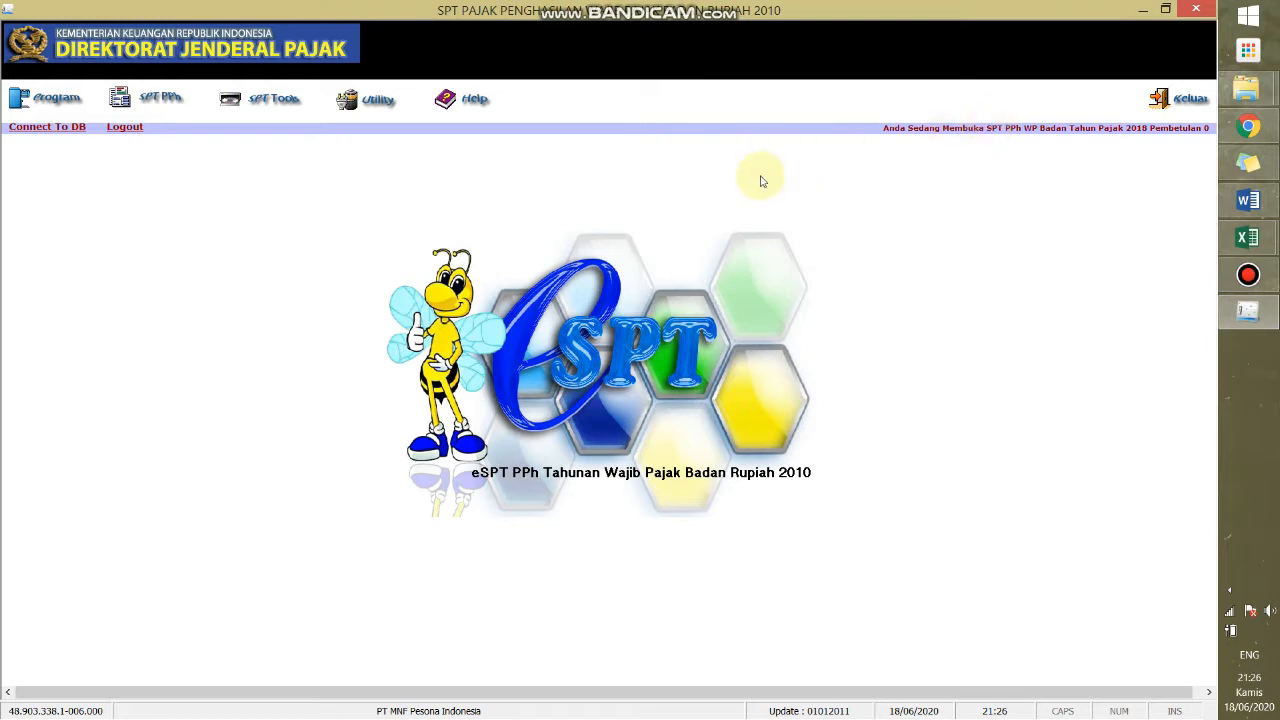
Step: Open the Daftar Penyusutan dan Amortisasi Fiskal special attachment of the SPT PPh and start a new asset entry
{"action": "left_click", "coordinate": [139, 104]}
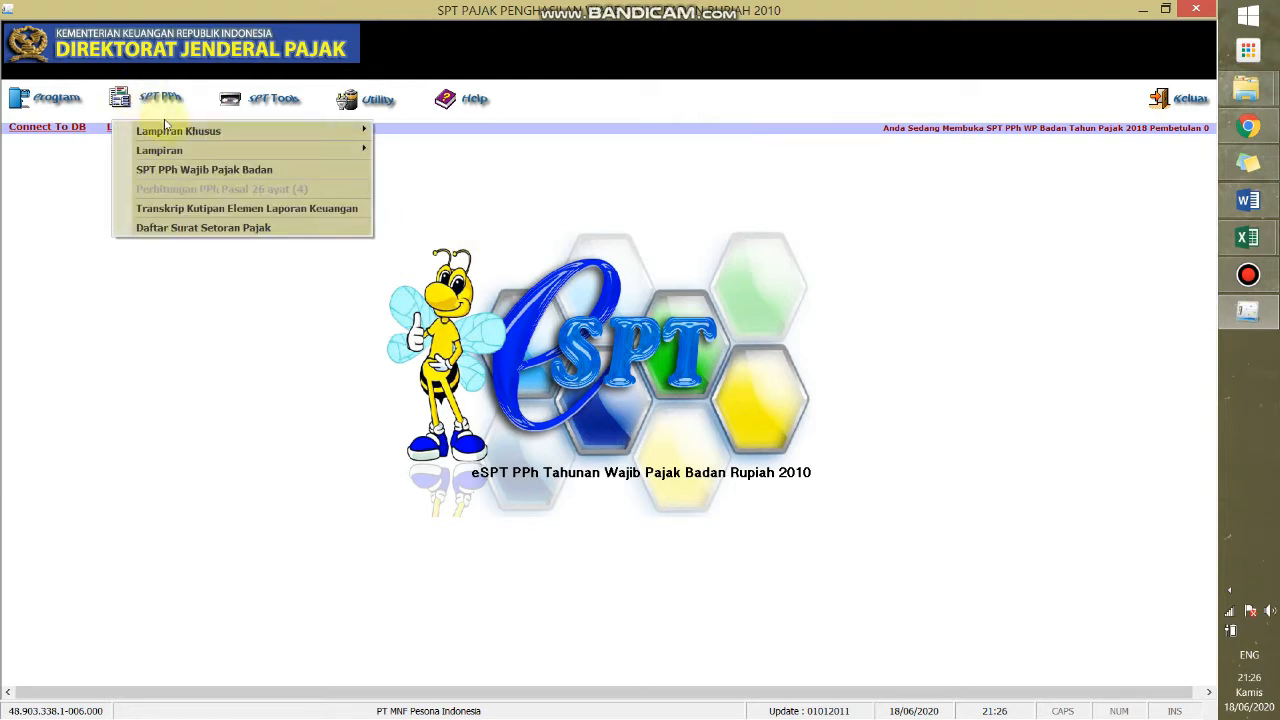
{"action": "mouse_move", "coordinate": [211, 136]}
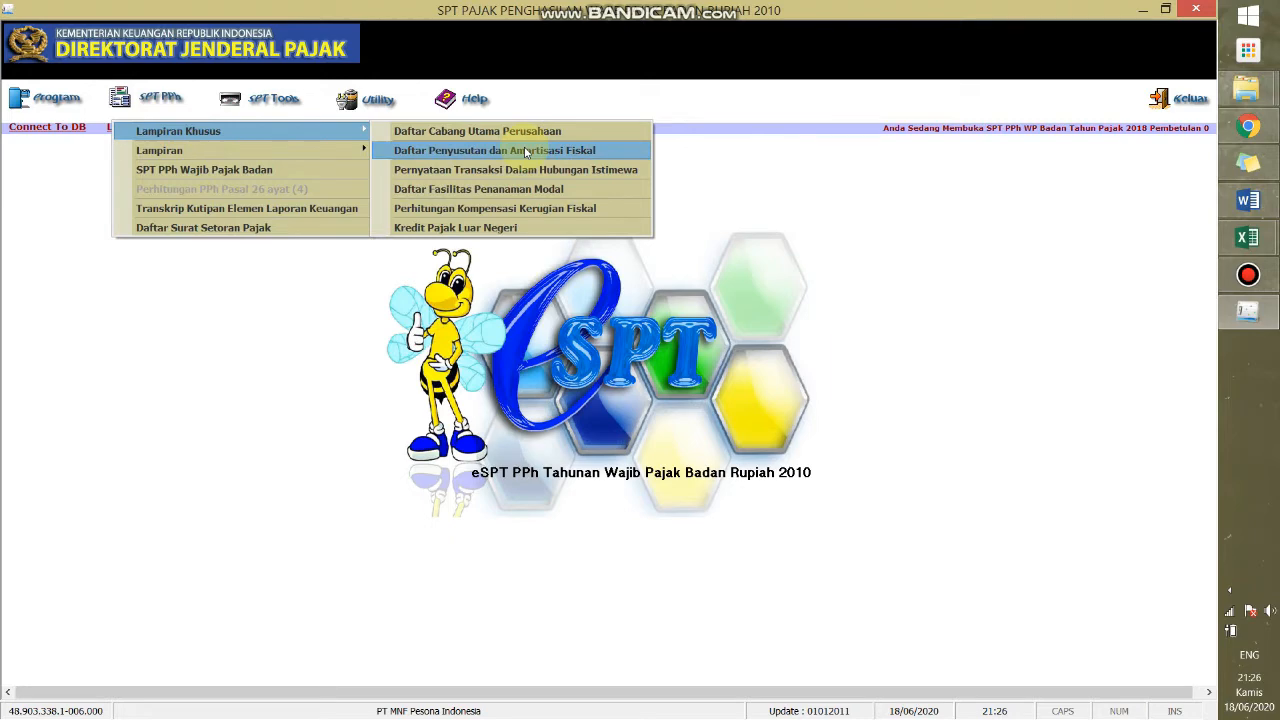
{"action": "left_click", "coordinate": [594, 150]}
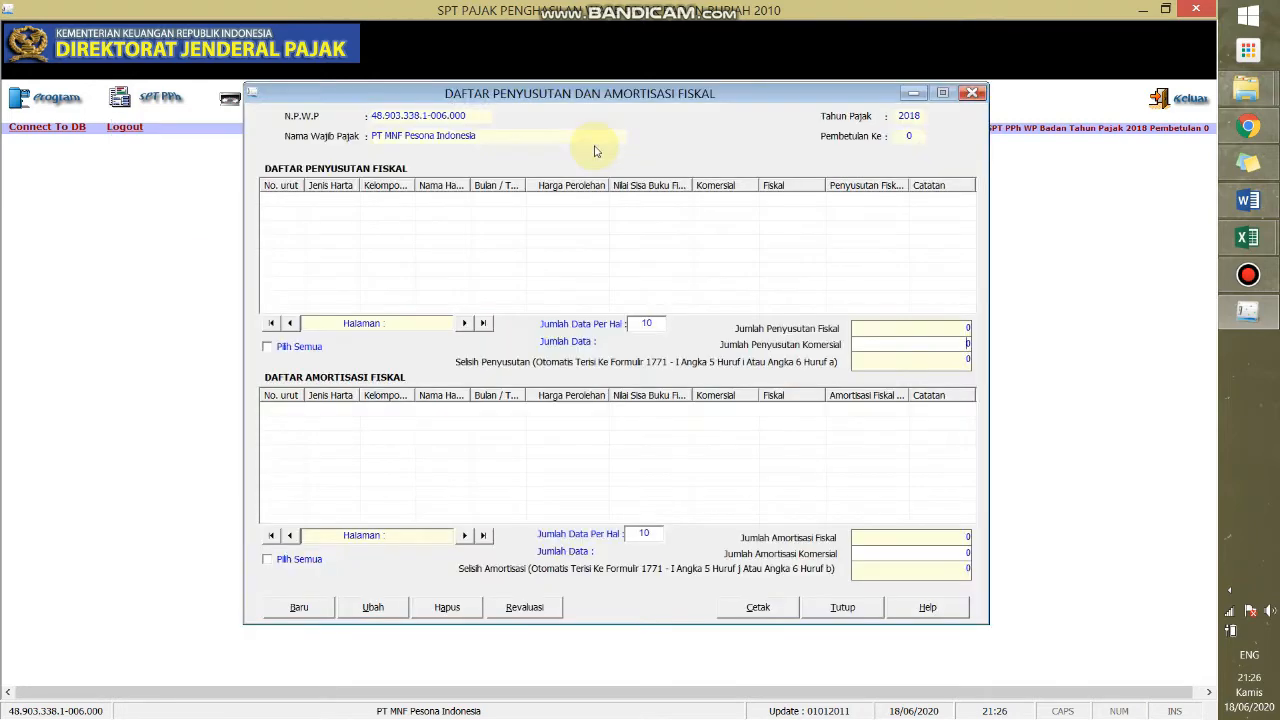
{"action": "left_click_drag", "start_coordinate": [619, 95], "coordinate": [558, 92]}
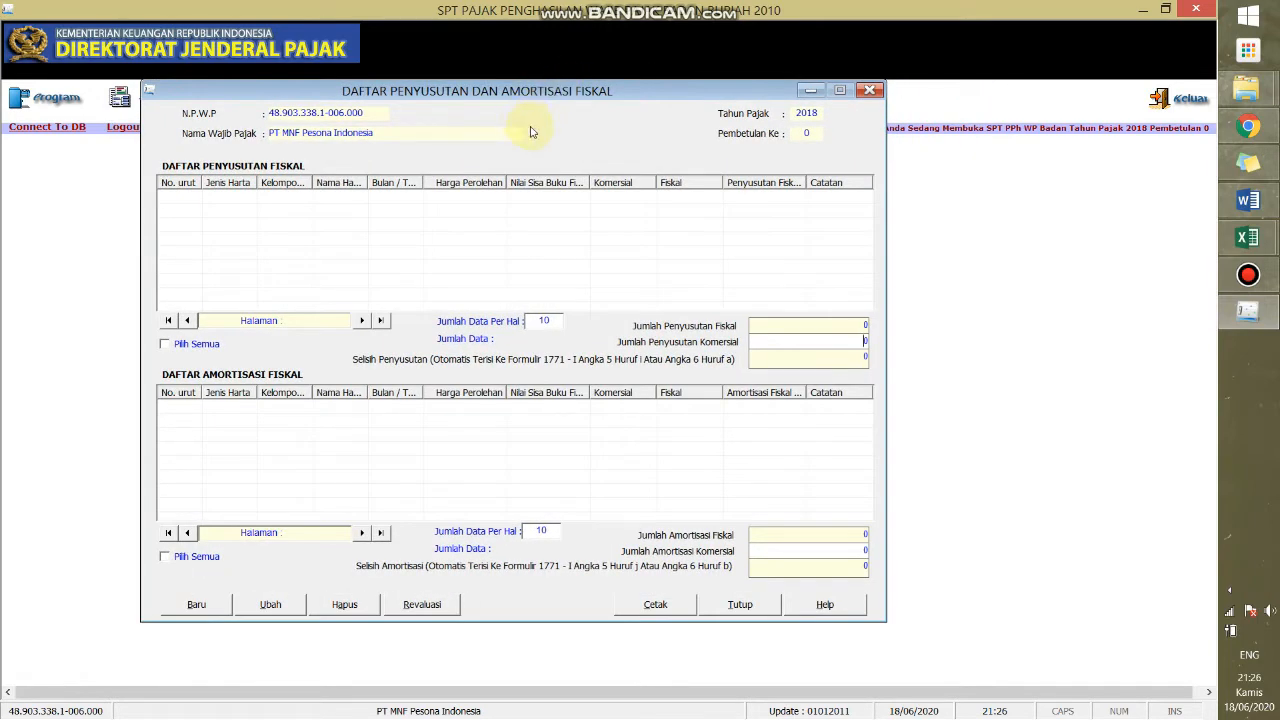
{"action": "left_click", "coordinate": [197, 604]}
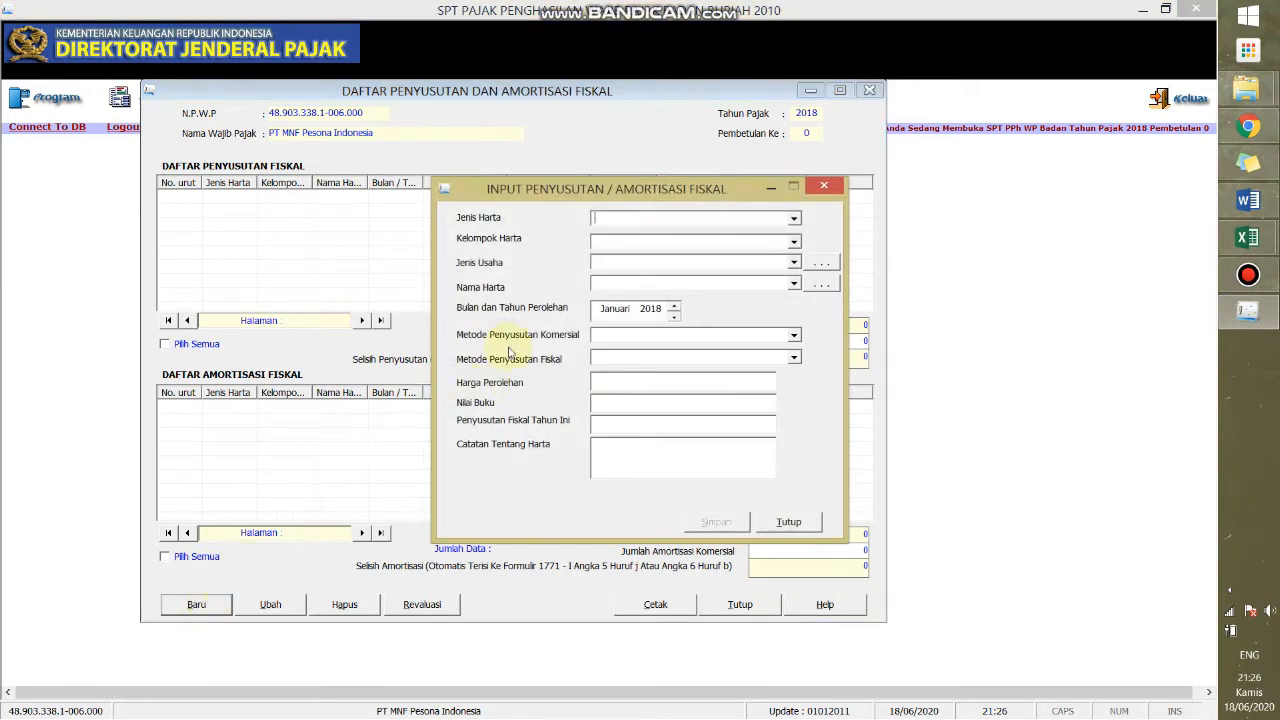
{"action": "left_click_drag", "start_coordinate": [482, 180], "coordinate": [211, 104]}
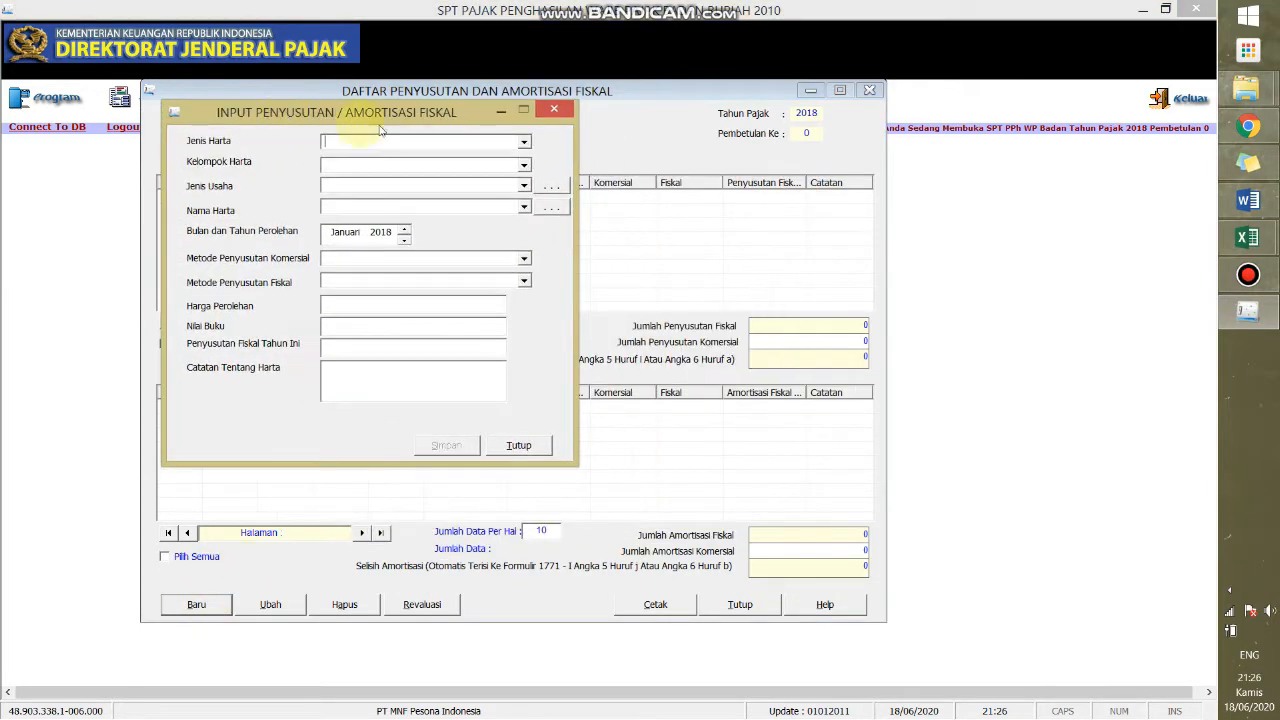
Step: Choose Harta Berwujud as the Jenis Harta and look over its Kelompok Harta options
{"action": "left_click", "coordinate": [524, 144]}
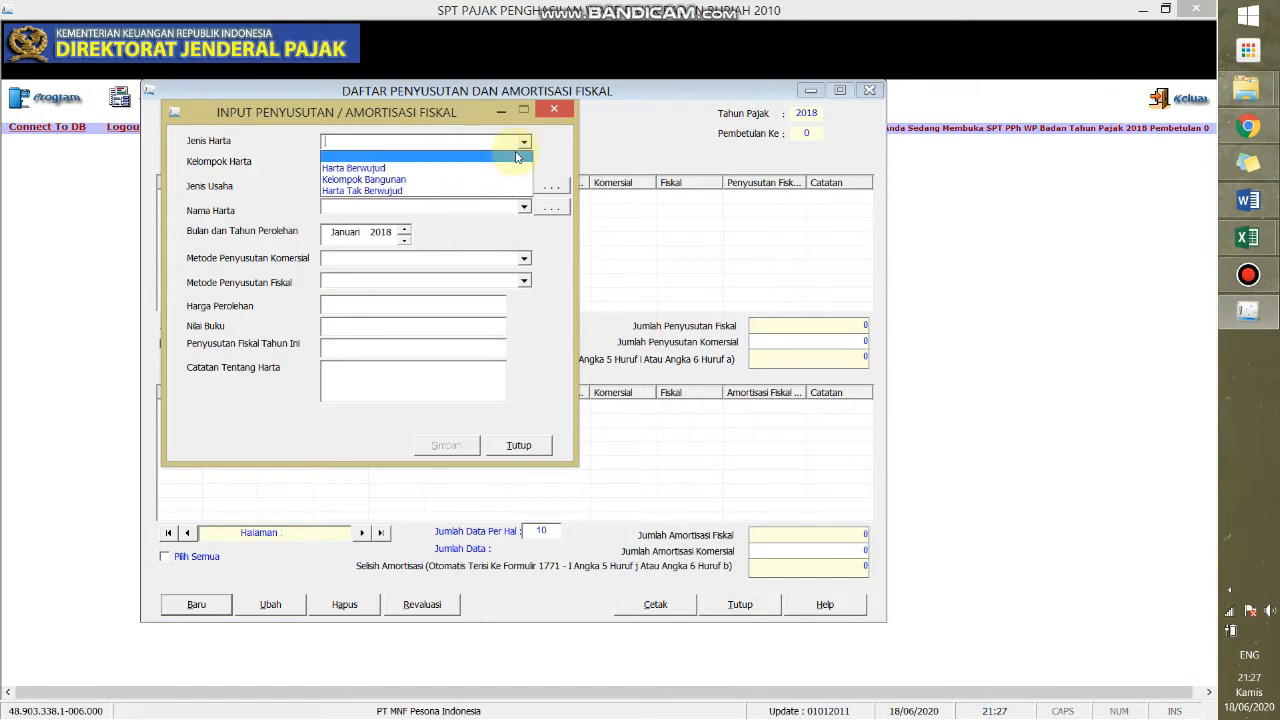
{"action": "scroll", "coordinate": [518, 150], "scroll_direction": "down", "scroll_amount": 3}
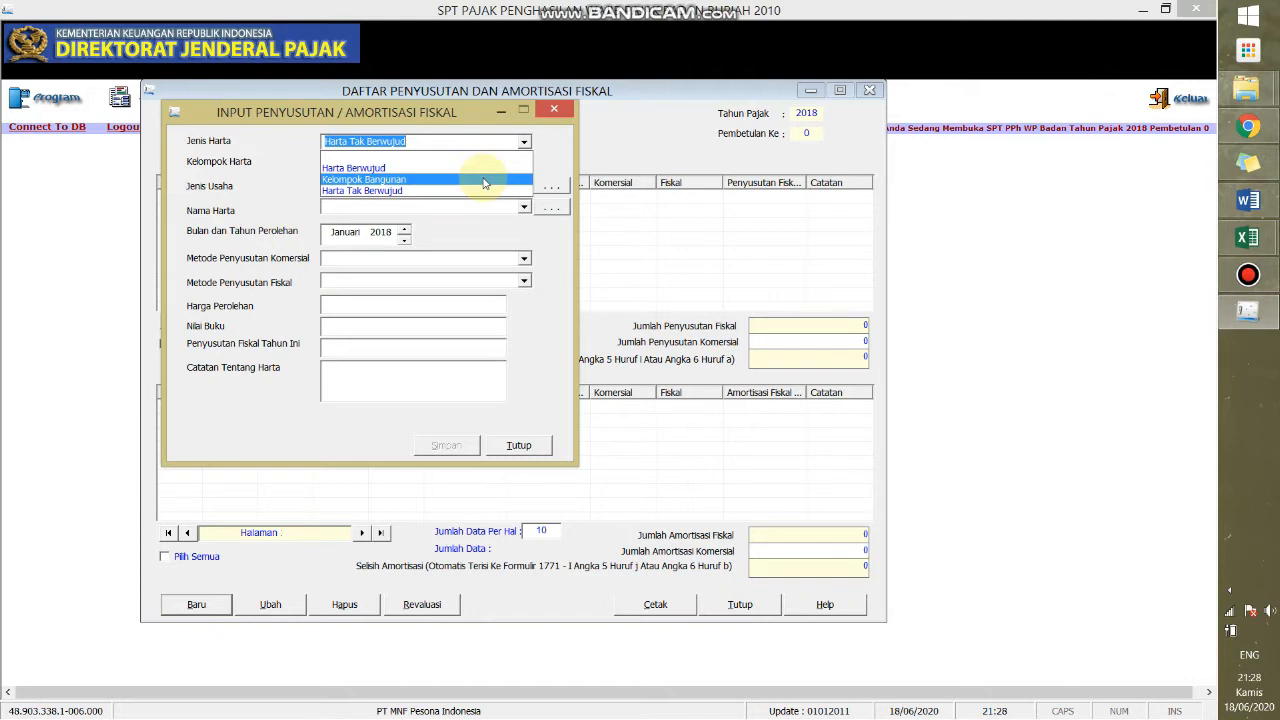
{"action": "left_click", "coordinate": [525, 142]}
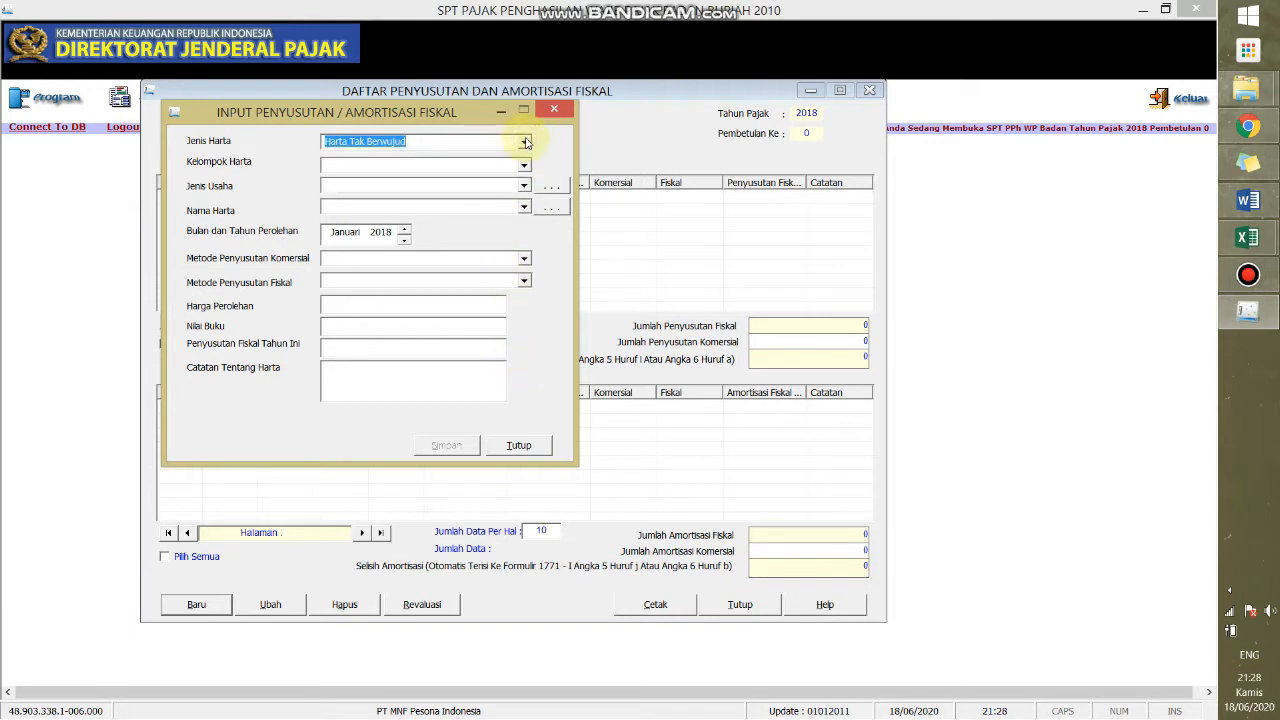
{"action": "left_click", "coordinate": [525, 142]}
{"action": "left_click", "coordinate": [512, 164]}
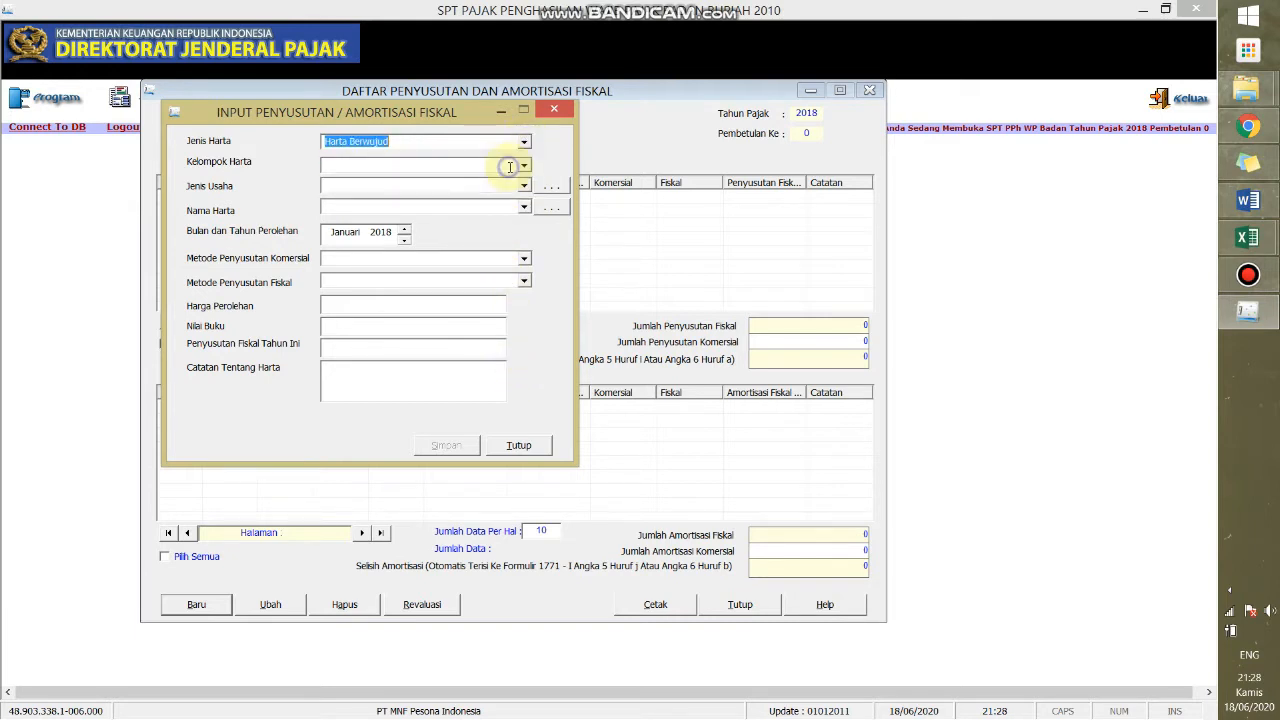
{"action": "left_click", "coordinate": [523, 166]}
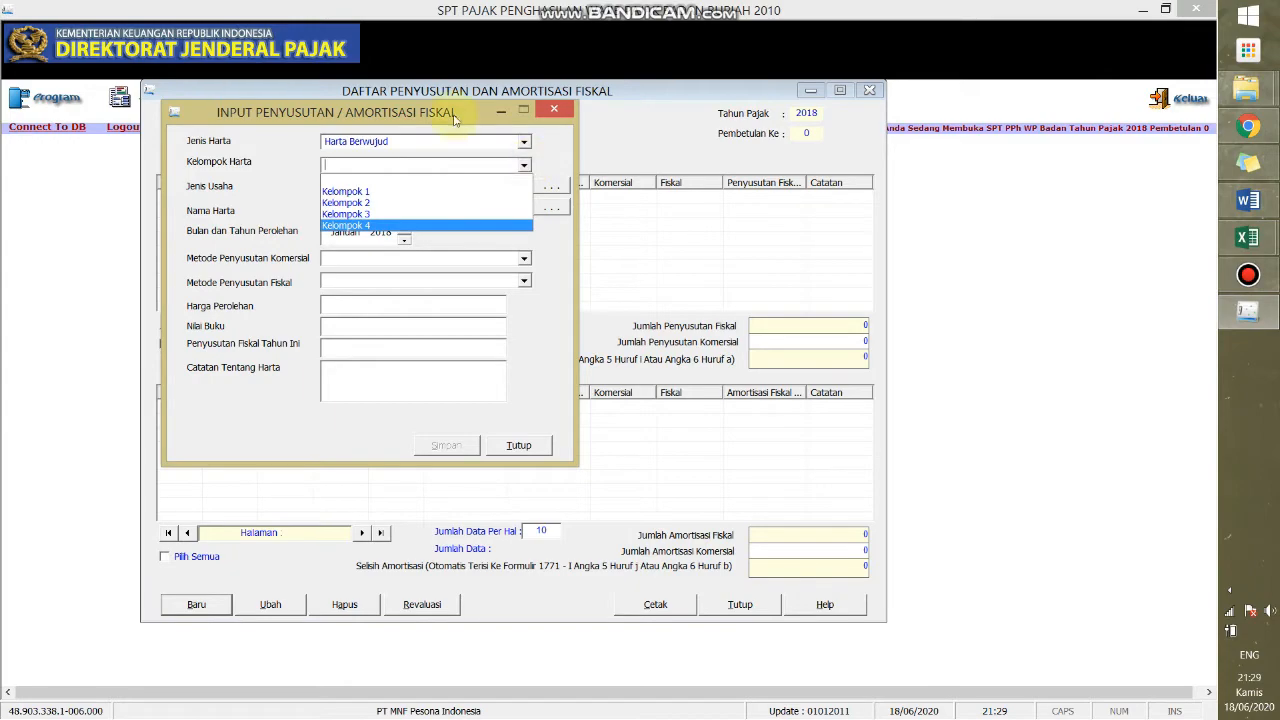
Step: Switch to Chrome and examine the tangible asset types listed under Kelompok 1 to 4 in 96~PMK.03~2009PerLamp.pdf
{"action": "left_click", "coordinate": [1247, 126]}
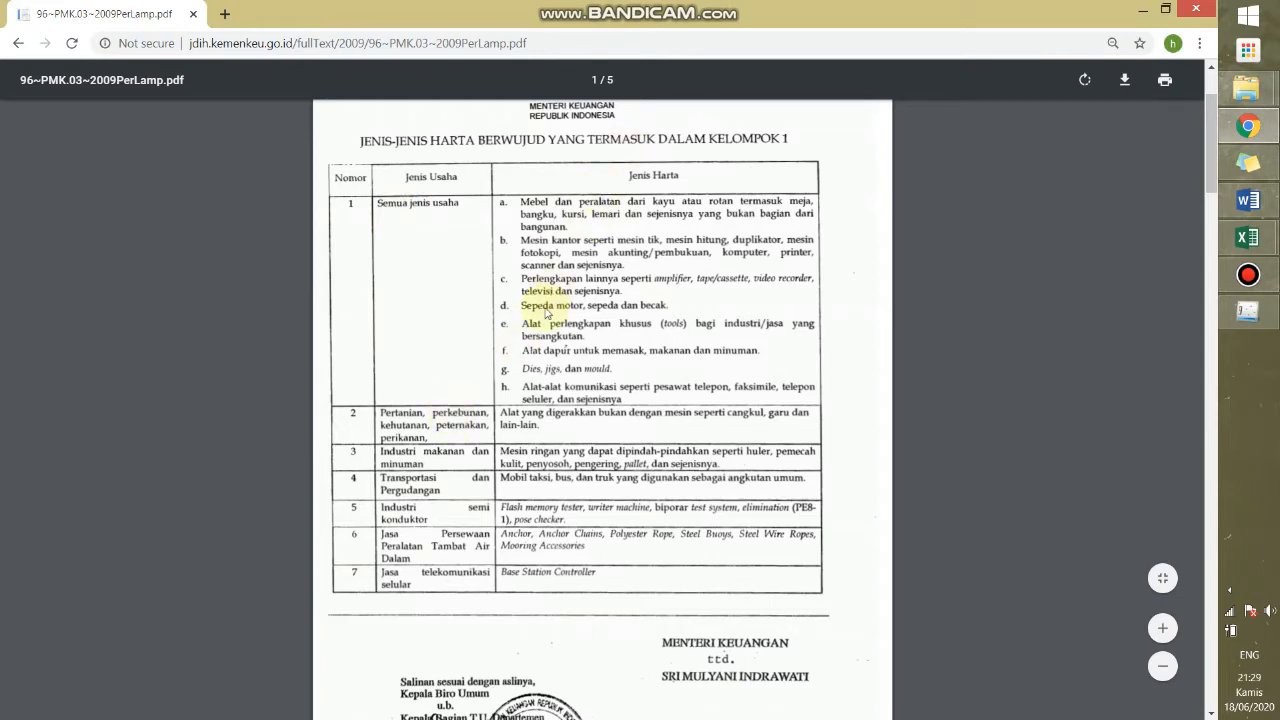
{"action": "scroll", "coordinate": [546, 313], "scroll_direction": "down", "scroll_amount": 4}
{"action": "scroll", "coordinate": [546, 313], "scroll_direction": "down", "scroll_amount": 3}
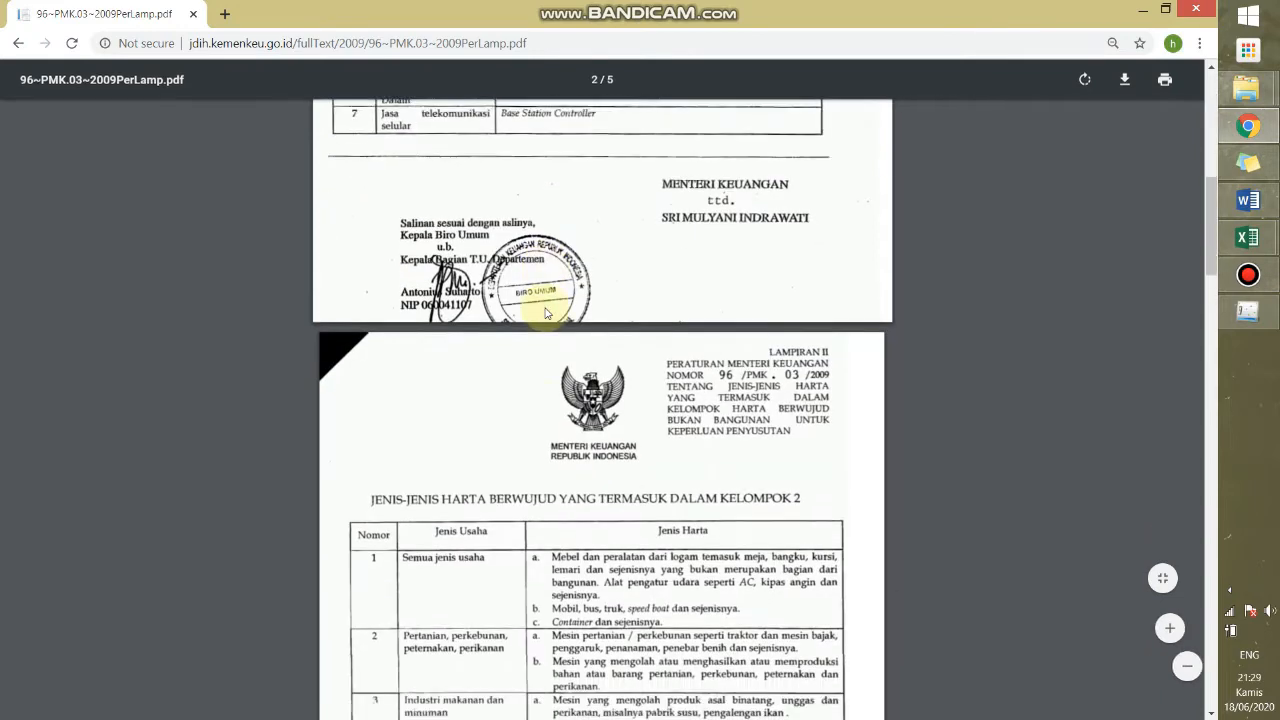
{"action": "scroll", "coordinate": [546, 324], "scroll_direction": "down", "scroll_amount": 1}
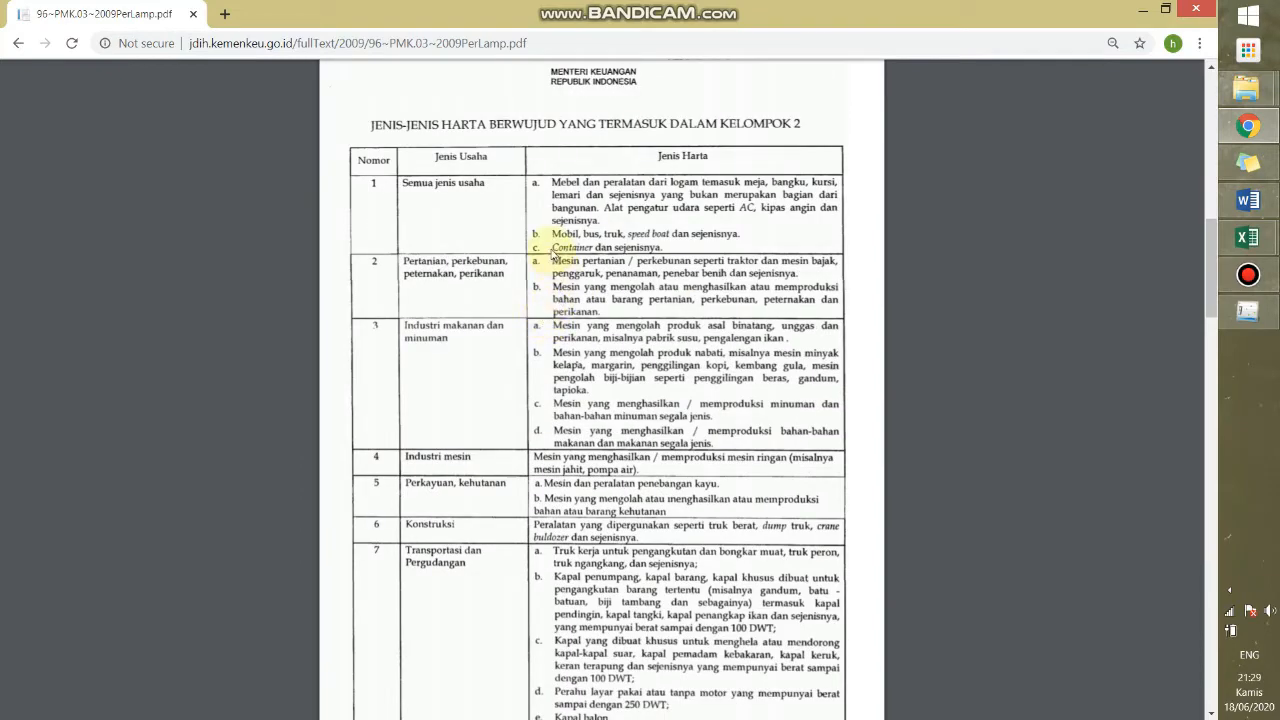
{"action": "scroll", "coordinate": [560, 252], "scroll_direction": "up", "scroll_amount": 1}
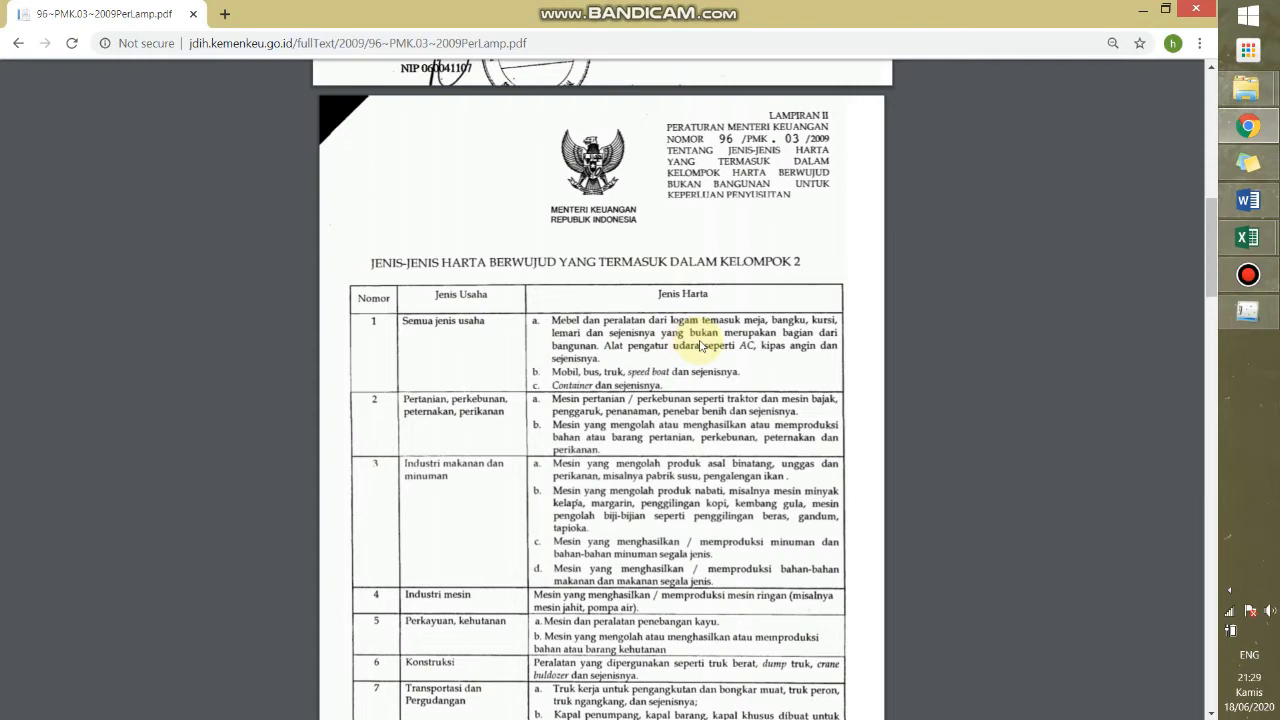
{"action": "scroll", "coordinate": [716, 352], "scroll_direction": "down", "scroll_amount": 6}
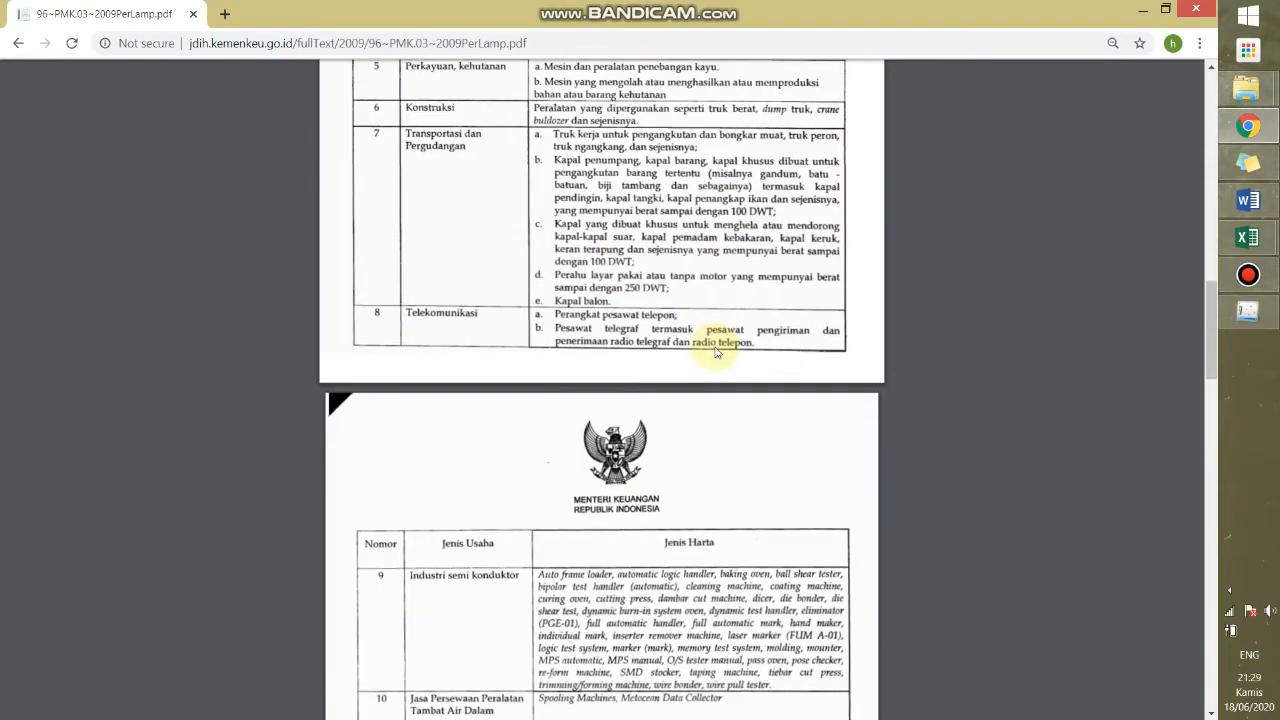
{"action": "scroll", "coordinate": [716, 352], "scroll_direction": "down", "scroll_amount": 8}
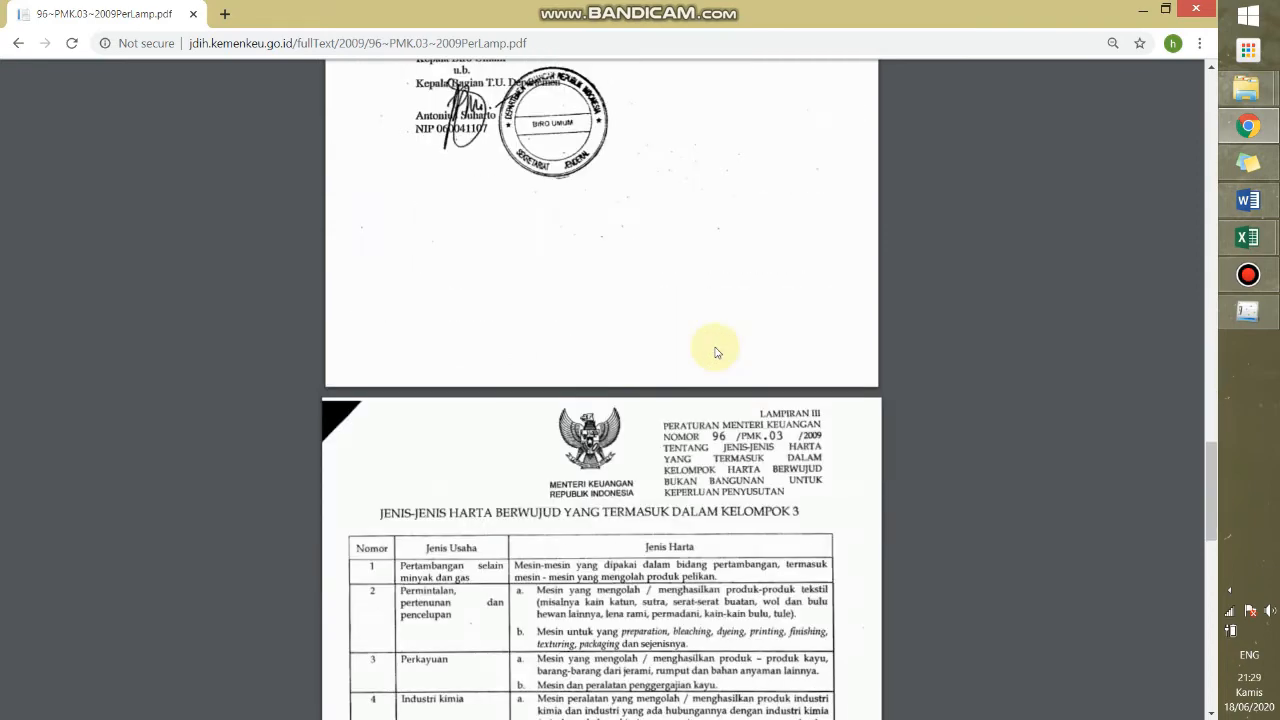
{"action": "scroll", "coordinate": [716, 352], "scroll_direction": "down", "scroll_amount": 3}
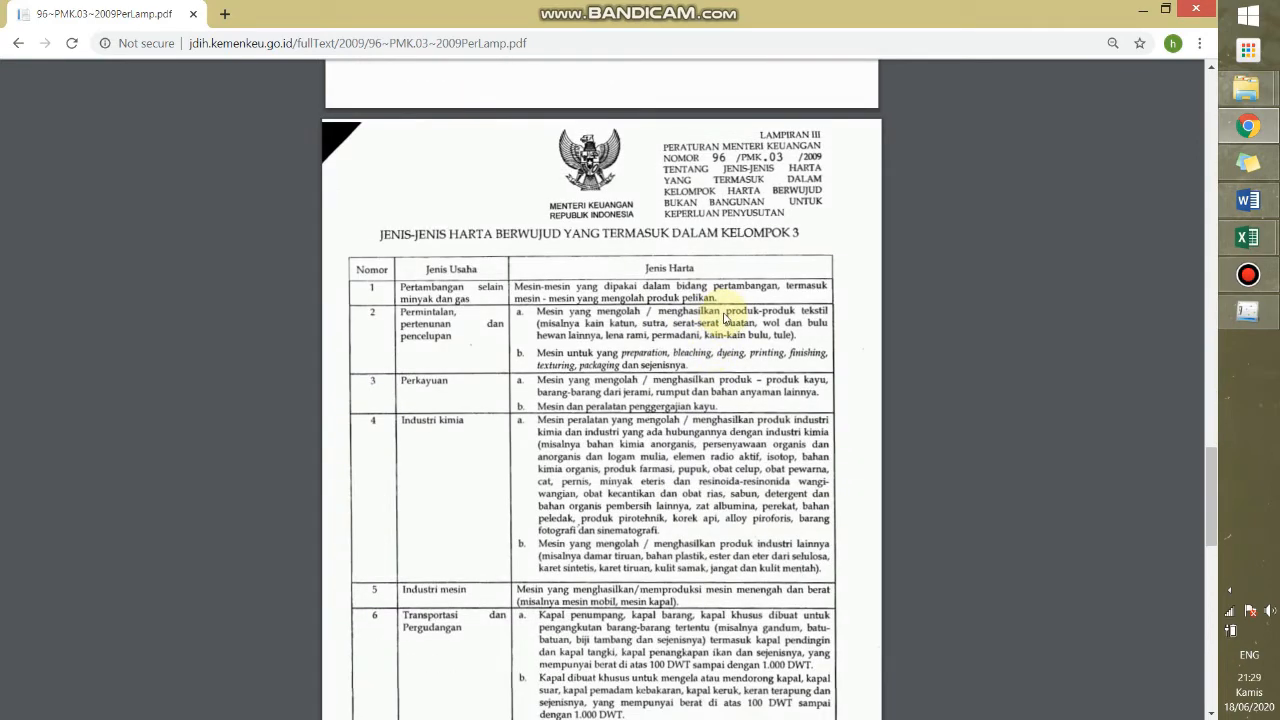
{"action": "scroll", "coordinate": [655, 320], "scroll_direction": "down", "scroll_amount": 3}
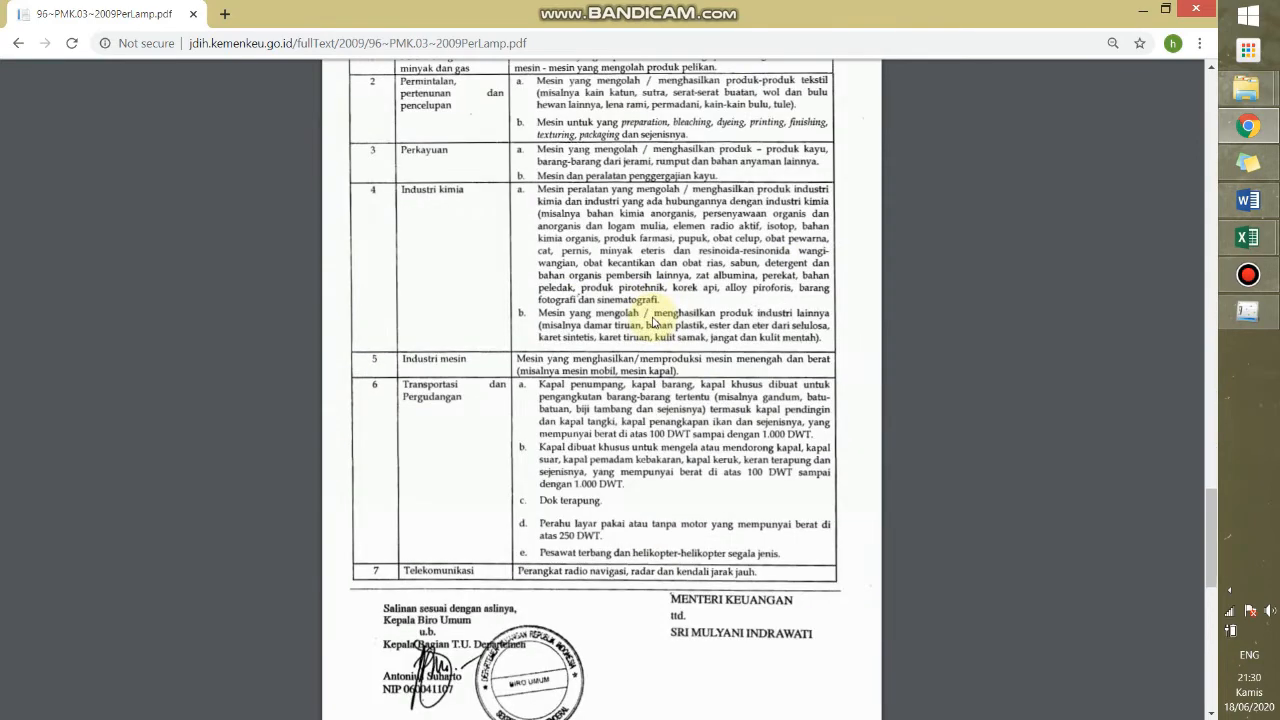
{"action": "scroll", "coordinate": [655, 320], "scroll_direction": "up", "scroll_amount": 1}
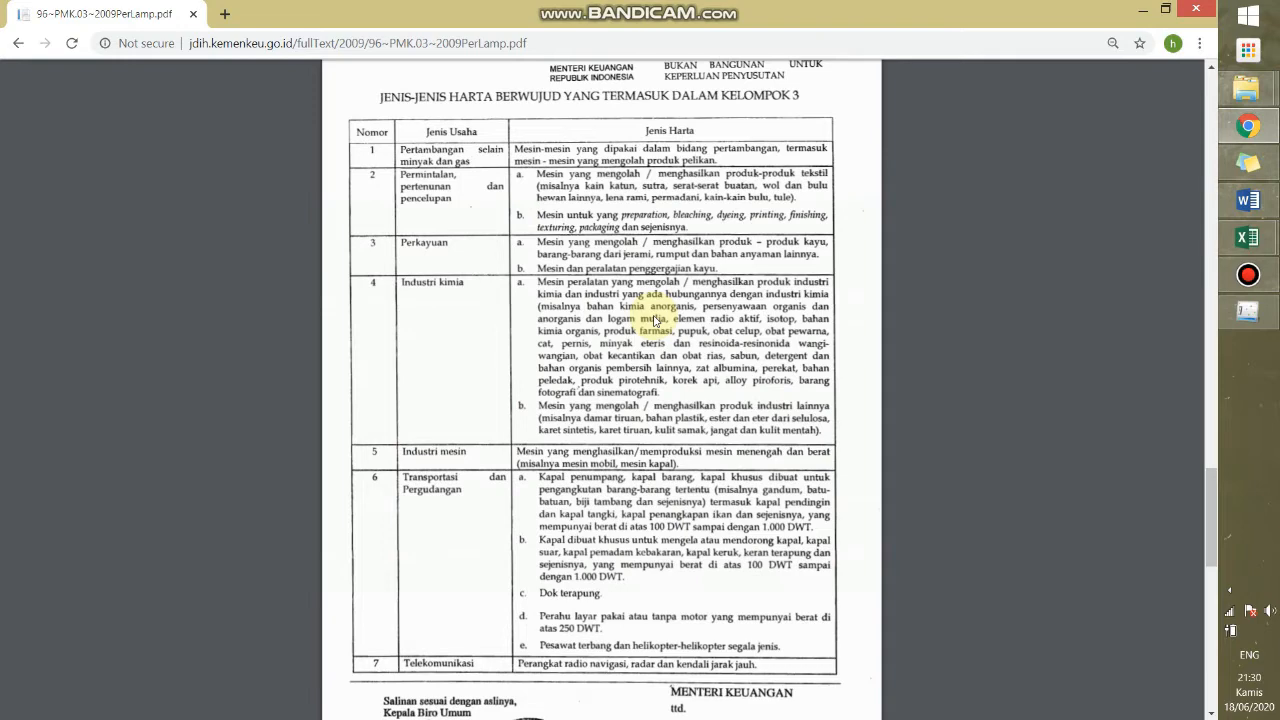
{"action": "scroll", "coordinate": [655, 320], "scroll_direction": "down", "scroll_amount": 10}
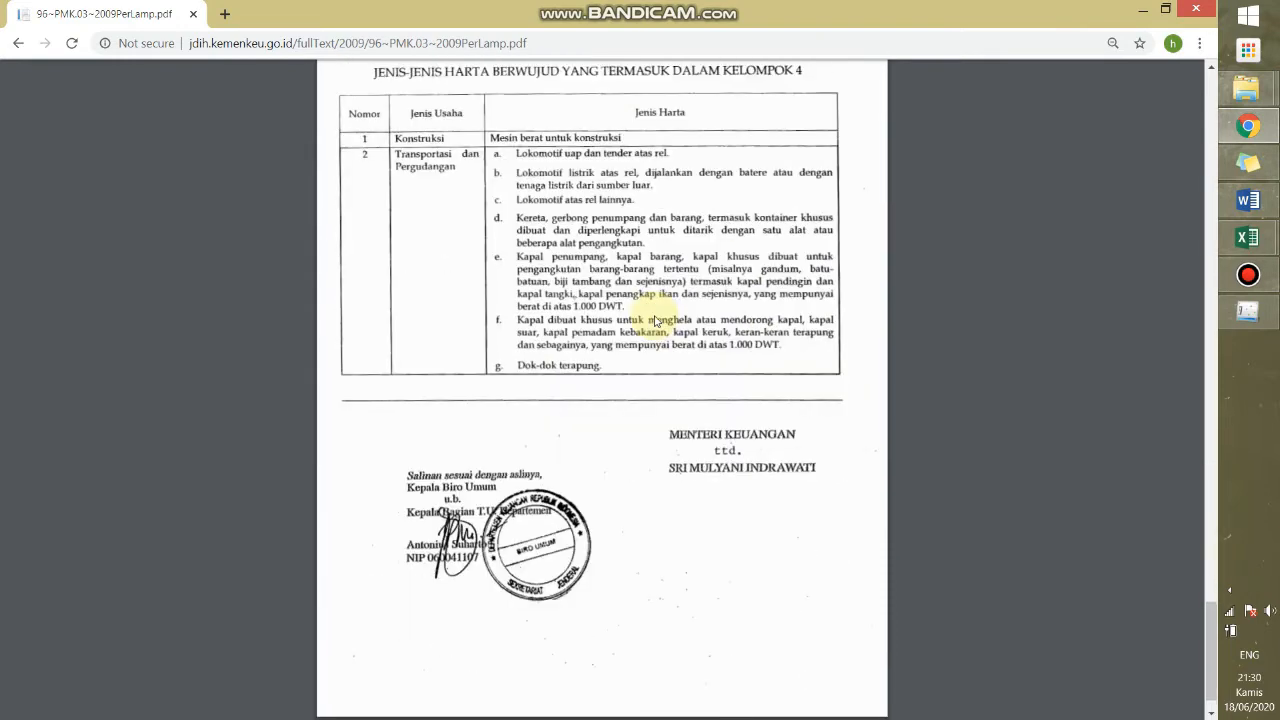
{"action": "scroll", "coordinate": [655, 320], "scroll_direction": "up", "scroll_amount": 3}
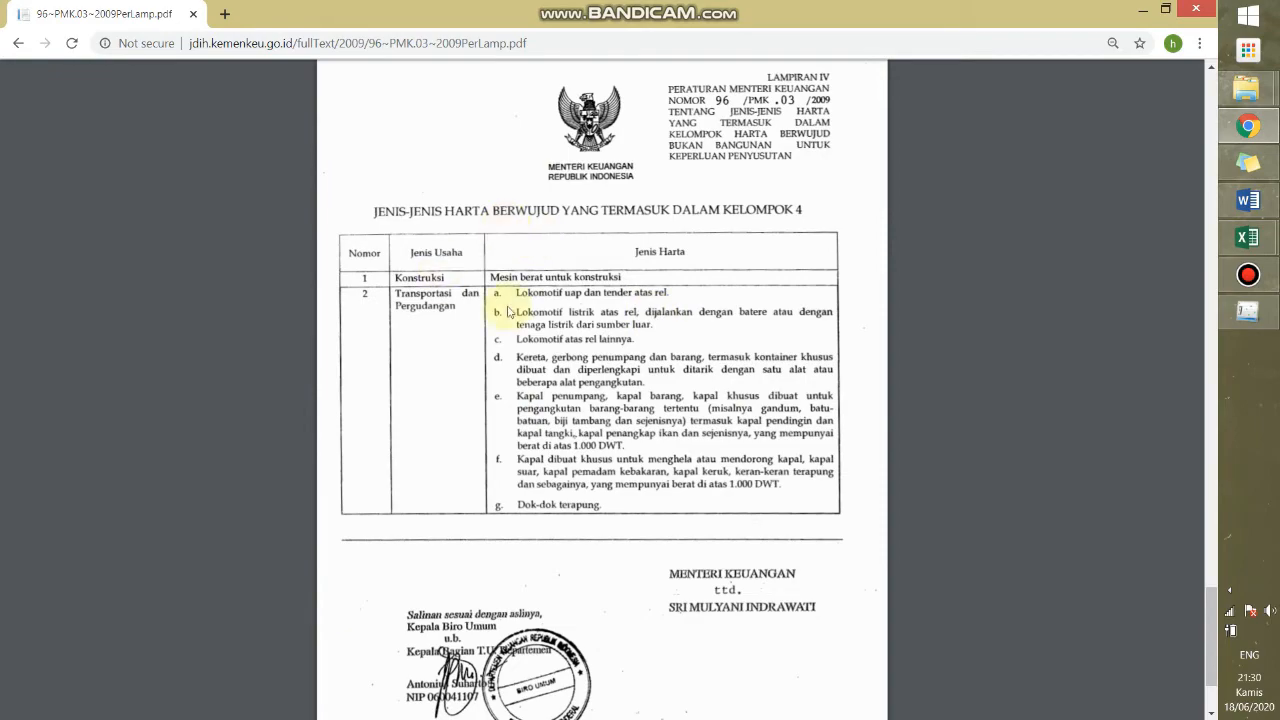
{"action": "scroll", "coordinate": [557, 276], "scroll_direction": "up", "scroll_amount": 2}
{"action": "scroll", "coordinate": [557, 276], "scroll_direction": "up", "scroll_amount": 20}
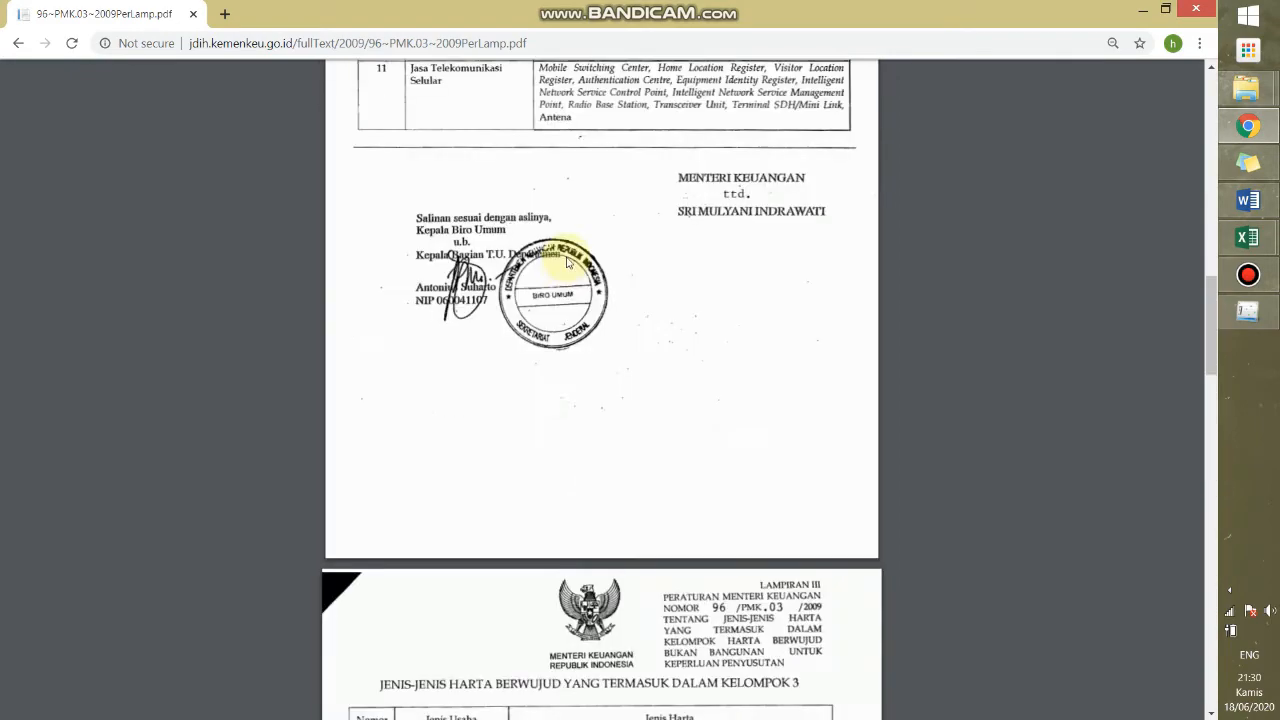
Step: Return to the eSPT entry form and set Jenis Harta to Kelompok Bangunan and Kelompok Harta to Tidak Permanen
{"action": "left_click", "coordinate": [1240, 313]}
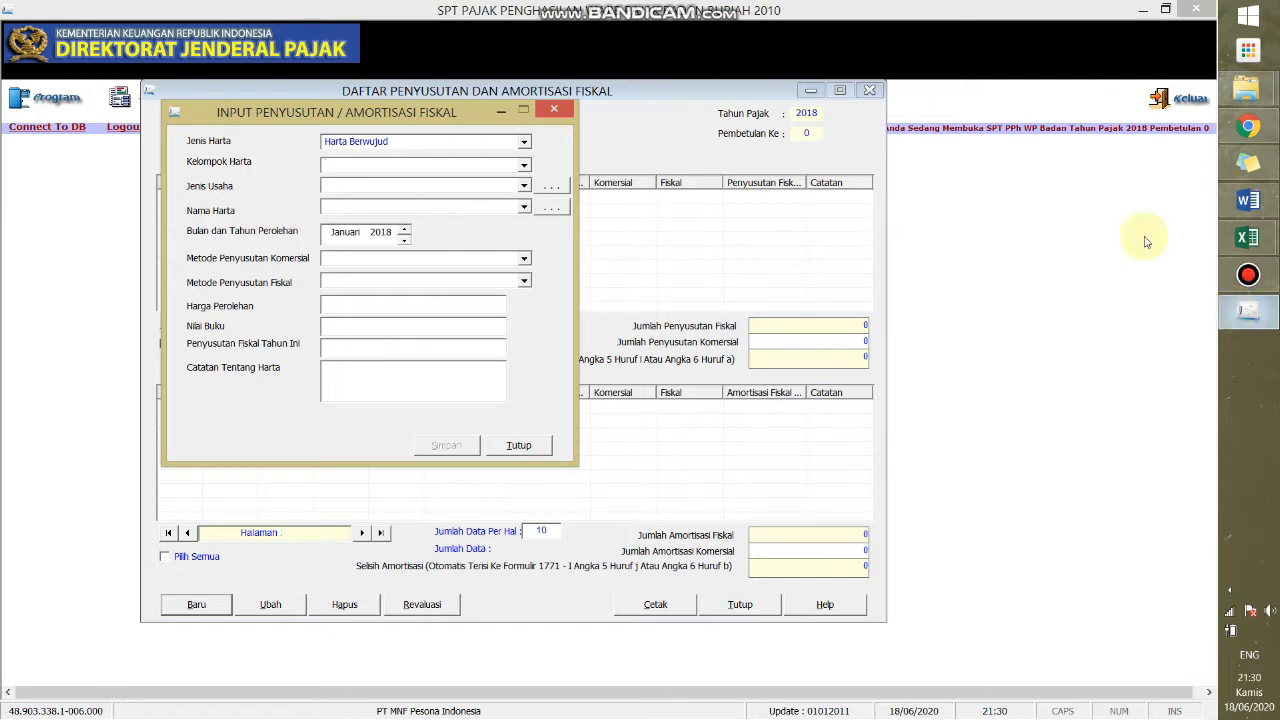
{"action": "left_click", "coordinate": [523, 165]}
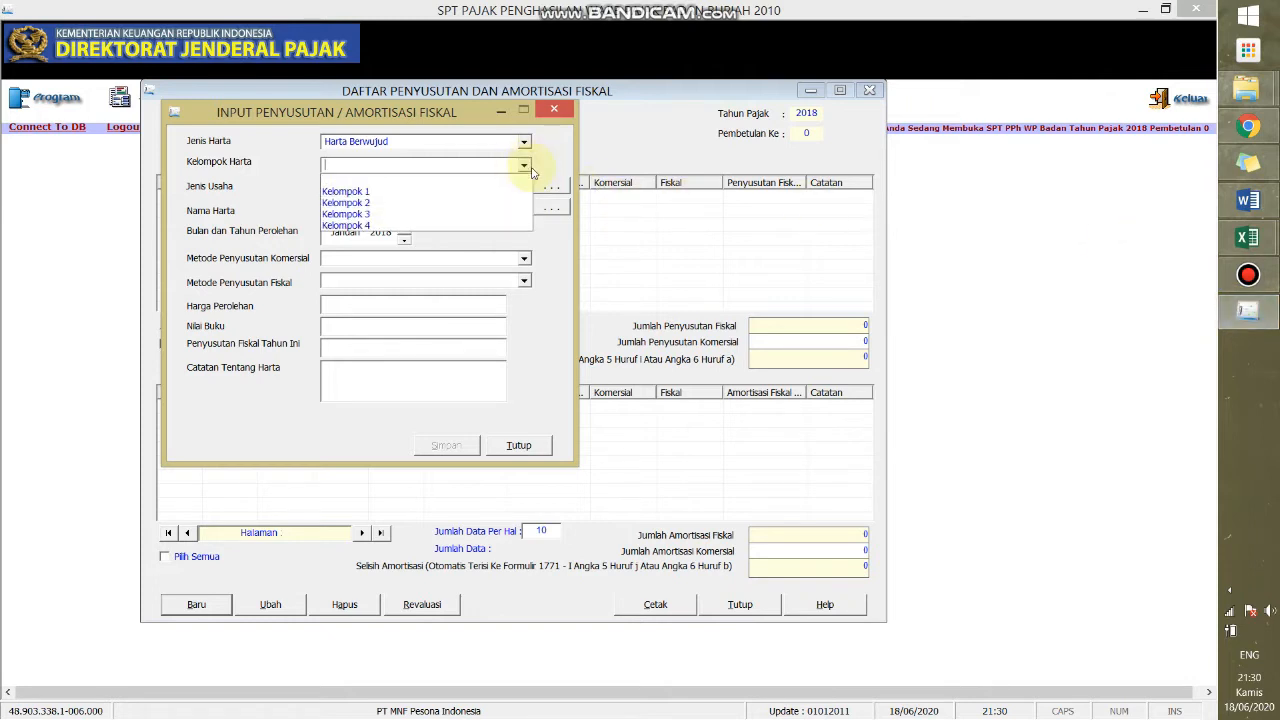
{"action": "left_click", "coordinate": [522, 147]}
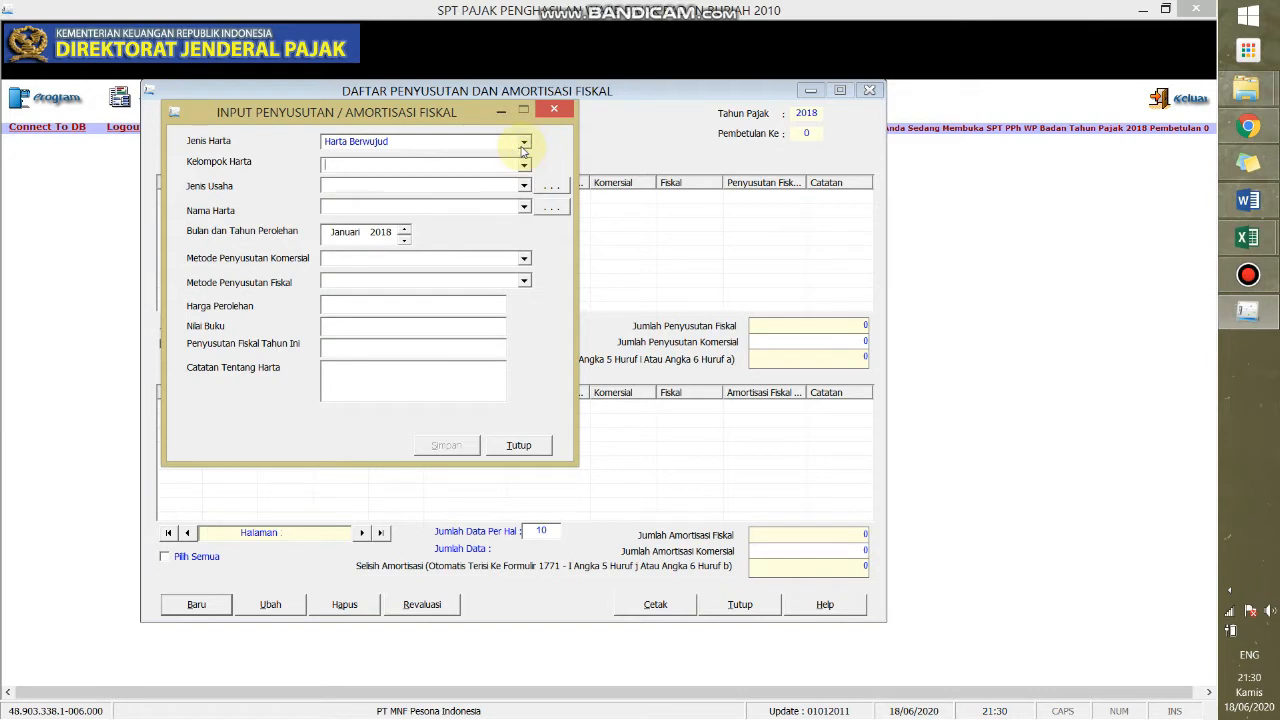
{"action": "left_click", "coordinate": [522, 147]}
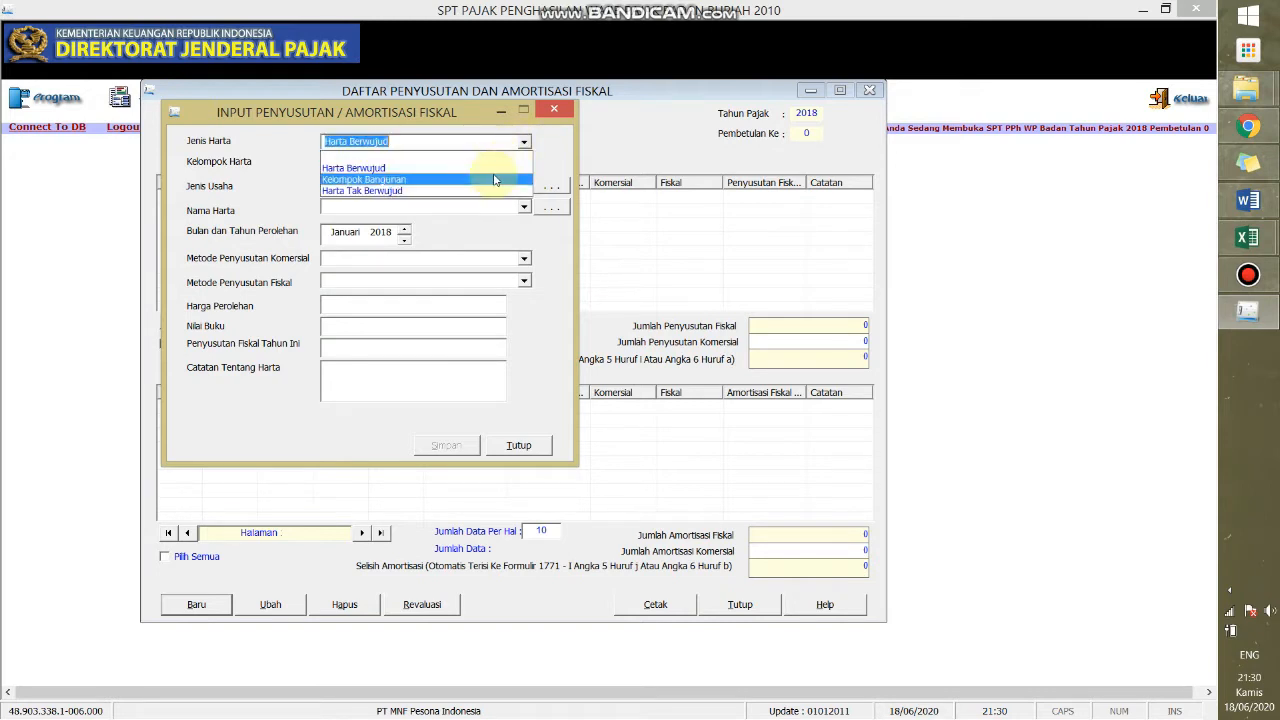
{"action": "left_click", "coordinate": [493, 179]}
{"action": "left_click", "coordinate": [523, 167]}
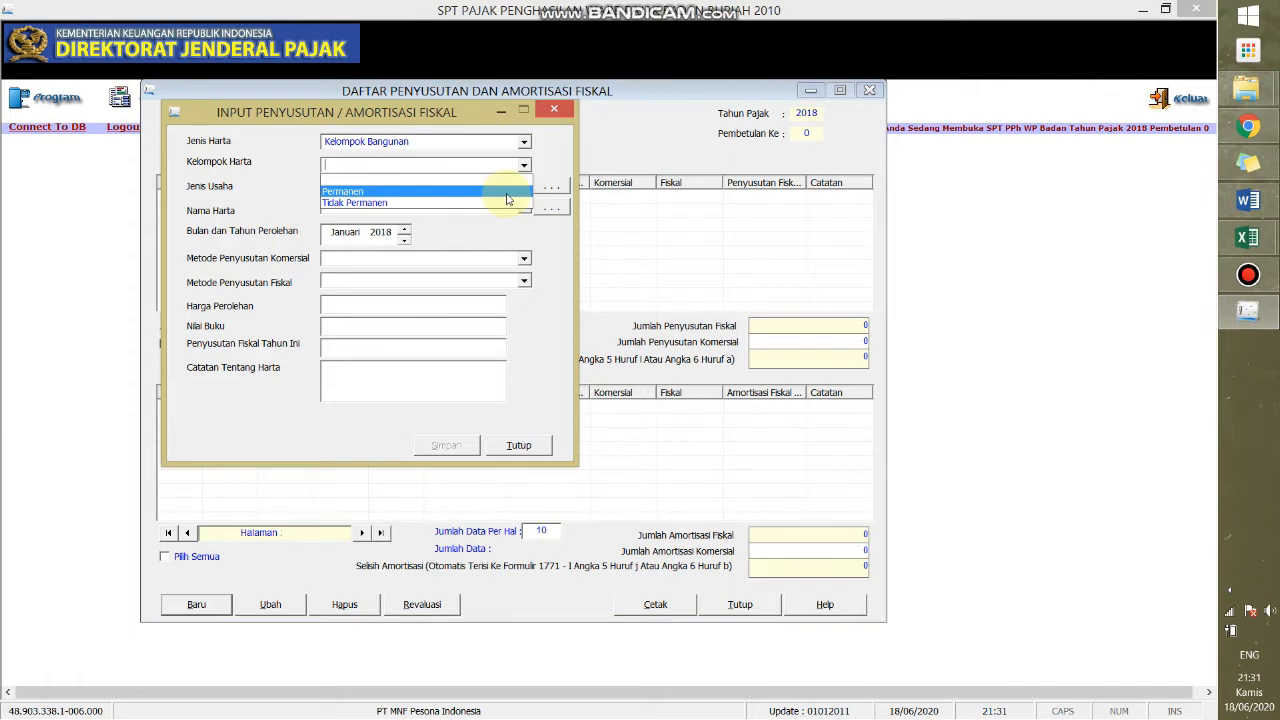
{"action": "left_click", "coordinate": [523, 164]}
{"action": "left_click", "coordinate": [523, 164]}
{"action": "left_click", "coordinate": [510, 202]}
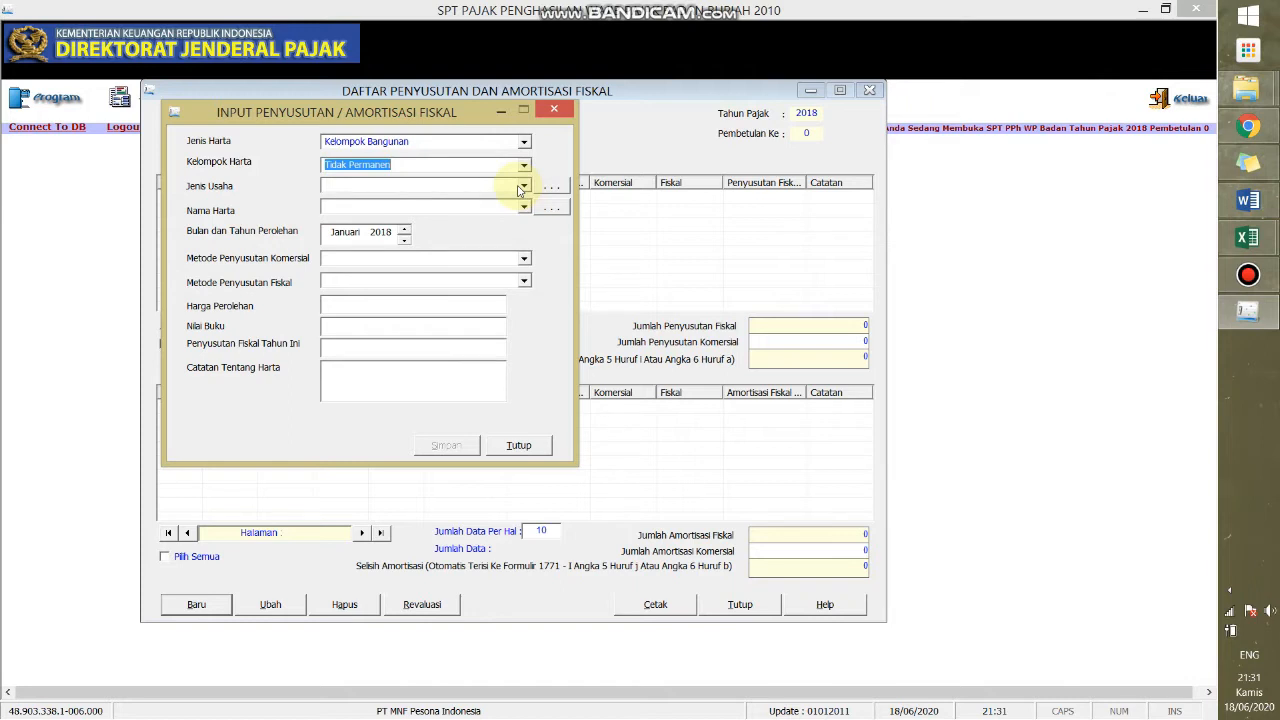
Step: Set Jenis Harta to Harta Tak Berwujud and look over its Kelompok Harta options
{"action": "left_click", "coordinate": [523, 142]}
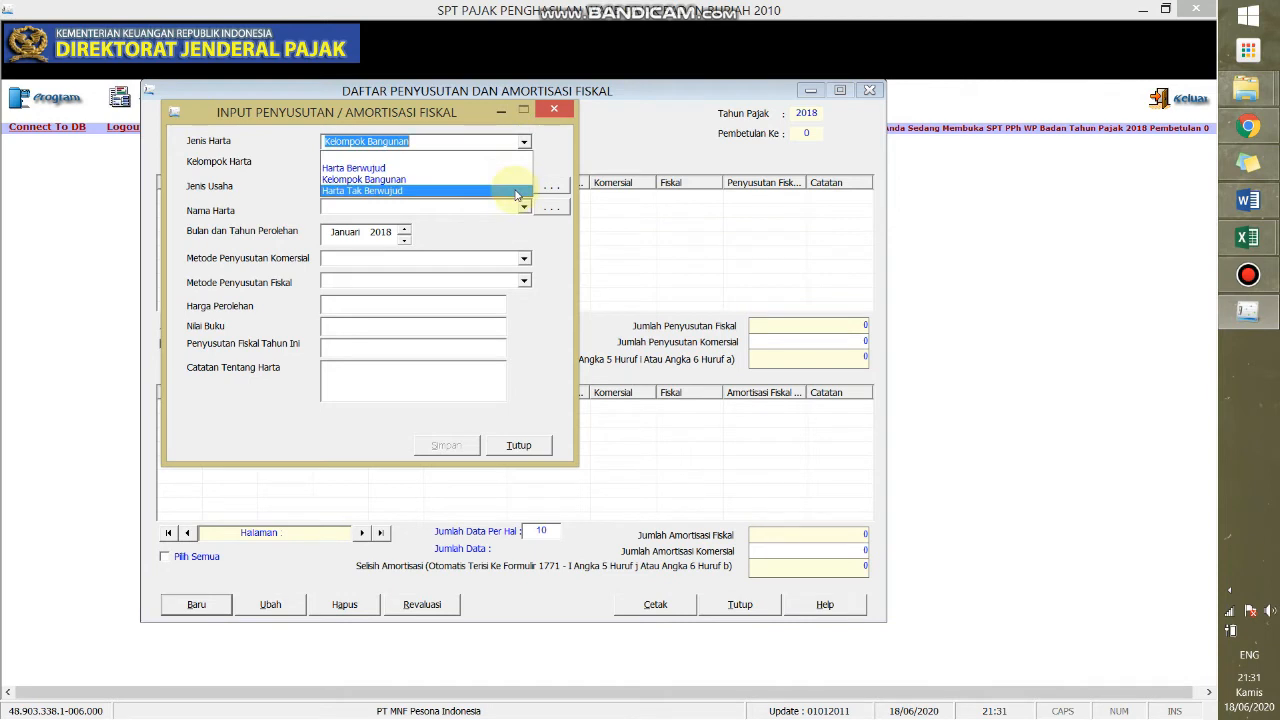
{"action": "left_click", "coordinate": [516, 191]}
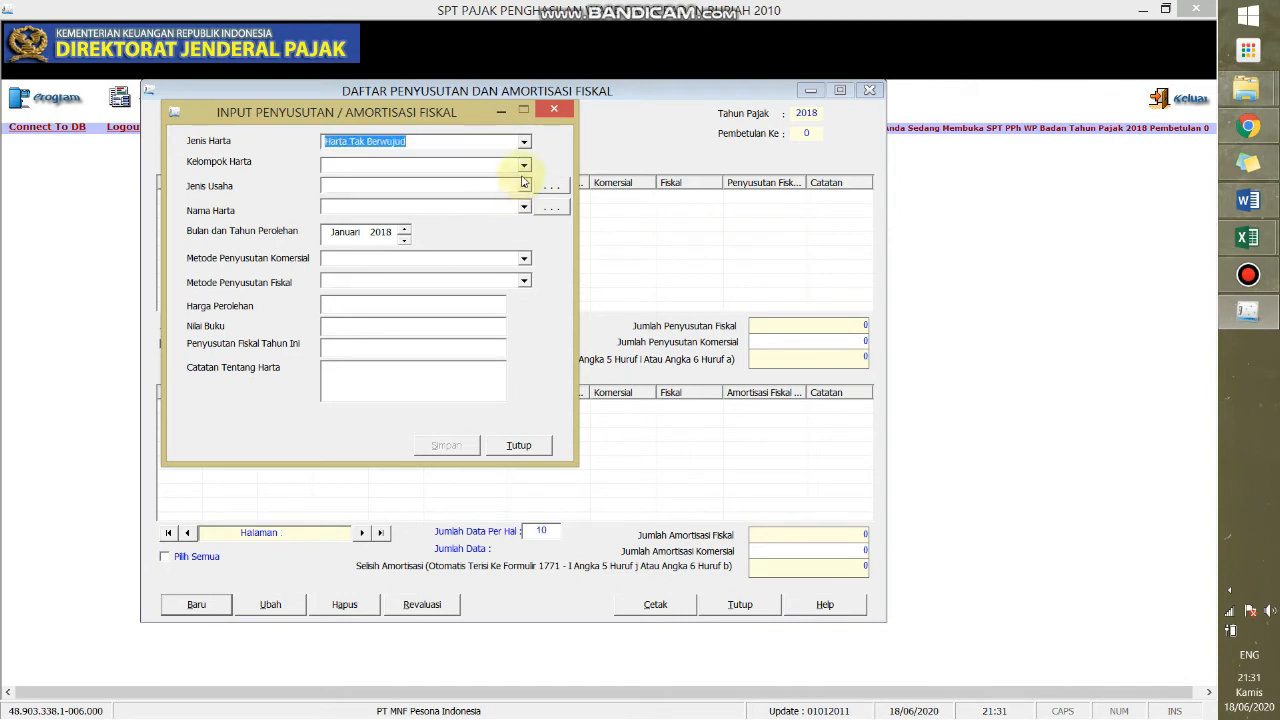
{"action": "left_click", "coordinate": [523, 169]}
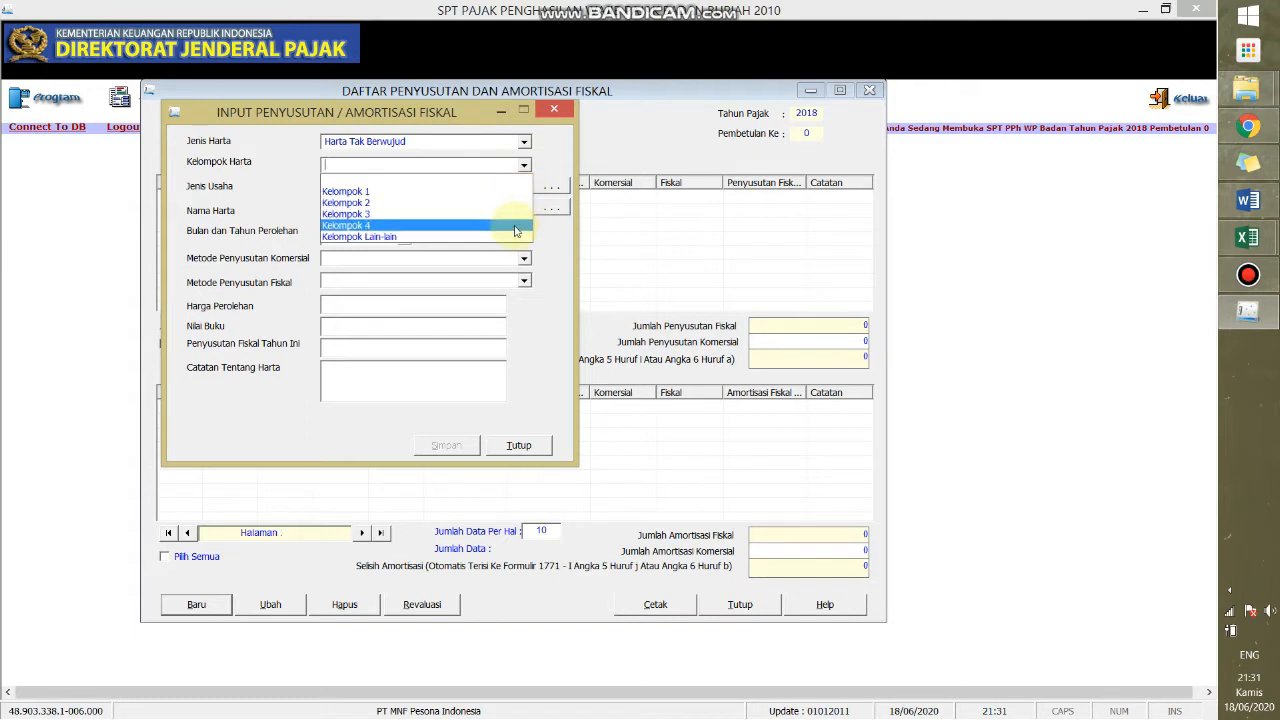
{"action": "left_click", "coordinate": [523, 169]}
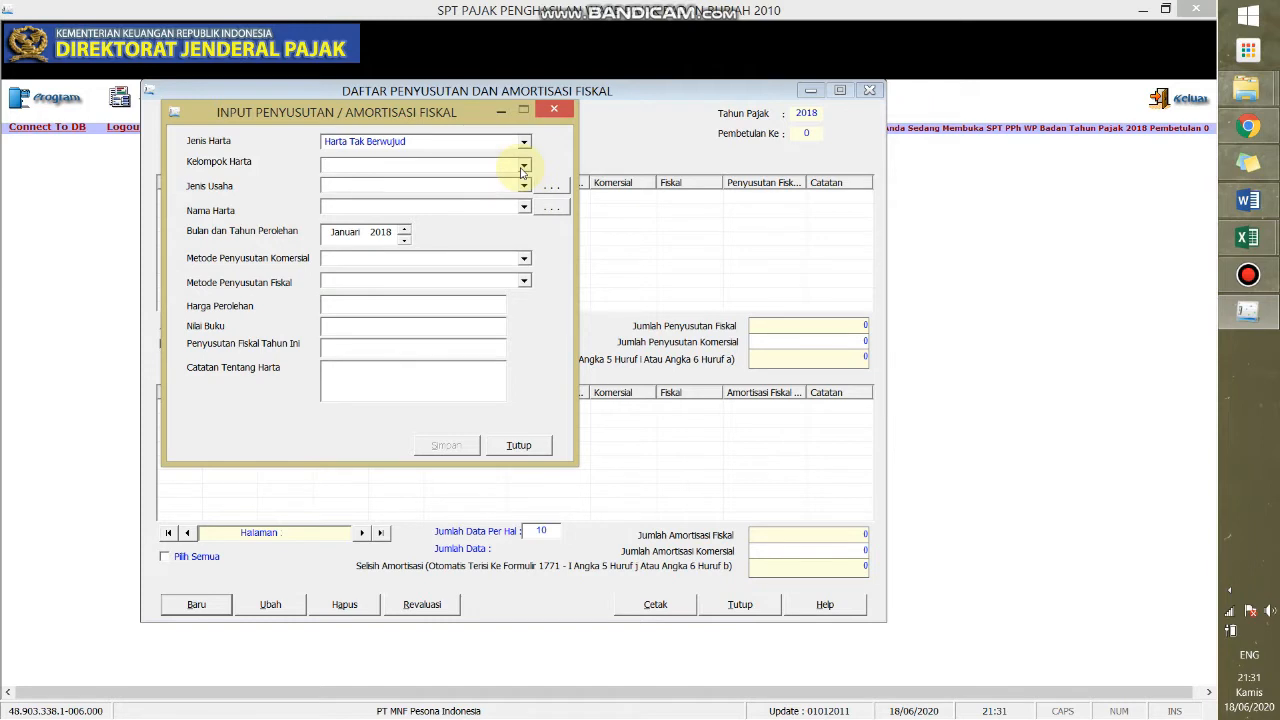
{"action": "left_click", "coordinate": [523, 142]}
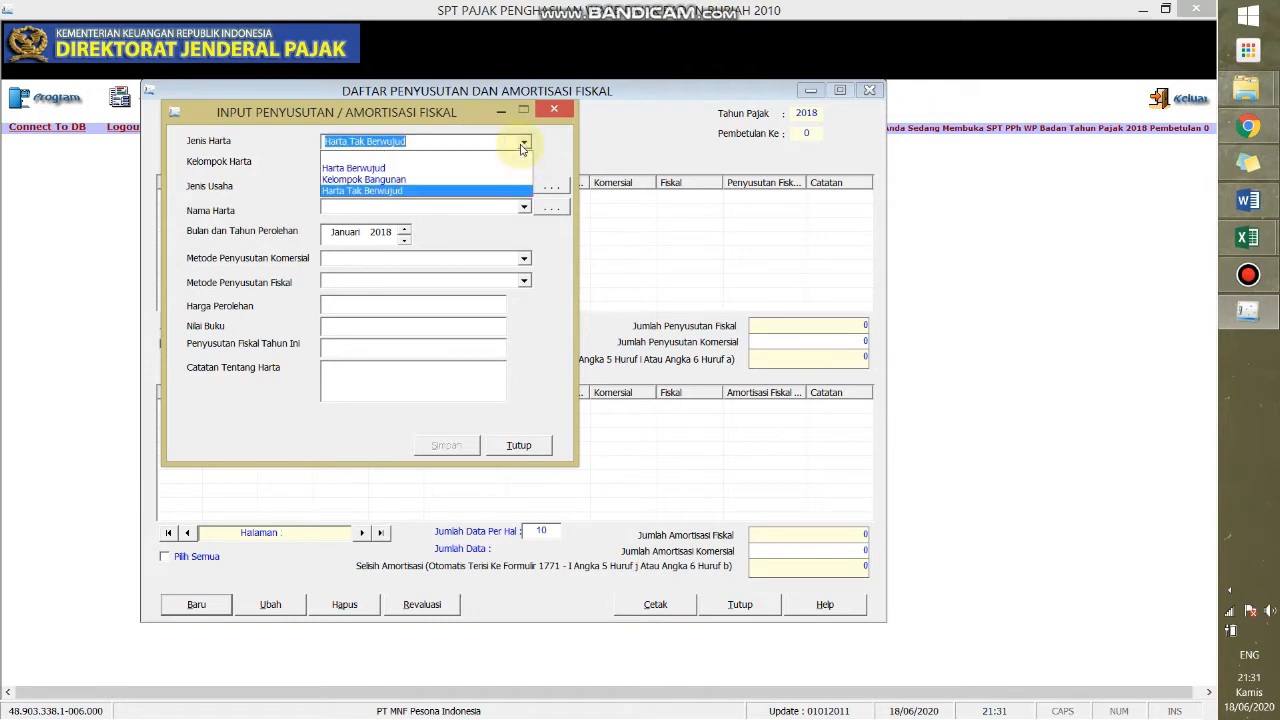
Step: Switch to the PT.MNF PESONA INDONESIA workbook in Excel and view Building 01 on the PENYUSUTAN & ARMOTISASI and Daftar Penyusutan & Amortisasi sheets
{"action": "left_click", "coordinate": [1247, 236]}
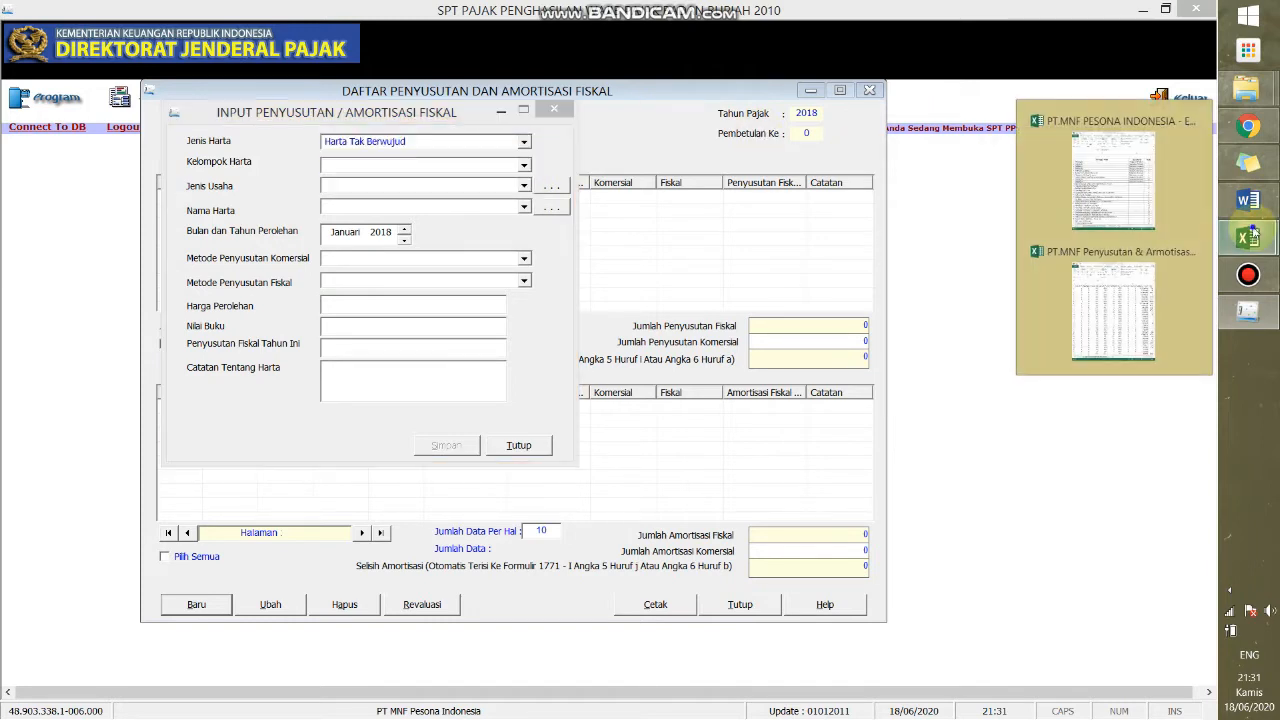
{"action": "left_click", "coordinate": [1101, 189]}
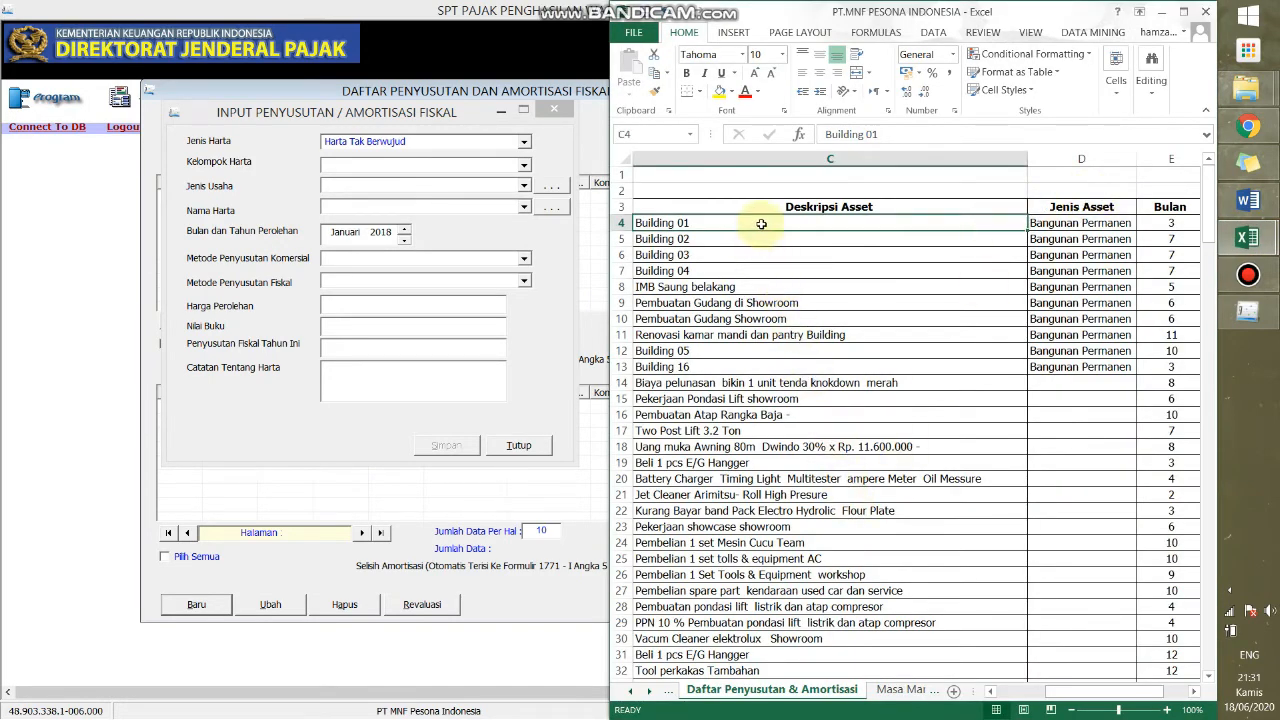
{"action": "left_click", "coordinate": [631, 693]}
{"action": "left_click", "coordinate": [768, 692]}
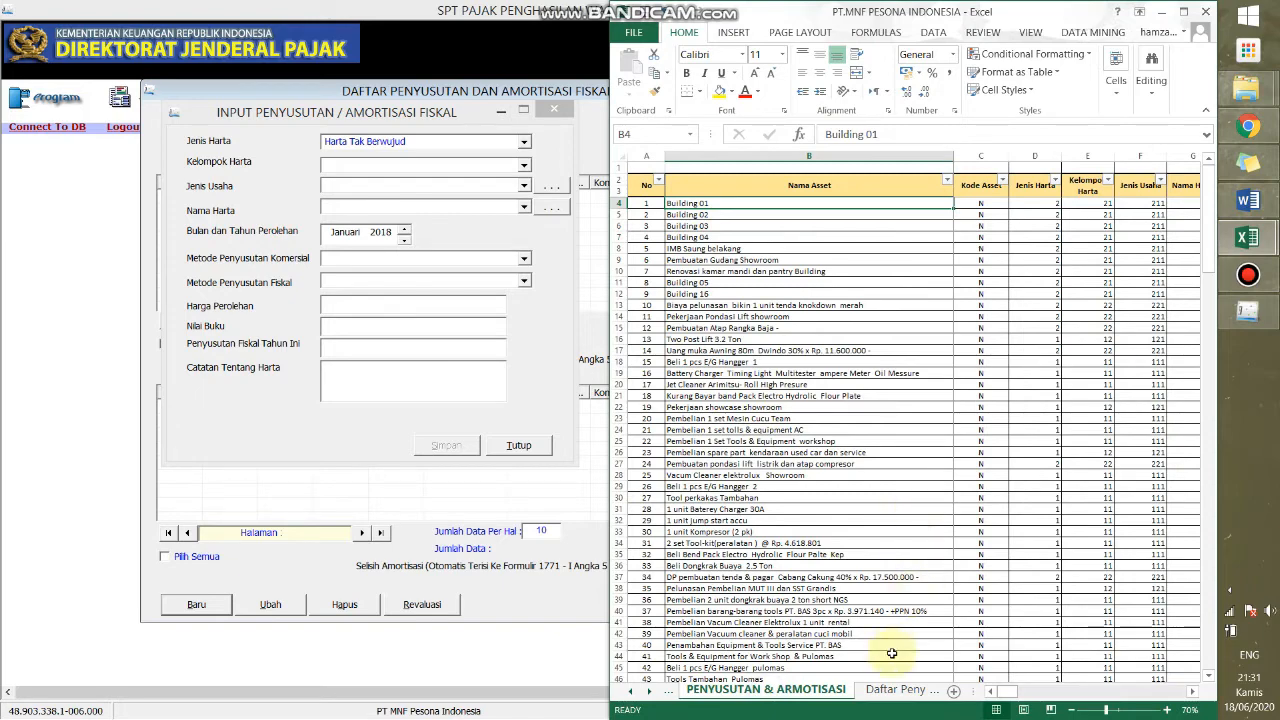
{"action": "left_click", "coordinate": [893, 690]}
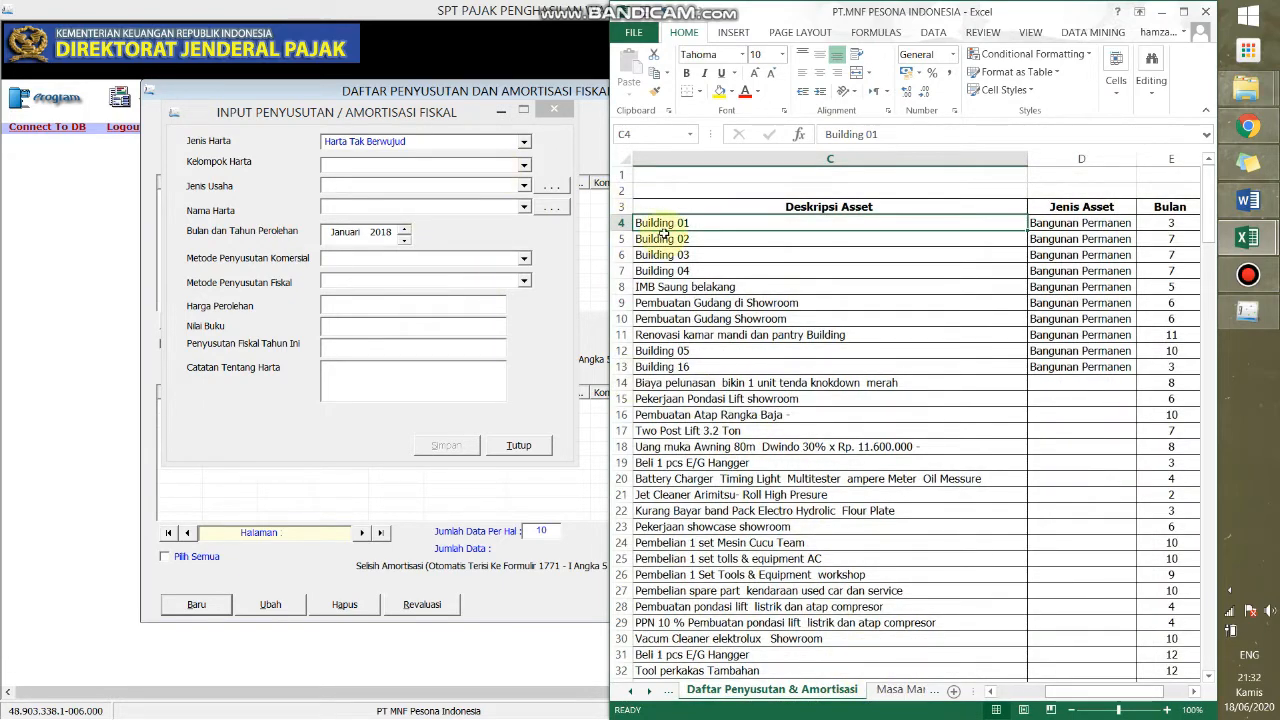
Step: In the eSPT entry form, set Jenis Harta to Kelompok Bangunan and Kelompok Harta to Permanen, checking Building 01's Jenis Asset in Excel
{"action": "left_click", "coordinate": [524, 141]}
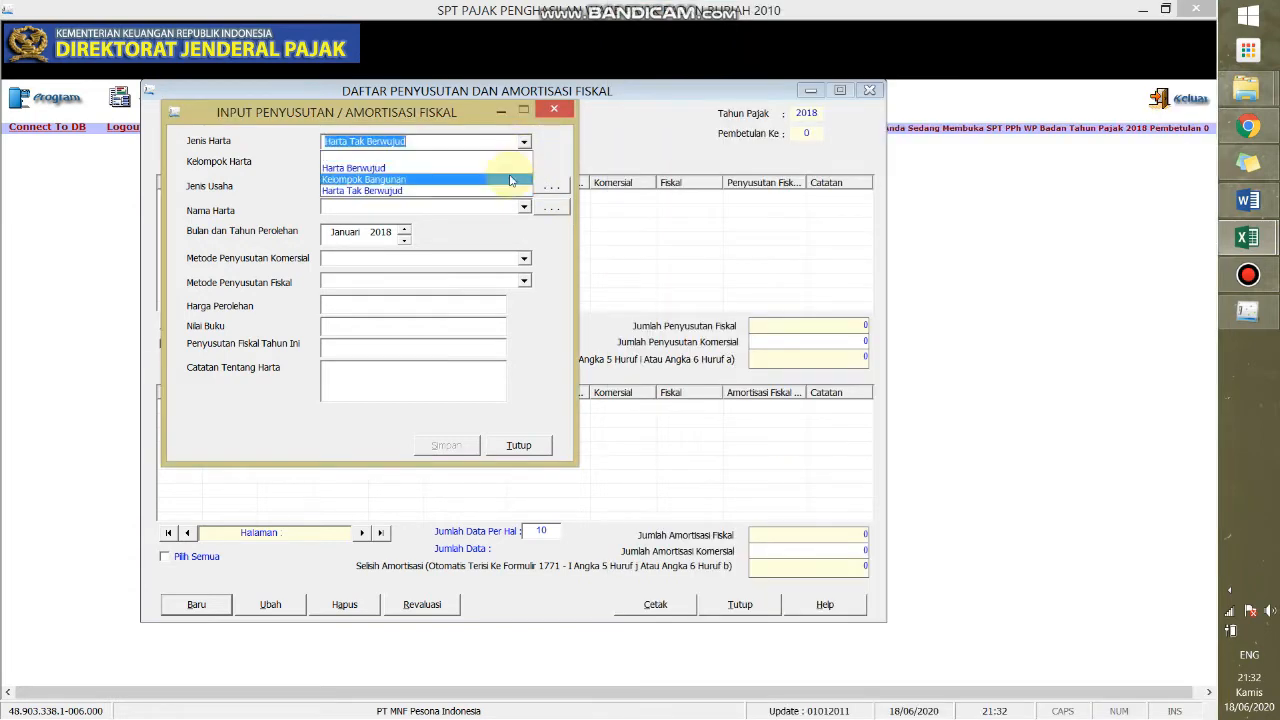
{"action": "left_click", "coordinate": [510, 180]}
{"action": "left_click", "coordinate": [524, 168]}
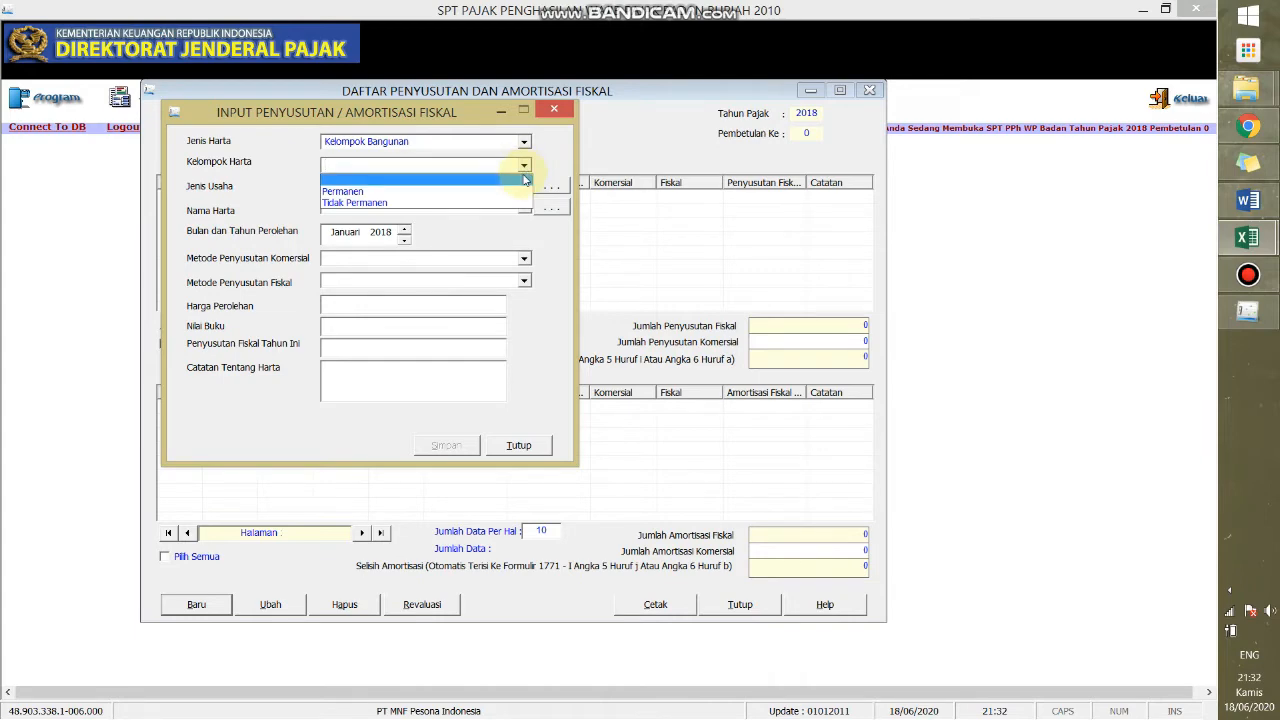
{"action": "key", "text": "alt+Tab"}
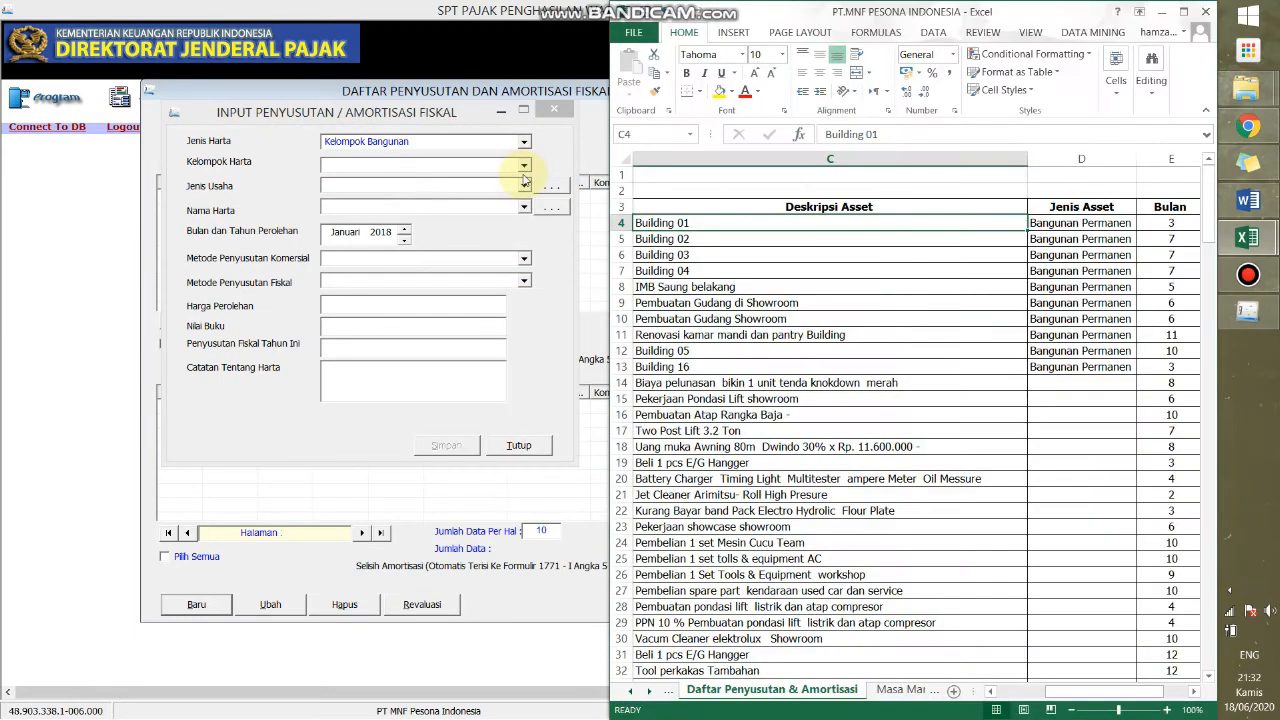
{"action": "left_click", "coordinate": [1107, 225]}
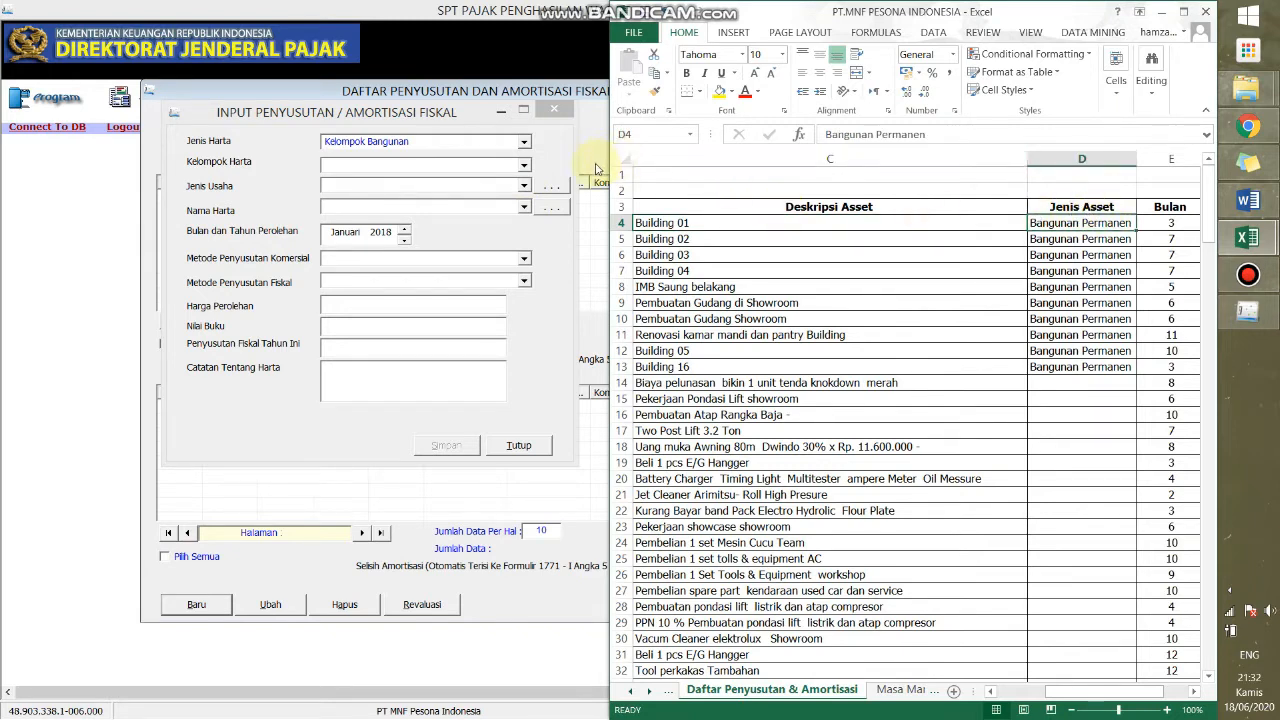
{"action": "left_click", "coordinate": [524, 164]}
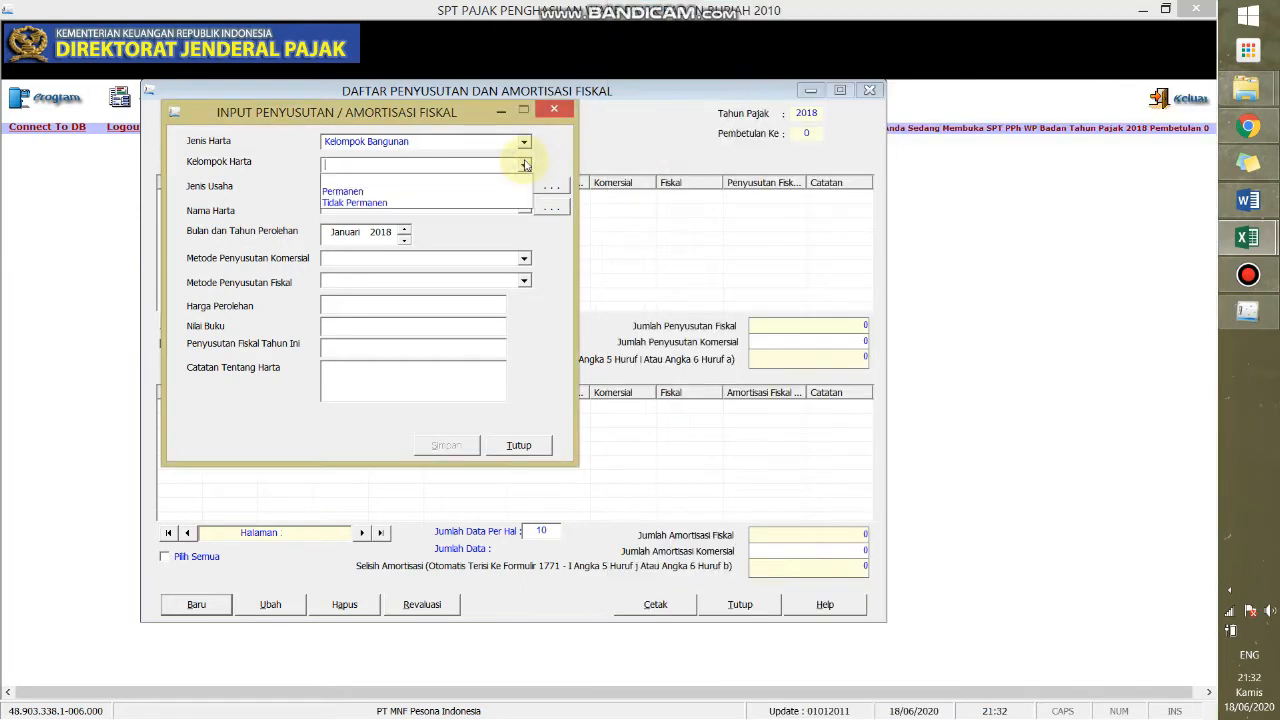
{"action": "left_click", "coordinate": [503, 191]}
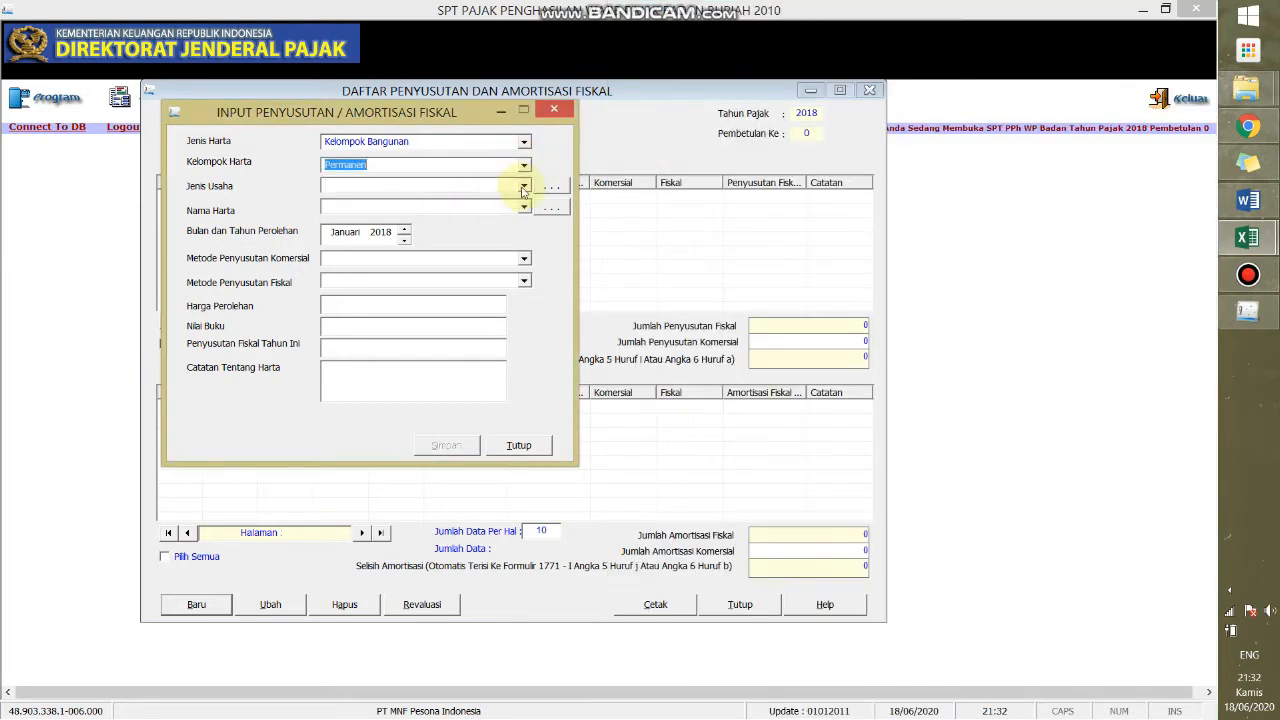
Step: Set Jenis Usaha to Semua jenis usaha and Nama Harta to Bangunan, and review the options of both fields
{"action": "left_click", "coordinate": [522, 187]}
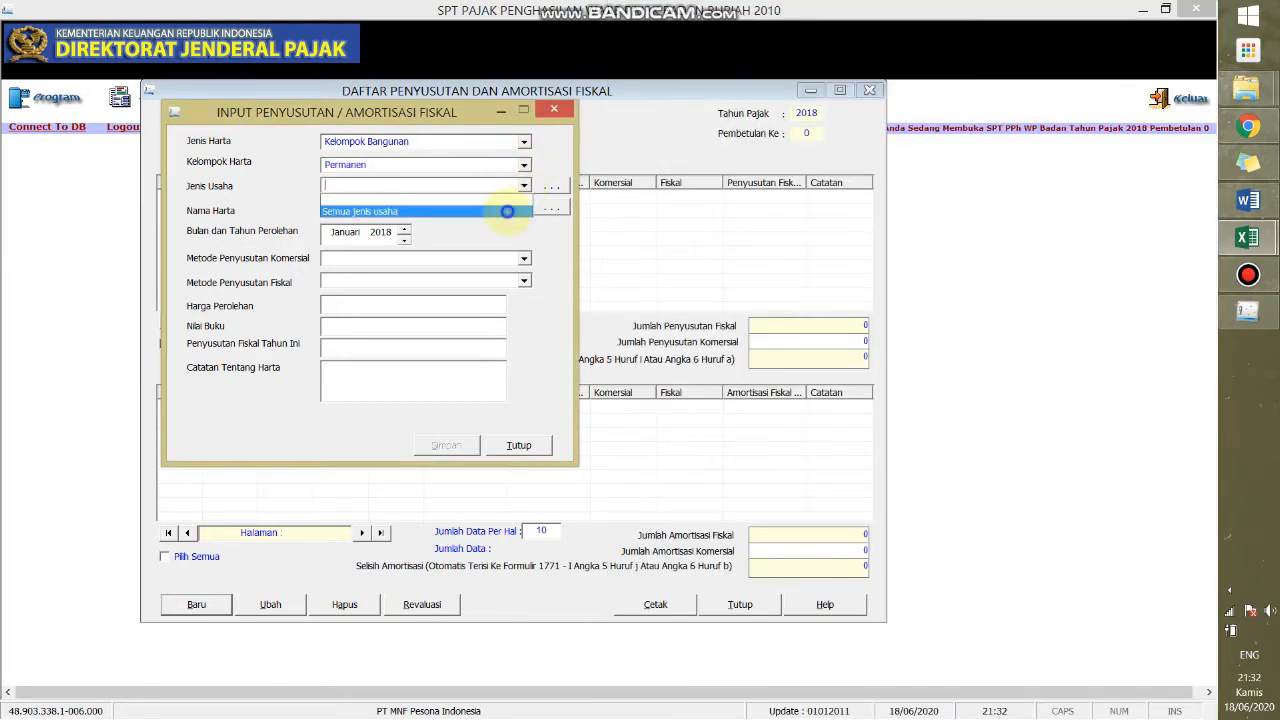
{"action": "left_click", "coordinate": [505, 208]}
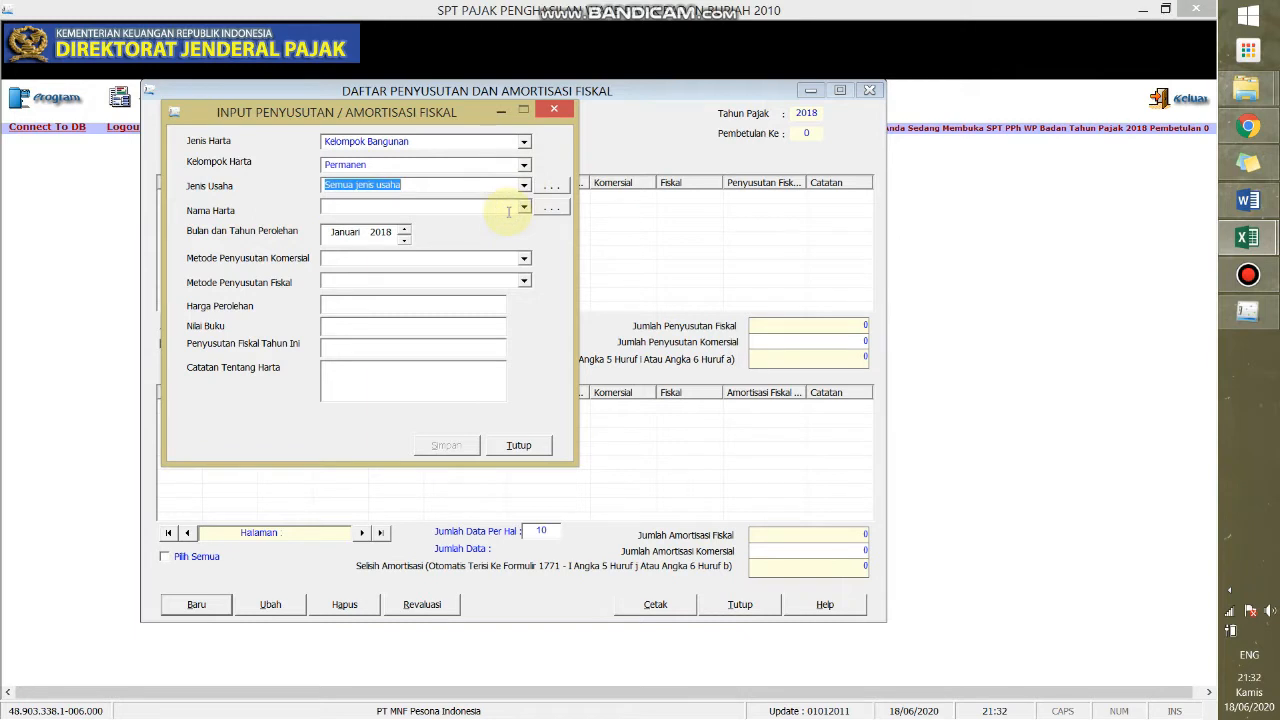
{"action": "left_click", "coordinate": [524, 207]}
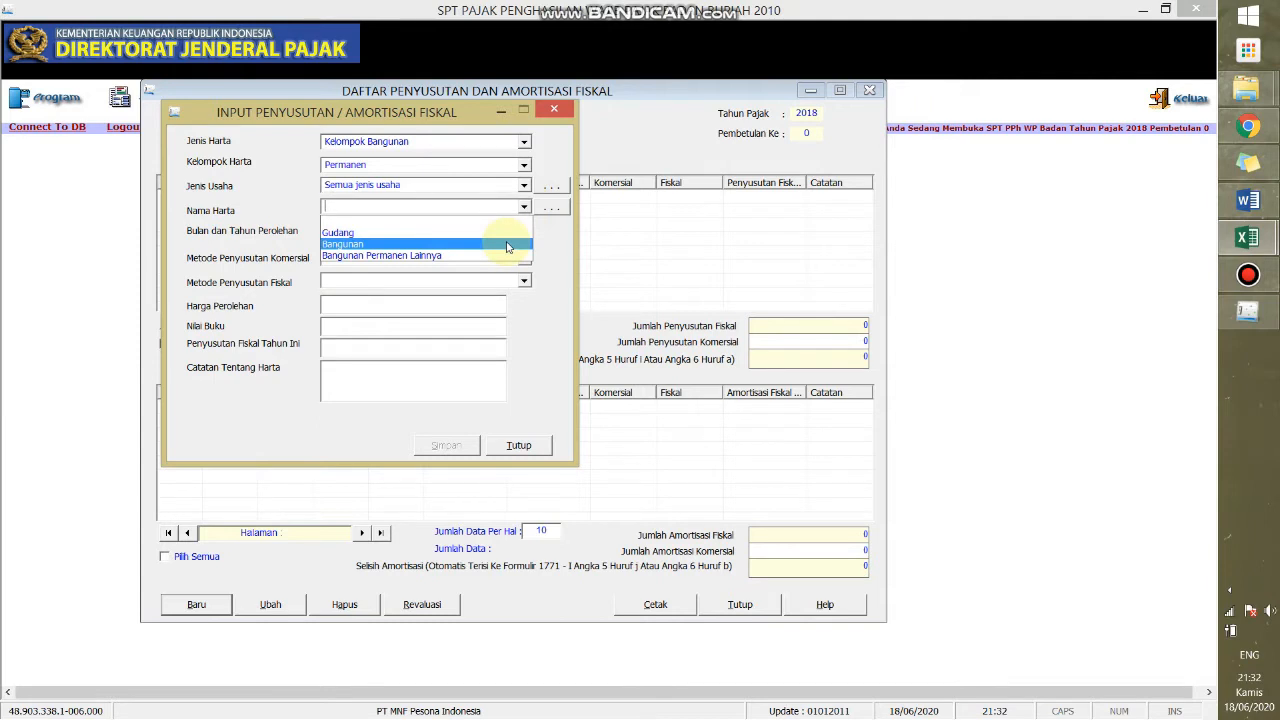
{"action": "left_click", "coordinate": [507, 244]}
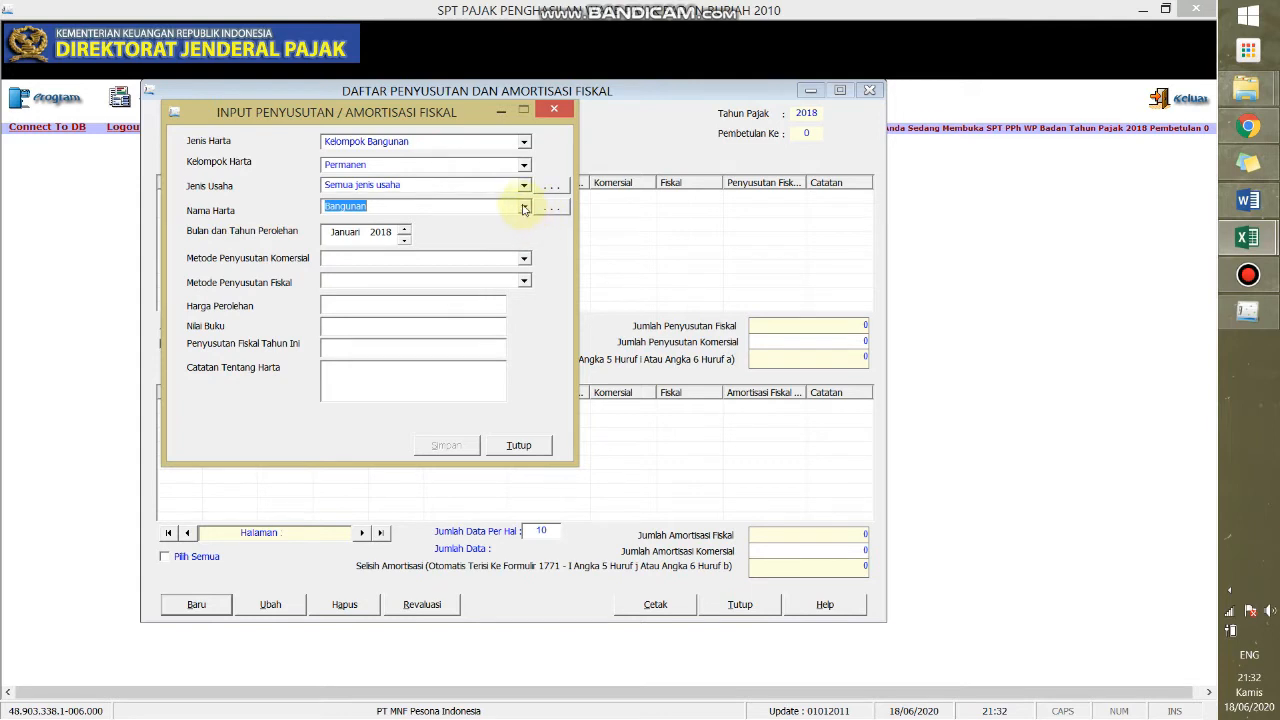
{"action": "left_click", "coordinate": [524, 208]}
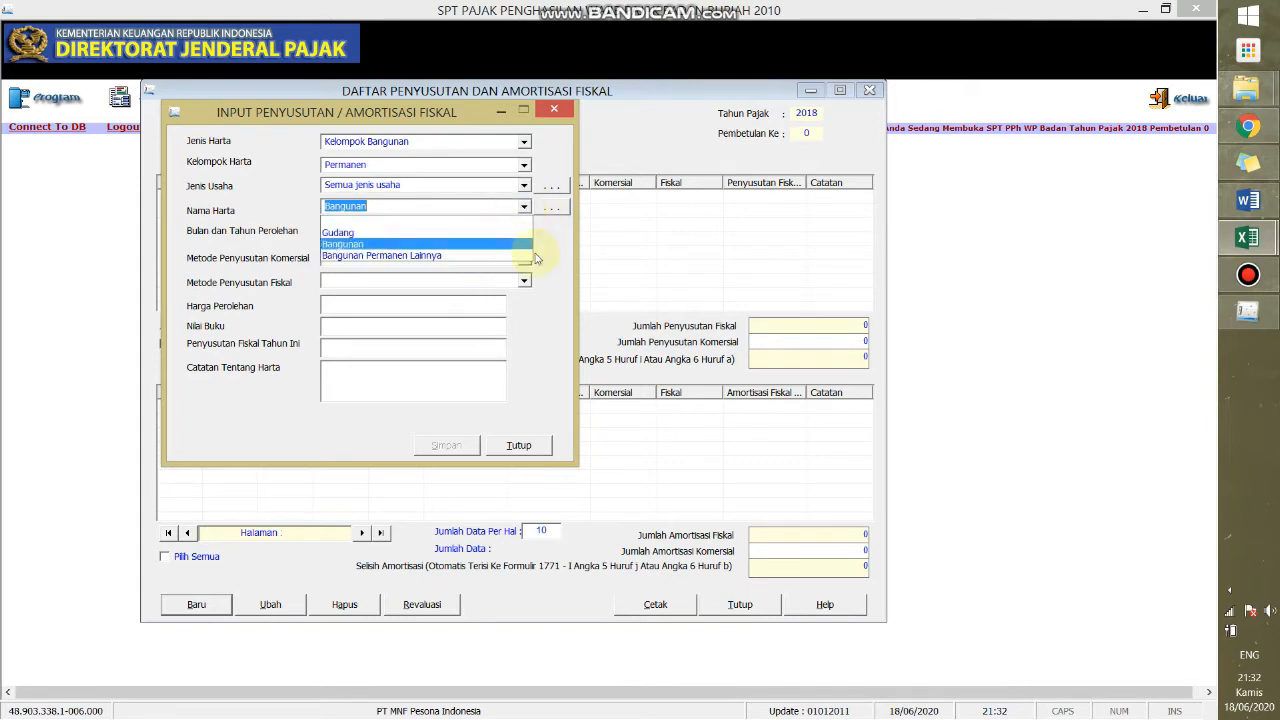
{"action": "left_click", "coordinate": [544, 213]}
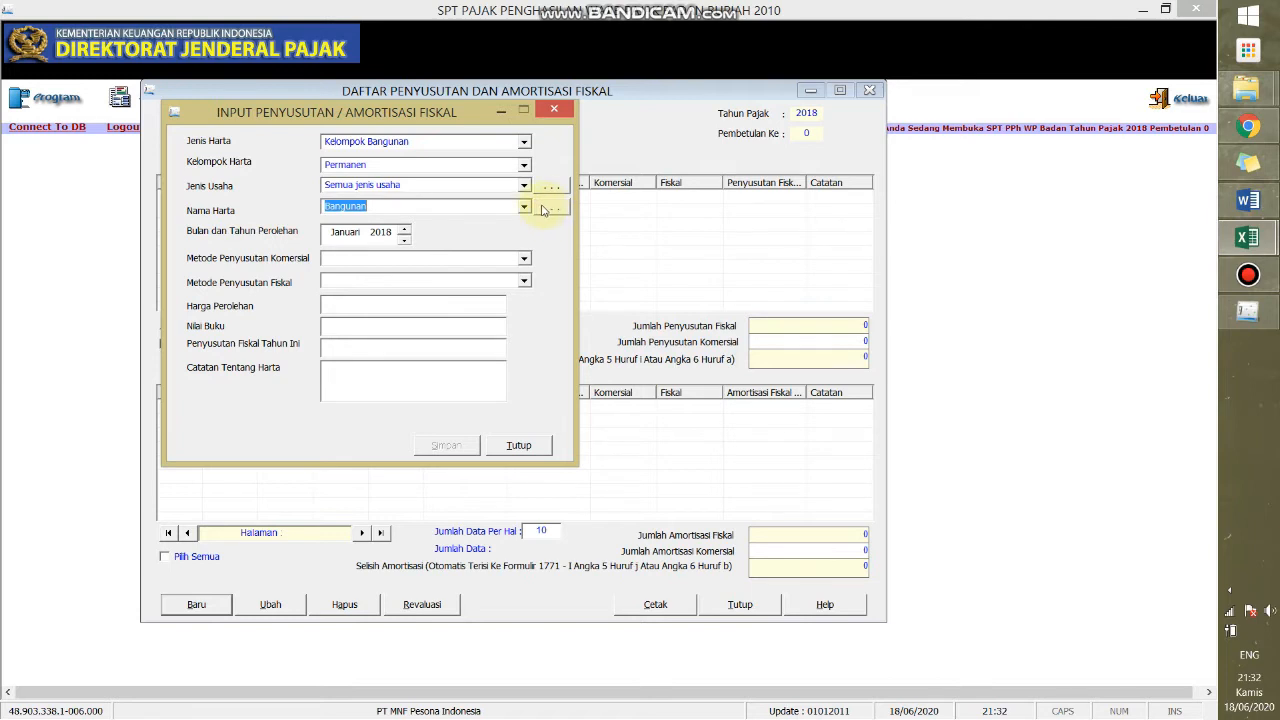
{"action": "left_click", "coordinate": [524, 185]}
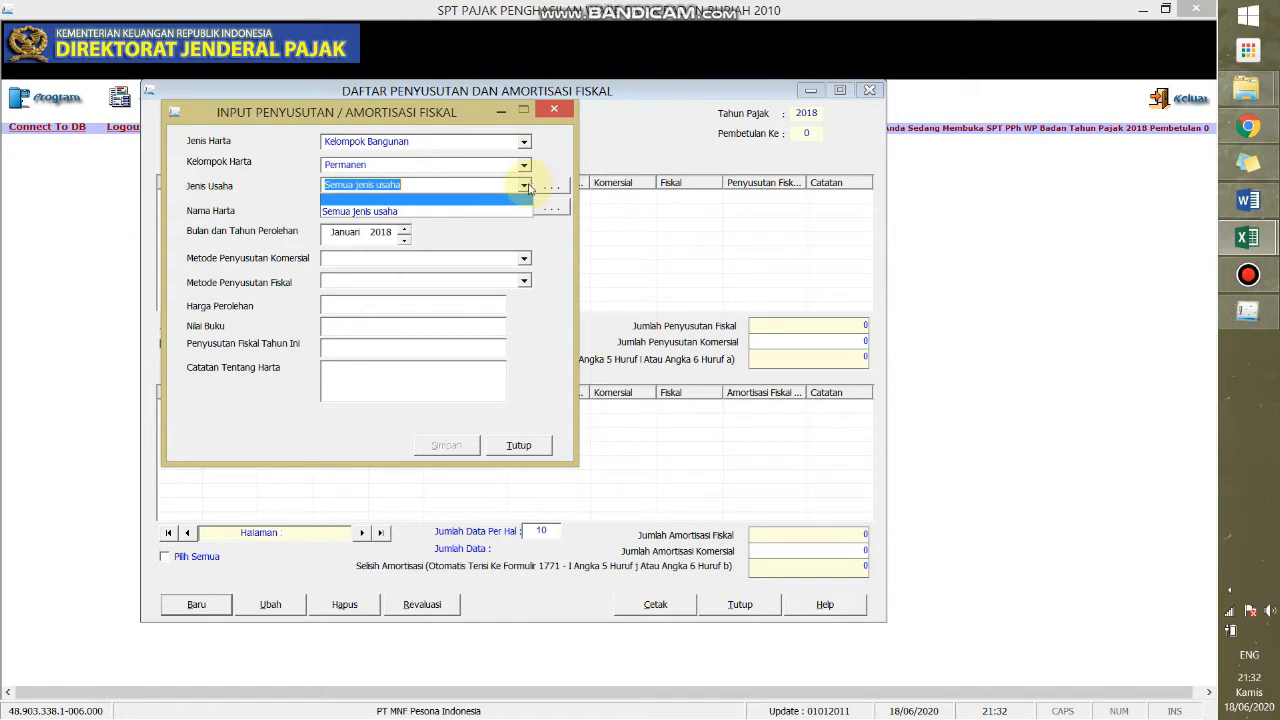
{"action": "left_click", "coordinate": [529, 188]}
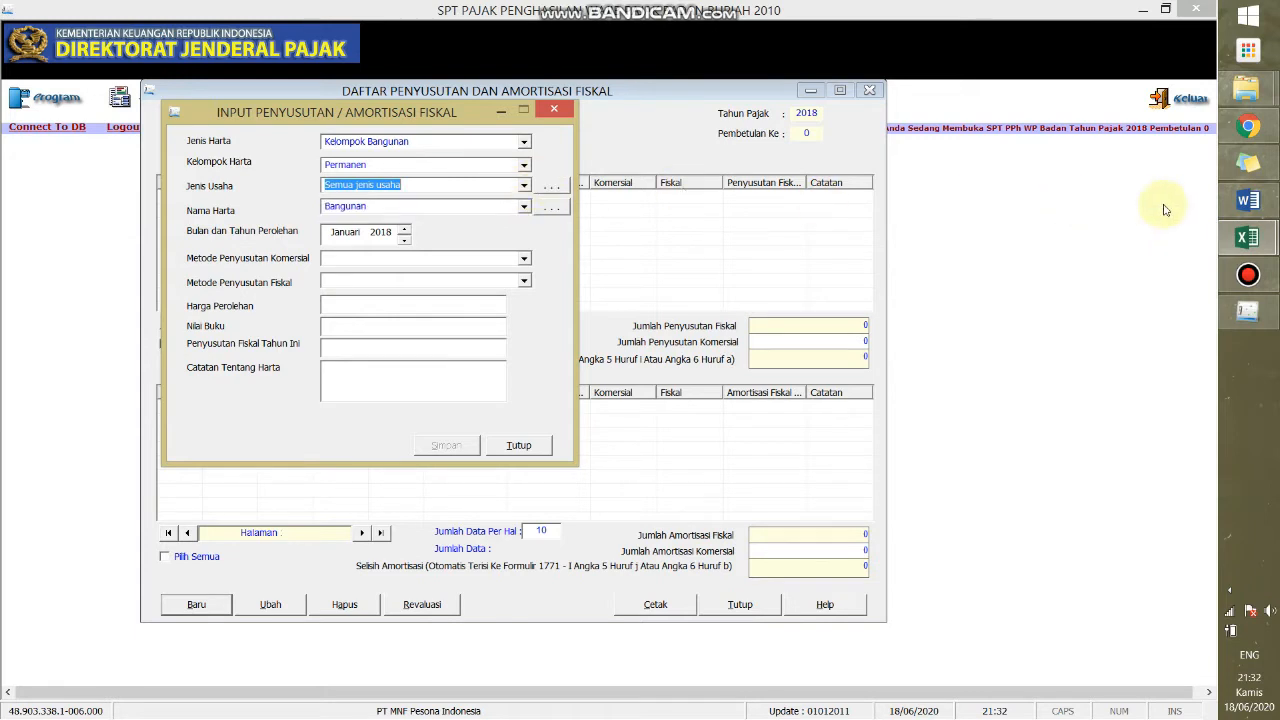
Step: Check the Jenis Usaha column for Kelompok 1 in the Chrome PDF, and reselect Semua jenis usaha back in the eSPT form
{"action": "mouse_move", "coordinate": [1258, 236]}
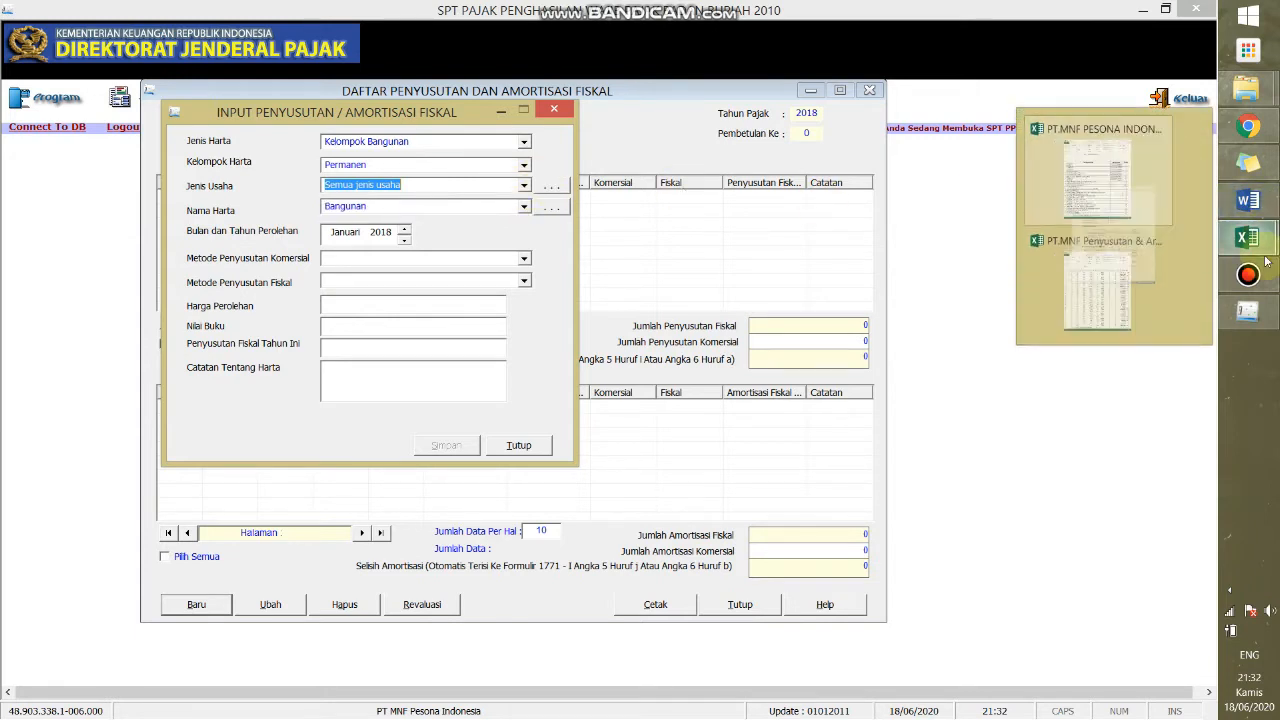
{"action": "left_click", "coordinate": [1248, 126]}
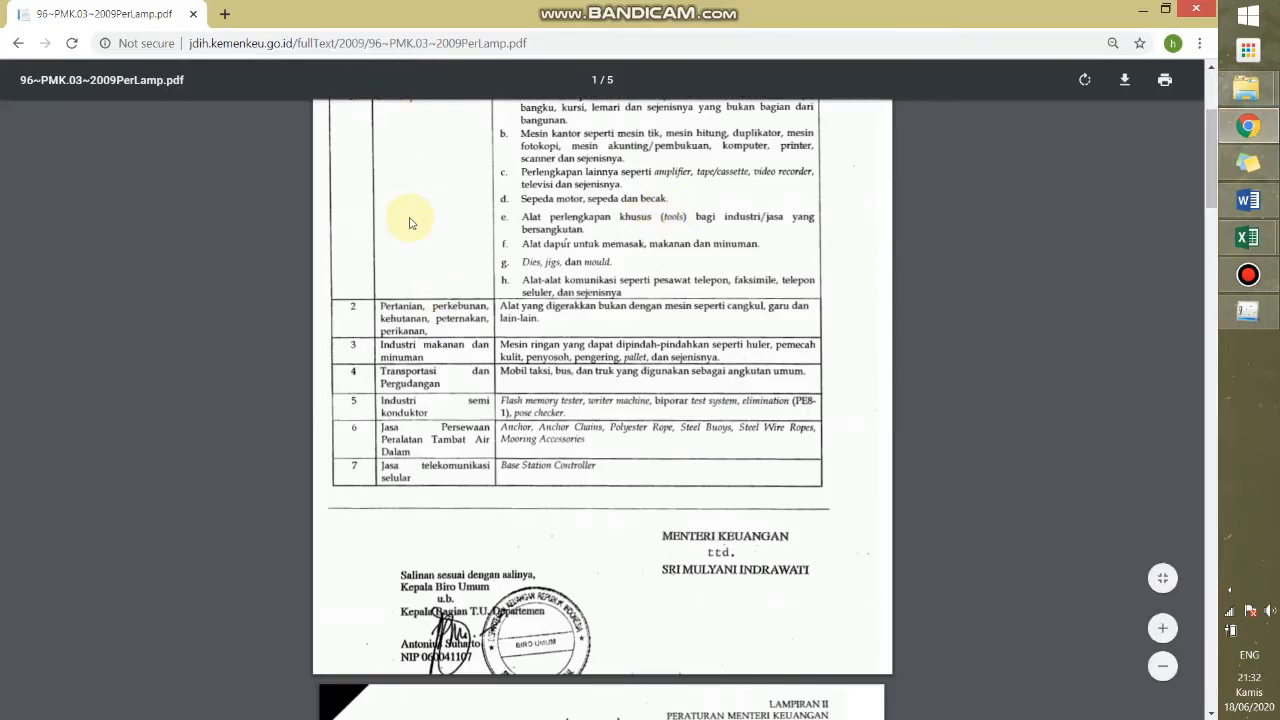
{"action": "scroll", "coordinate": [414, 210], "scroll_direction": "up", "scroll_amount": 1}
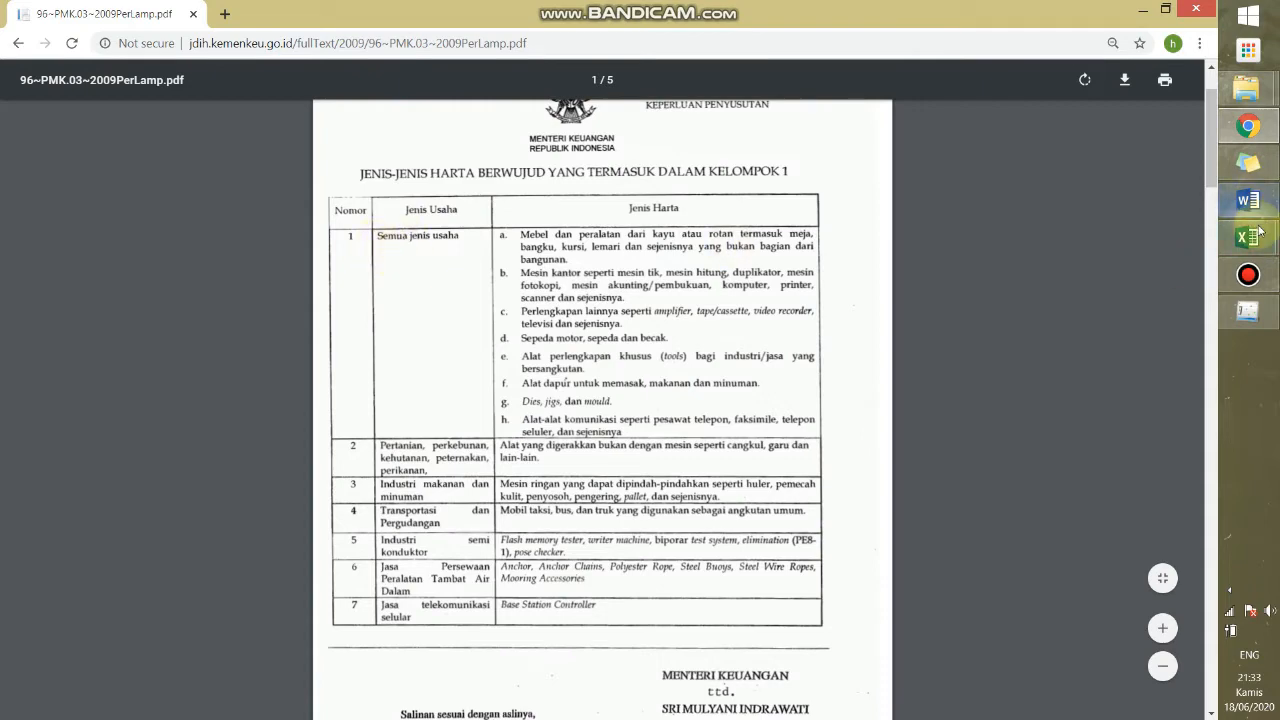
{"action": "left_click", "coordinate": [1247, 312]}
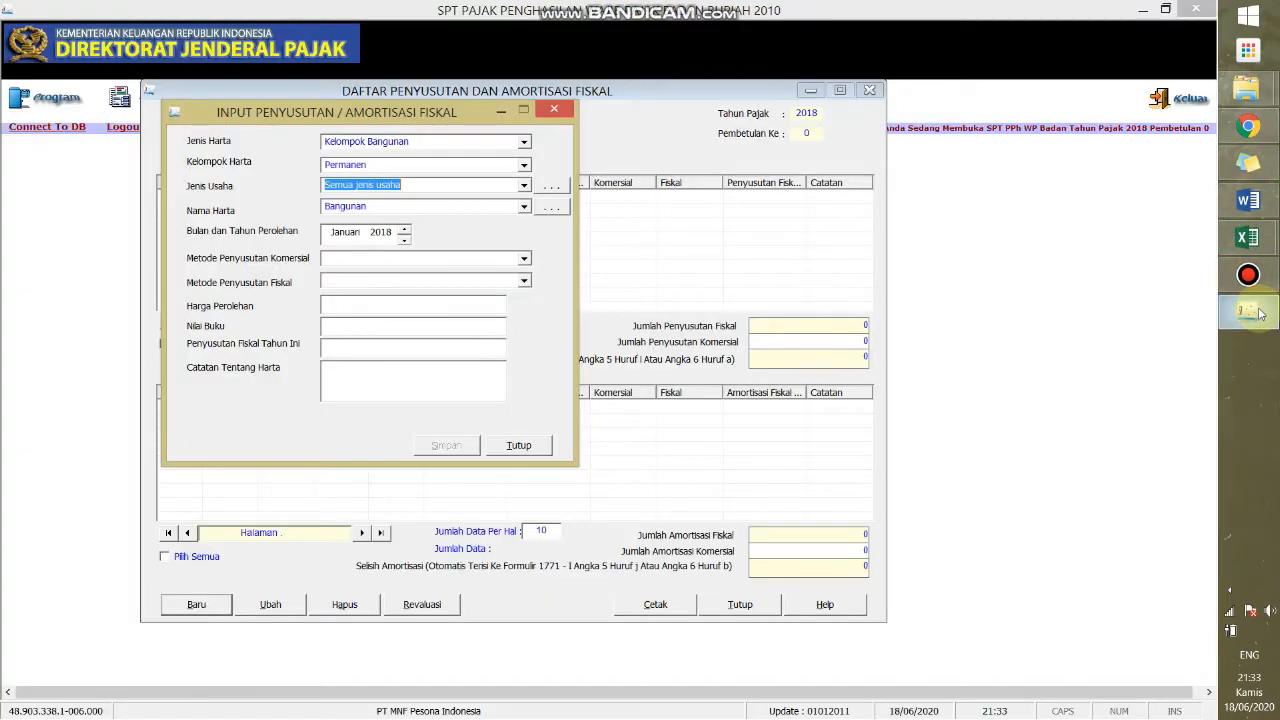
{"action": "left_click", "coordinate": [524, 185]}
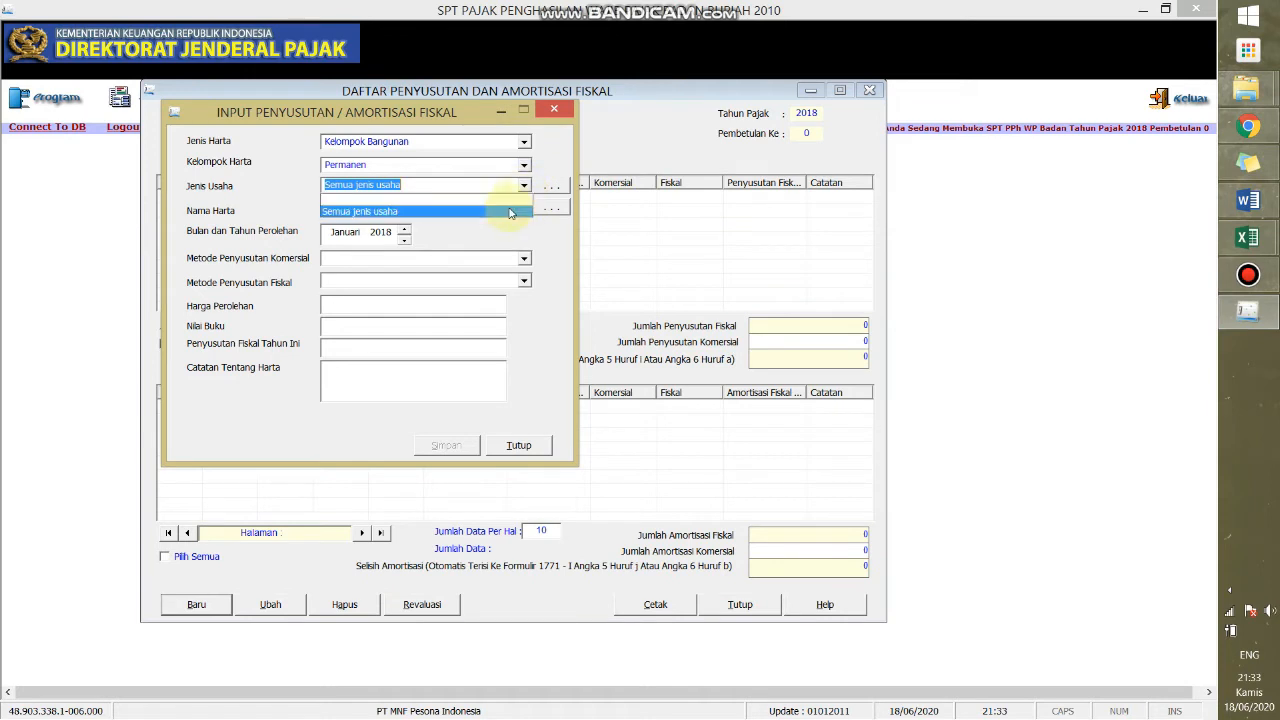
{"action": "left_click", "coordinate": [510, 211]}
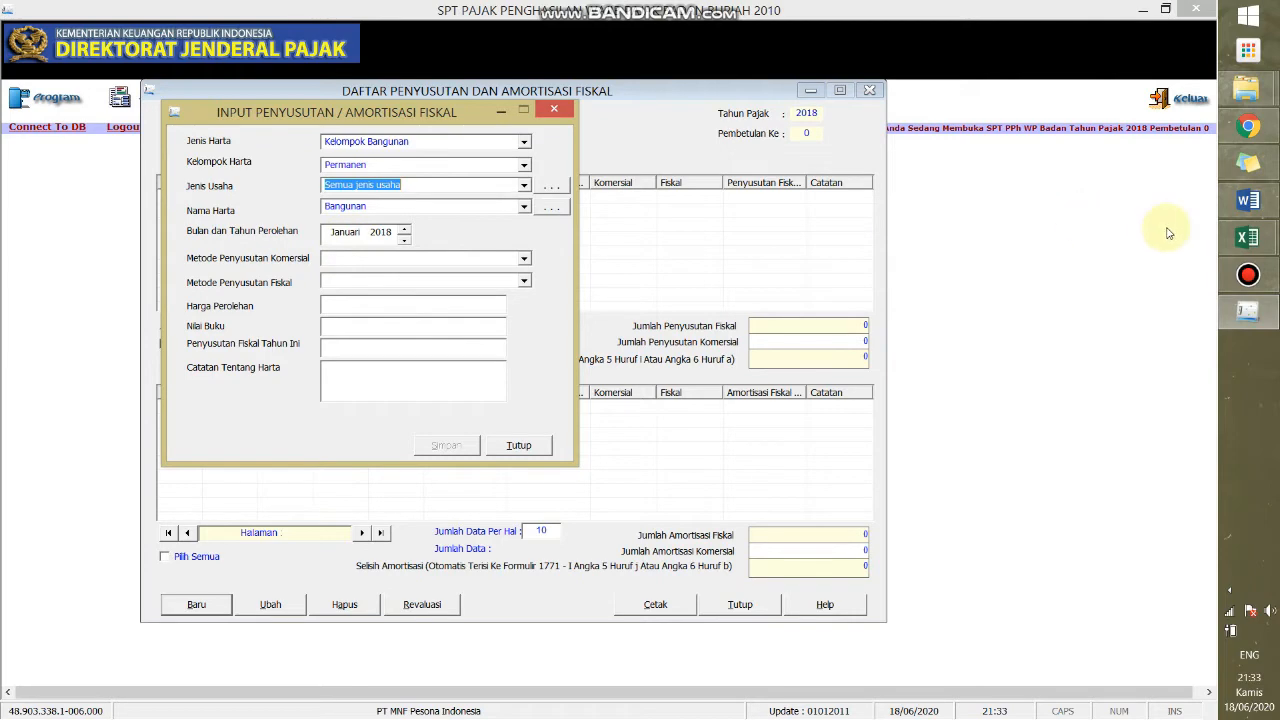
Step: Look up Building 01's acquisition month and year in the Excel asset list and set Bulan dan Tahun Perolehan in eSPT to Maret 2014
{"action": "left_click", "coordinate": [1247, 237]}
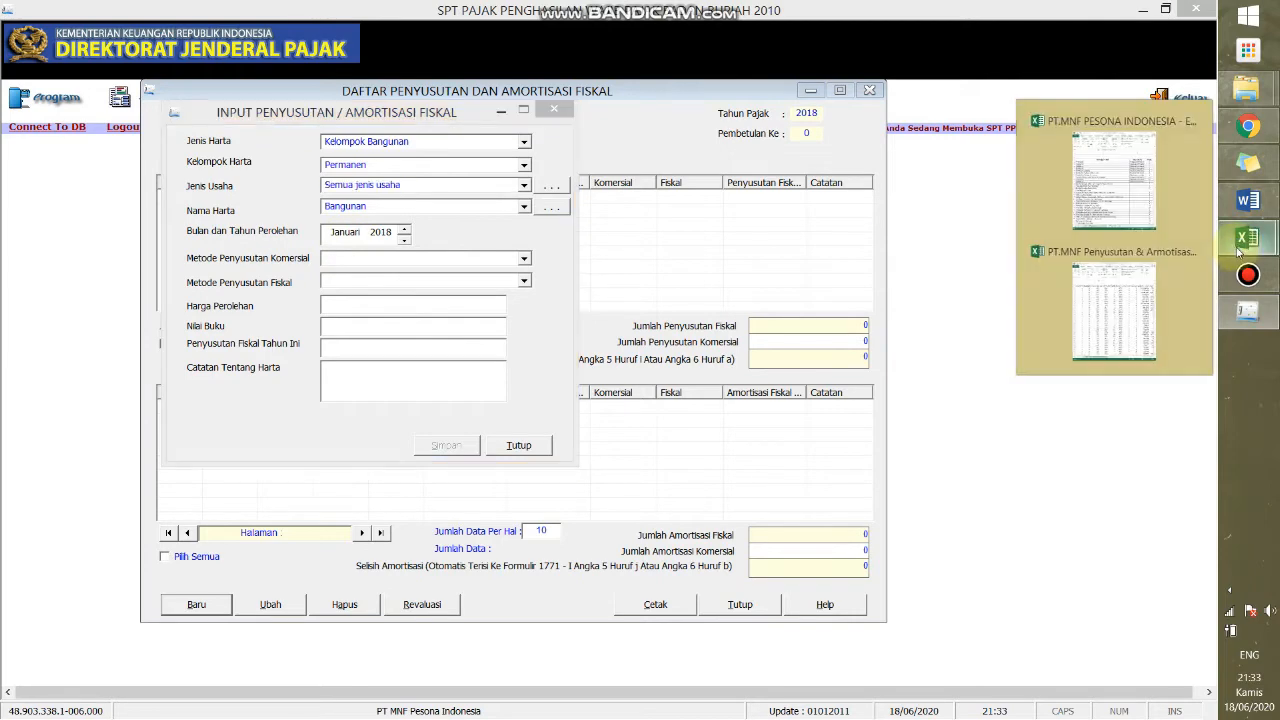
{"action": "left_click", "coordinate": [1129, 195]}
{"action": "left_click", "coordinate": [1157, 224]}
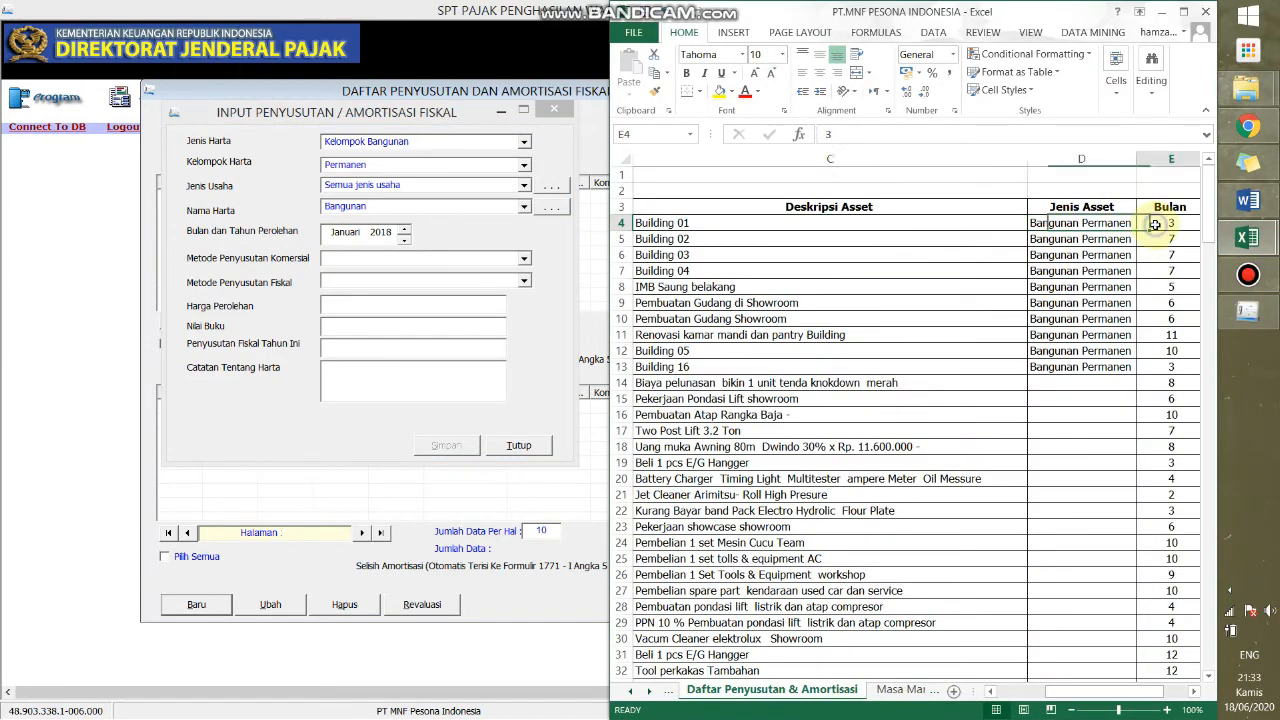
{"action": "key", "text": "Right"}
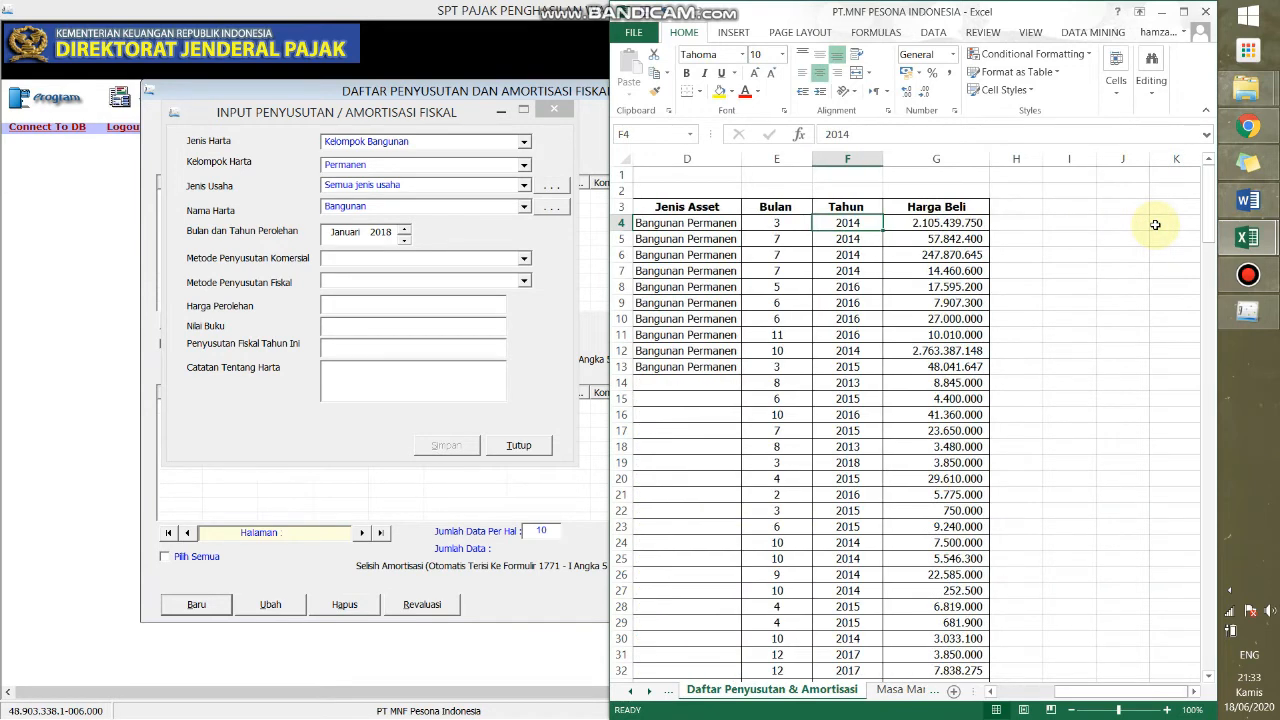
{"action": "left_click", "coordinate": [345, 232]}
{"action": "key", "text": "3"}
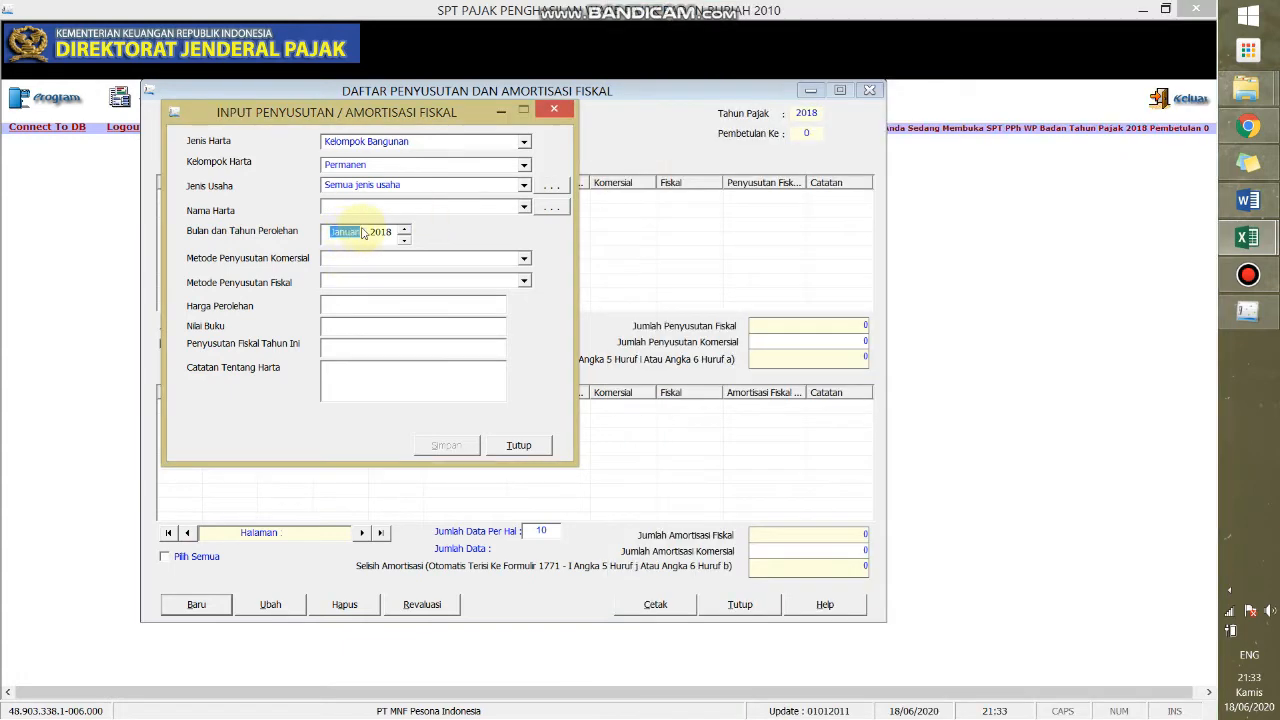
{"action": "left_click", "coordinate": [388, 232]}
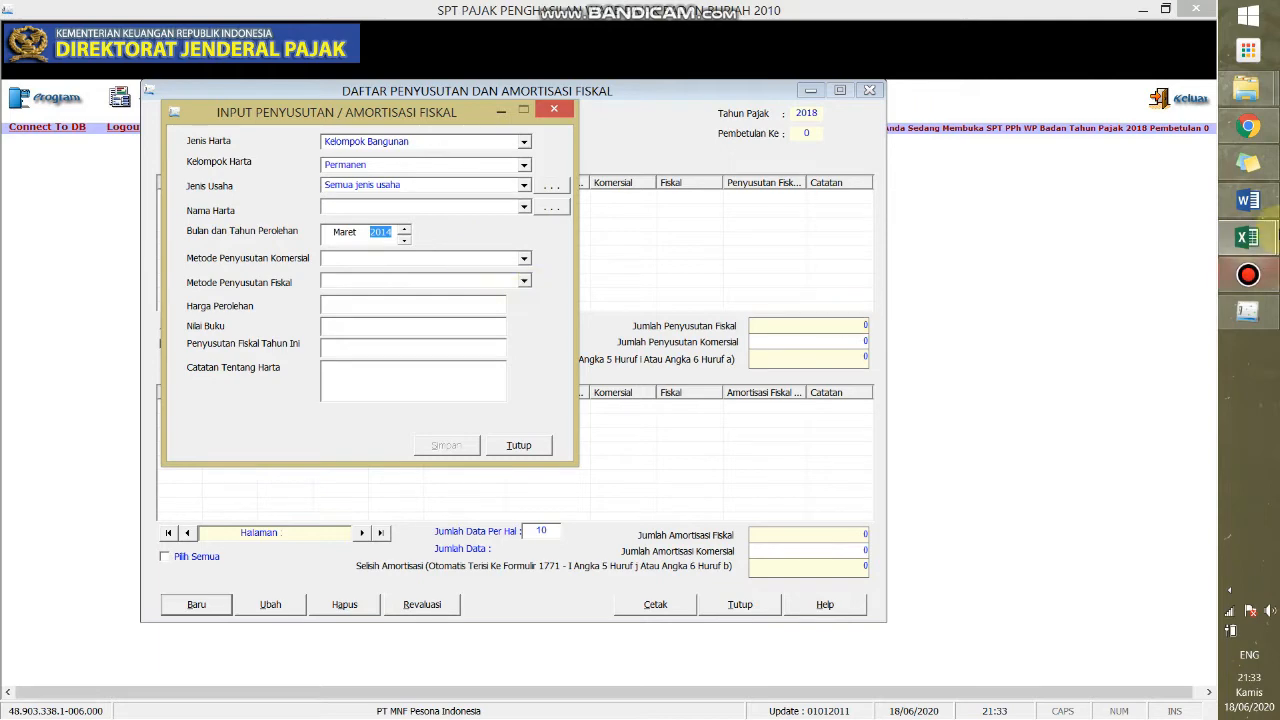
Step: Check the Metode Penyusutan in Tugas Tutorial ESPT Badan 2018 in Word, and set Nama Harta to Bangunan back in the eSPT form
{"action": "left_click", "coordinate": [1248, 200]}
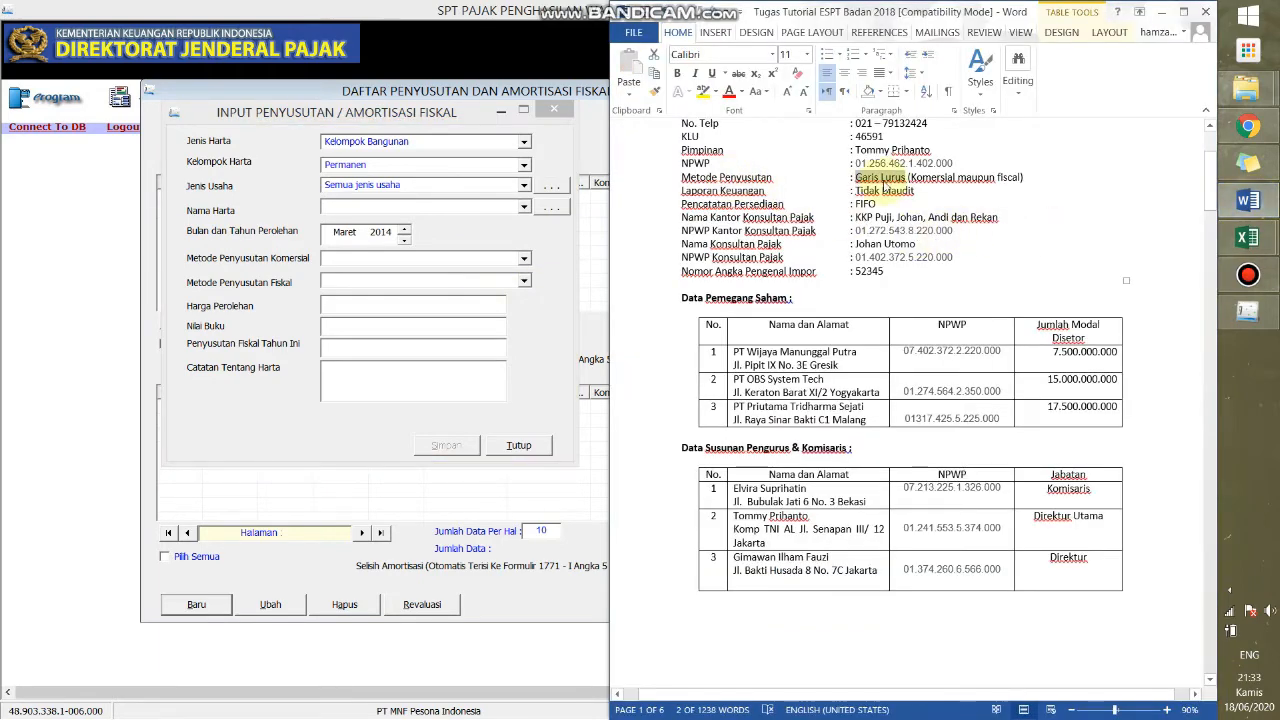
{"action": "left_click", "coordinate": [473, 232]}
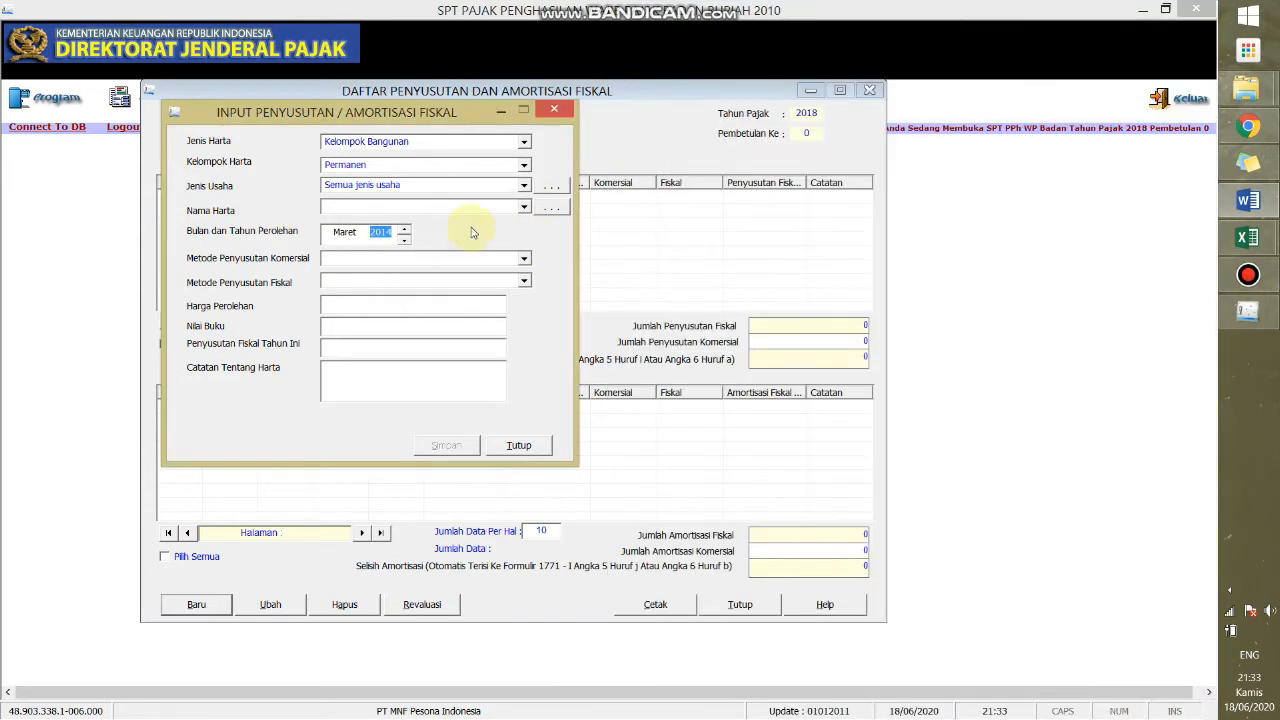
{"action": "left_click", "coordinate": [523, 207]}
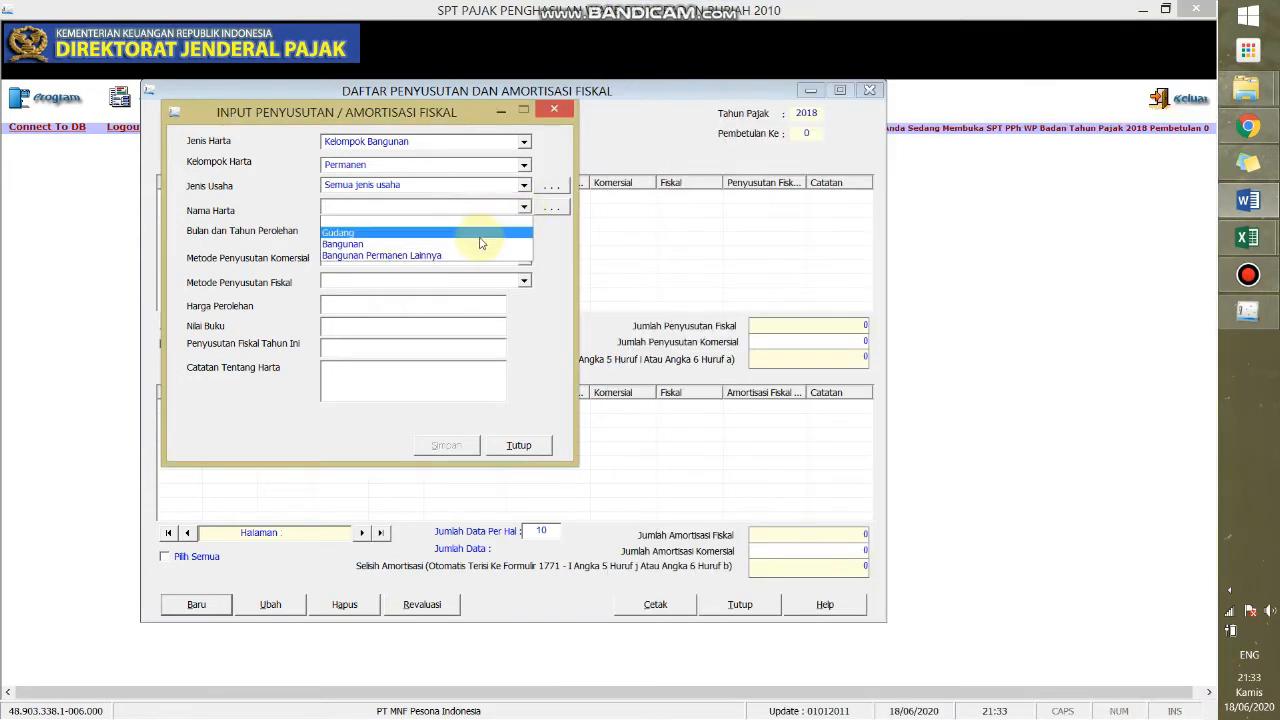
{"action": "left_click", "coordinate": [480, 245]}
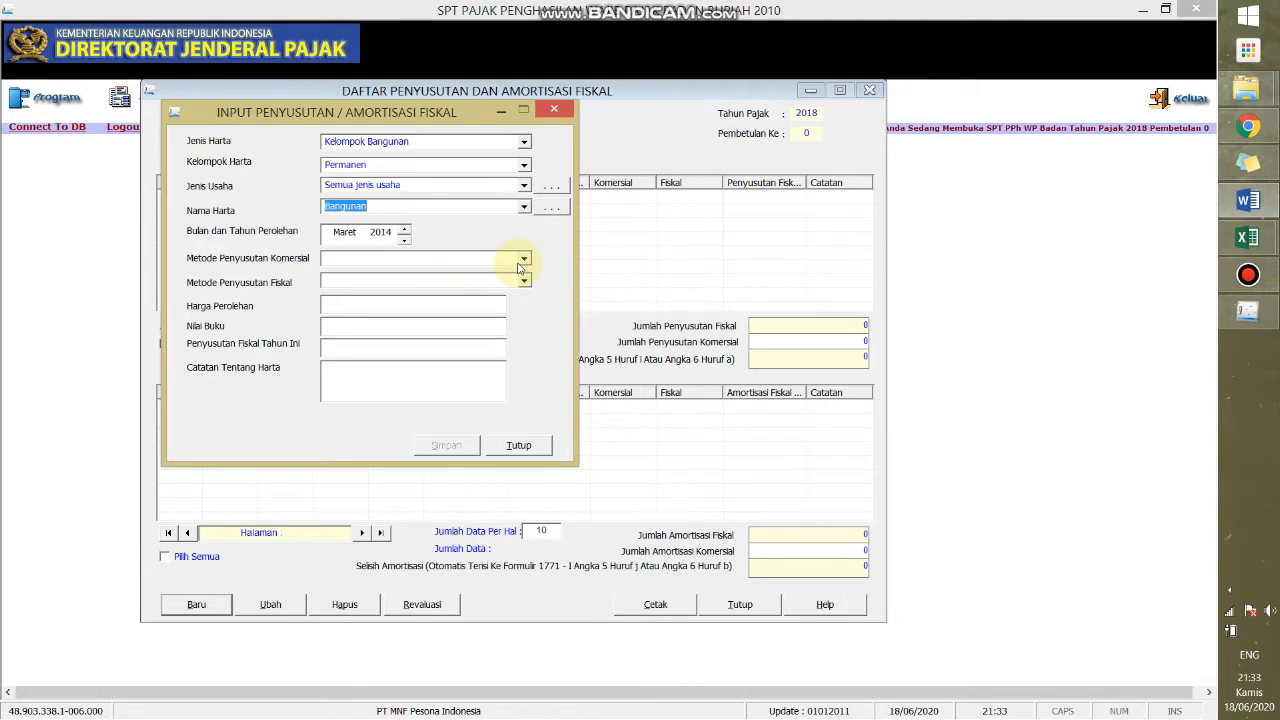
Step: Set both Metode Penyusutan Komersial and Metode Penyusutan Fiskal to Garis Lurus
{"action": "left_click", "coordinate": [522, 260]}
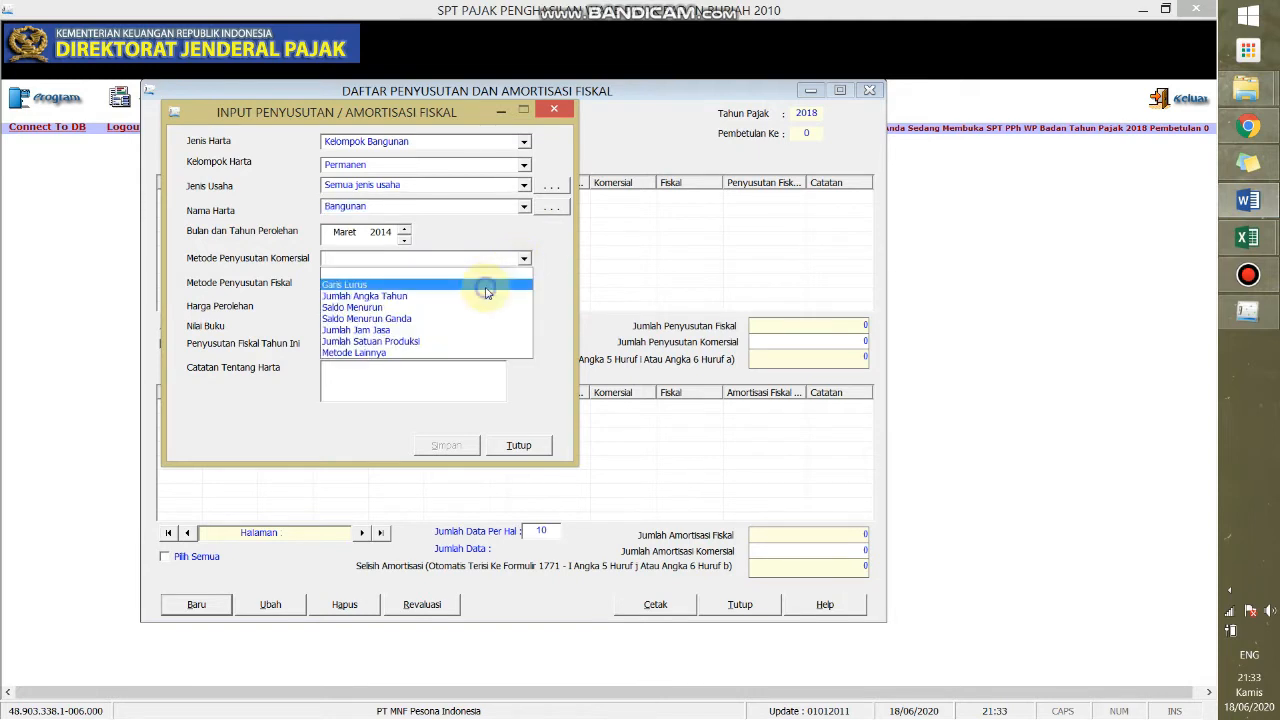
{"action": "left_click", "coordinate": [489, 282]}
{"action": "left_click", "coordinate": [522, 280]}
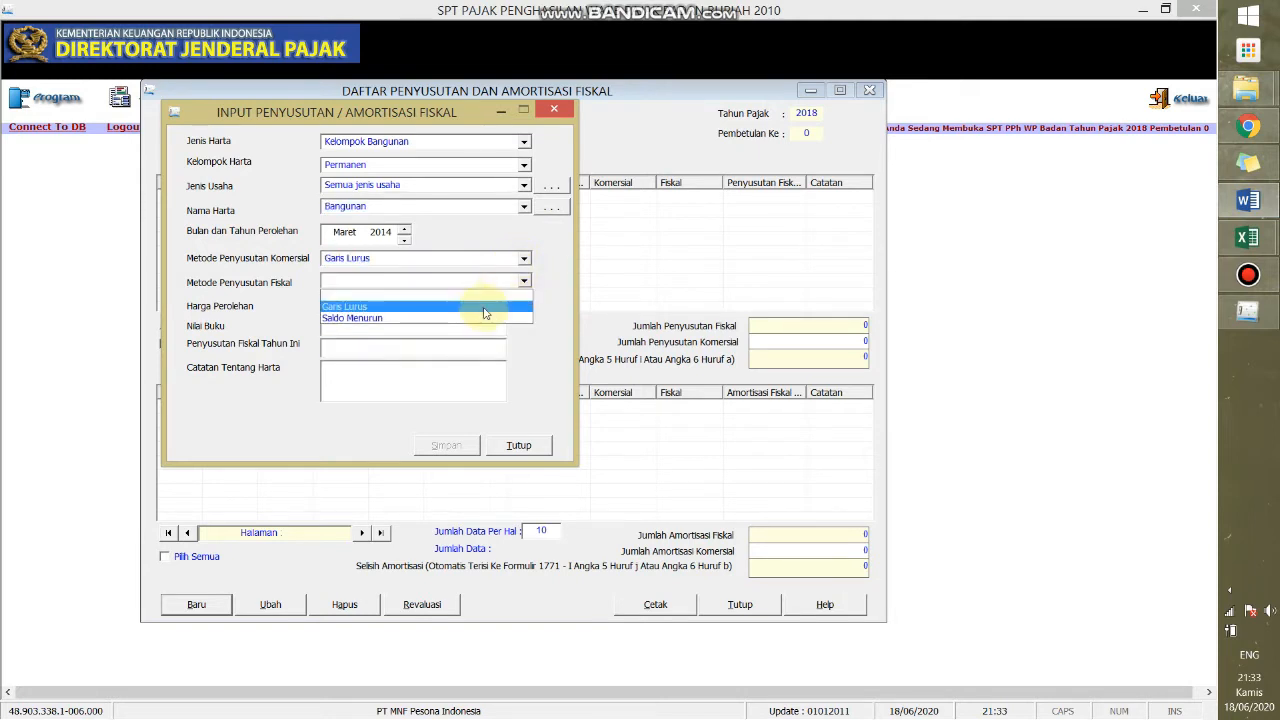
{"action": "left_click", "coordinate": [478, 306]}
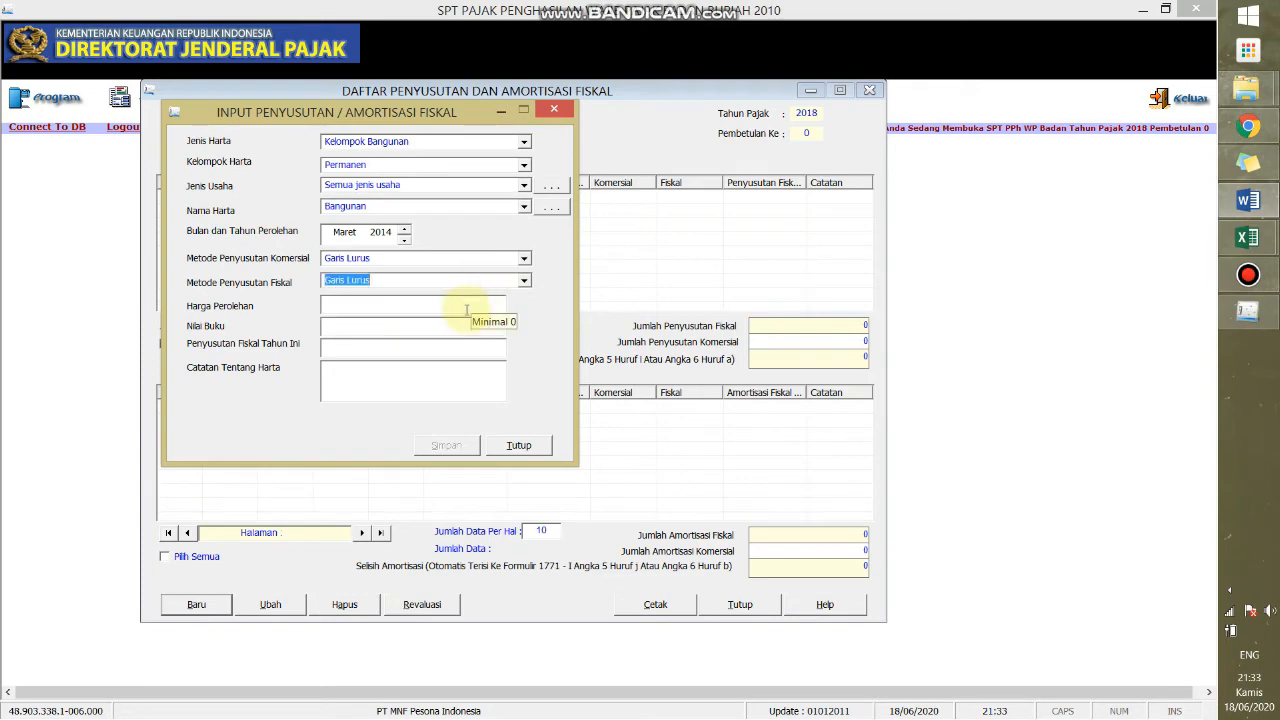
Step: Copy Building 01's Harga Beli from the Excel asset list into Harga Perolehan in eSPT as 2.105.439.750 and have the book value and depreciation calculated
{"action": "left_click", "coordinate": [465, 309]}
{"action": "key", "text": "alt+Tab"}
{"action": "key", "text": "alt+Tab"}
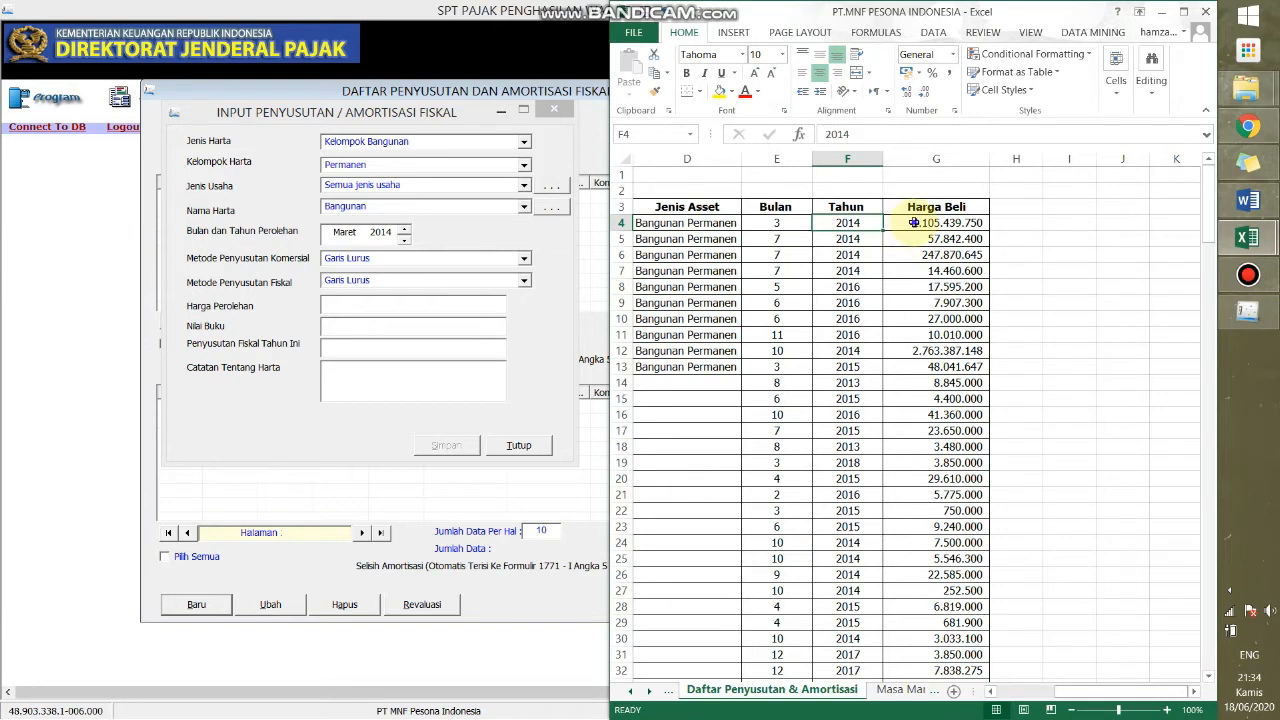
{"action": "left_click", "coordinate": [913, 222]}
{"action": "key", "text": "ctrl+c"}
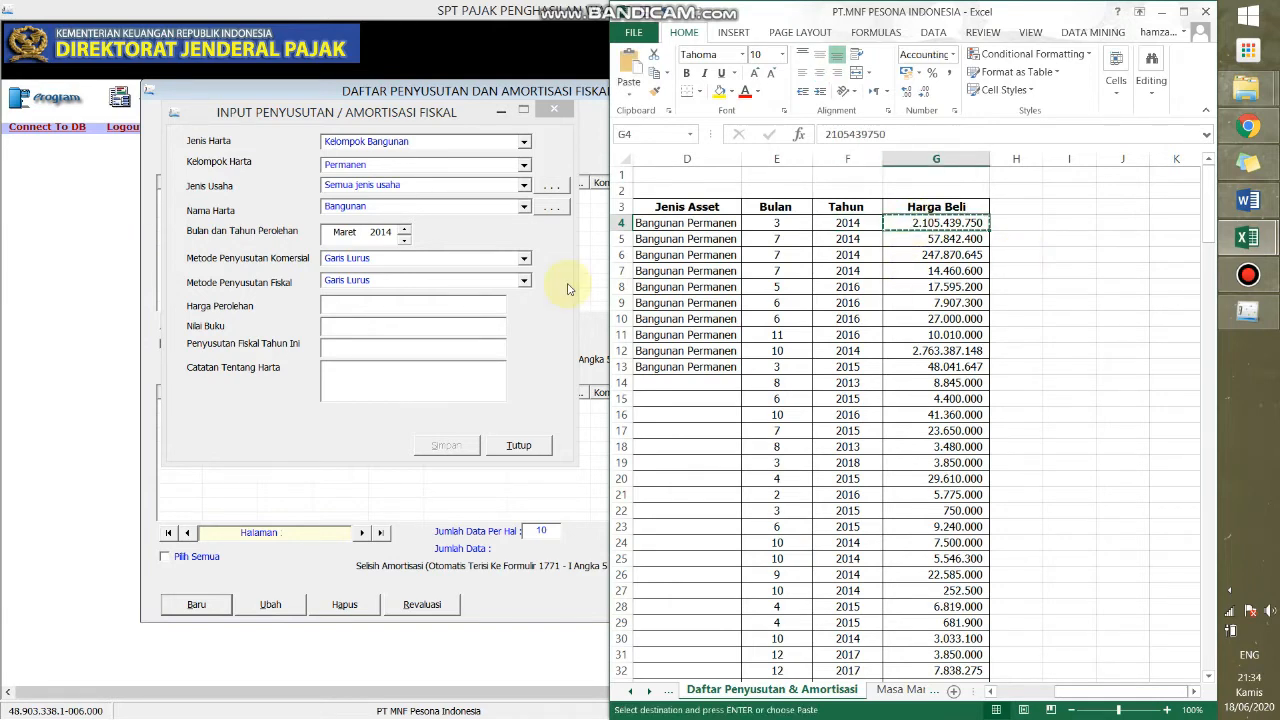
{"action": "right_click", "coordinate": [413, 303]}
{"action": "left_click", "coordinate": [447, 366]}
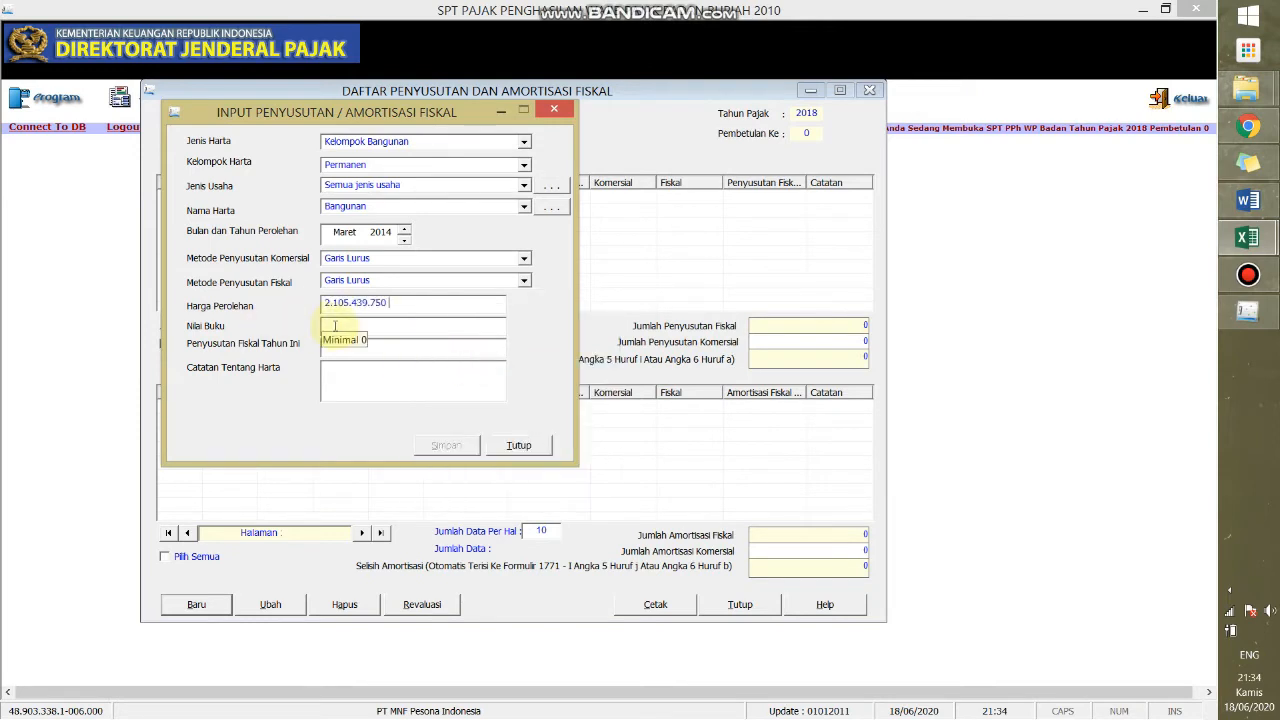
{"action": "key", "text": "Tab"}
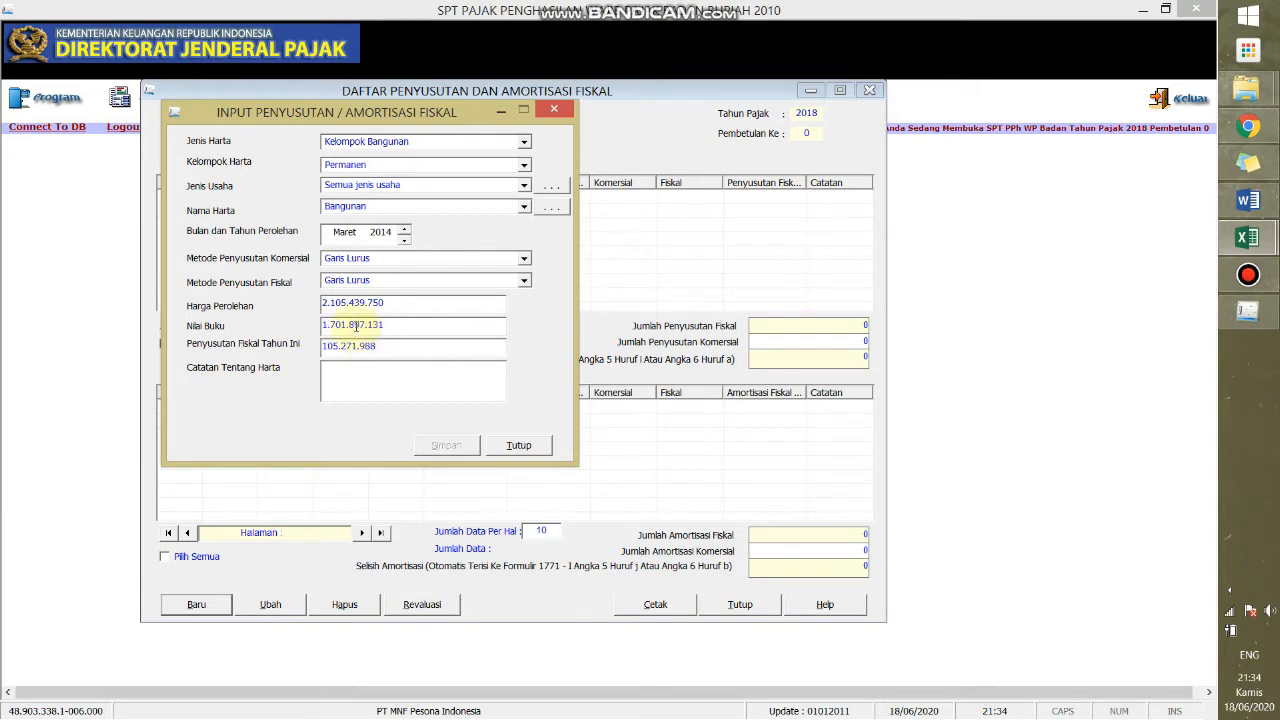
{"action": "left_click", "coordinate": [393, 329]}
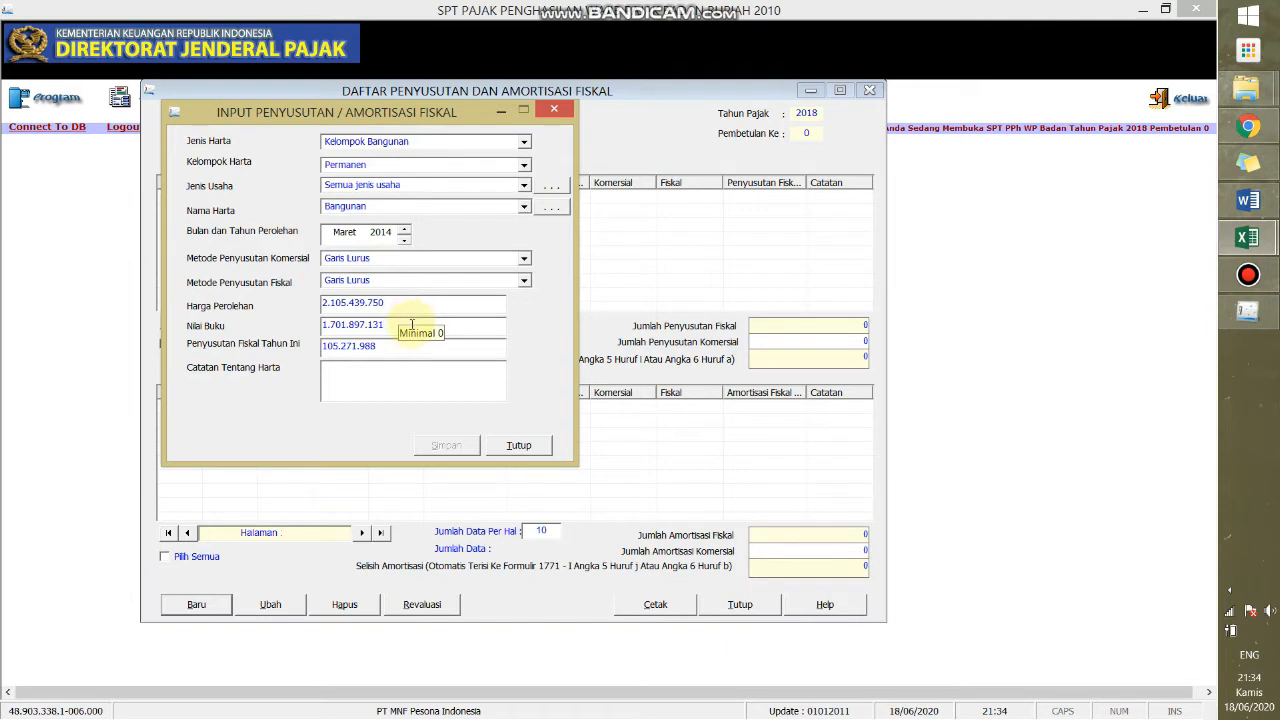
Step: Check the asset description in Excel, enter Bulding 1 as Catatan Tentang Harta in eSPT, and save the entry without starting another
{"action": "left_click", "coordinate": [387, 381]}
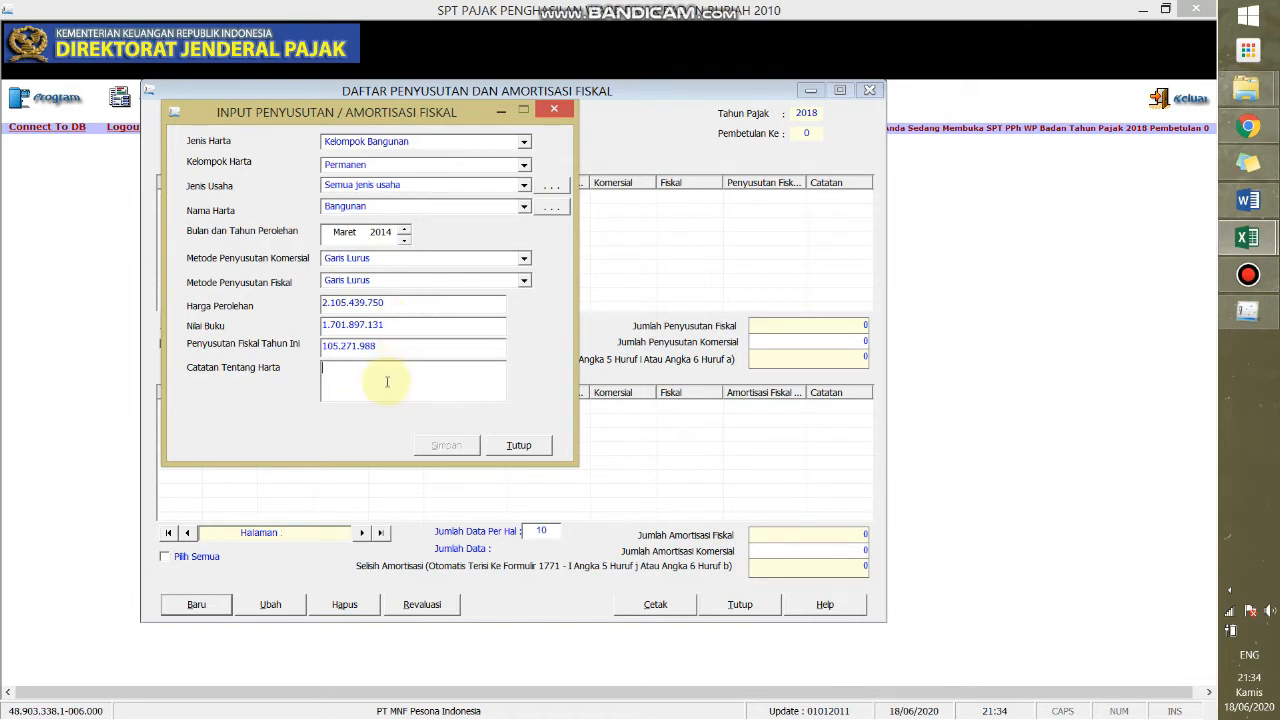
{"action": "key", "text": "alt+Tab"}
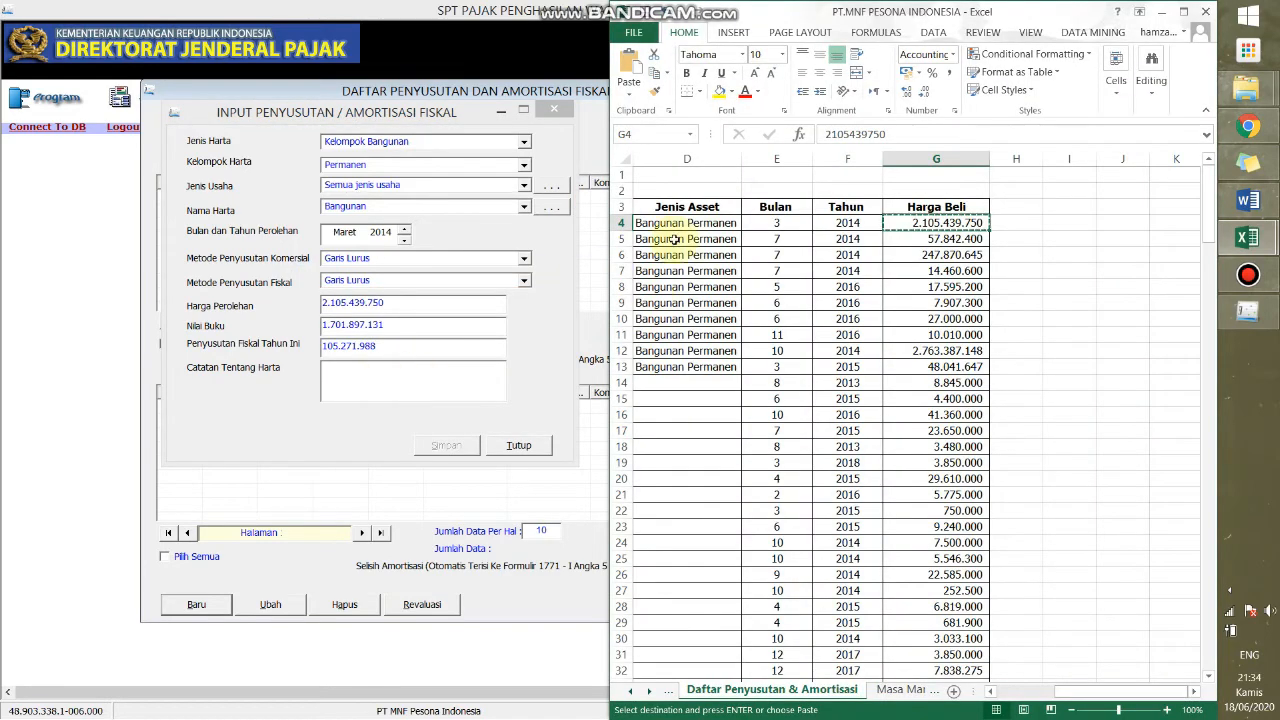
{"action": "left_click", "coordinate": [676, 239]}
{"action": "key", "text": "ctrl+Home"}
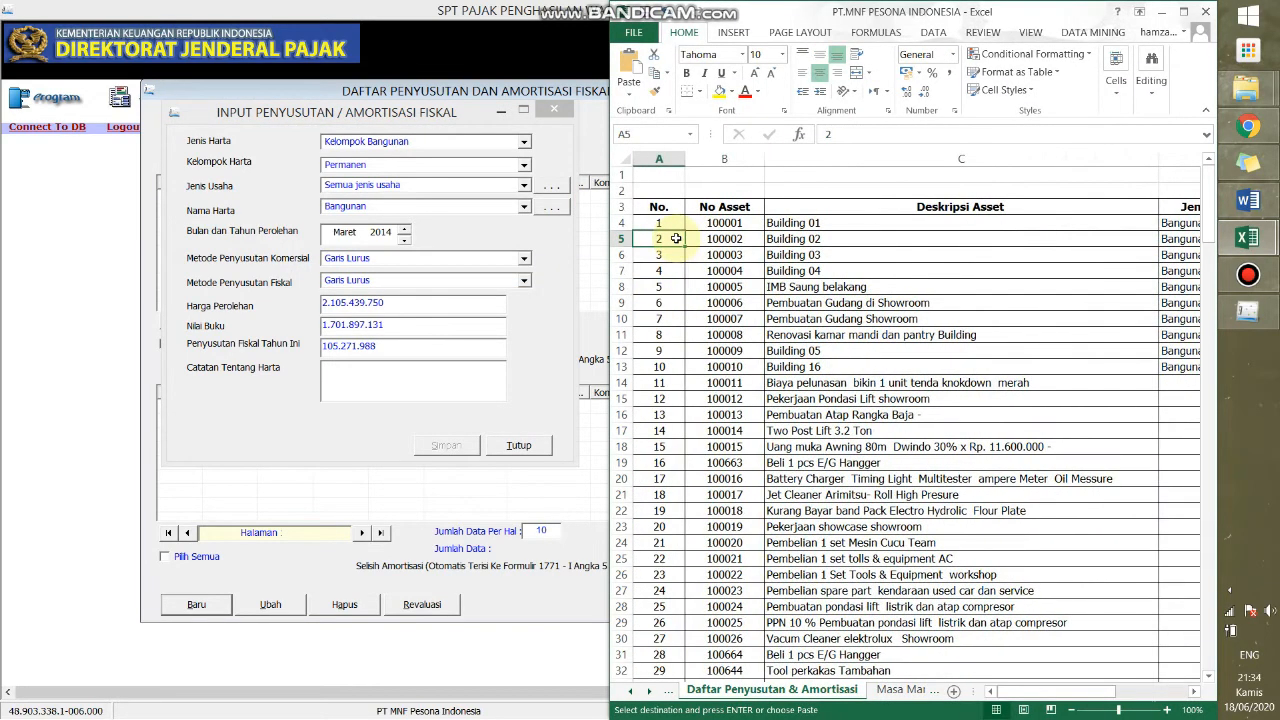
{"action": "key", "text": "Right"}
{"action": "key", "text": "Right"}
{"action": "key", "text": "alt+Tab"}
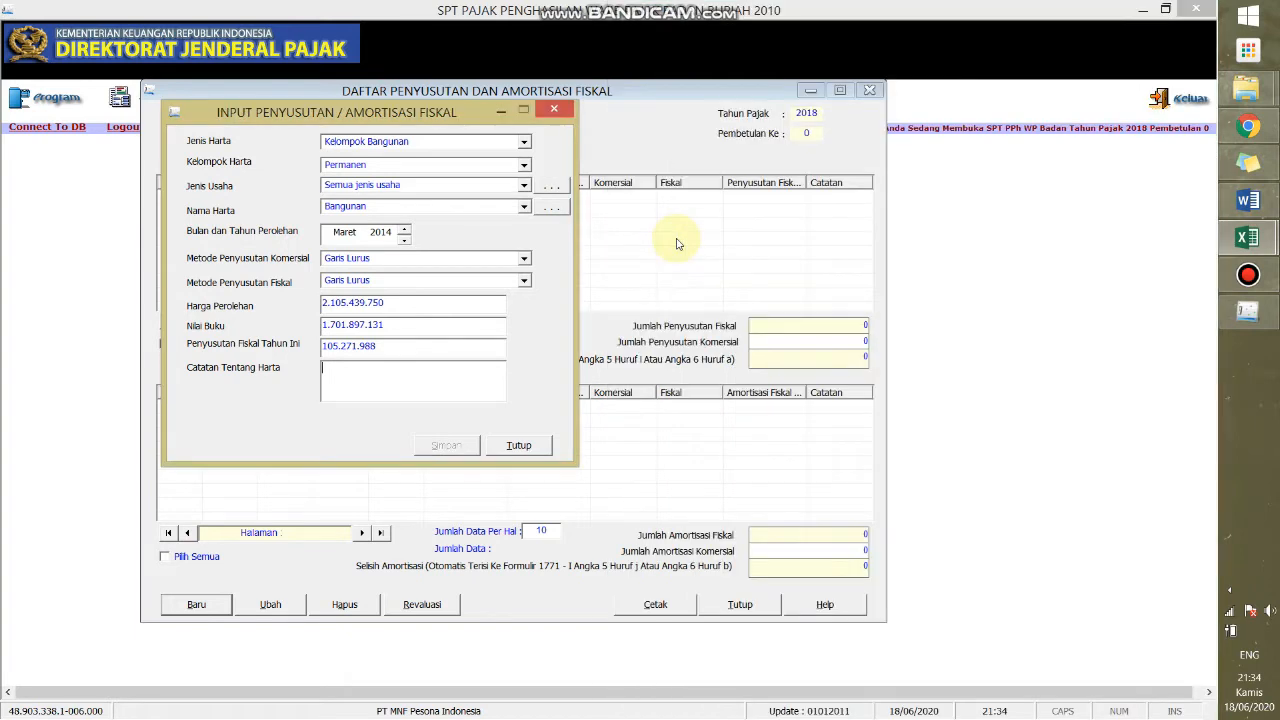
{"action": "type", "text": "Buiding 1"}
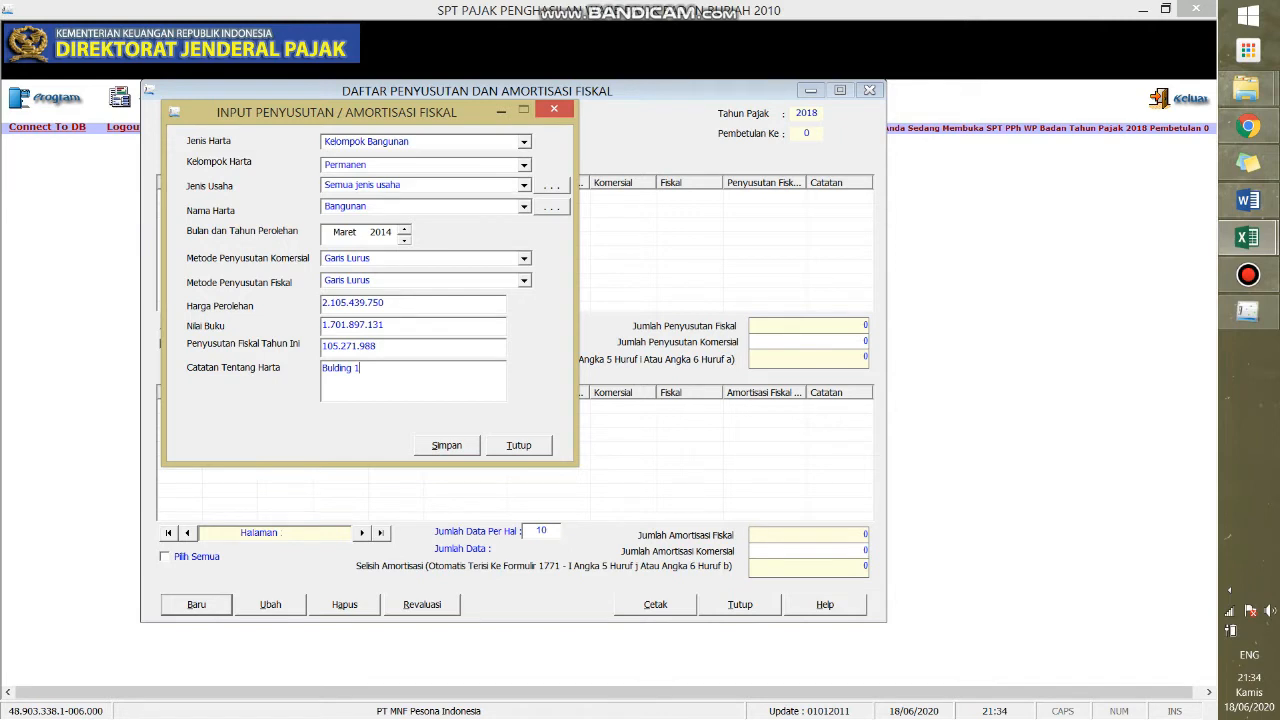
{"action": "left_click", "coordinate": [467, 446]}
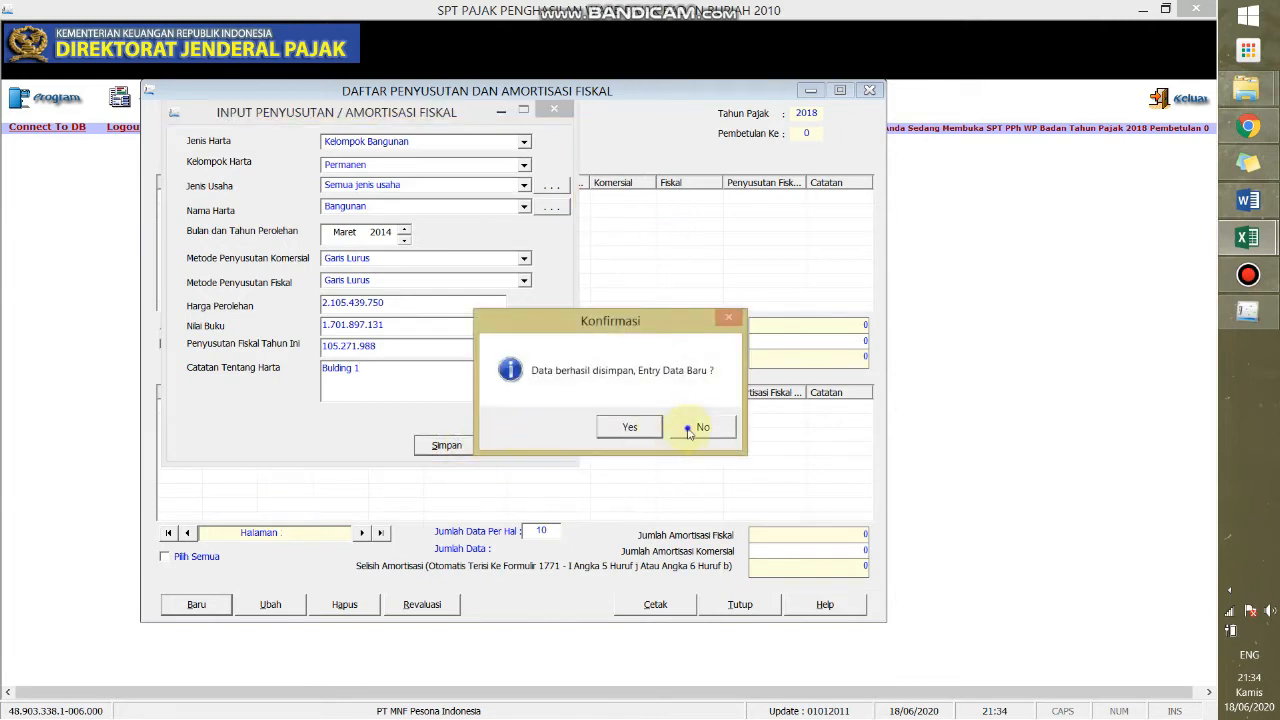
{"action": "left_click", "coordinate": [688, 432]}
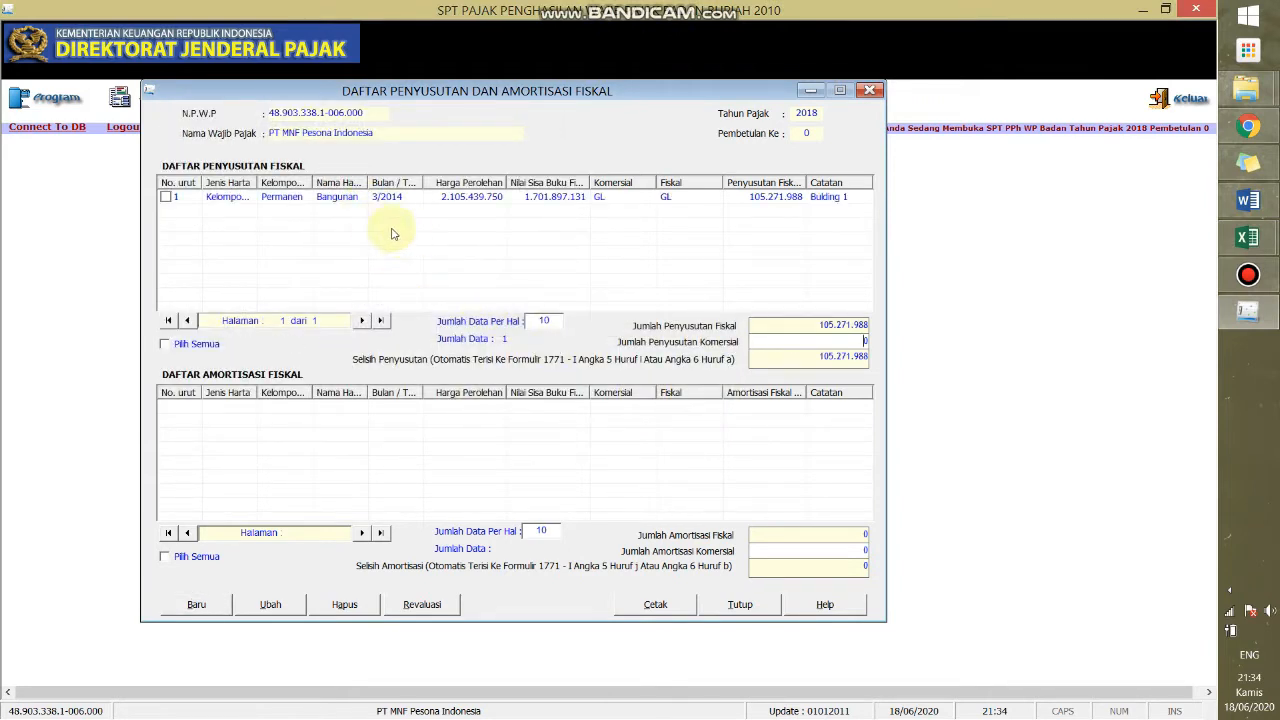
Step: Delete the Bangunan entry from the Daftar Penyusutan Fiskal and confirm the deletion
{"action": "left_click", "coordinate": [167, 197]}
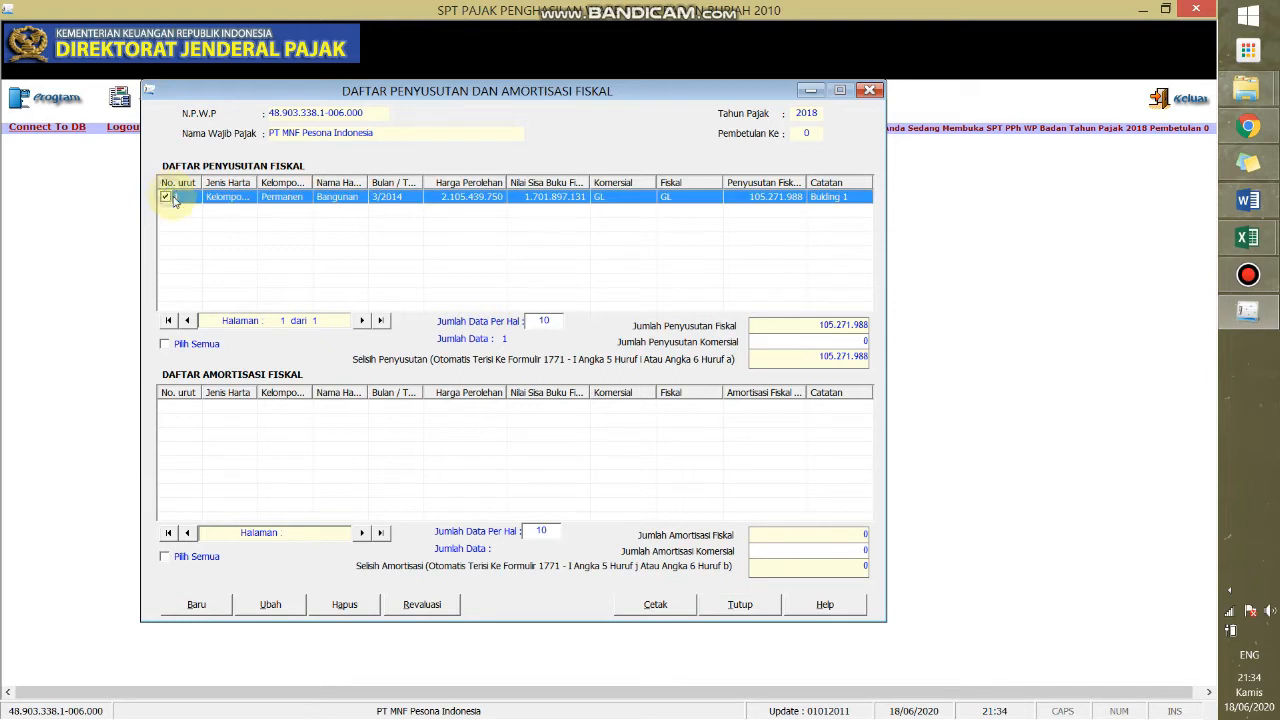
{"action": "left_click", "coordinate": [344, 604]}
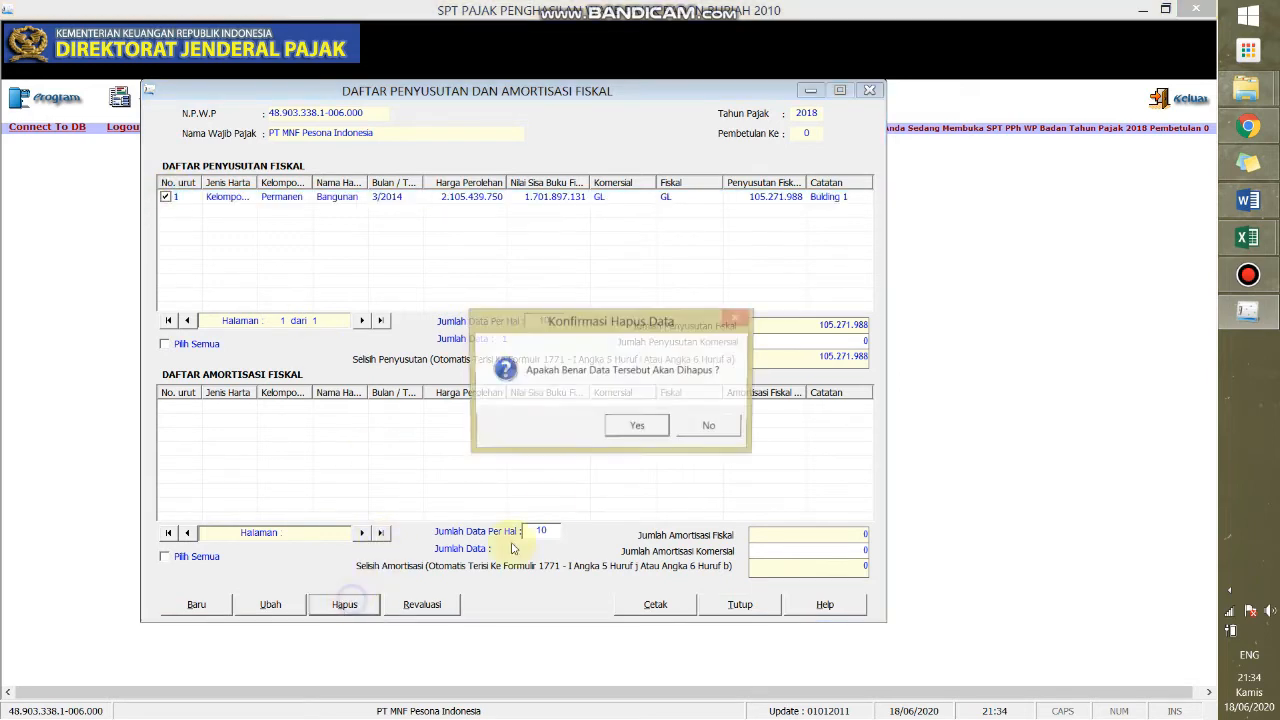
{"action": "left_click", "coordinate": [636, 434]}
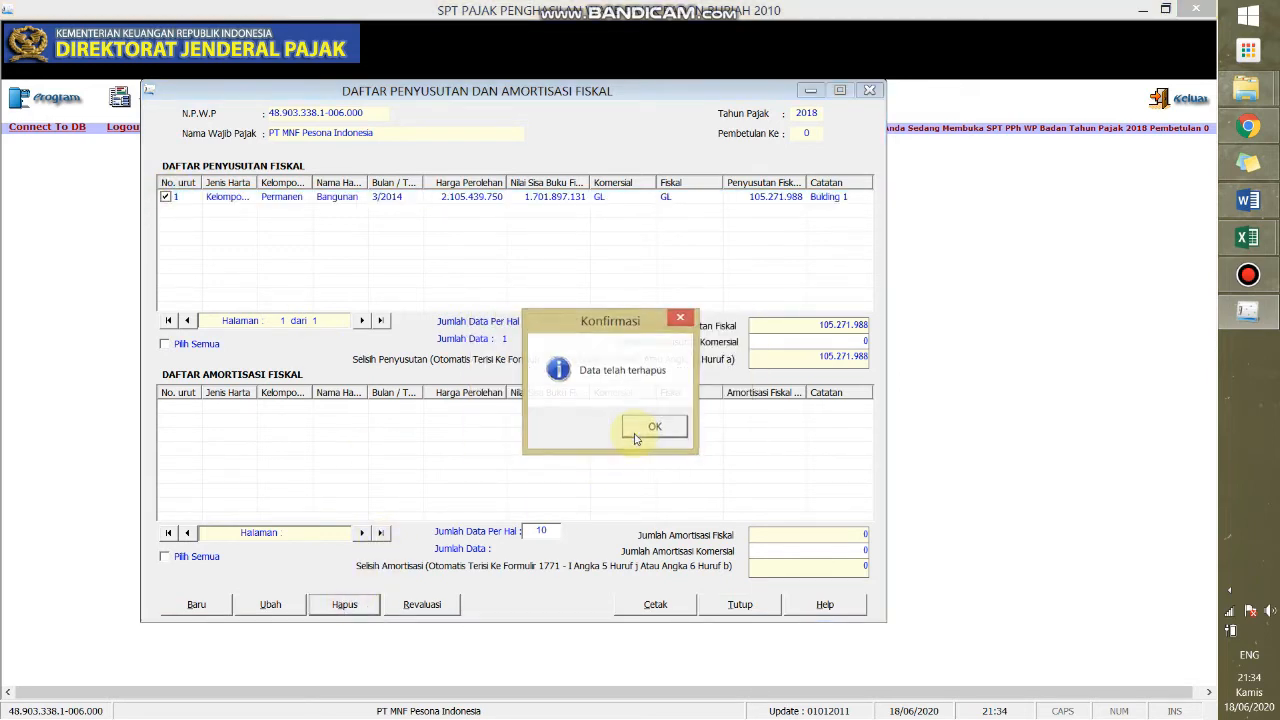
{"action": "left_click", "coordinate": [646, 432]}
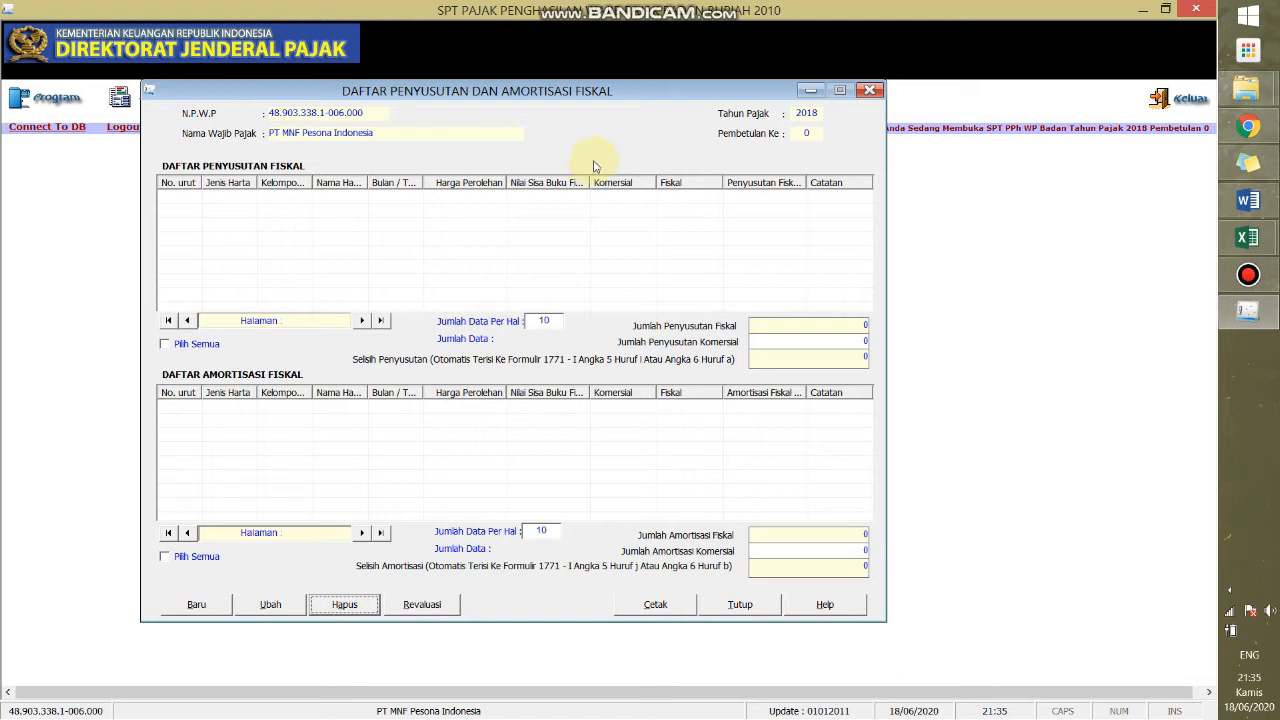
Step: Close the depreciation and amortization list and open the Impor Data utility, moving its window aside
{"action": "left_click", "coordinate": [868, 92]}
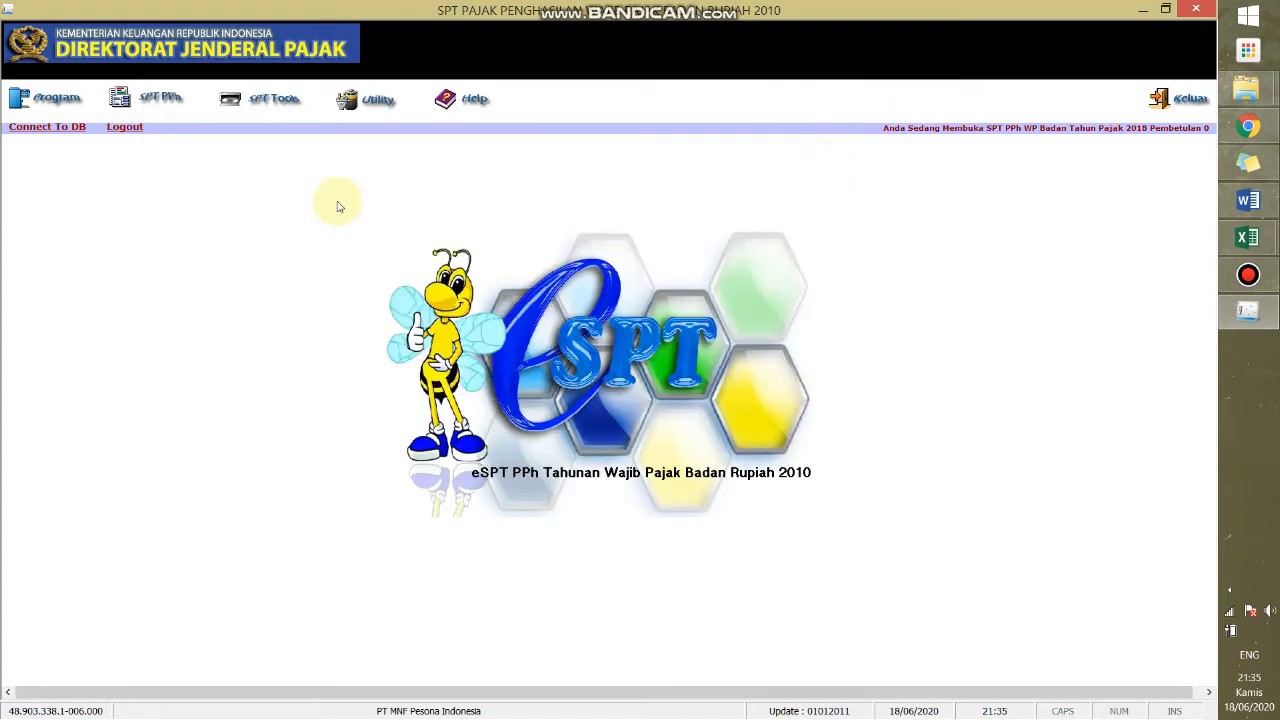
{"action": "left_click", "coordinate": [381, 110]}
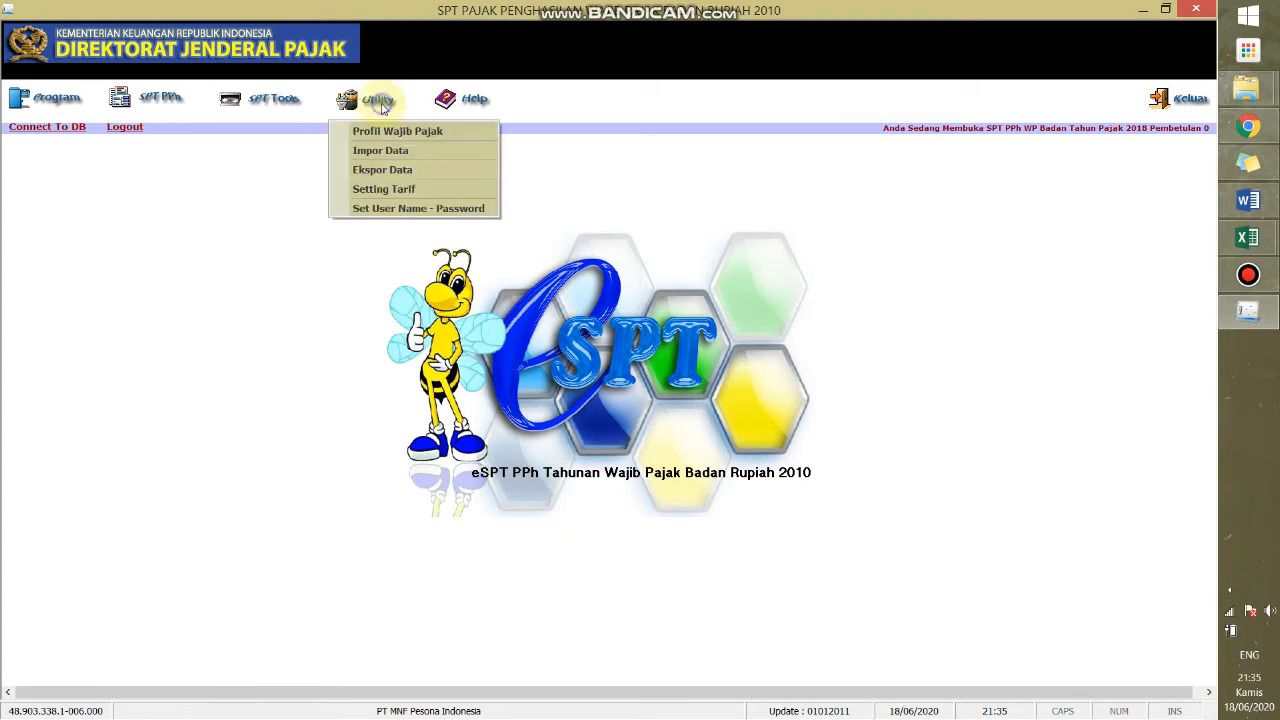
{"action": "left_click", "coordinate": [414, 156]}
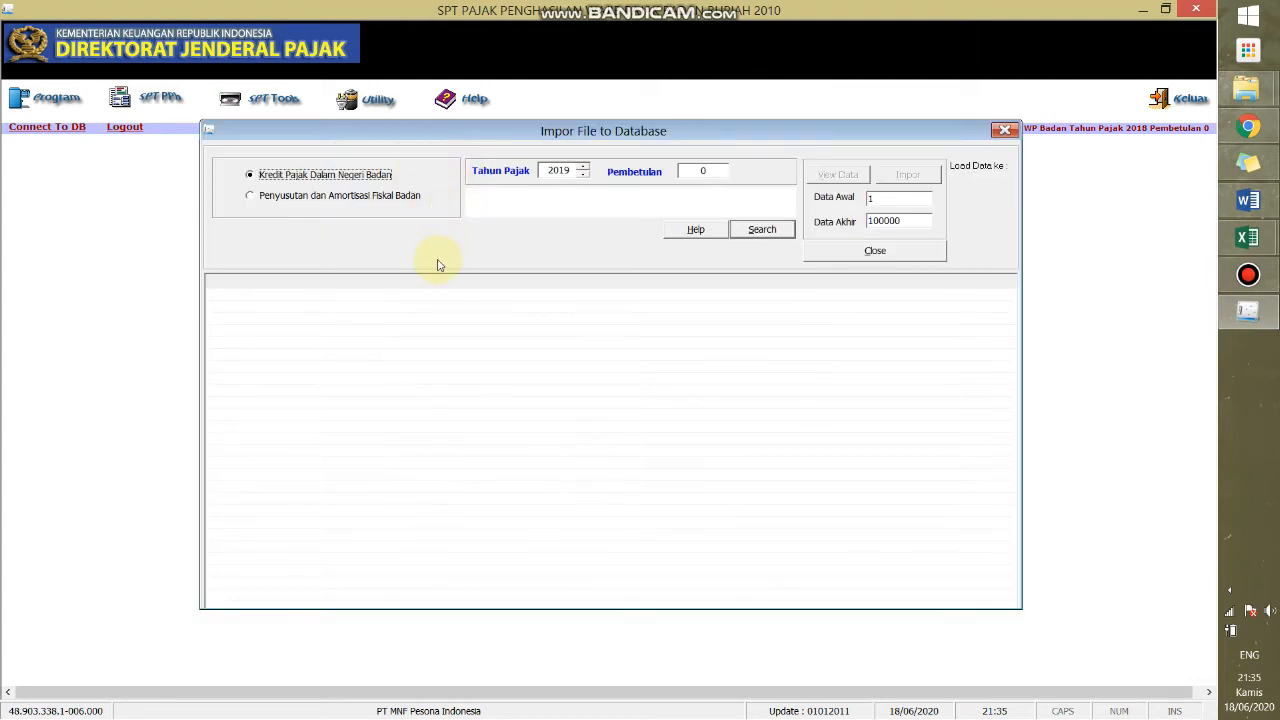
{"action": "left_click_drag", "start_coordinate": [609, 134], "coordinate": [431, 129]}
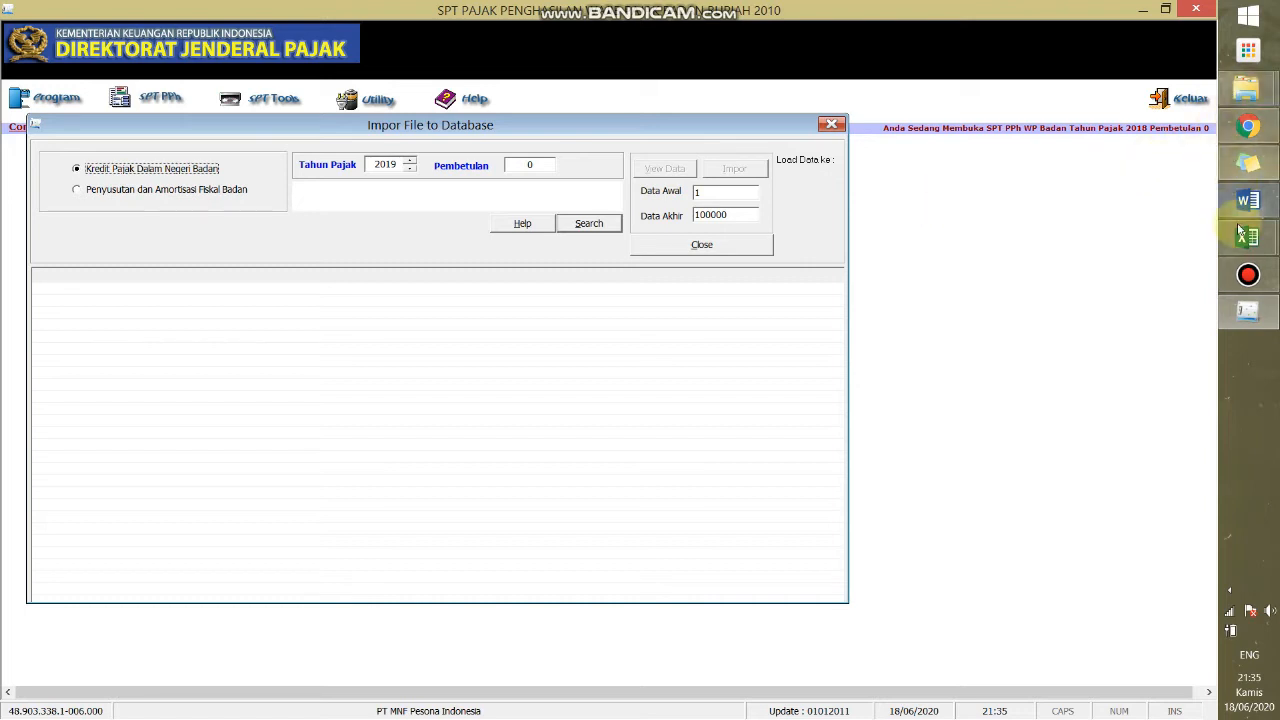
Step: Switch to the PT.MNF Penyusutan & Armotisasi workbook in Excel and maximize its window
{"action": "mouse_move", "coordinate": [1247, 240]}
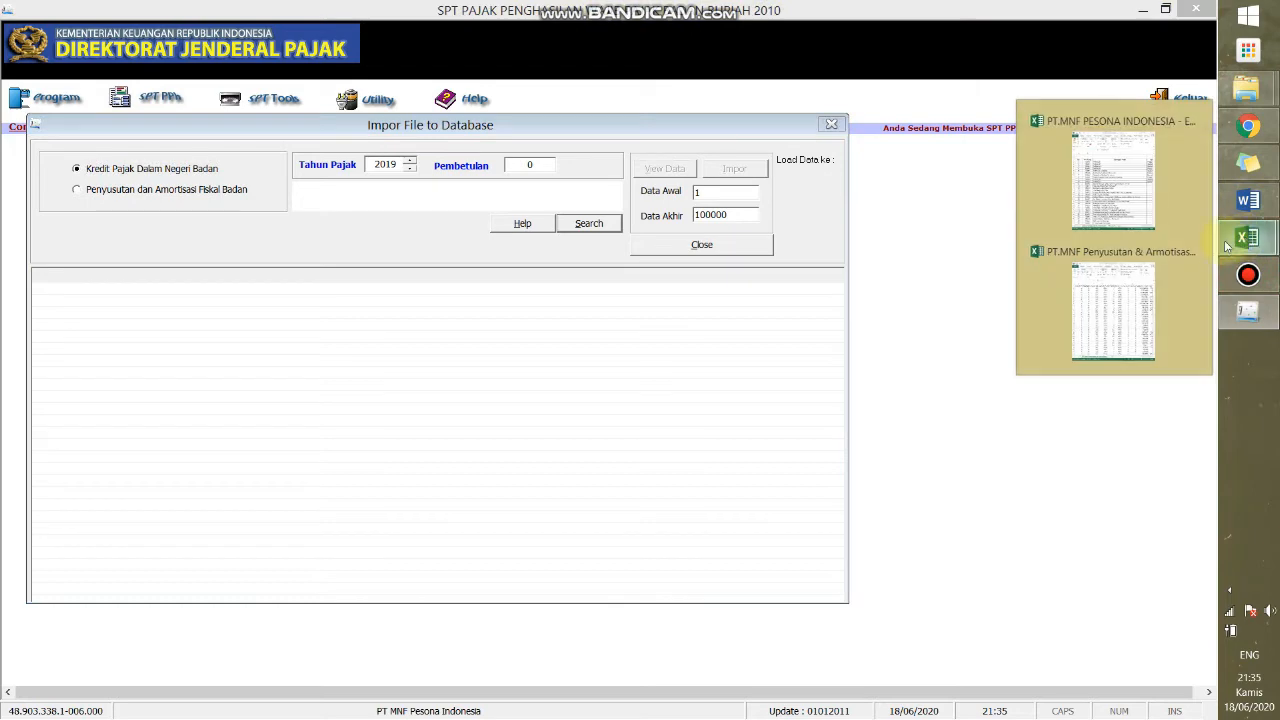
{"action": "left_click", "coordinate": [1113, 281]}
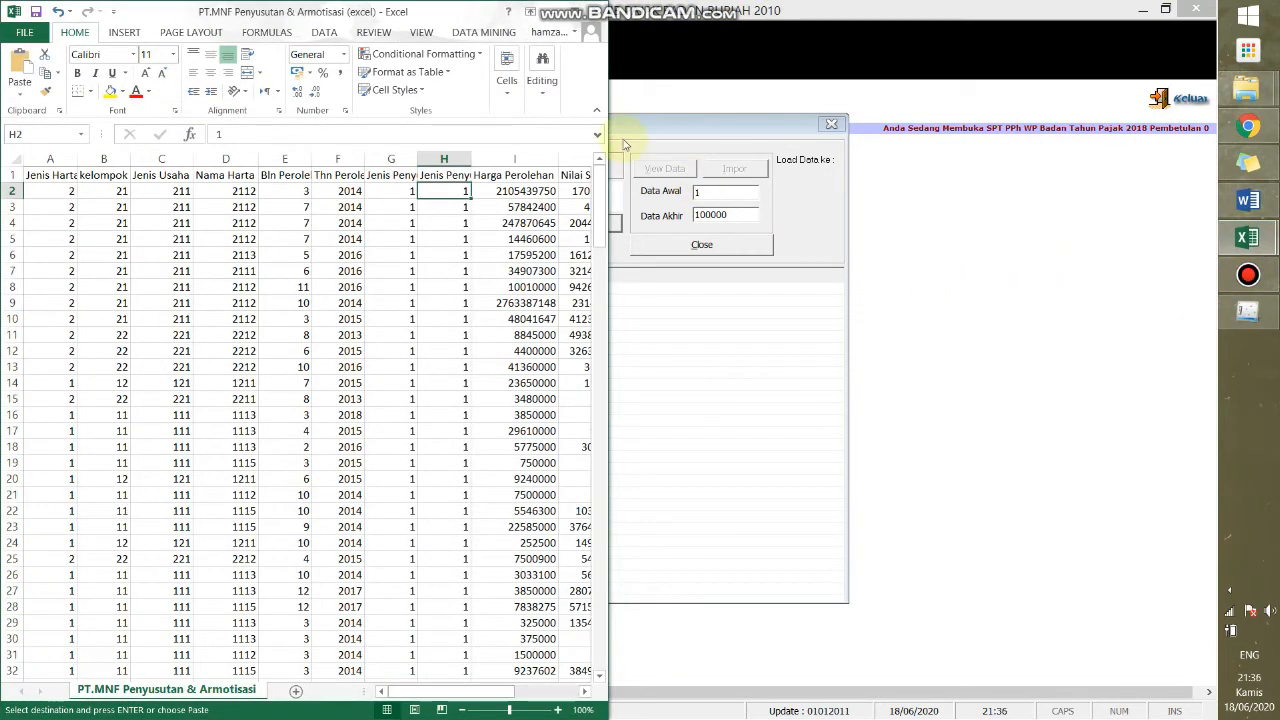
{"action": "left_click_drag", "start_coordinate": [420, 12], "coordinate": [738, 5]}
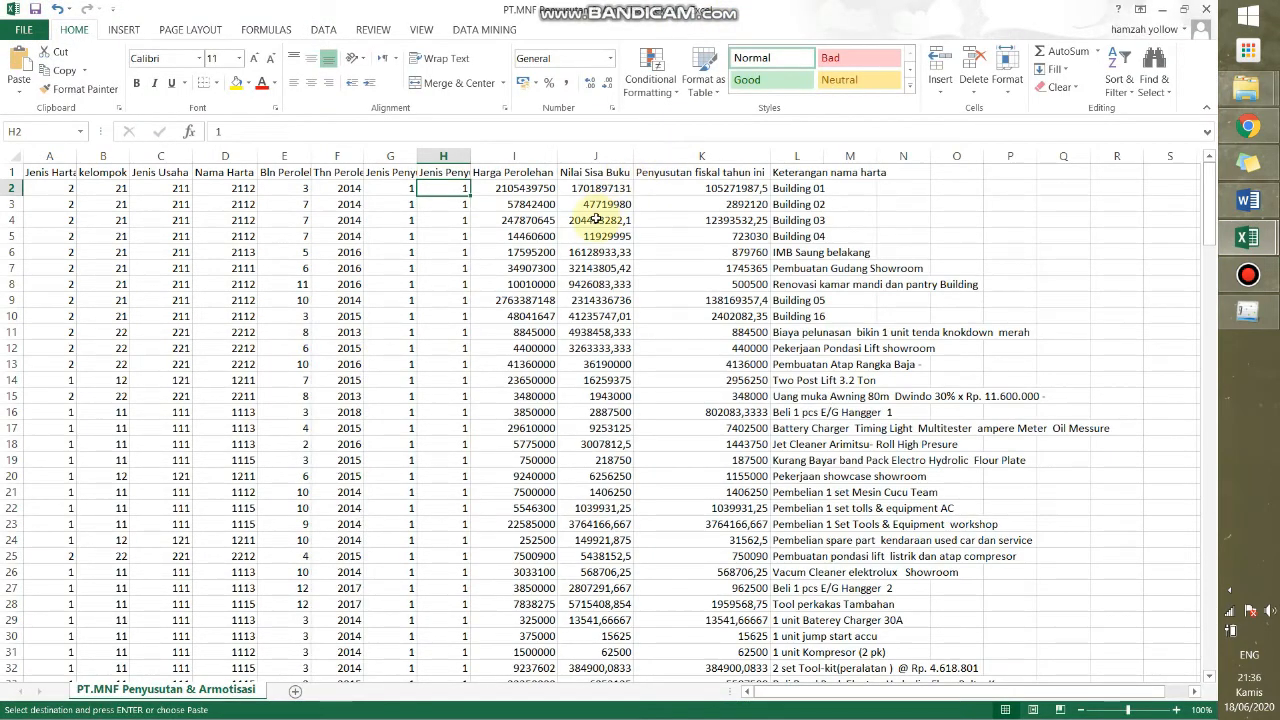
Step: Examine the import table's column headings from Jenis Harta to Bln Perolehan and the asset data in A2:J5
{"action": "key", "text": "Left"}
{"action": "key", "text": "Left"}
{"action": "key", "text": "Left"}
{"action": "key", "text": "Left"}
{"action": "key", "text": "Left"}
{"action": "key", "text": "Left"}
{"action": "key", "text": "Left"}
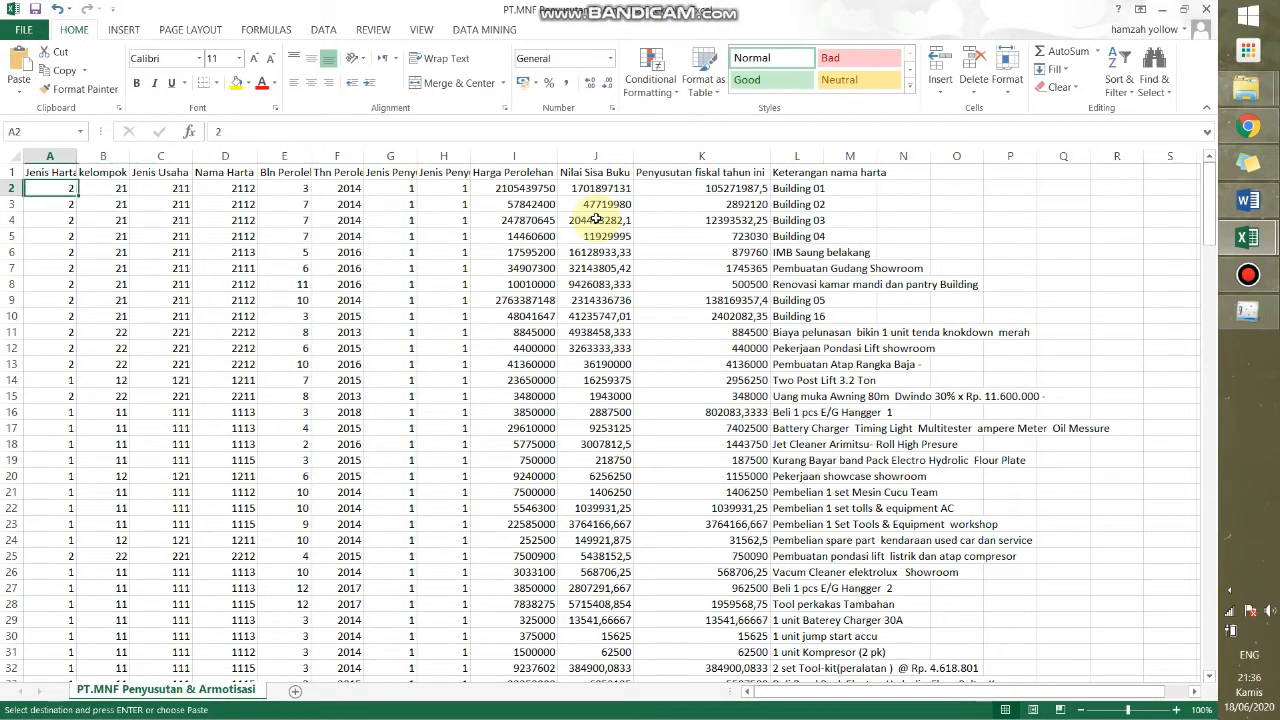
{"action": "key", "text": "Up"}
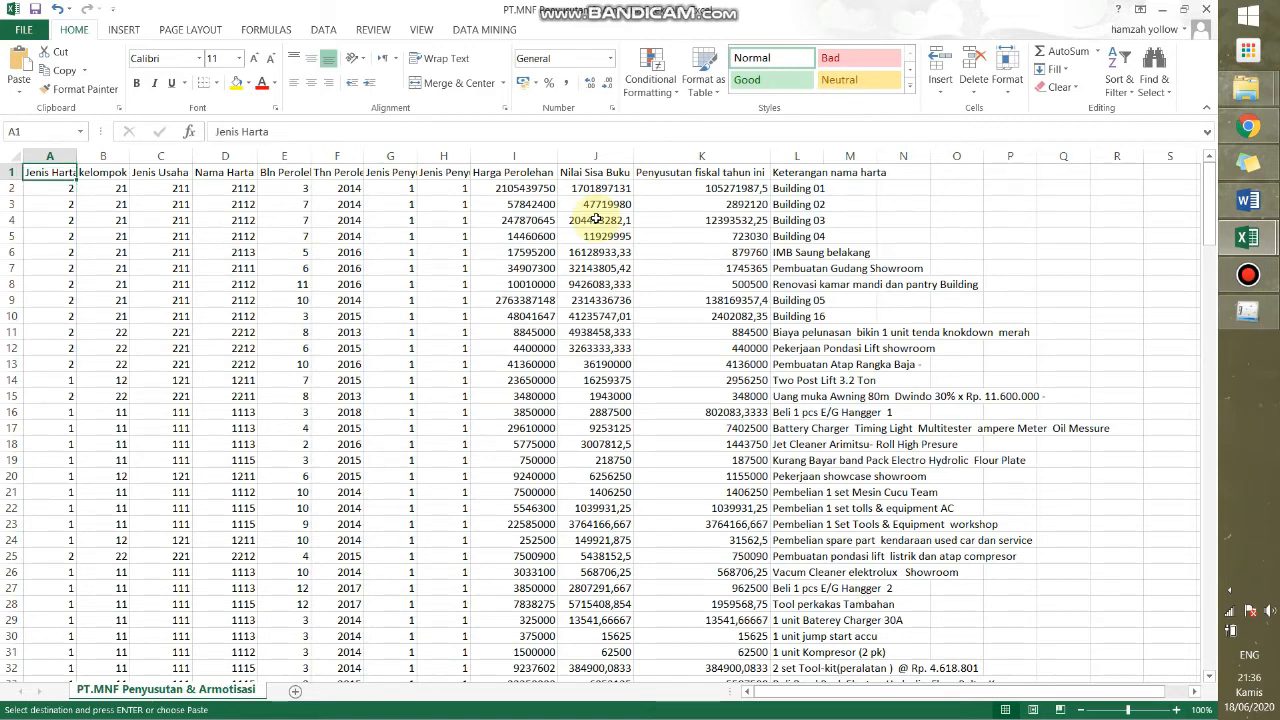
{"action": "key", "text": "Right"}
{"action": "key", "text": "Right"}
{"action": "key", "text": "Right"}
{"action": "key", "text": "Right"}
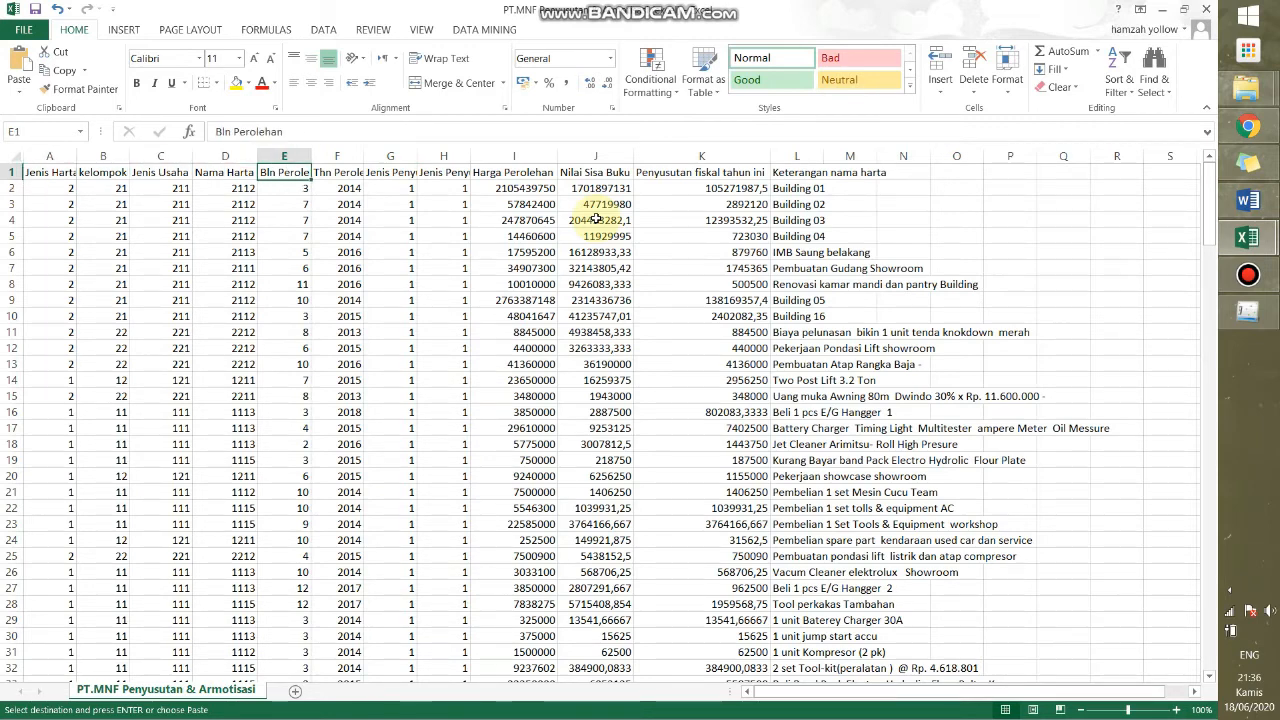
{"action": "key", "text": "Left"}
{"action": "key", "text": "Left"}
{"action": "key", "text": "Left"}
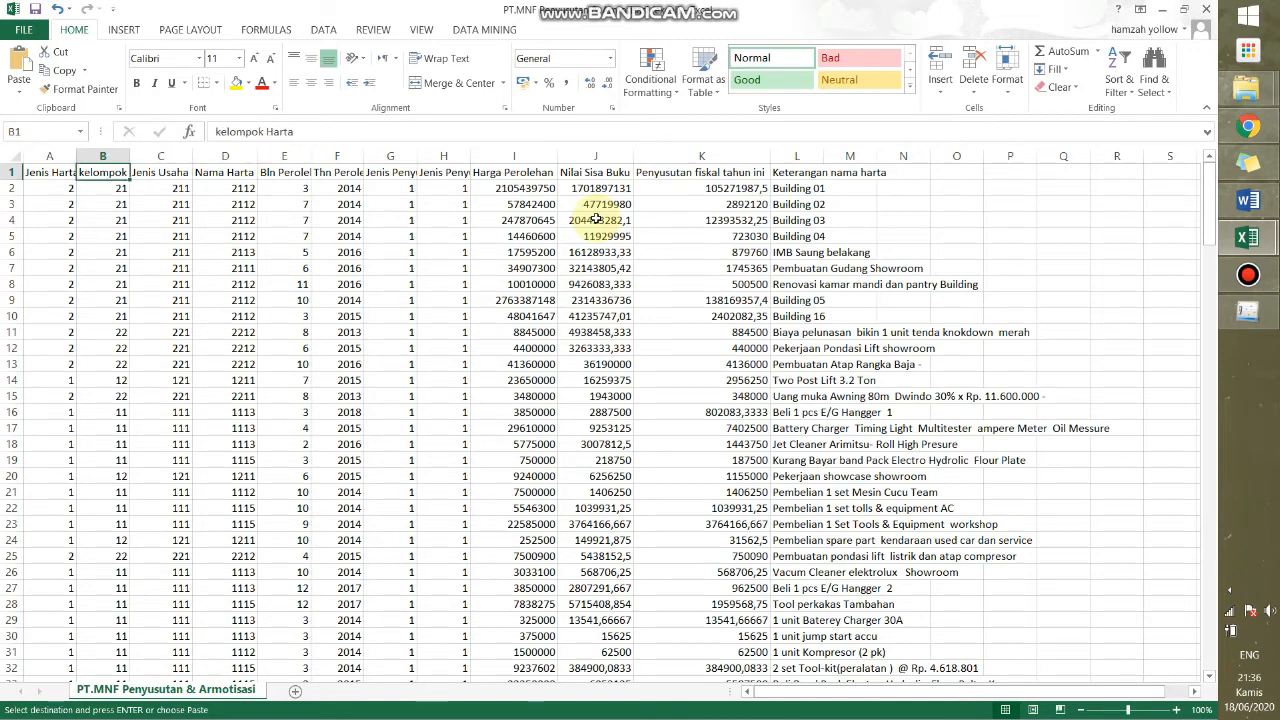
{"action": "key", "text": "Left"}
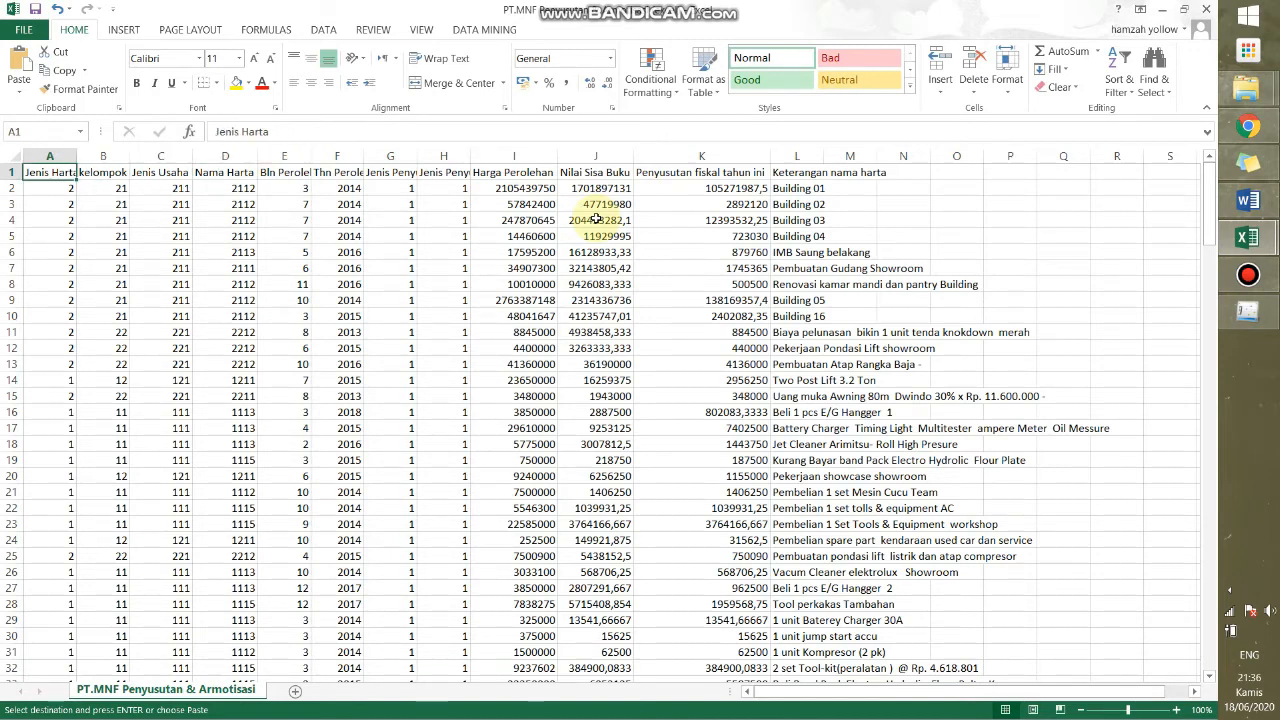
{"action": "key", "text": "Right"}
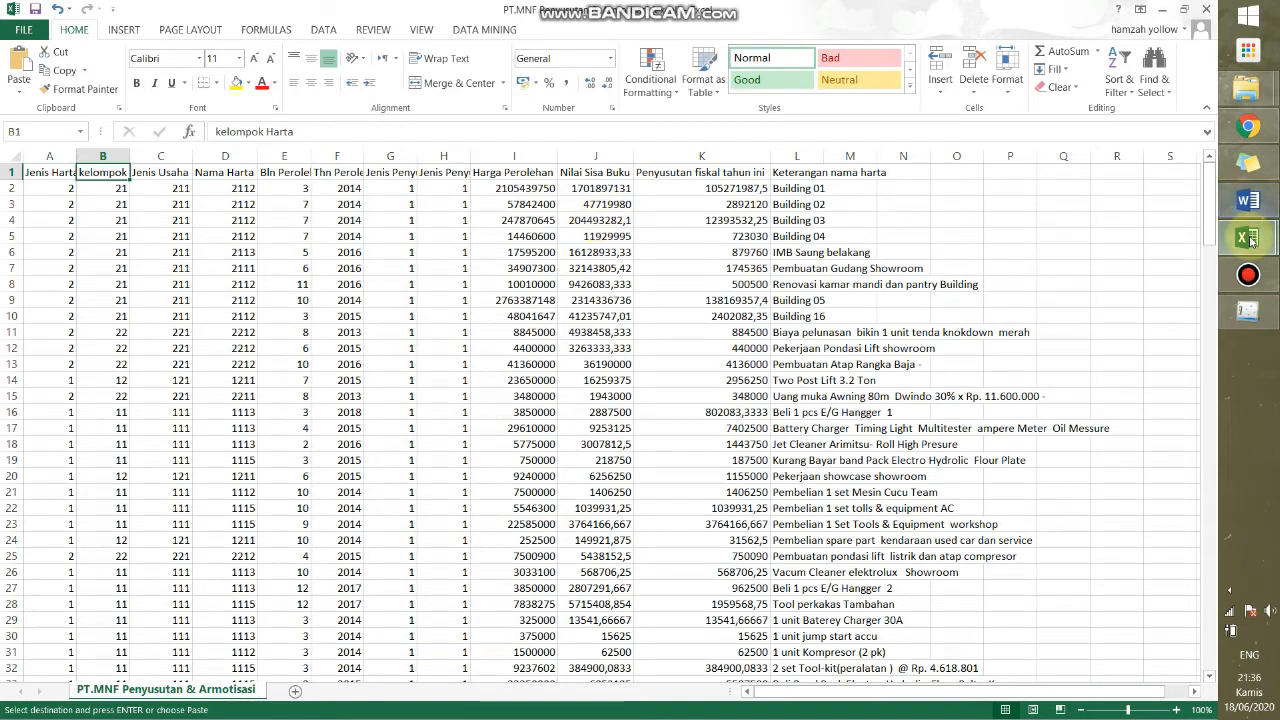
{"action": "mouse_move", "coordinate": [1250, 240]}
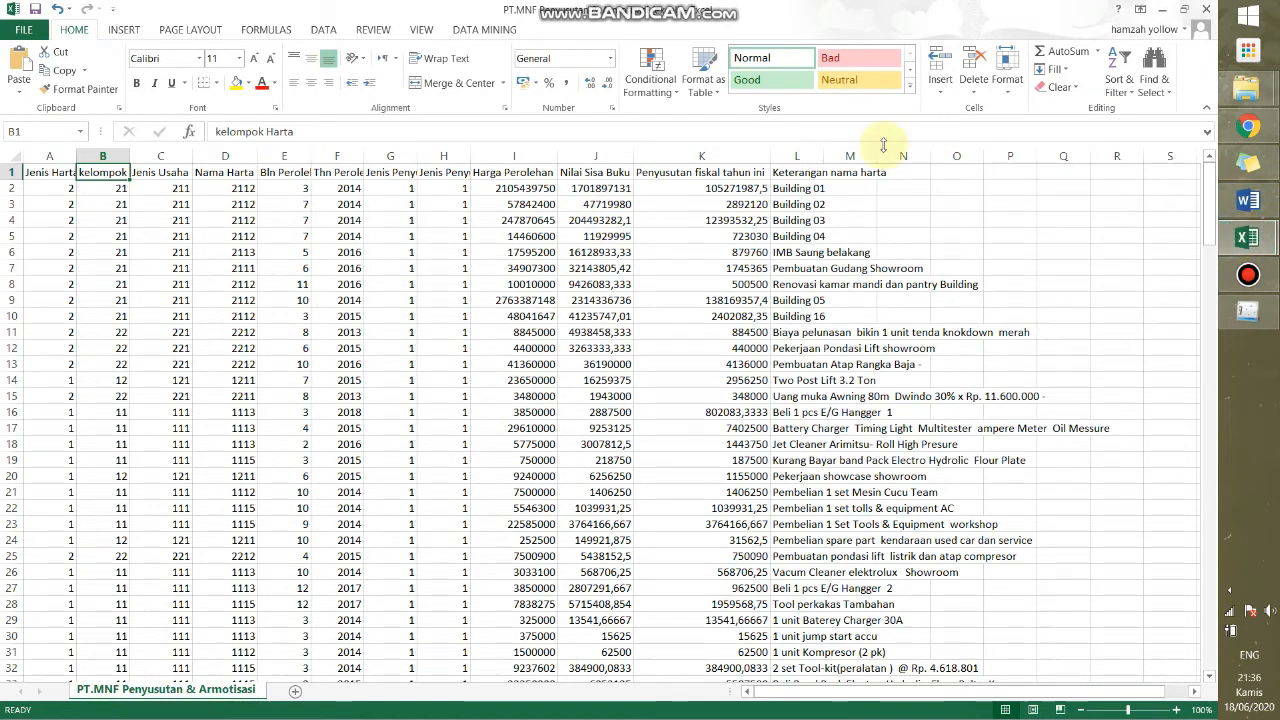
{"action": "key", "text": "Escape"}
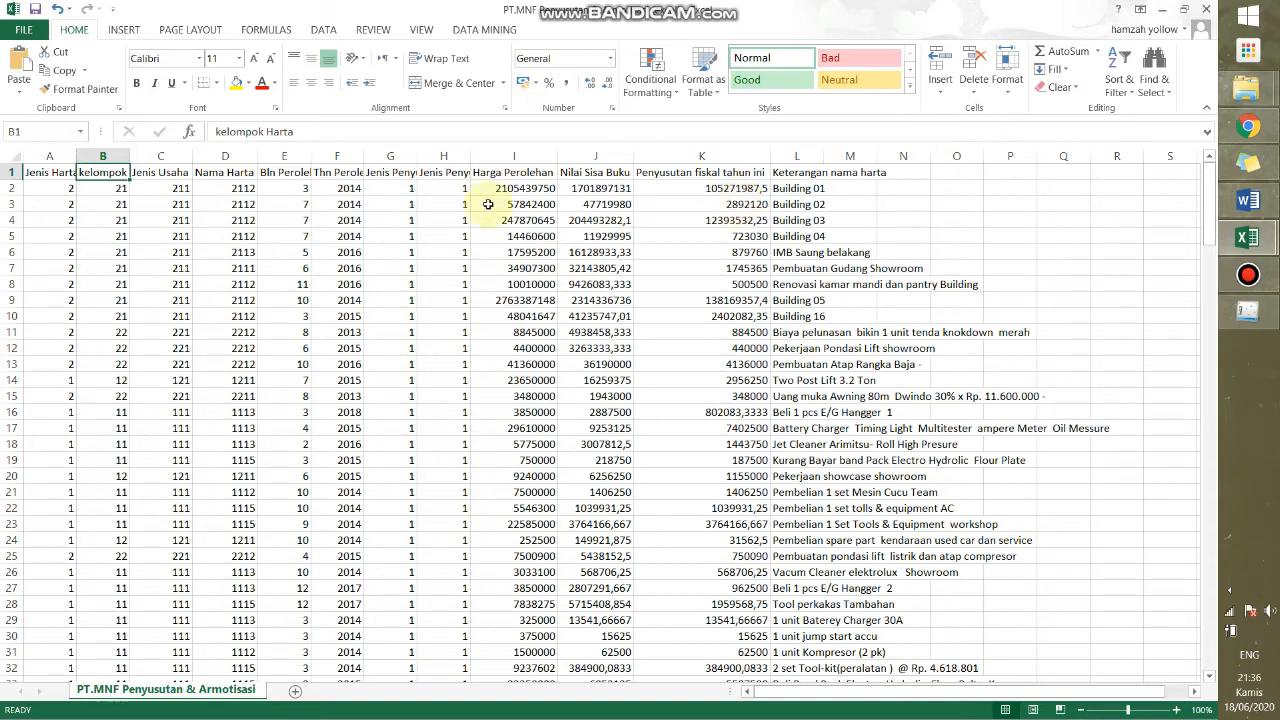
{"action": "left_click_drag", "start_coordinate": [55, 188], "coordinate": [608, 245]}
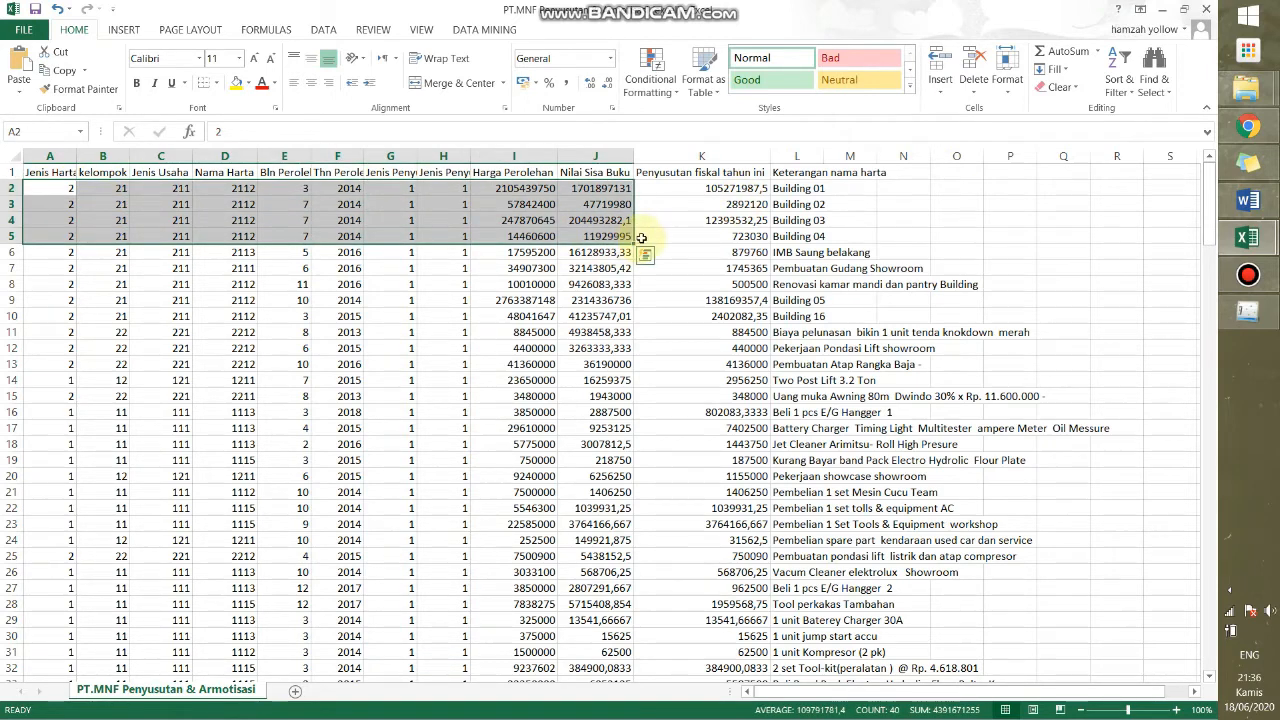
Step: Switch to the PT.MNF PESONA INDONESIA workbook and examine Building 01's row from Kode Asset across the asset classification columns
{"action": "key", "text": "alt+Tab"}
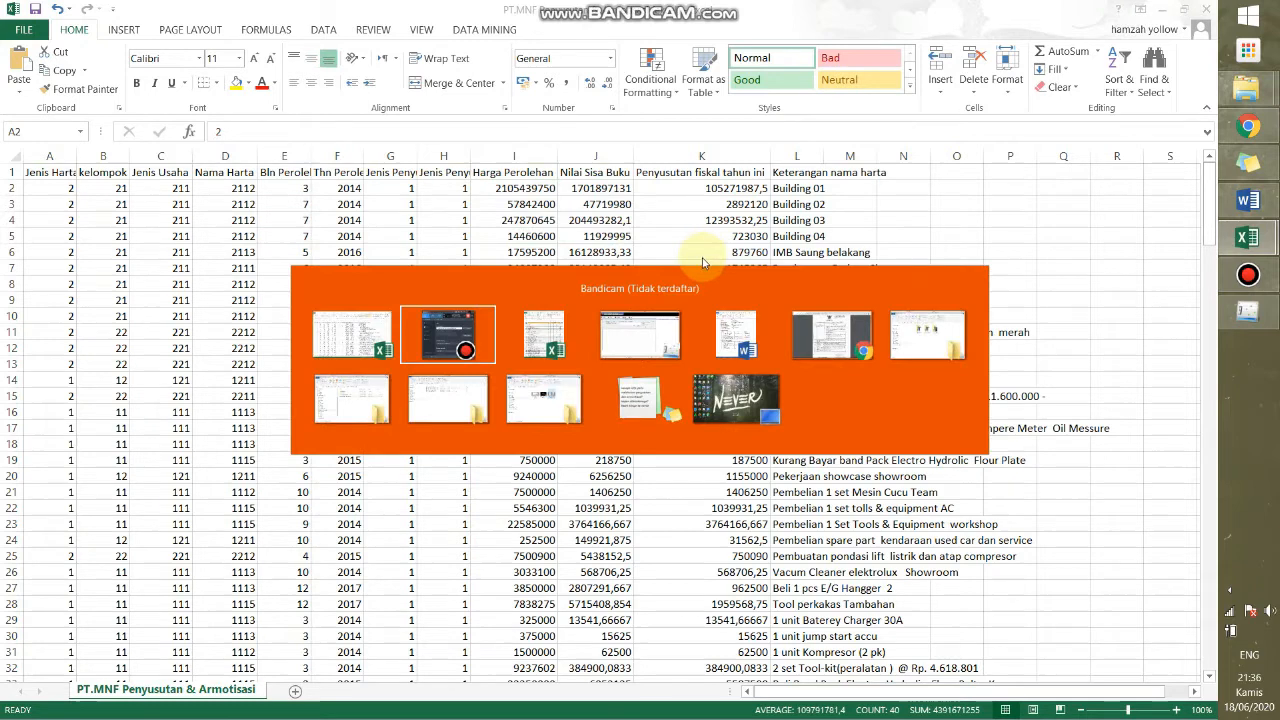
{"action": "left_click", "coordinate": [519, 338]}
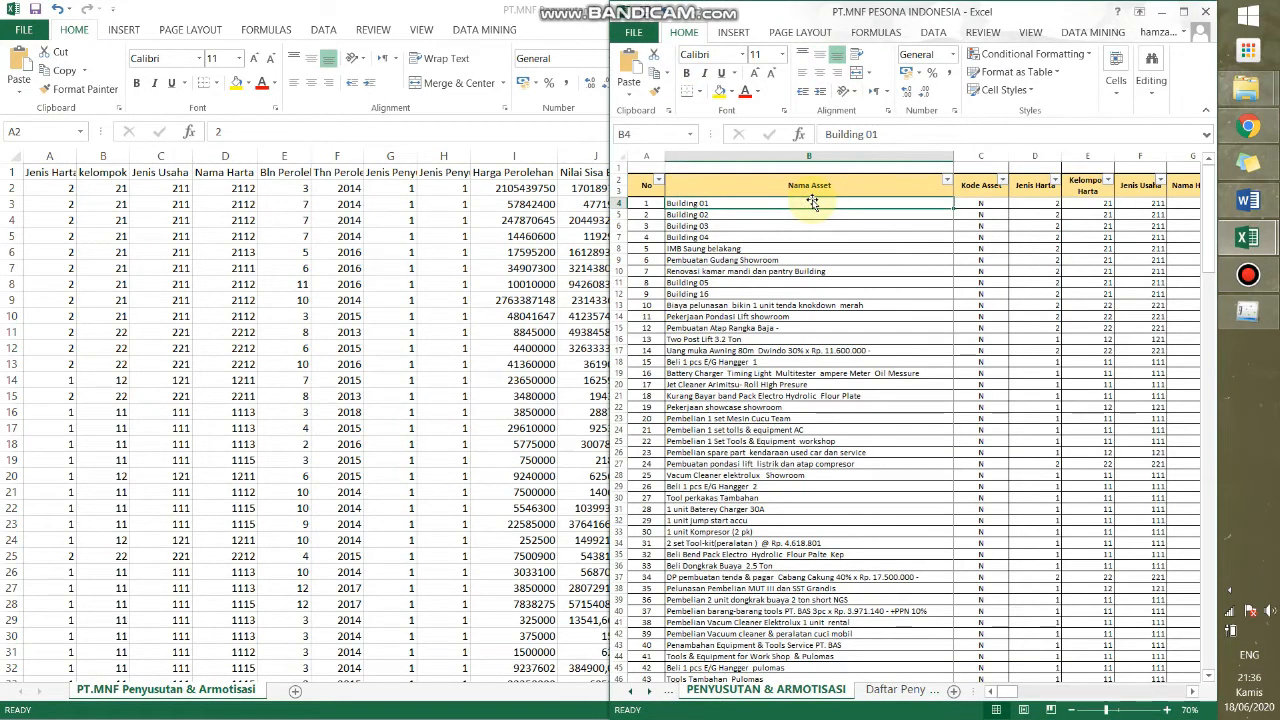
{"action": "key", "text": "Right"}
{"action": "key", "text": "Right"}
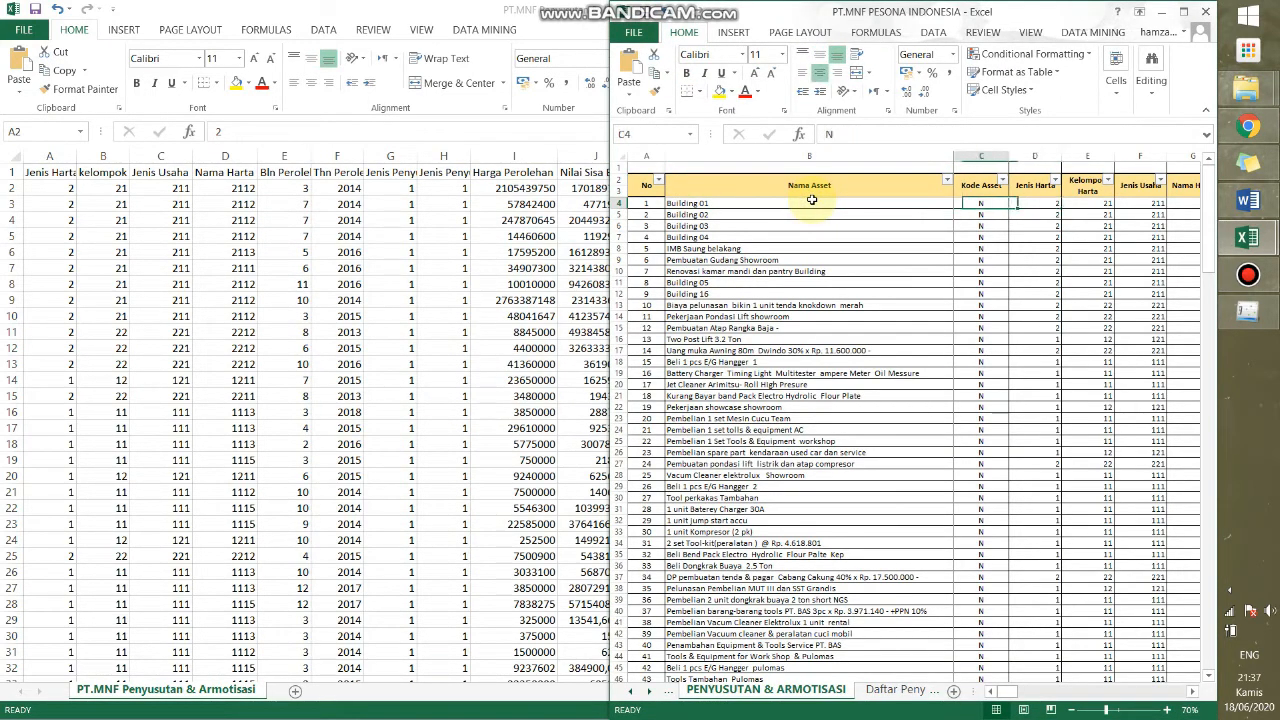
{"action": "key", "text": "Right"}
{"action": "key", "text": "Right"}
{"action": "key", "text": "Right"}
{"action": "key", "text": "Right"}
{"action": "key", "text": "Left"}
{"action": "key", "text": "Left"}
{"action": "key", "text": "Left"}
{"action": "key", "text": "Left"}
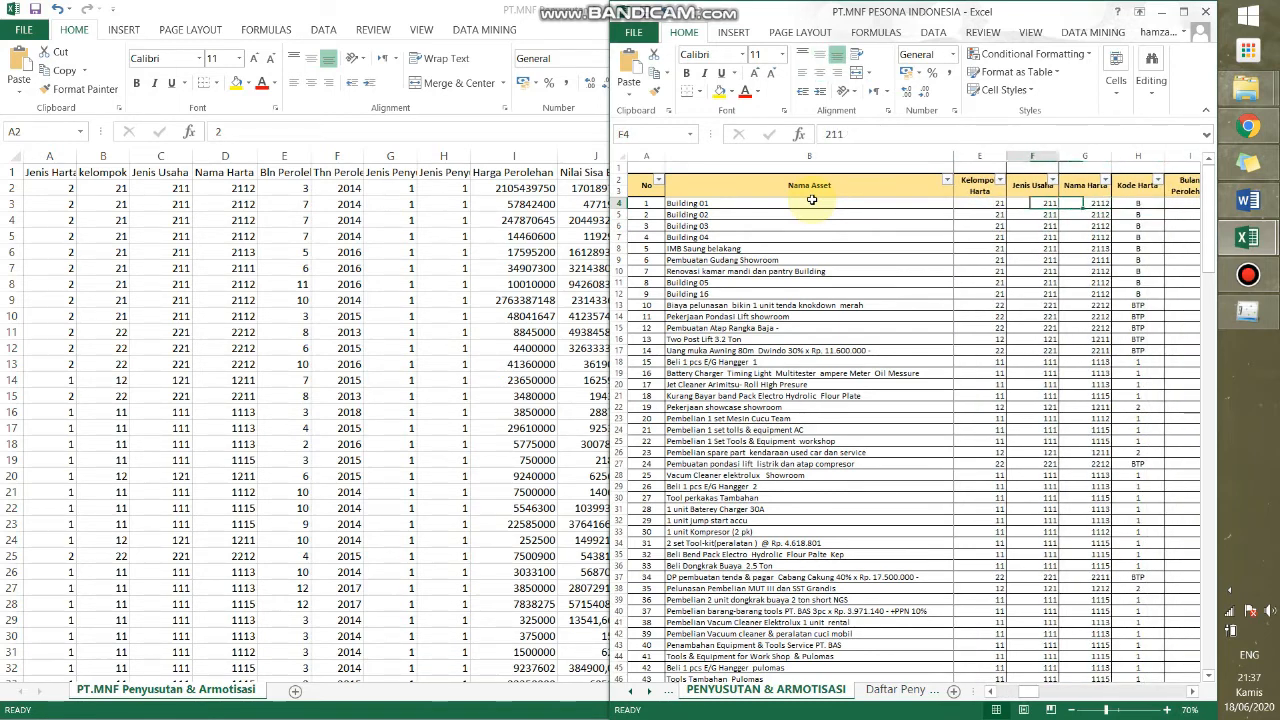
{"action": "key", "text": "Left"}
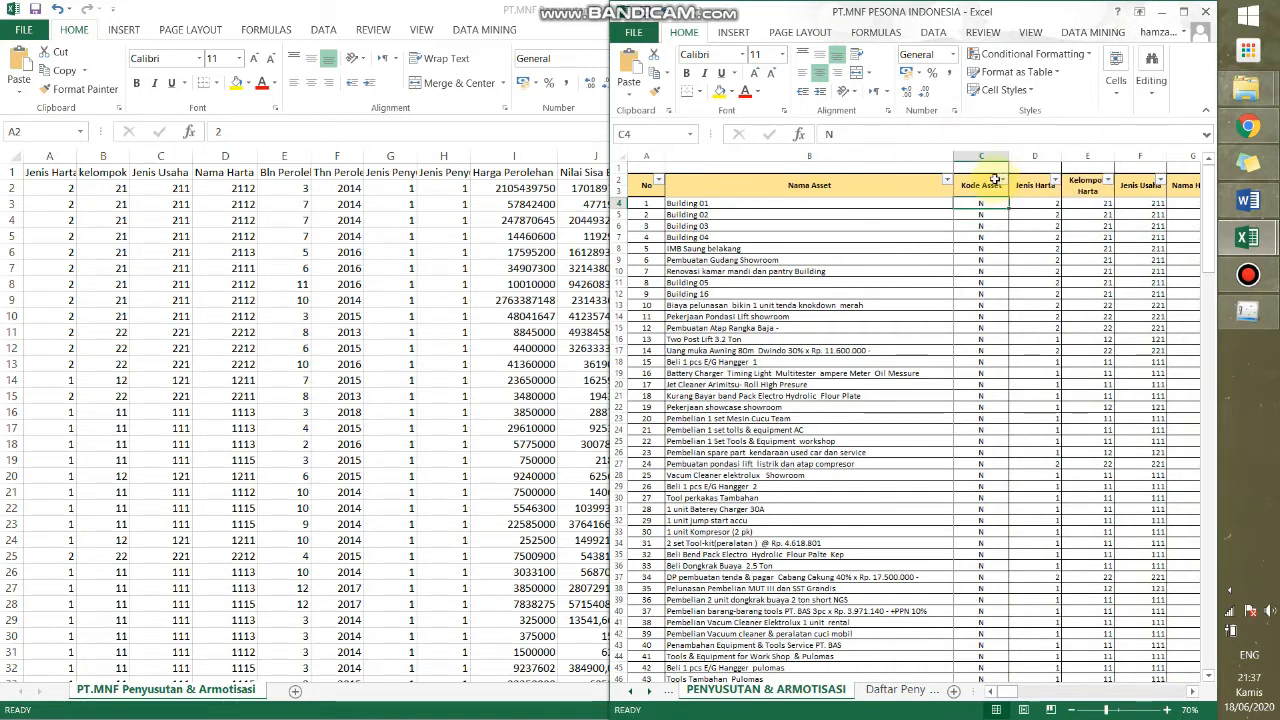
{"action": "mouse_move", "coordinate": [996, 178]}
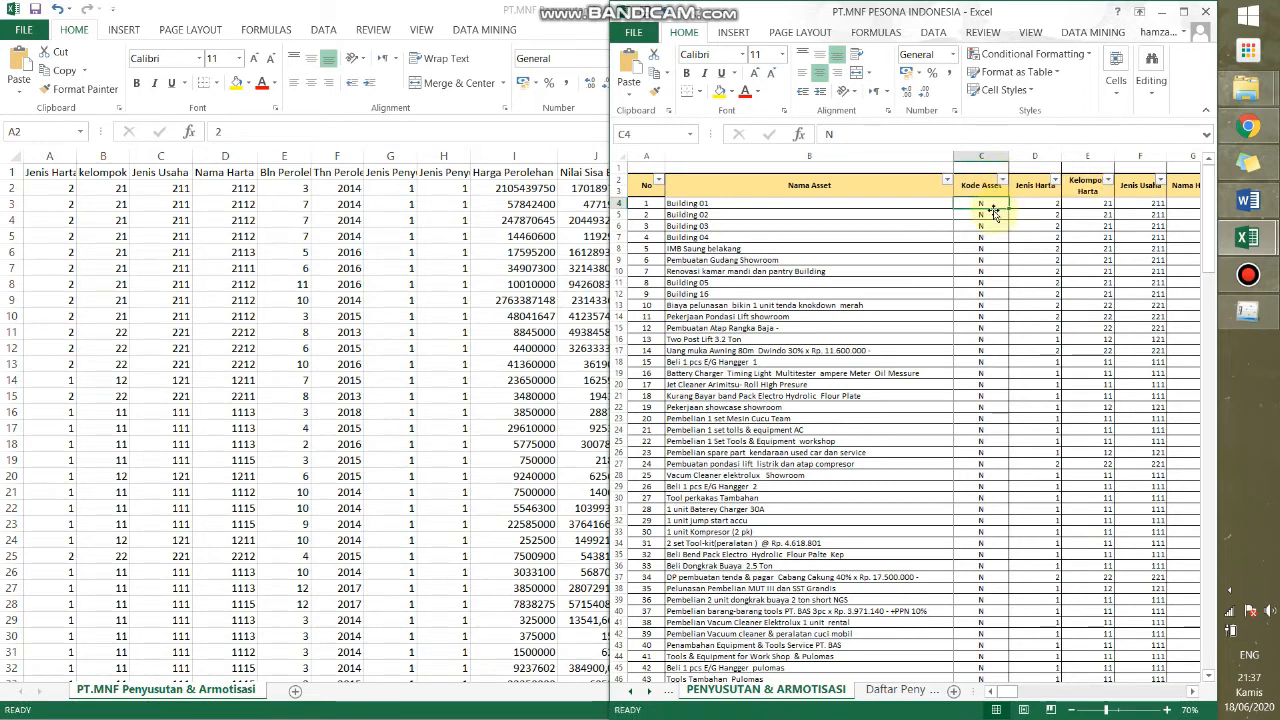
{"action": "key", "text": "Right"}
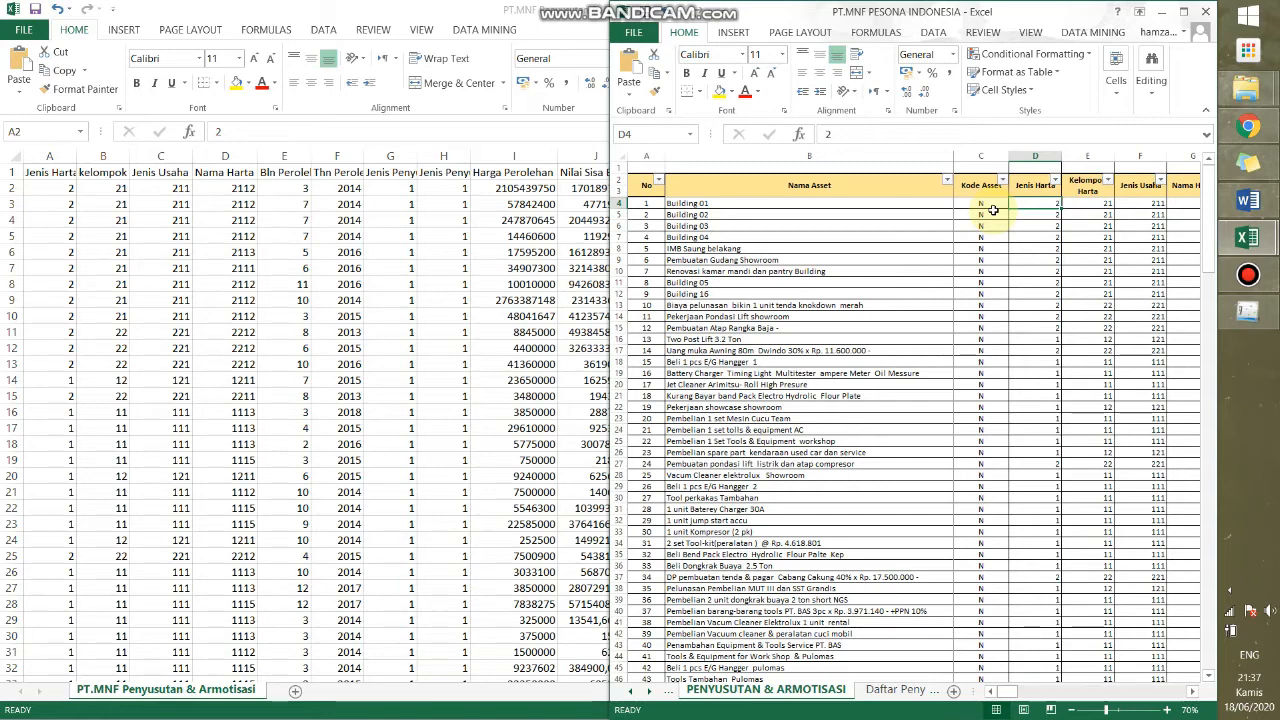
Step: Compare the import table's Jenis Harta, Kelompok Harta, Jenis Usaha and Nama Harta columns with Building 01's codes in the source workbook
{"action": "left_click", "coordinate": [39, 173]}
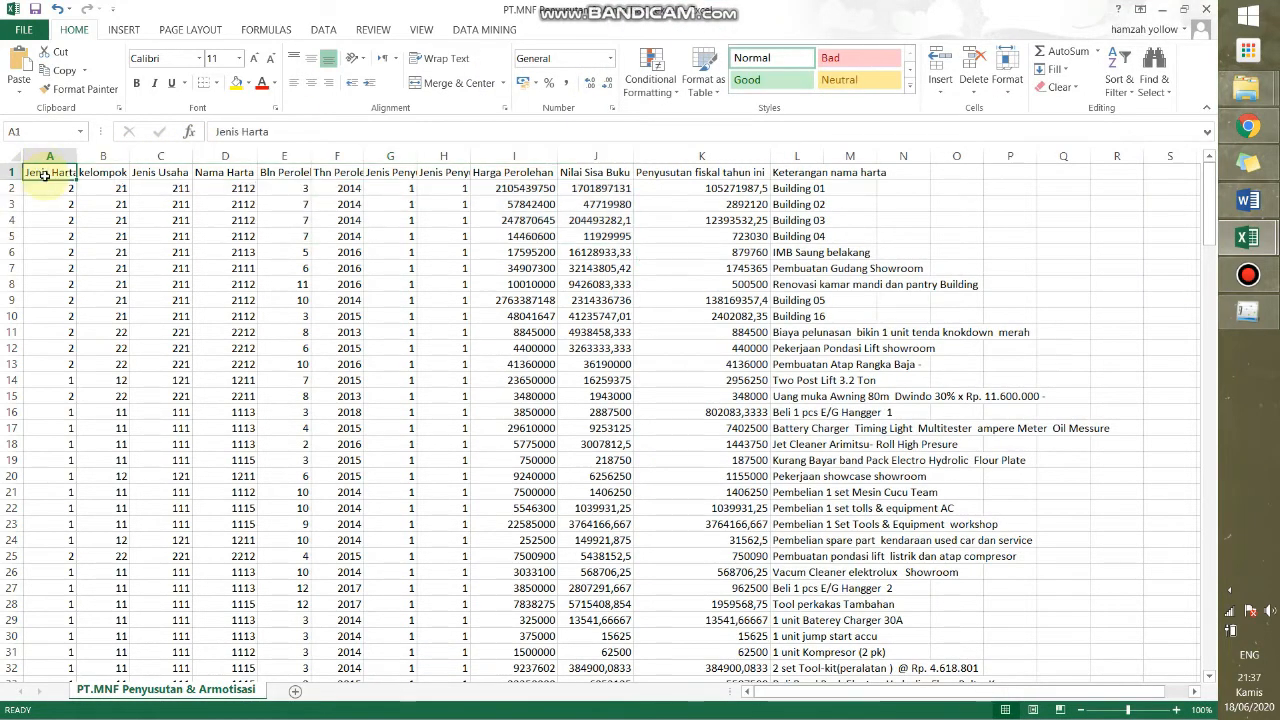
{"action": "left_click", "coordinate": [1019, 201]}
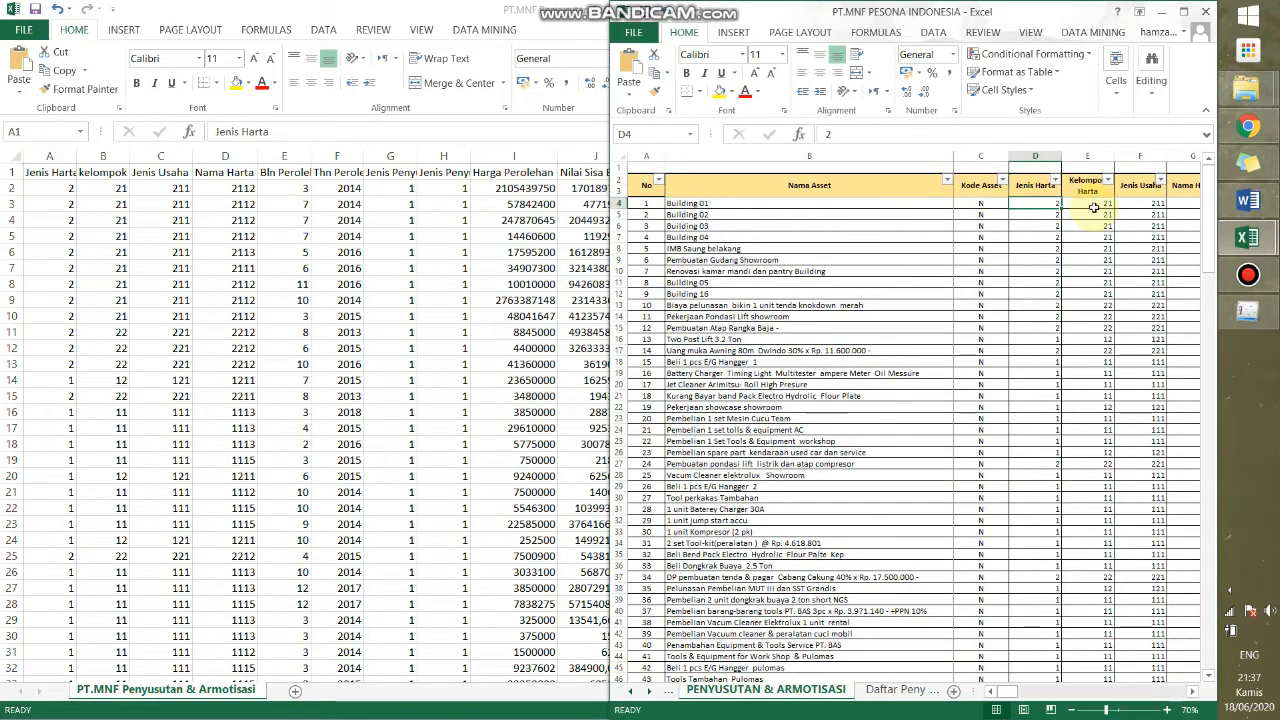
{"action": "left_click", "coordinate": [1095, 203]}
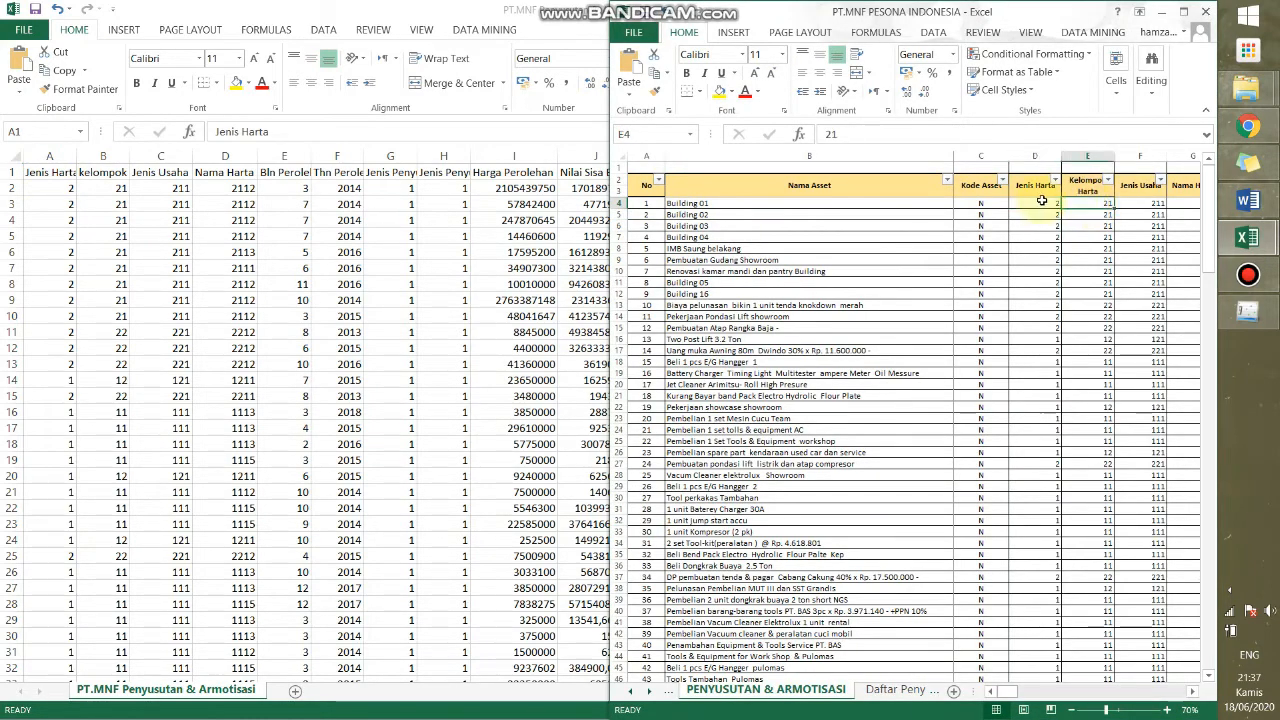
{"action": "left_click", "coordinate": [1136, 204]}
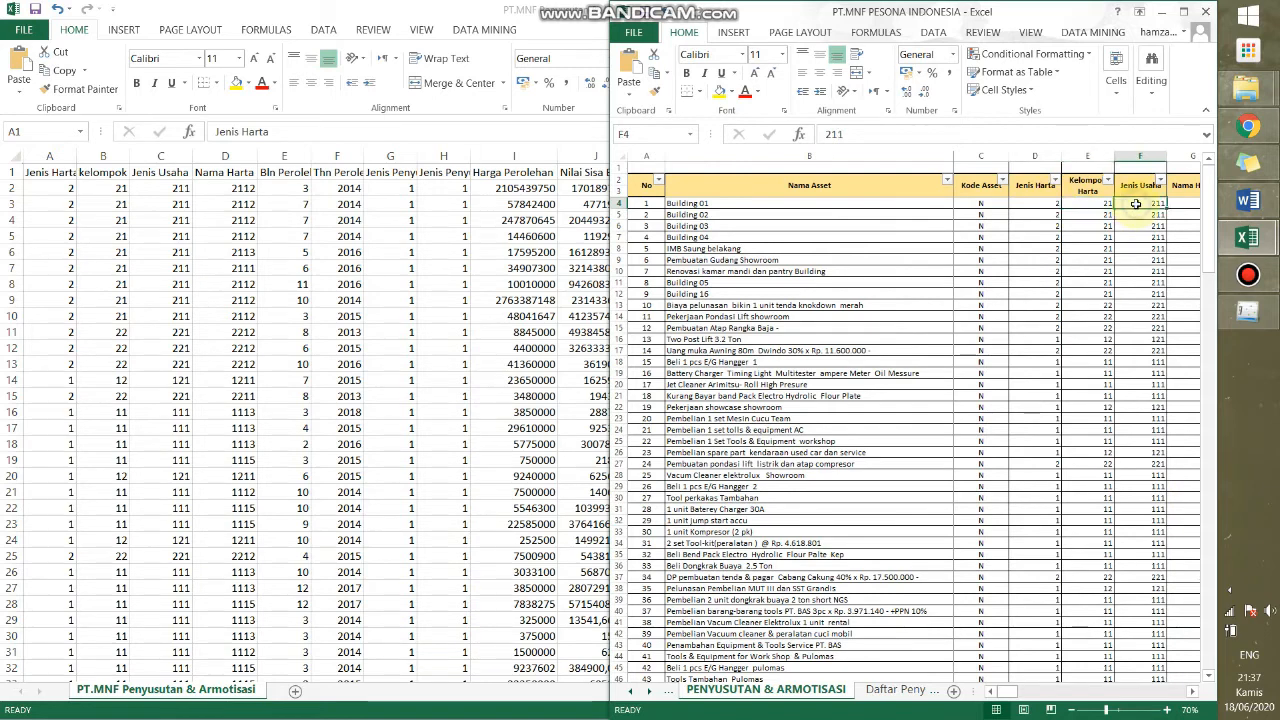
{"action": "key", "text": "Right"}
{"action": "key", "text": "Left"}
{"action": "key", "text": "Left"}
{"action": "key", "text": "Left"}
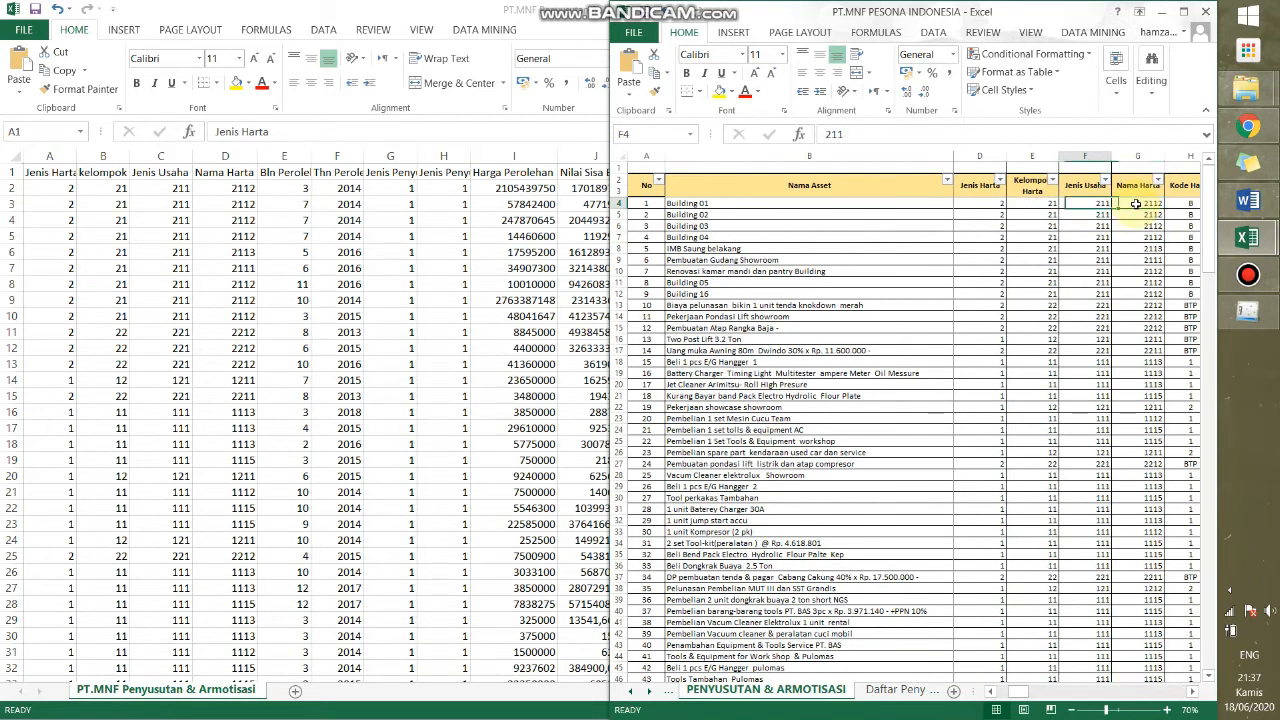
{"action": "key", "text": "Right"}
{"action": "key", "text": "Right"}
{"action": "key", "text": "Right"}
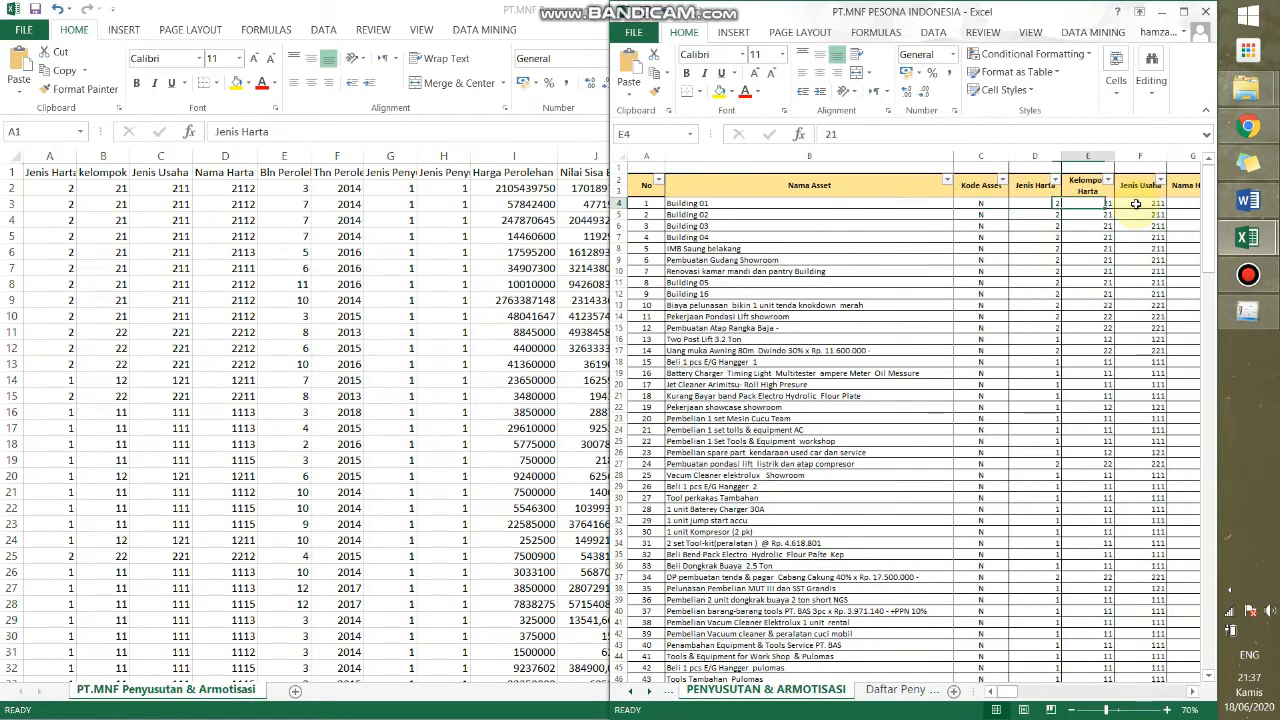
{"action": "key", "text": "Left"}
{"action": "key", "text": "Left"}
{"action": "key", "text": "Left"}
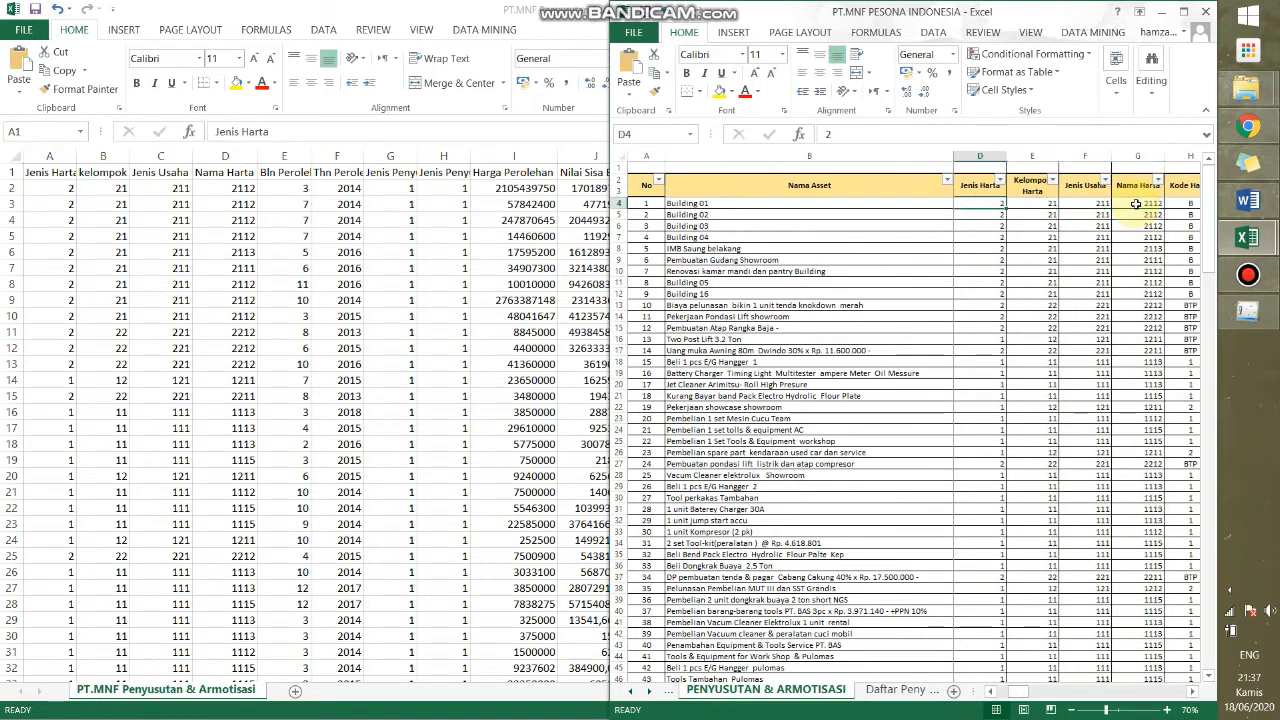
{"action": "key", "text": "Right"}
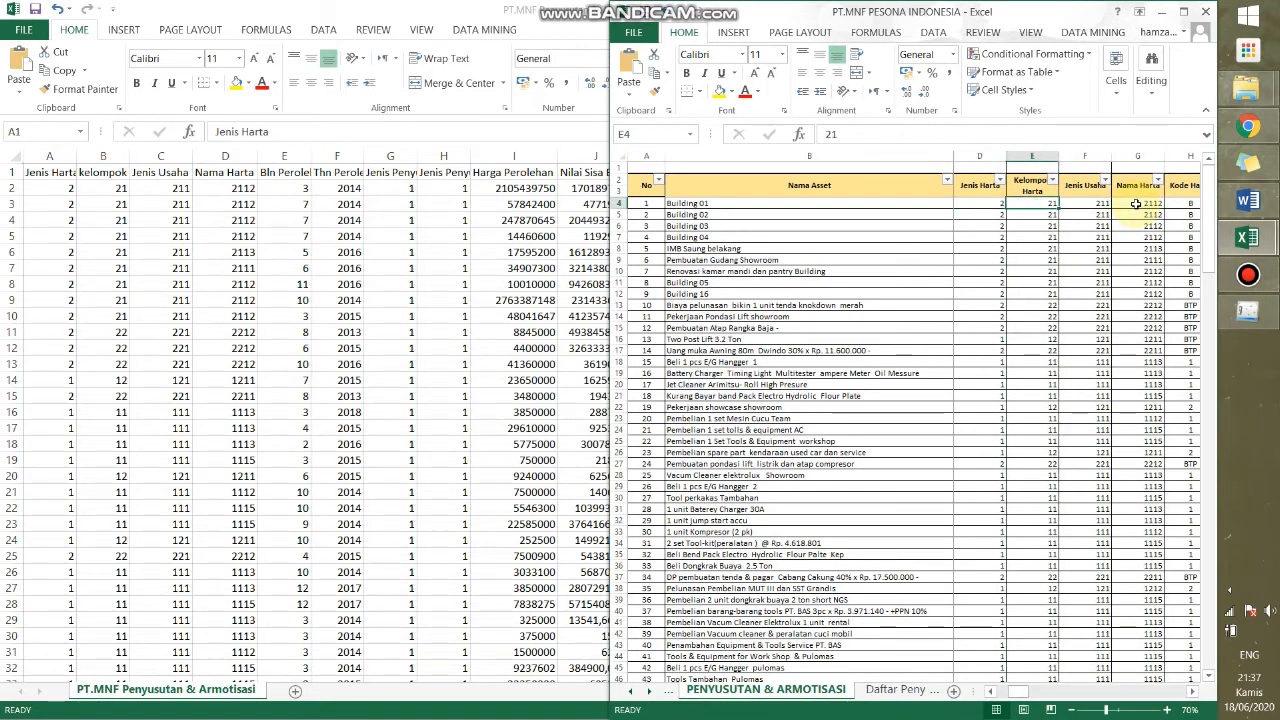
{"action": "key", "text": "Right"}
{"action": "key", "text": "Right"}
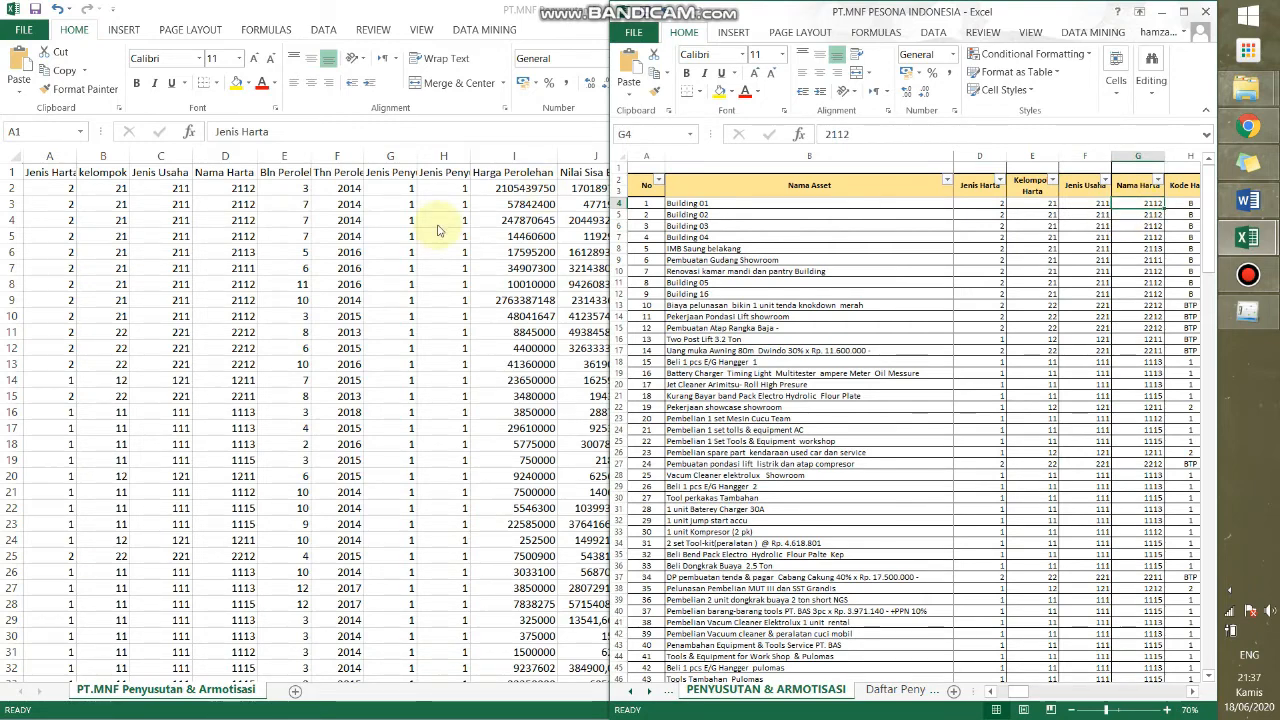
{"action": "left_click", "coordinate": [103, 191]}
{"action": "key", "text": "Down"}
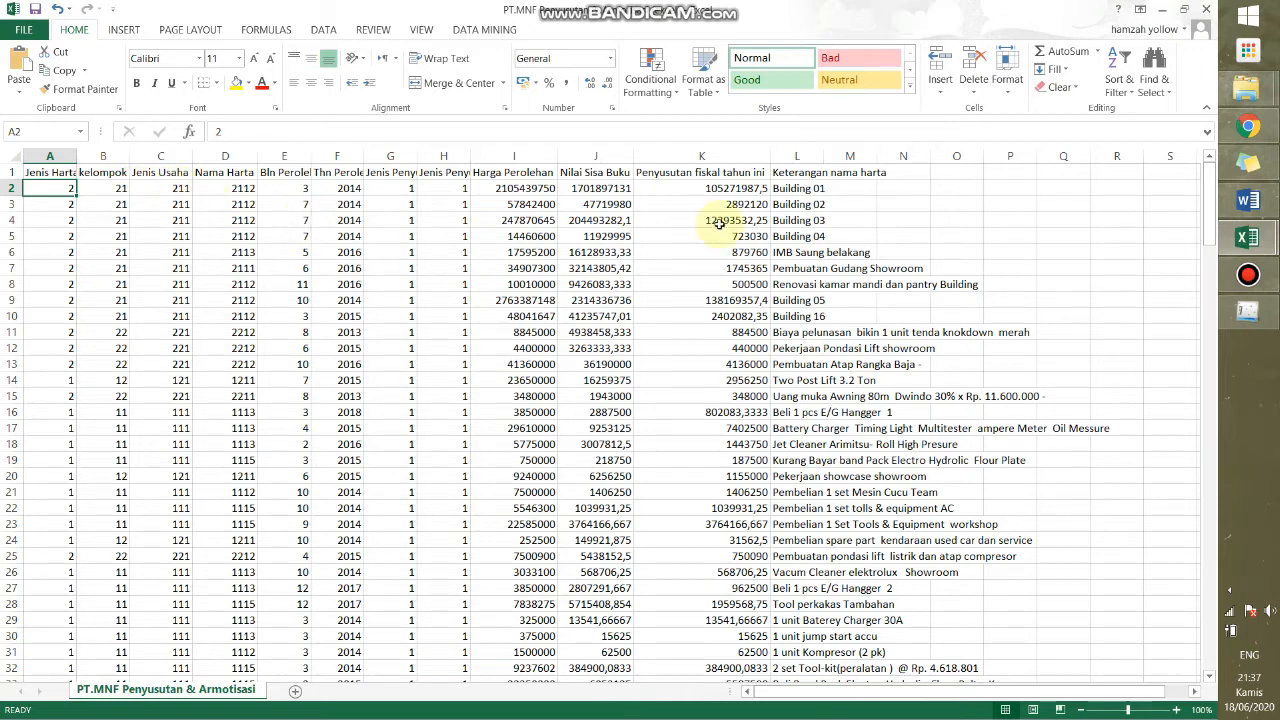
Step: Switch to eSPT, close the import window and open the Daftar Penyusutan dan Amortisasi Fiskal
{"action": "left_click", "coordinate": [1248, 314]}
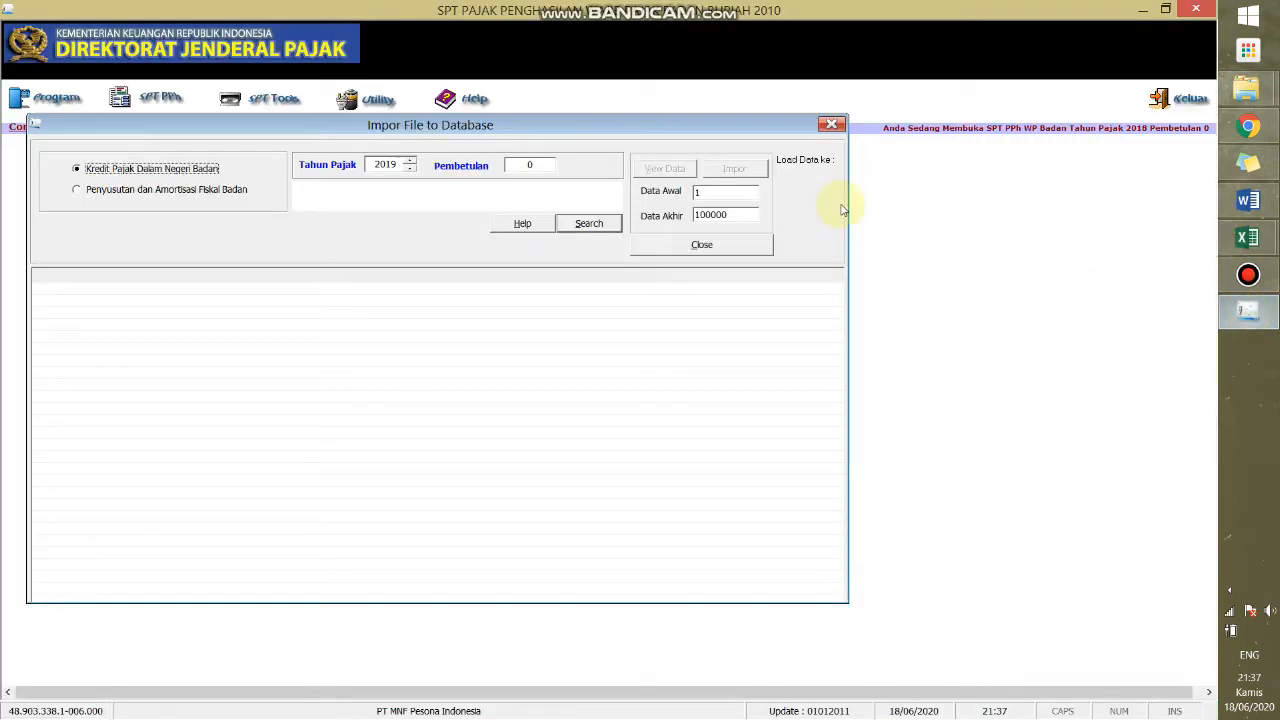
{"action": "left_click", "coordinate": [831, 125]}
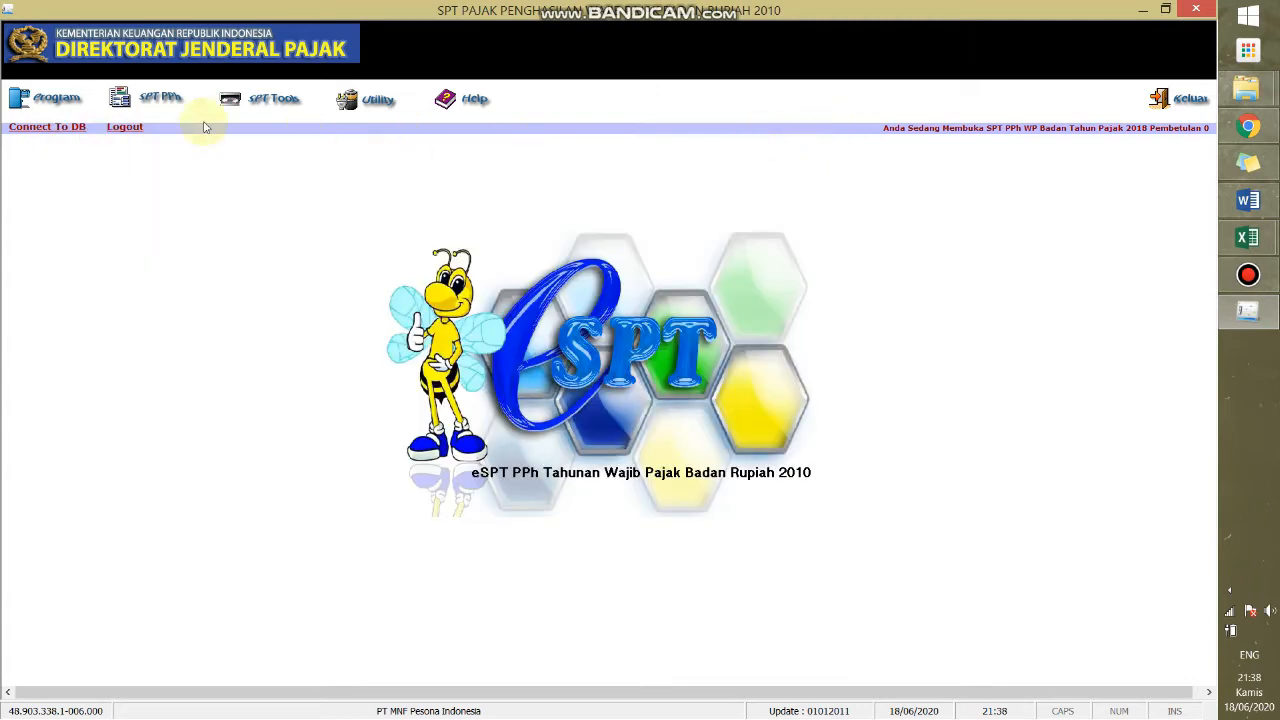
{"action": "left_click", "coordinate": [163, 101]}
{"action": "mouse_move", "coordinate": [185, 136]}
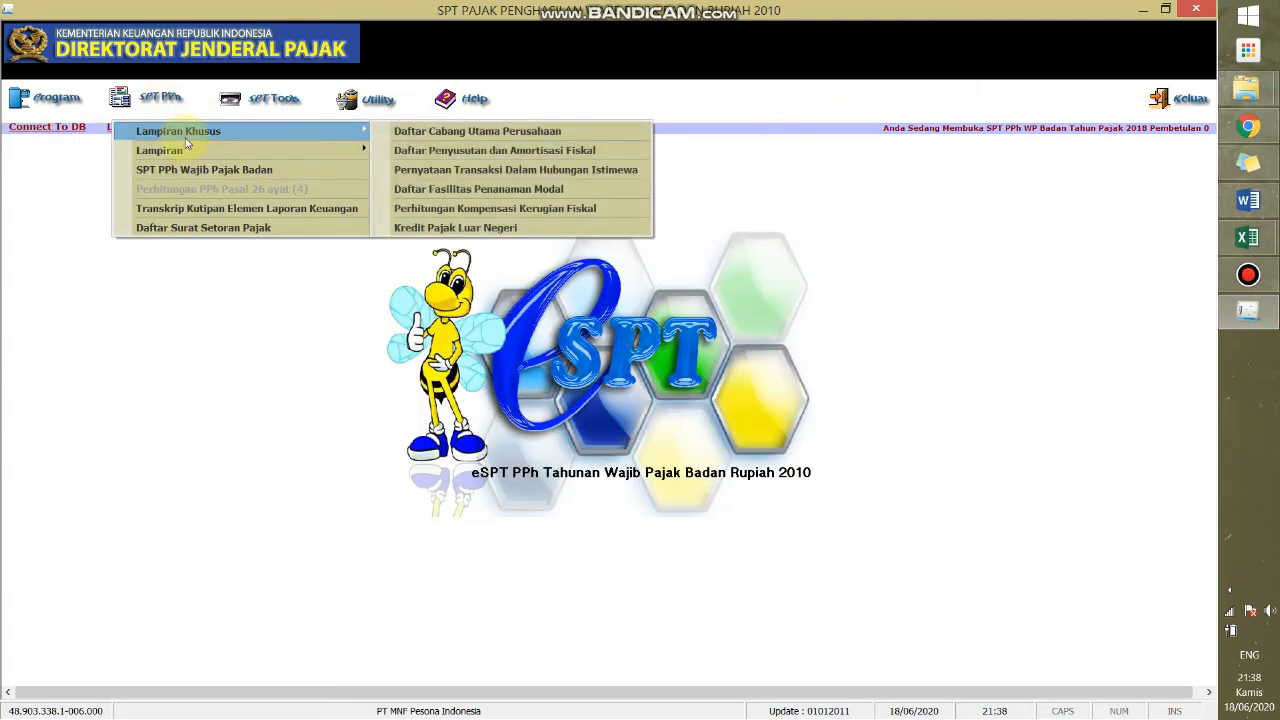
{"action": "left_click", "coordinate": [495, 150]}
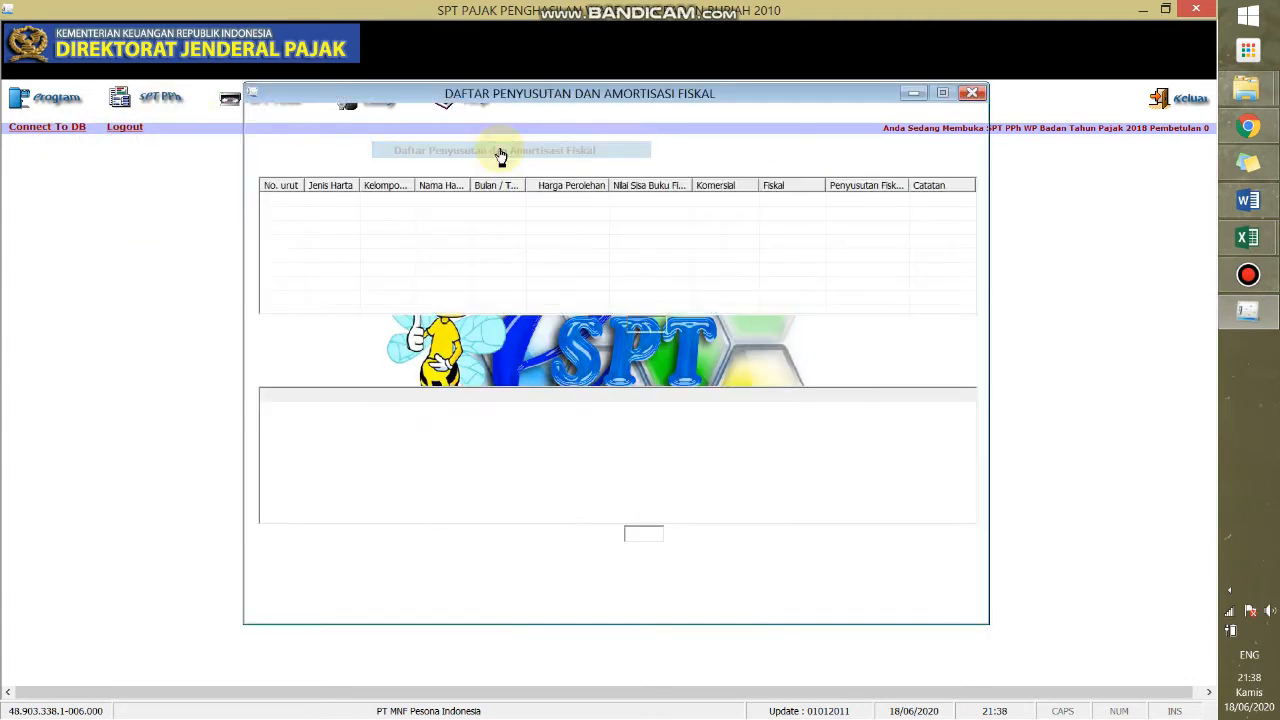
Step: Start a new depreciation entry and arrange its input form beside the PT.MNF PESONA INDONESIA workbook
{"action": "left_click", "coordinate": [320, 610]}
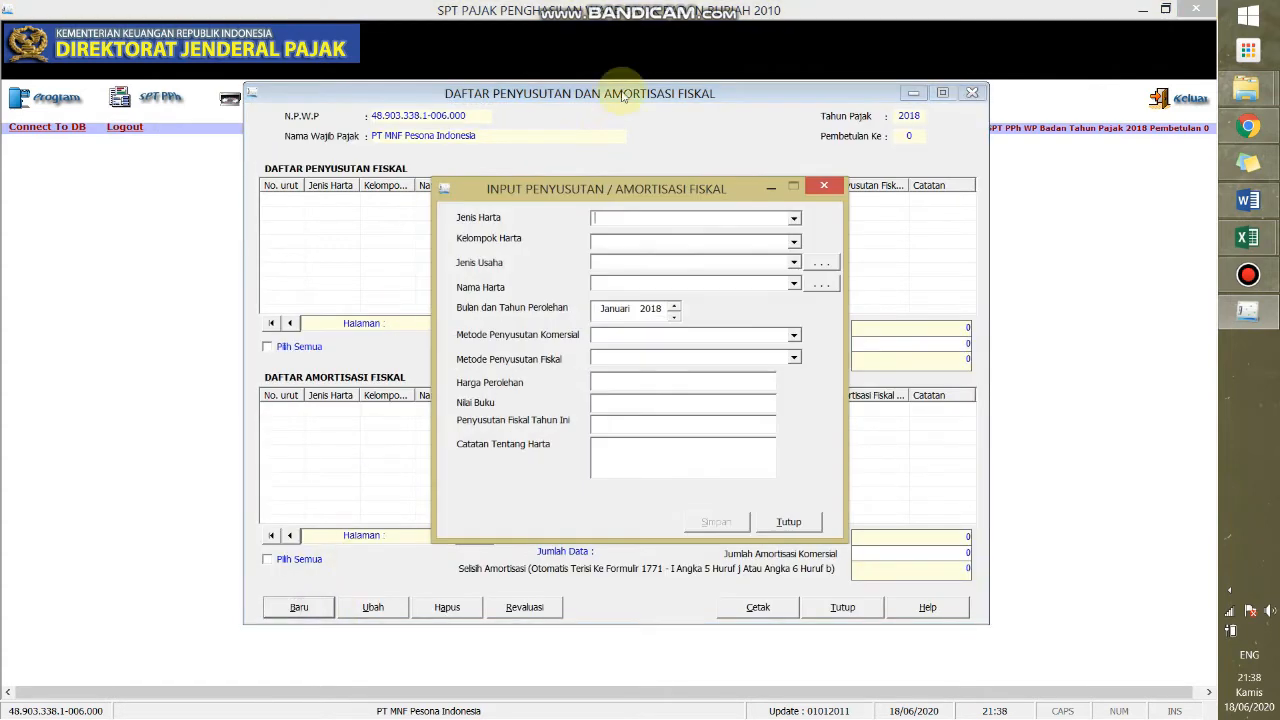
{"action": "left_click_drag", "start_coordinate": [497, 180], "coordinate": [344, 156]}
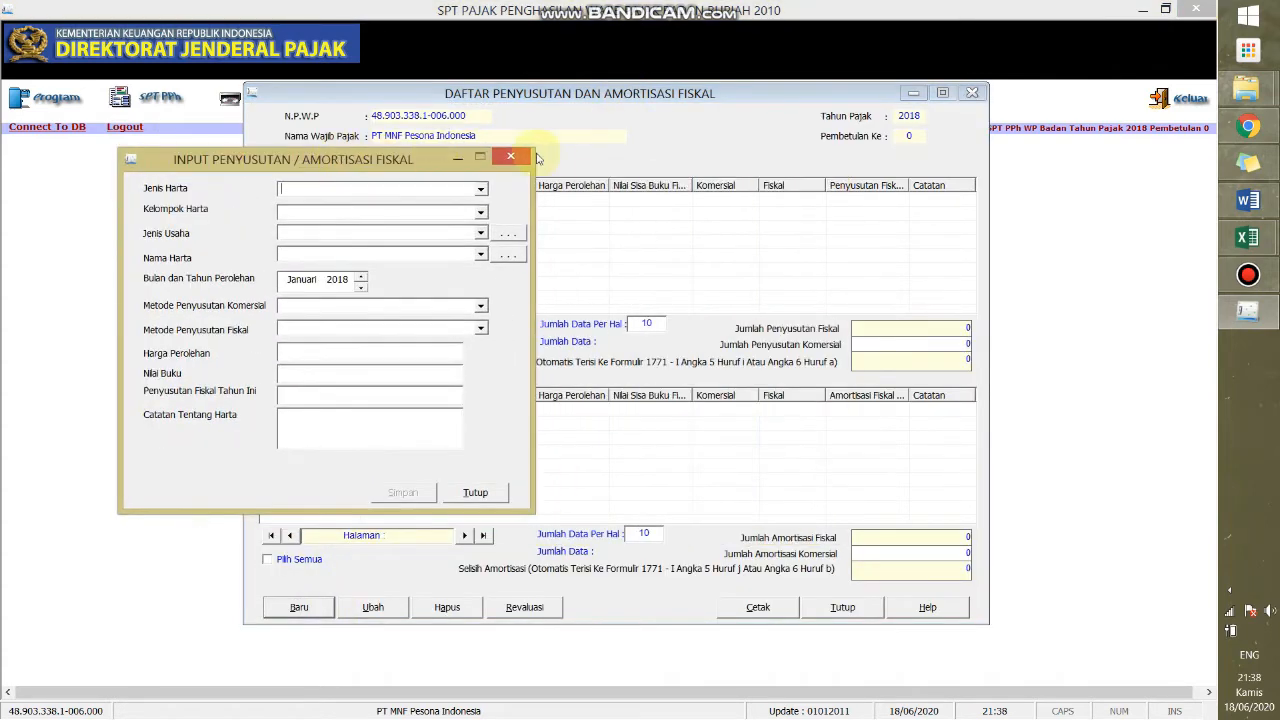
{"action": "key", "text": "alt+Tab"}
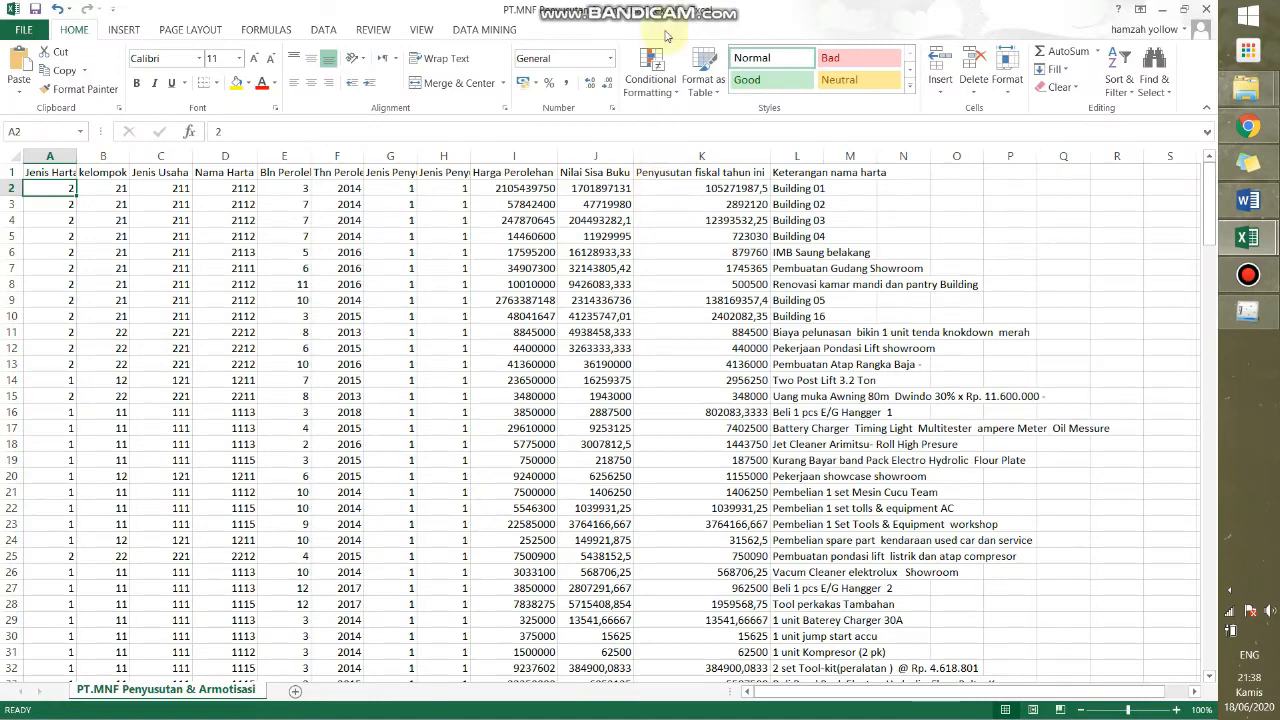
{"action": "left_click_drag", "start_coordinate": [670, 9], "coordinate": [753, 82]}
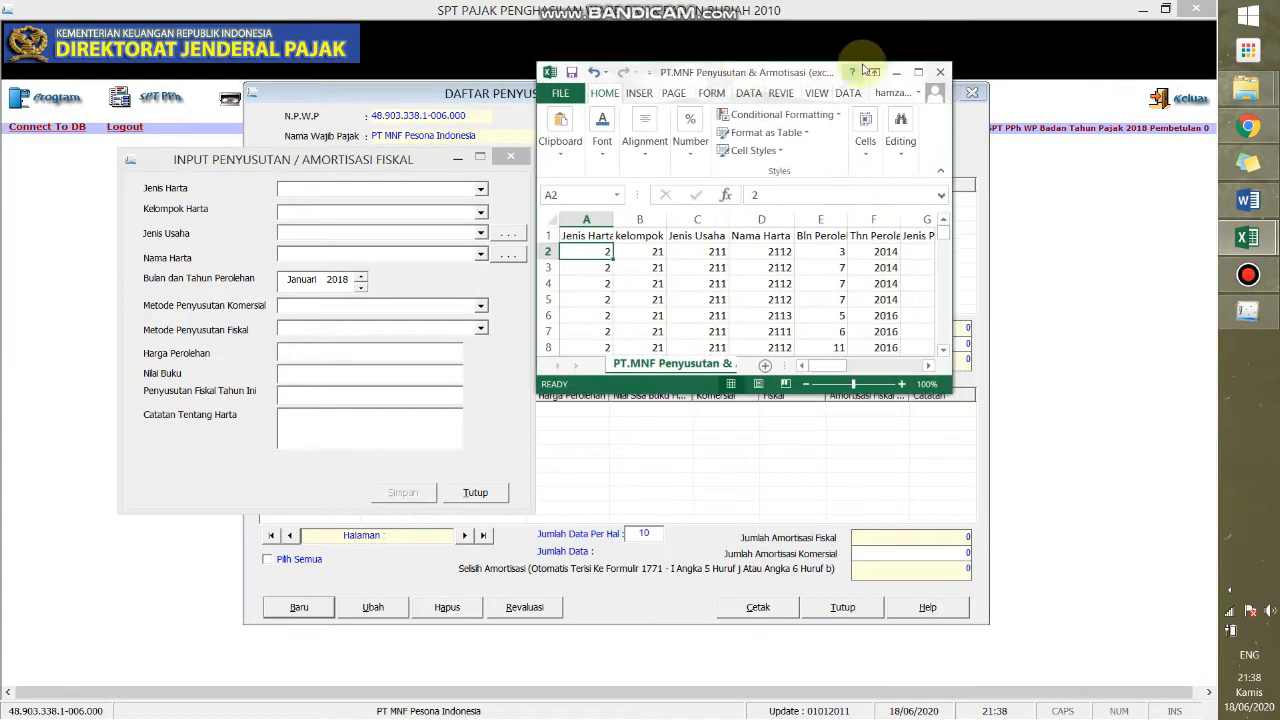
{"action": "left_click", "coordinate": [902, 81]}
{"action": "left_click", "coordinate": [1247, 237]}
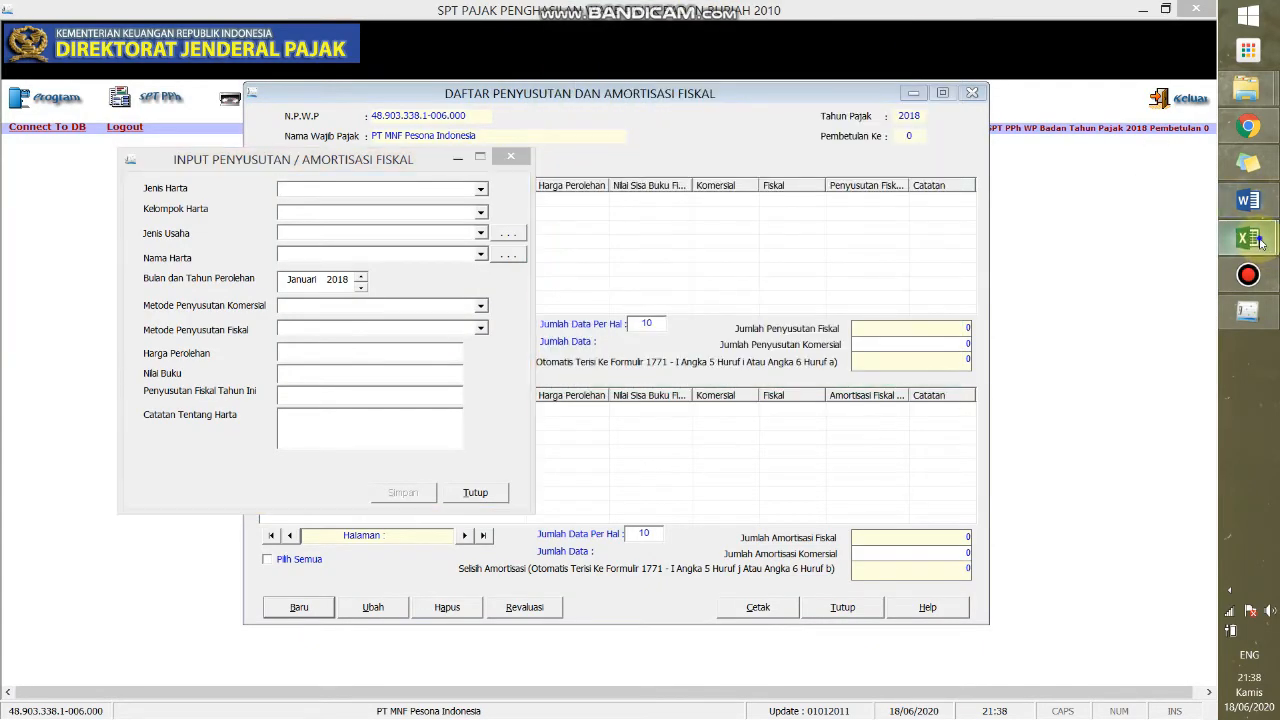
{"action": "left_click", "coordinate": [1101, 208]}
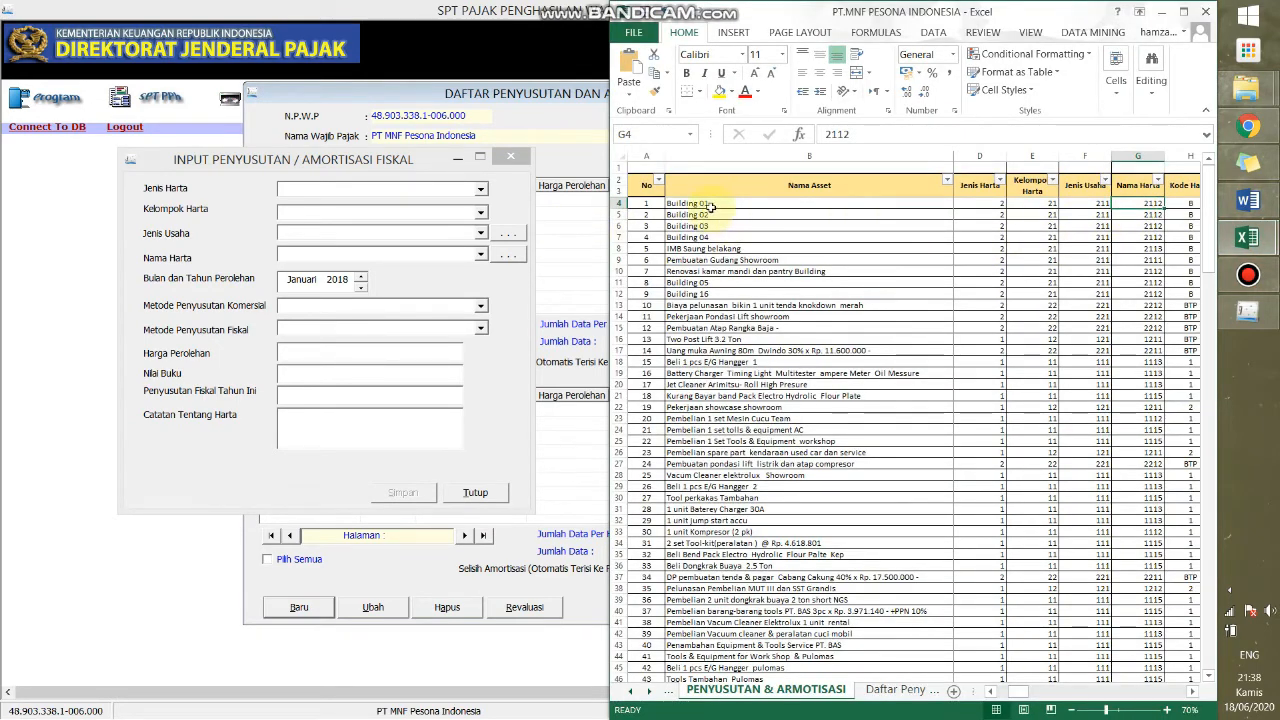
Step: Set the entry's Jenis Harta to Kelompok Bangunan, Kelompok Harta to Permanen and Jenis Usaha to Semua jenis usaha
{"action": "left_click", "coordinate": [481, 189]}
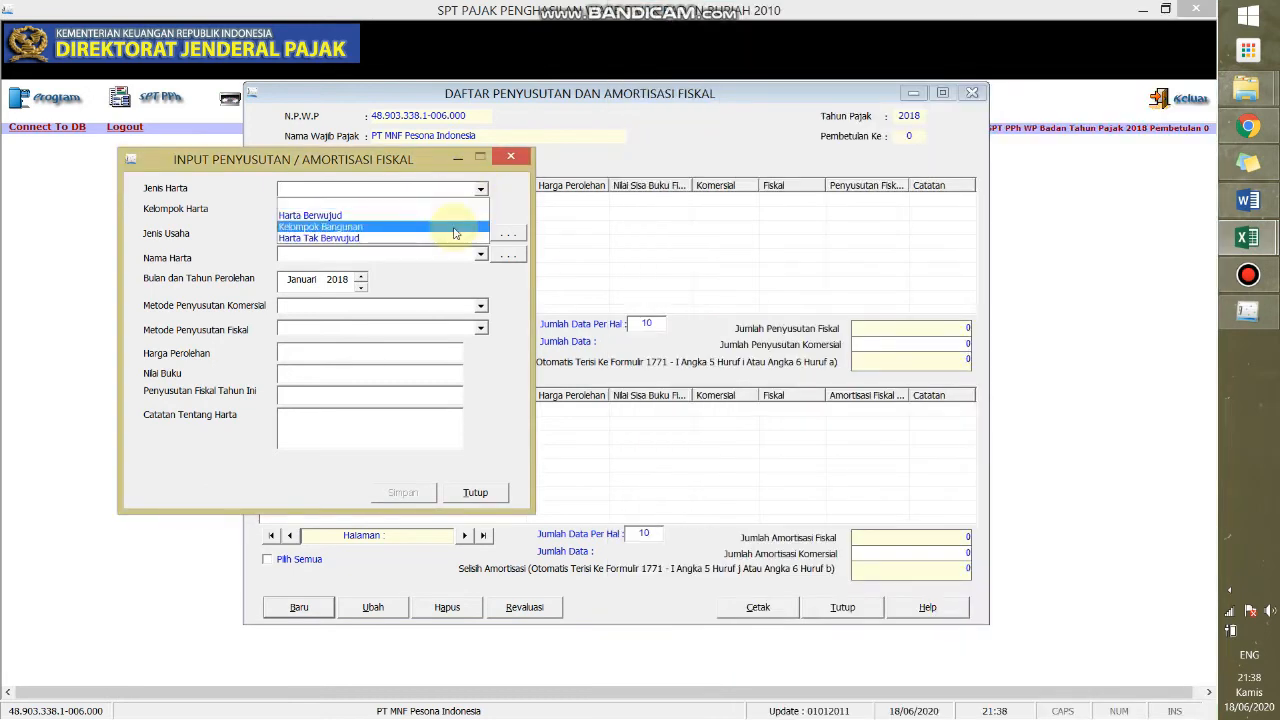
{"action": "left_click", "coordinate": [455, 227]}
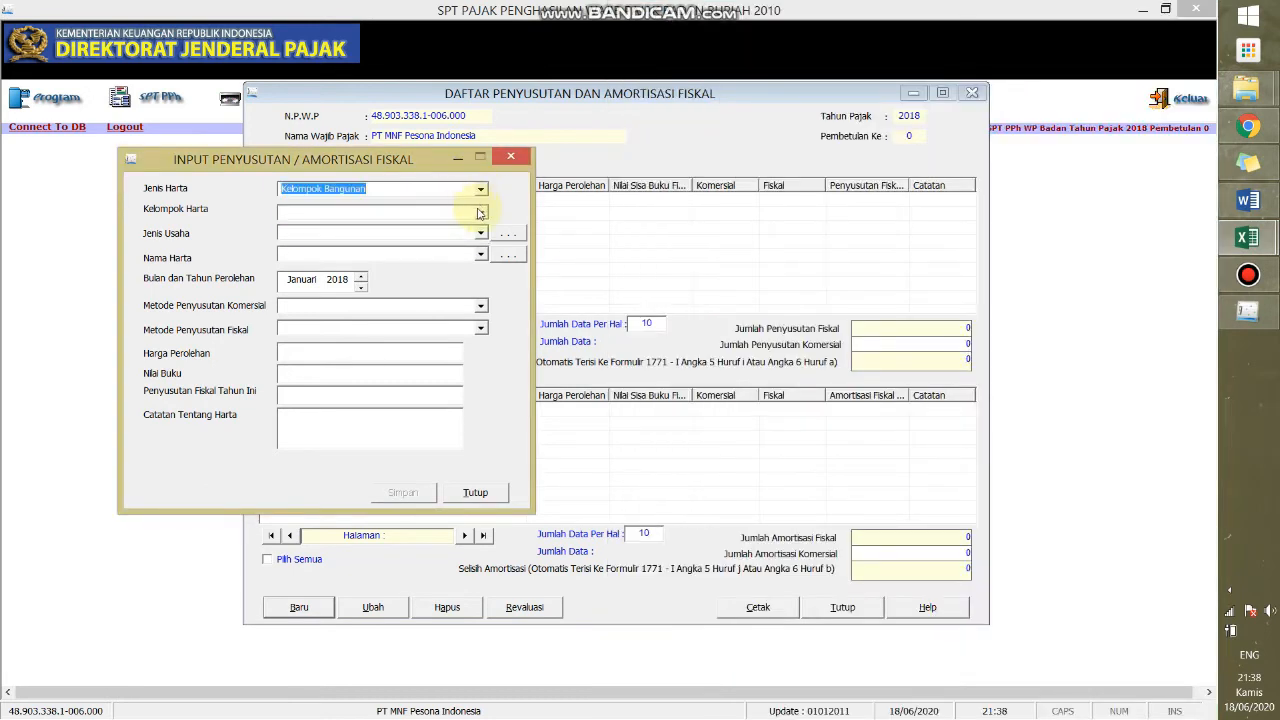
{"action": "left_click", "coordinate": [481, 212]}
{"action": "left_click", "coordinate": [463, 240]}
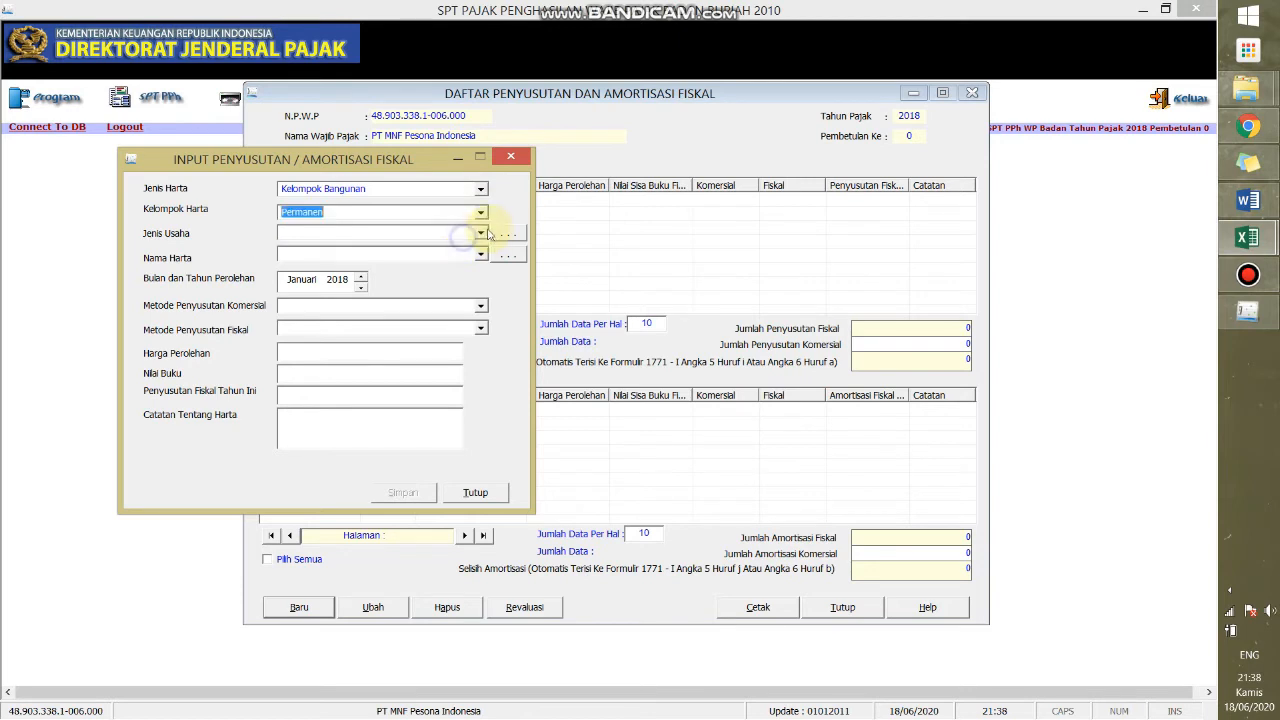
{"action": "left_click", "coordinate": [481, 233]}
{"action": "left_click", "coordinate": [478, 255]}
Step: Open the Nama Harta reference list and compare its code 2112 Bangunan with Building 01's Nama Harta code in the workbook
{"action": "left_click", "coordinate": [479, 256]}
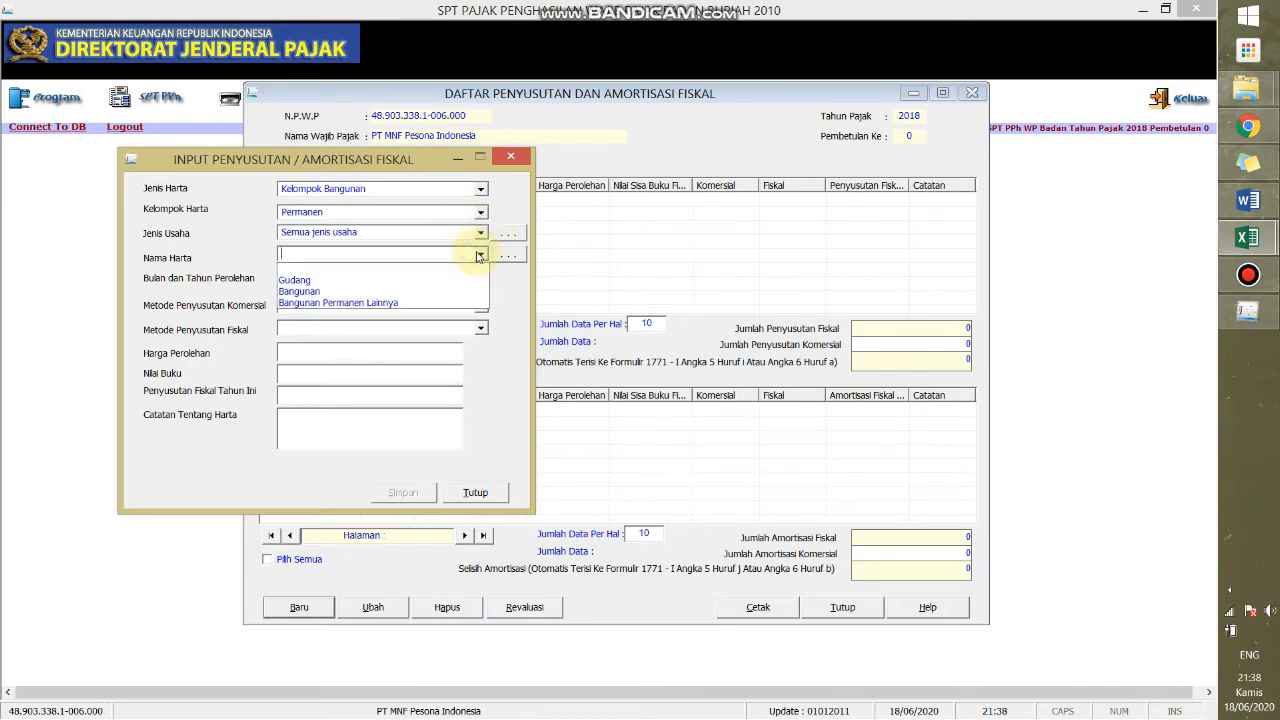
{"action": "left_click", "coordinate": [508, 256]}
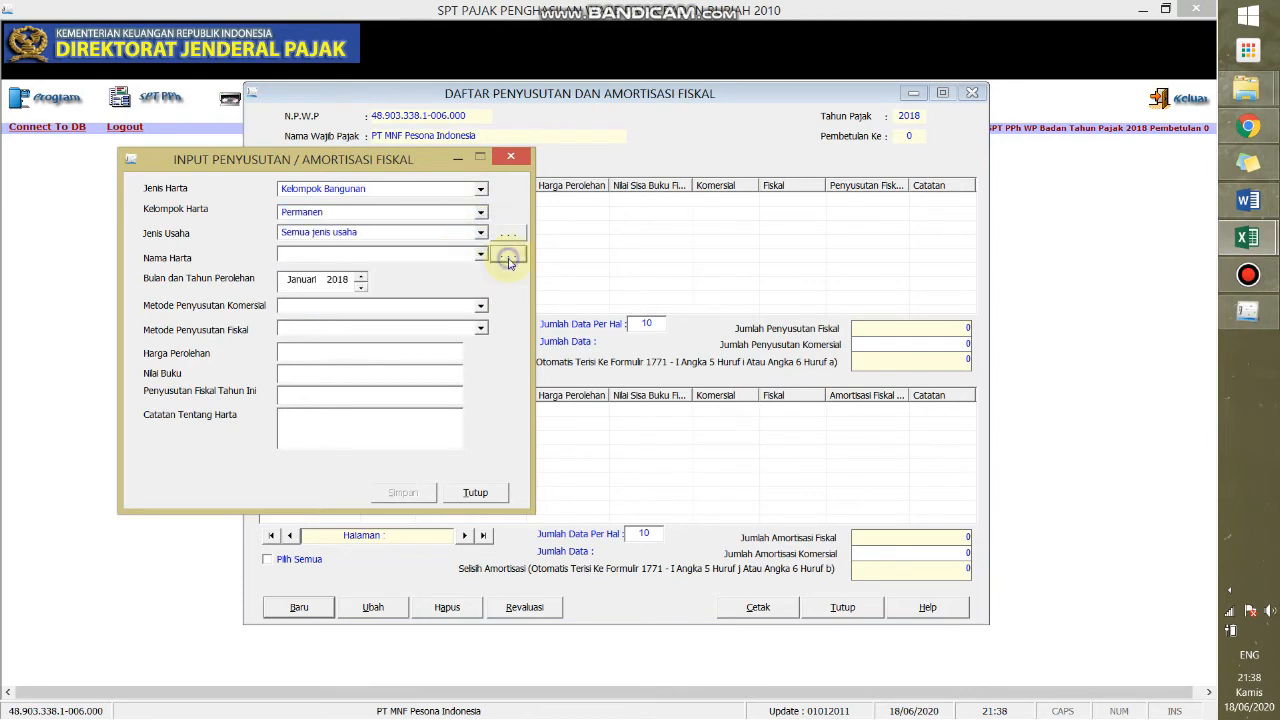
{"action": "left_click", "coordinate": [508, 256]}
{"action": "left_click_drag", "start_coordinate": [548, 218], "coordinate": [266, 140]}
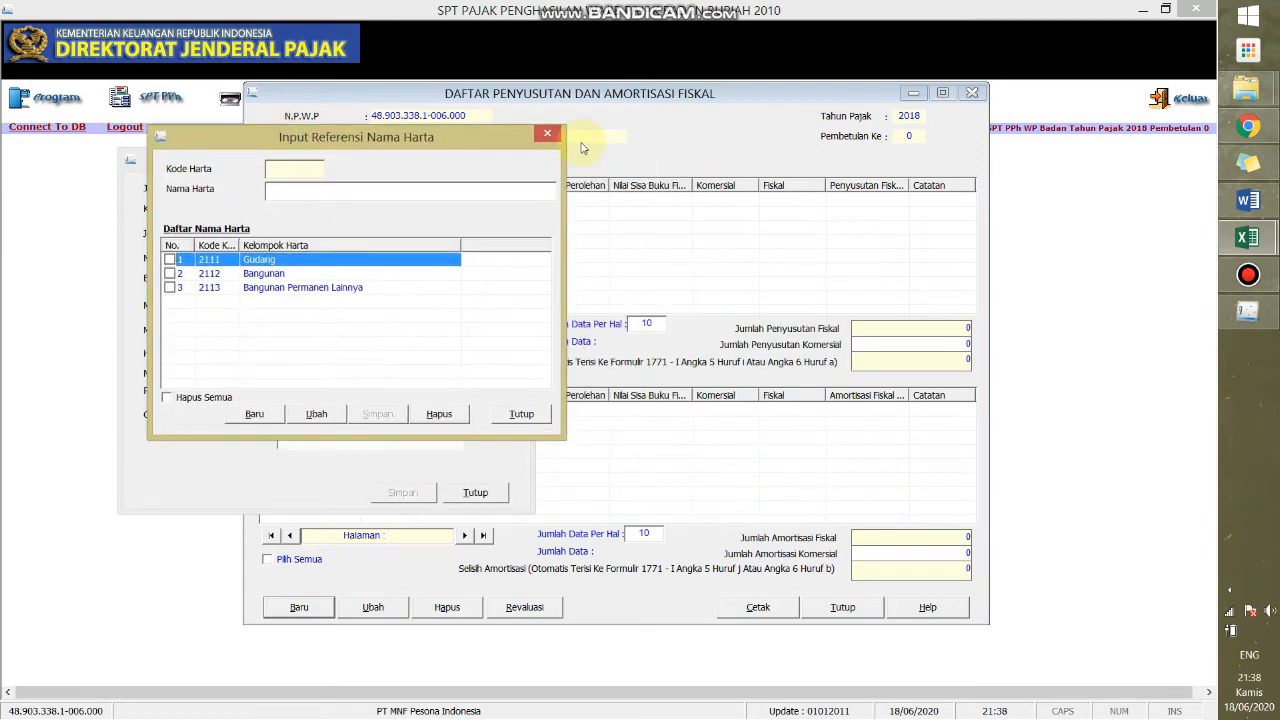
{"action": "key", "text": "alt+Tab"}
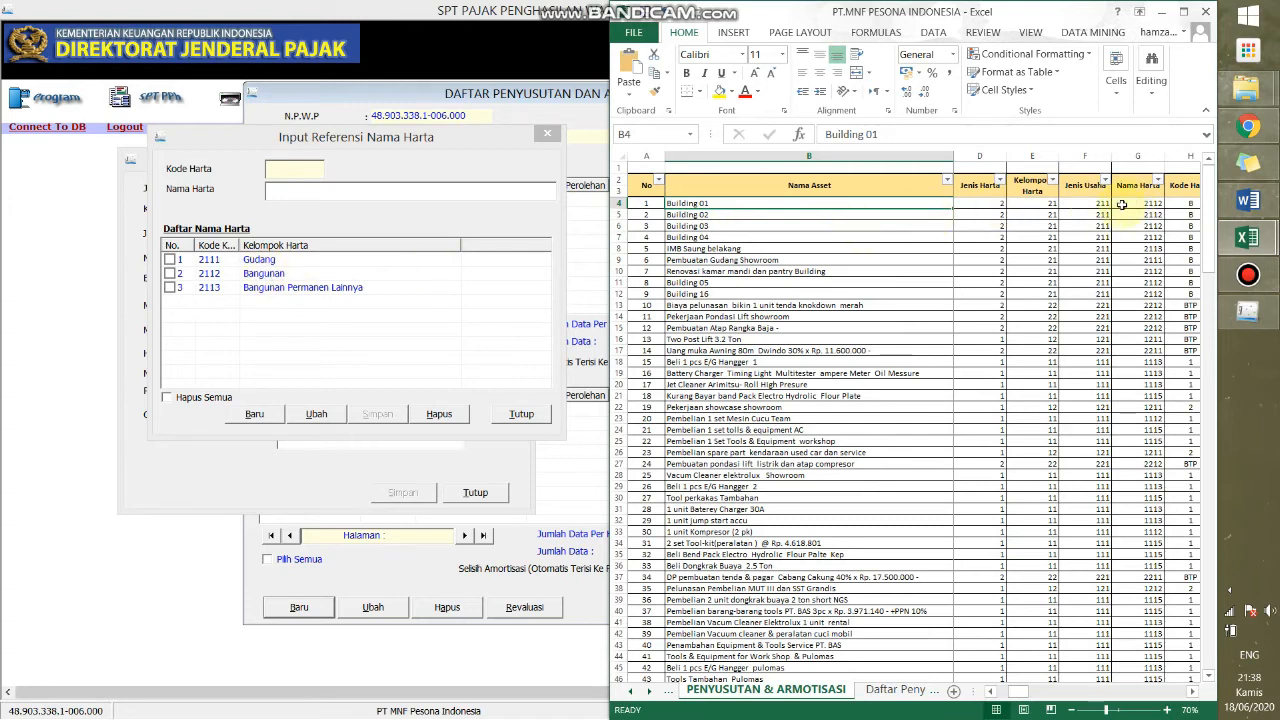
{"action": "left_click", "coordinate": [203, 281]}
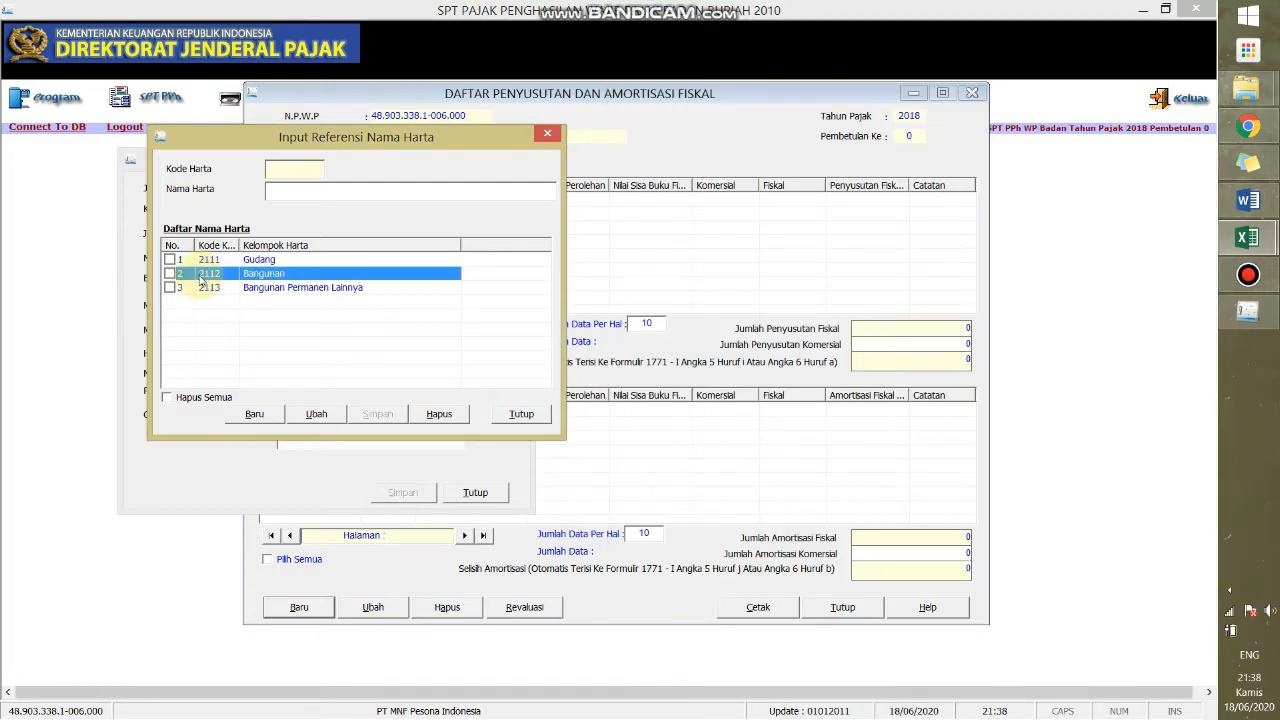
Step: Compare Building 01's Jenis Harta, Kelompok Harta and Nama Harta codes in the PT.MNF PESONA INDONESIA workbook with the Nama Harta reference list
{"action": "key", "text": "alt+Tab"}
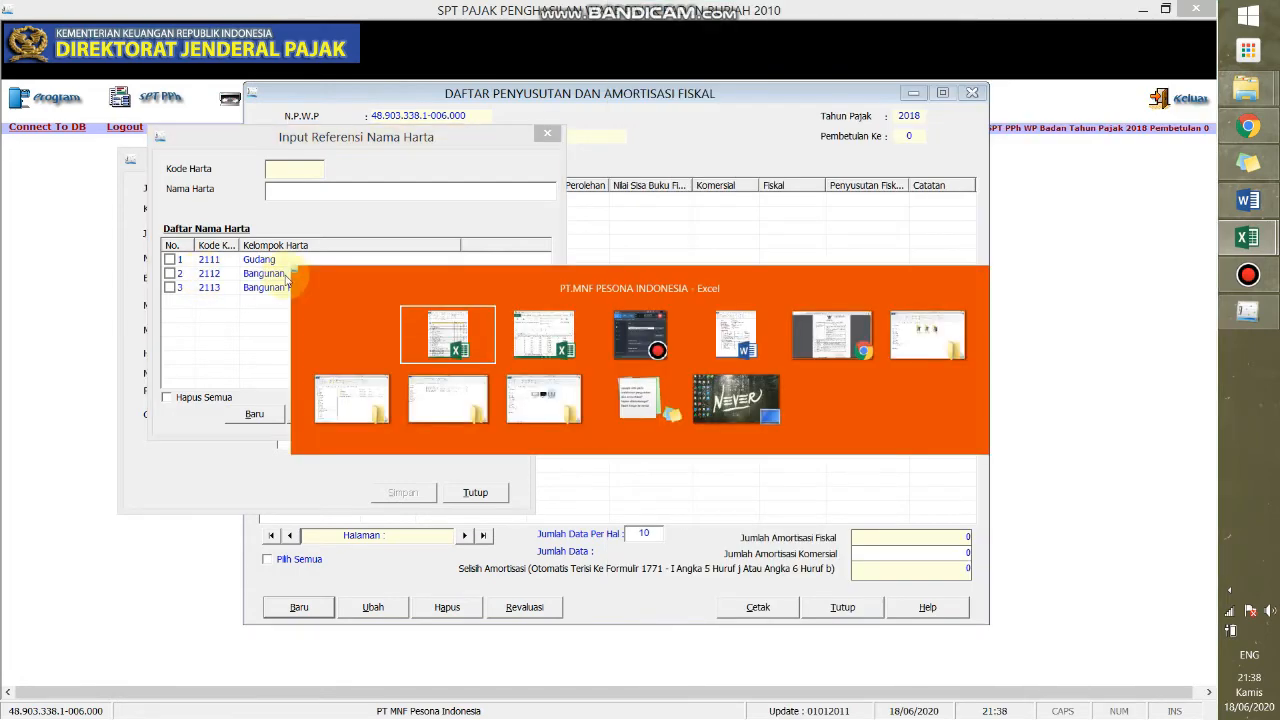
{"action": "left_click", "coordinate": [996, 204]}
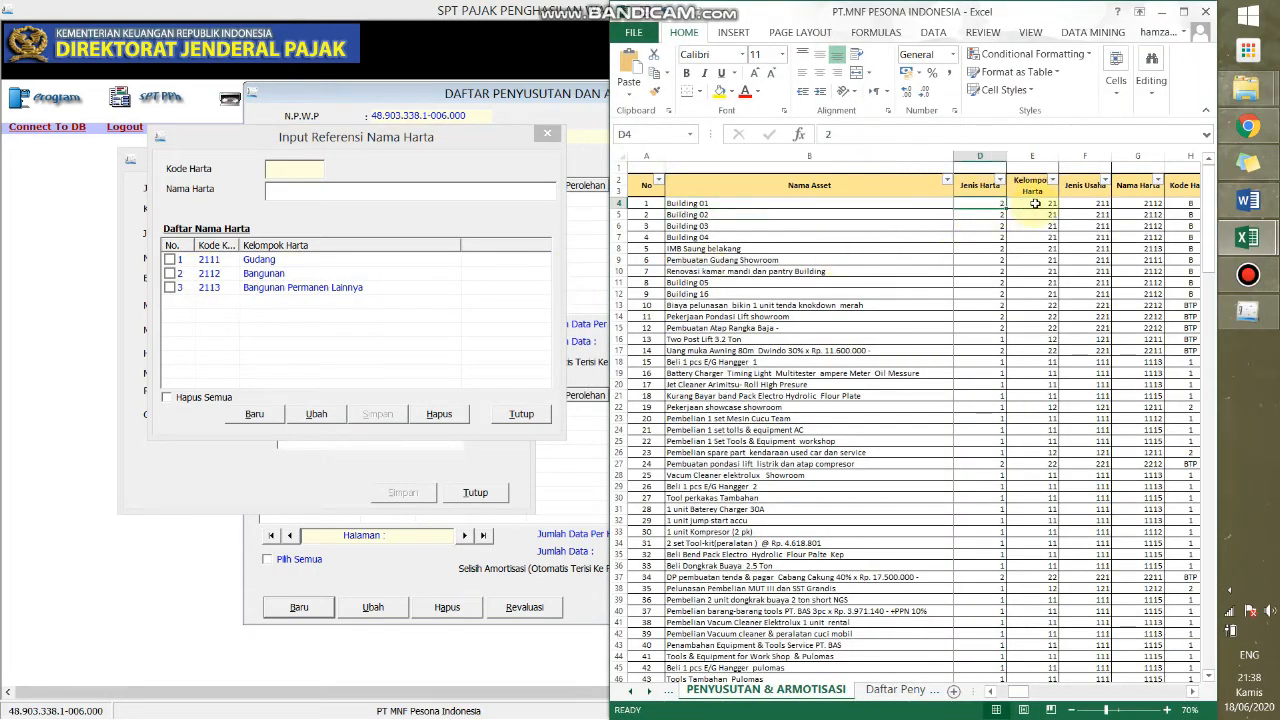
{"action": "left_click", "coordinate": [1036, 203]}
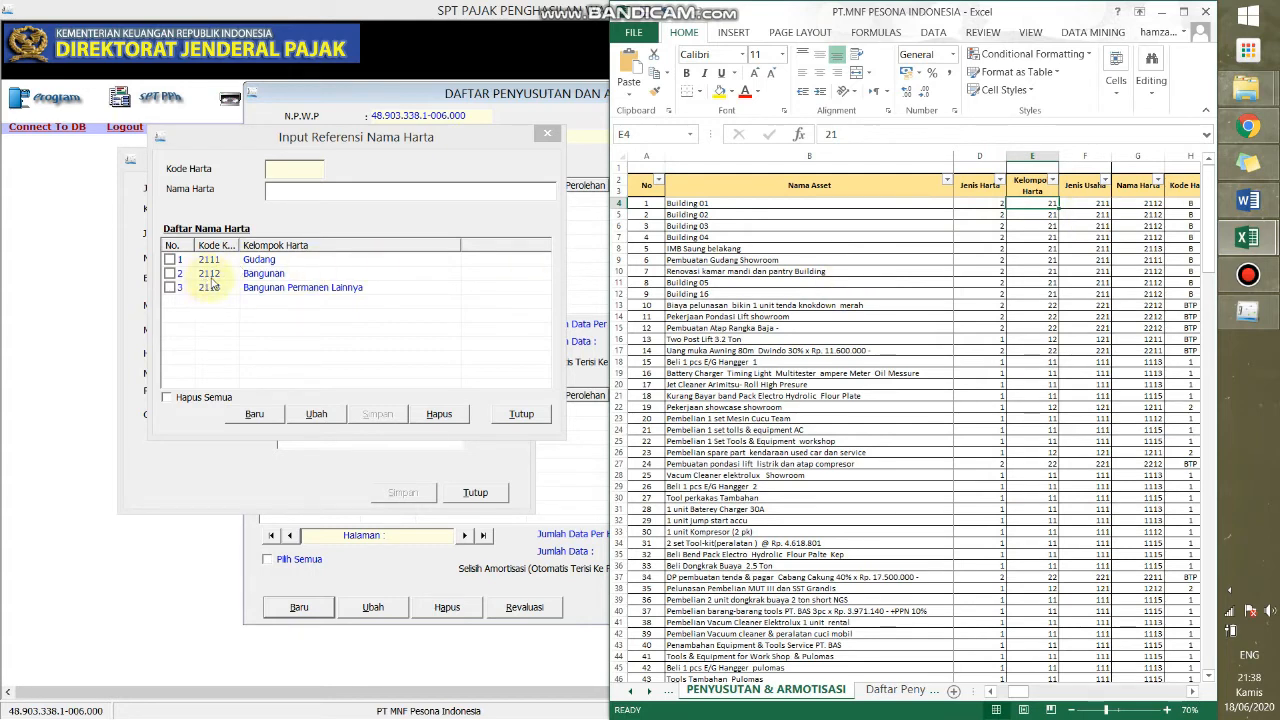
{"action": "left_click", "coordinate": [1137, 203]}
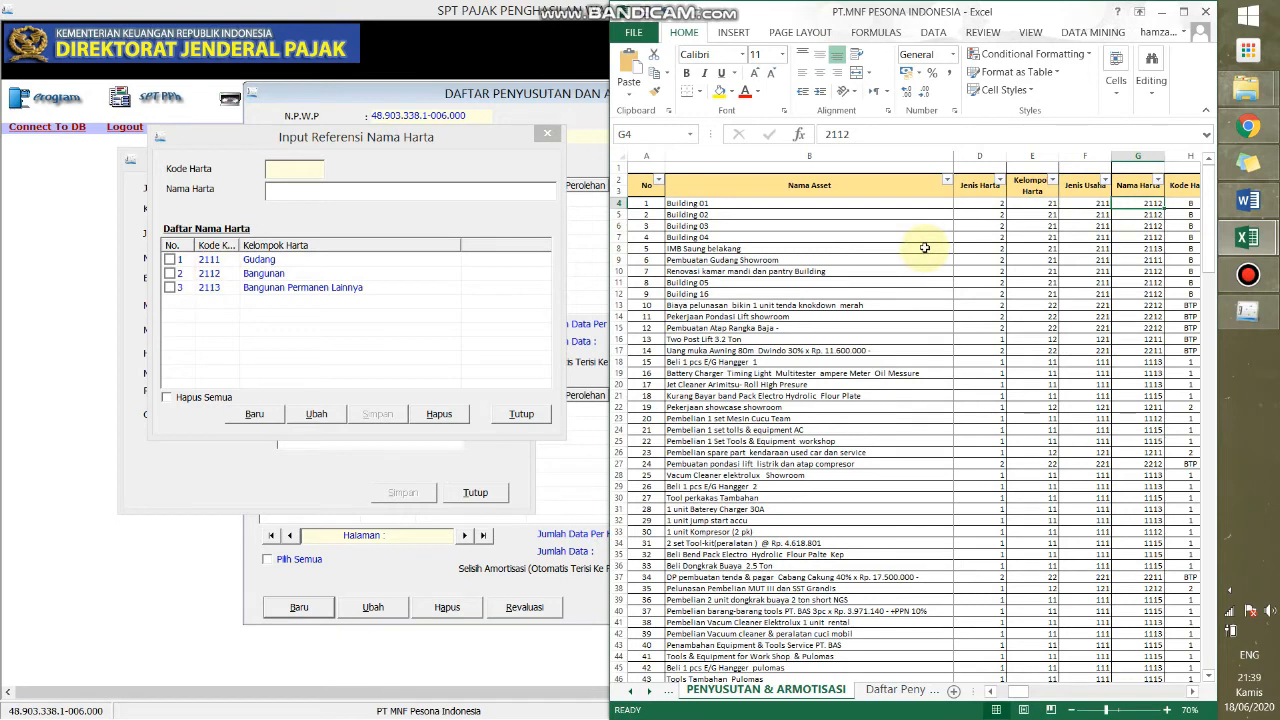
Step: Close the Nama Harta reference, the depreciation input form and the Daftar Penyusutan dan Amortisasi Fiskal without saving an entry
{"action": "left_click", "coordinate": [547, 134]}
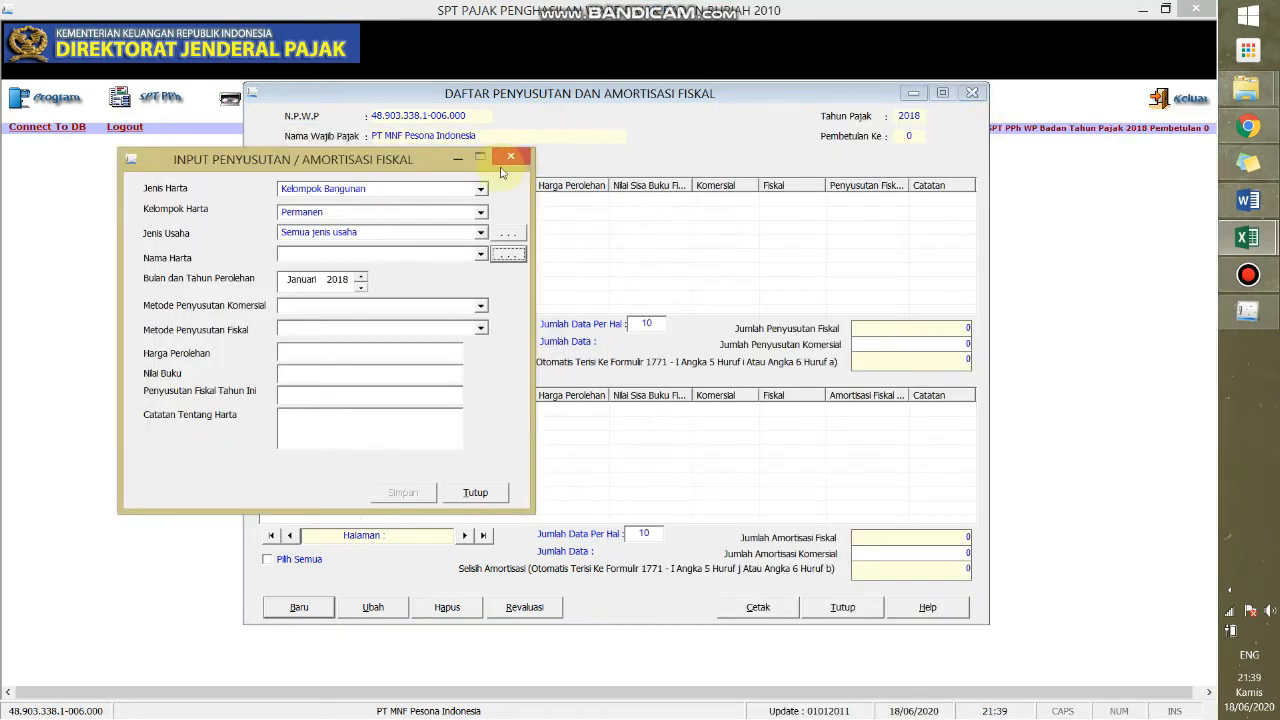
{"action": "left_click", "coordinate": [513, 164]}
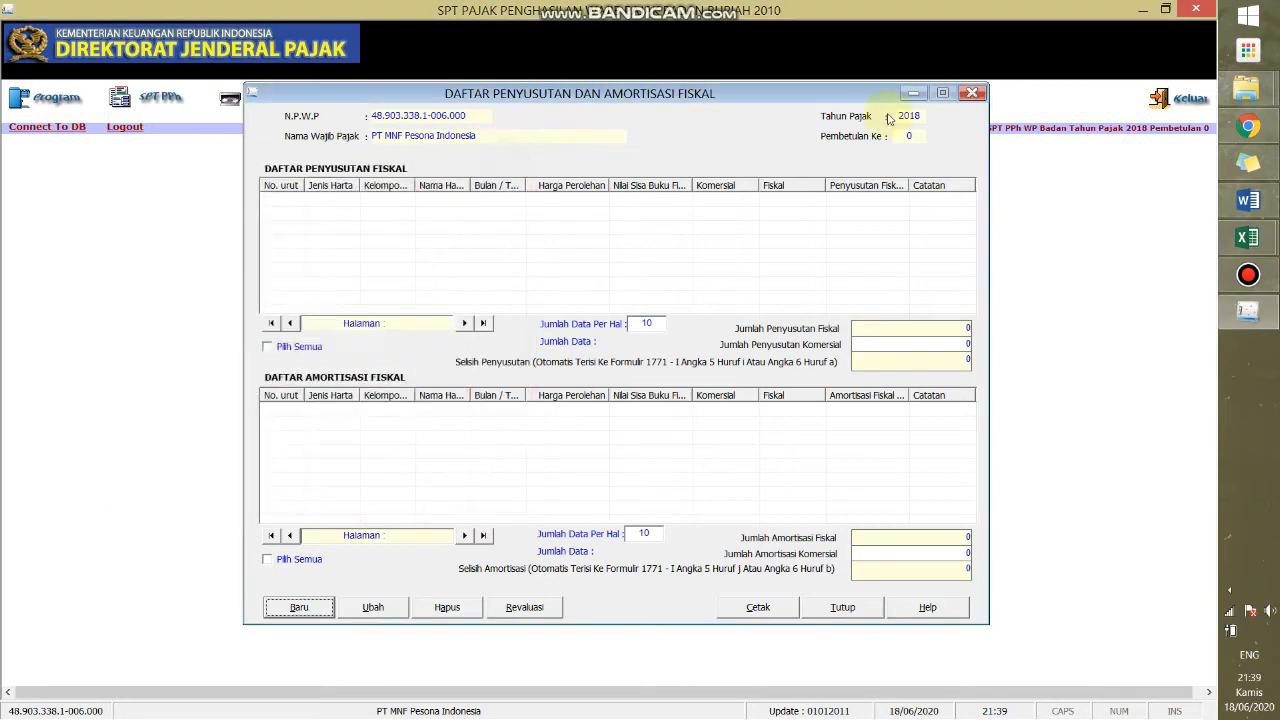
{"action": "left_click", "coordinate": [968, 93]}
Step: Switch to the PT.MNF Penyusutan & Armotisasi (excel) workbook and dock it side by side with the PT.MNF PESONA INDONESIA workbook
{"action": "key", "text": "alt+Tab"}
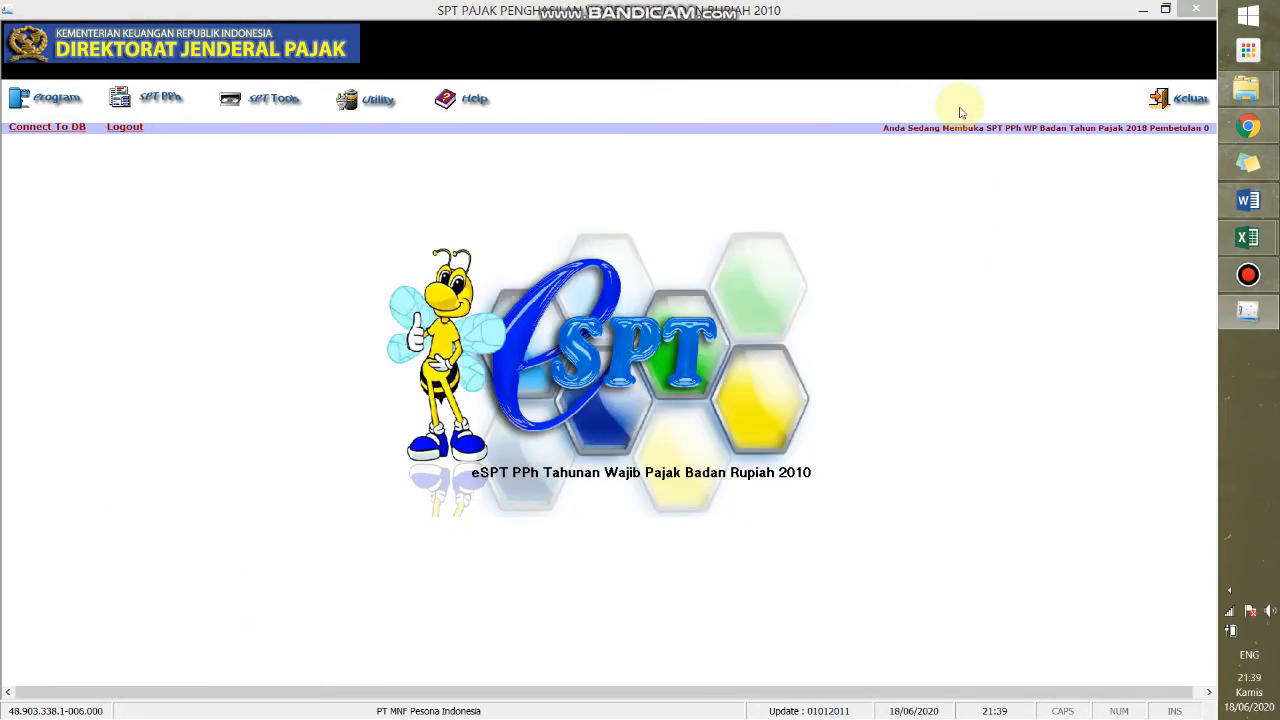
{"action": "key", "text": "alt+Tab"}
{"action": "key", "text": "alt+Tab"}
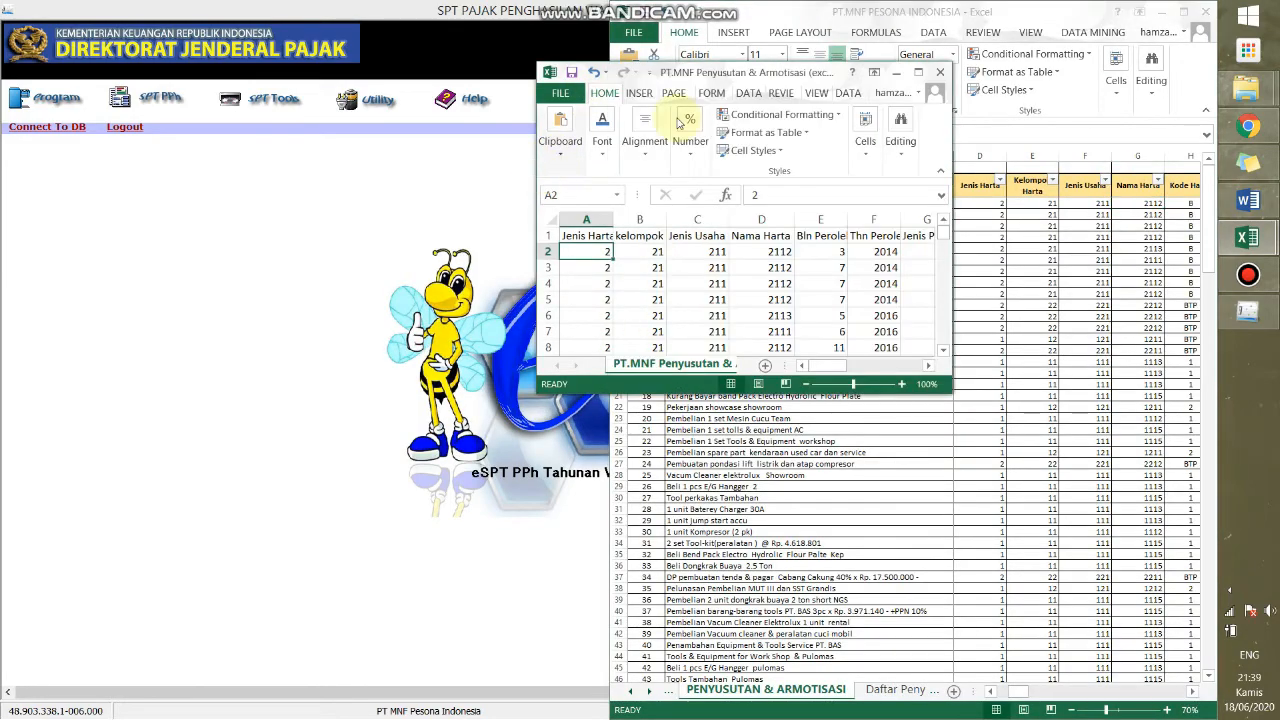
{"action": "left_click_drag", "start_coordinate": [745, 74], "coordinate": [3, 233]}
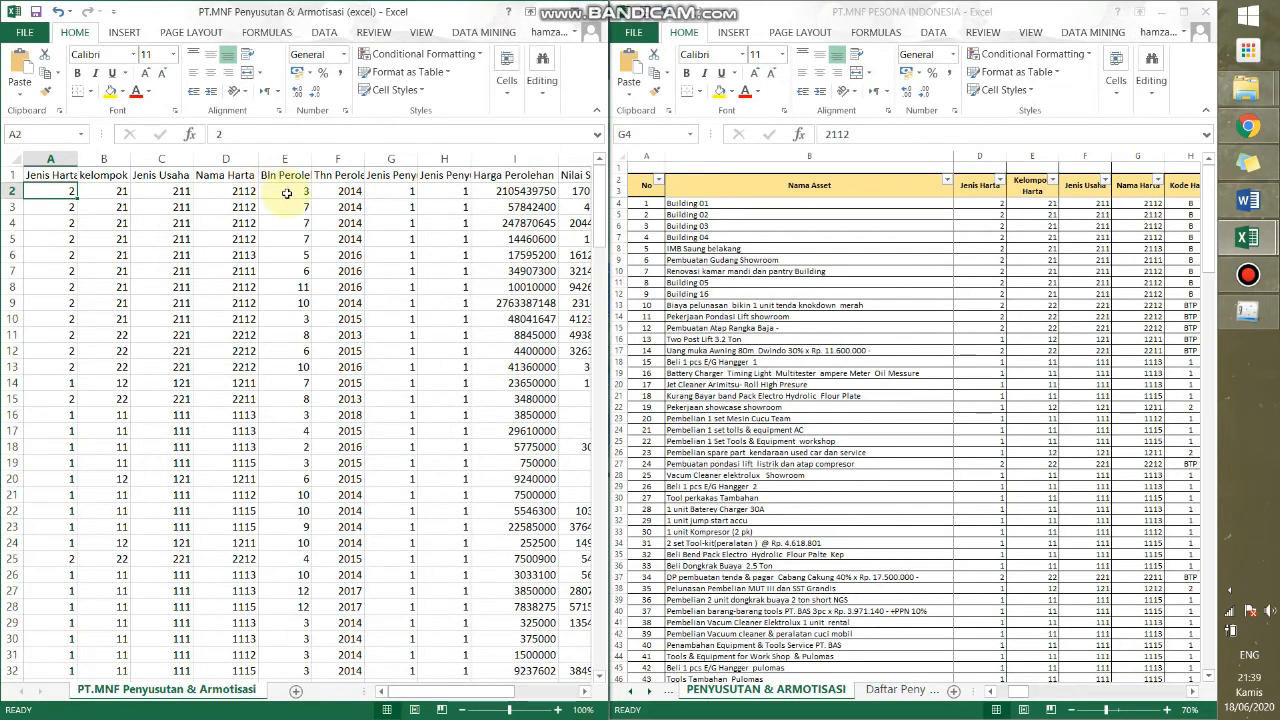
Step: Compare the acquisition month and year of Building 01 in the import workbook with Bulan Perolehan and Tahun Perolehan in the asset workbook
{"action": "left_click", "coordinate": [287, 192]}
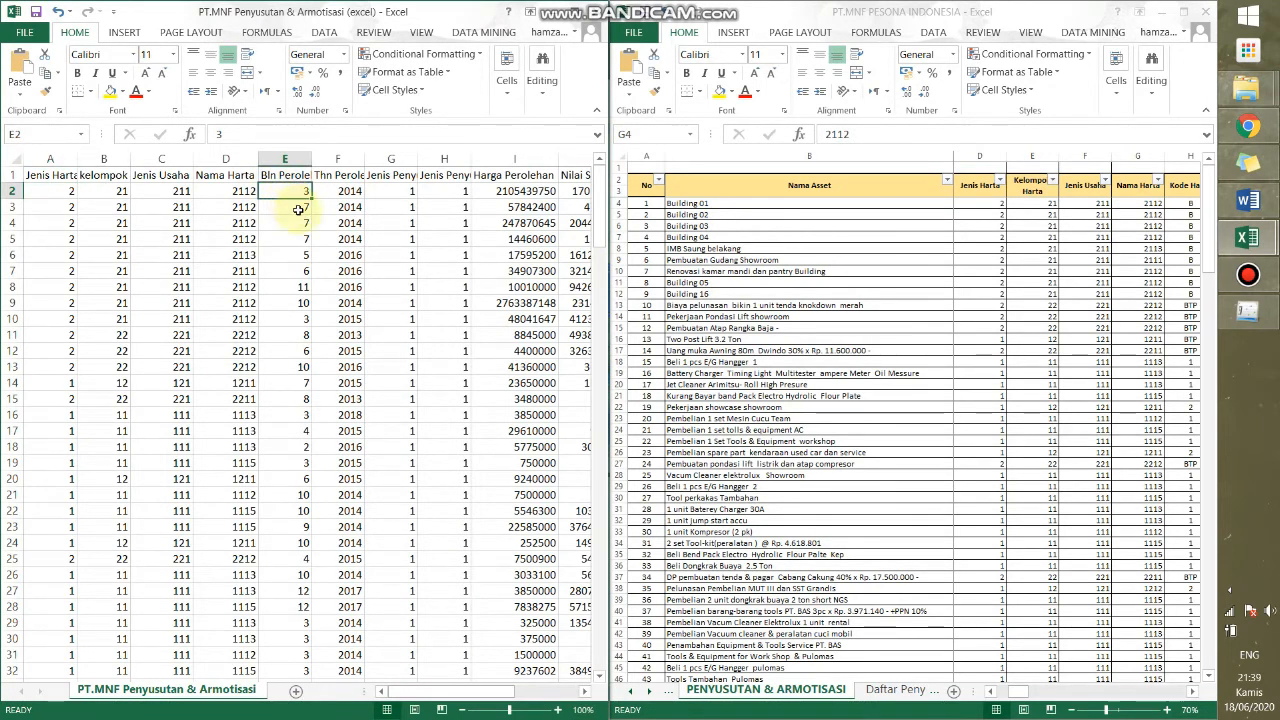
{"action": "left_click", "coordinate": [1032, 205]}
{"action": "key", "text": "Right"}
{"action": "key", "text": "Right"}
{"action": "key", "text": "Right"}
{"action": "key", "text": "Right"}
{"action": "key", "text": "Right"}
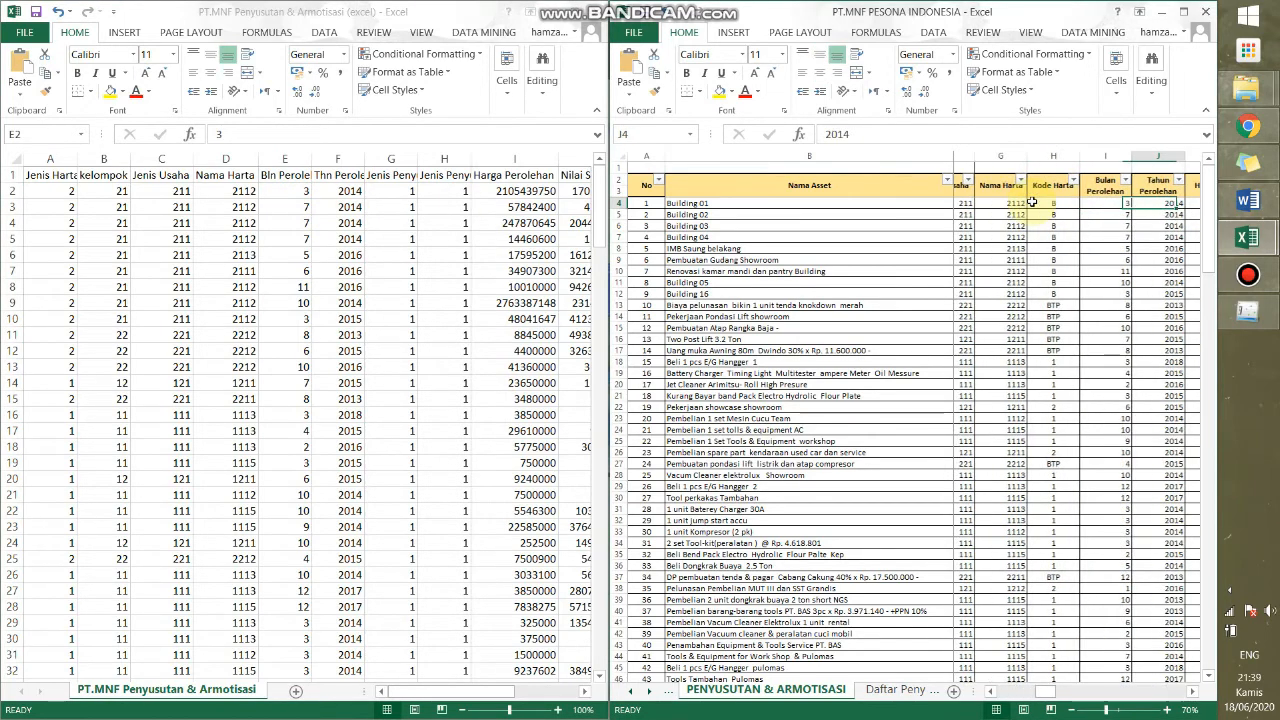
{"action": "key", "text": "Left"}
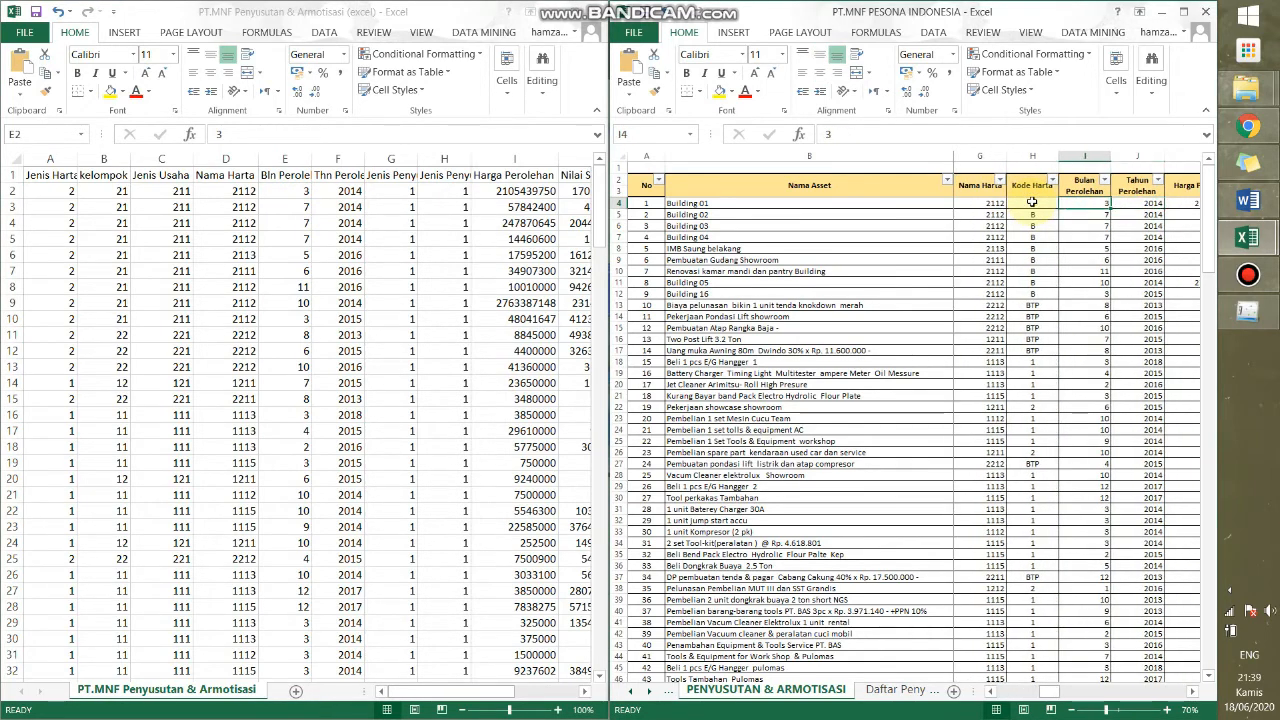
{"action": "left_click", "coordinate": [343, 194]}
{"action": "left_click", "coordinate": [343, 193]}
Step: Review Building 01's two Jenis Penyusutan codes and compare its Harga Perolehan between the import and asset workbooks
{"action": "key", "text": "Right"}
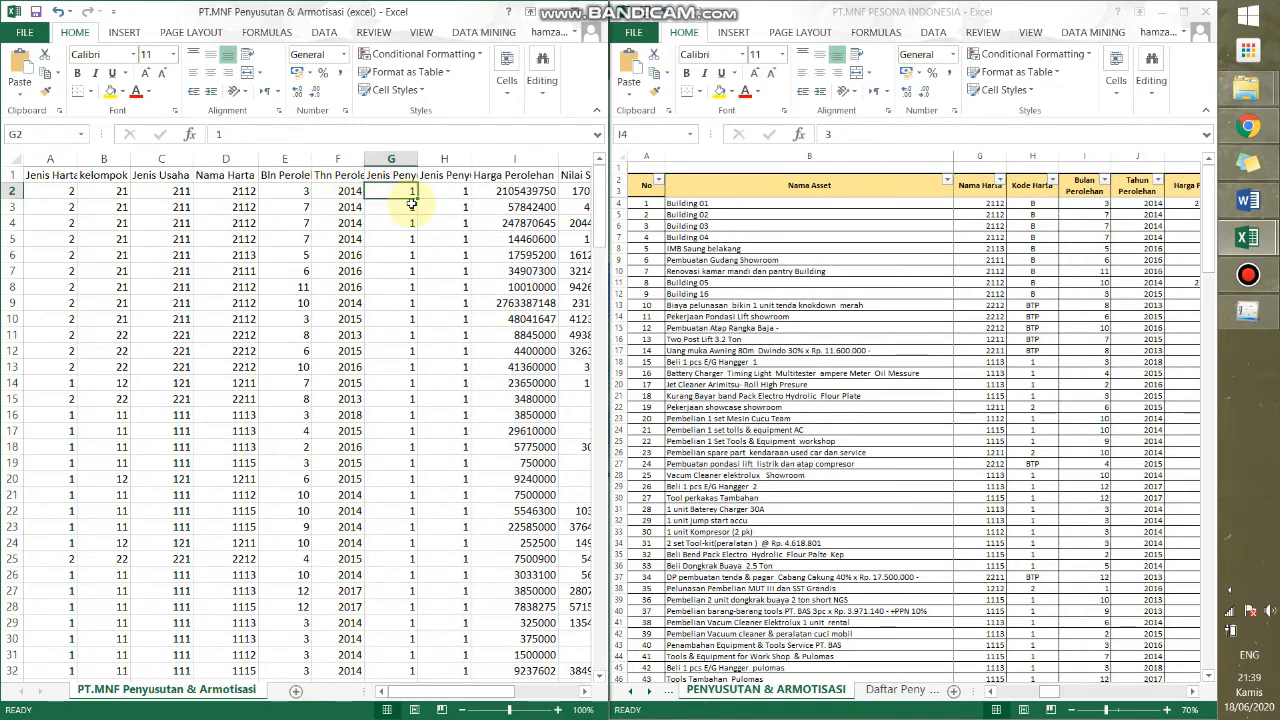
{"action": "key", "text": "Right"}
{"action": "key", "text": "Right"}
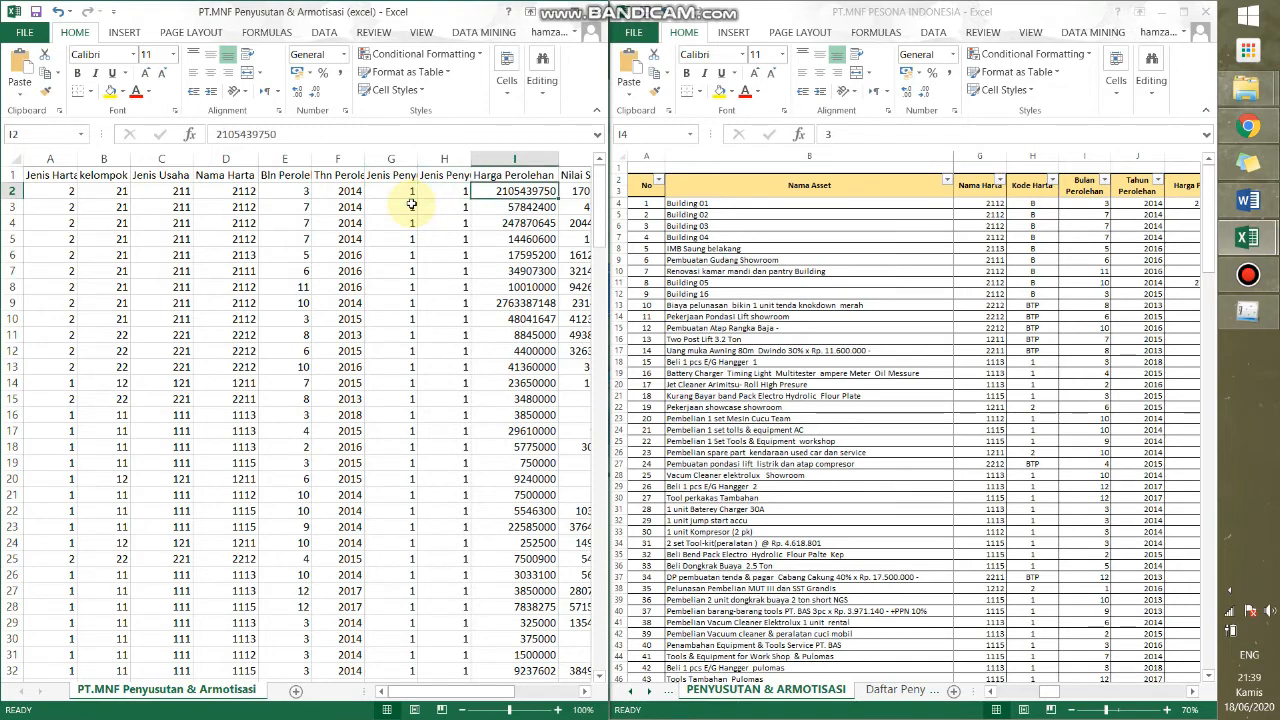
{"action": "key", "text": "alt+Tab"}
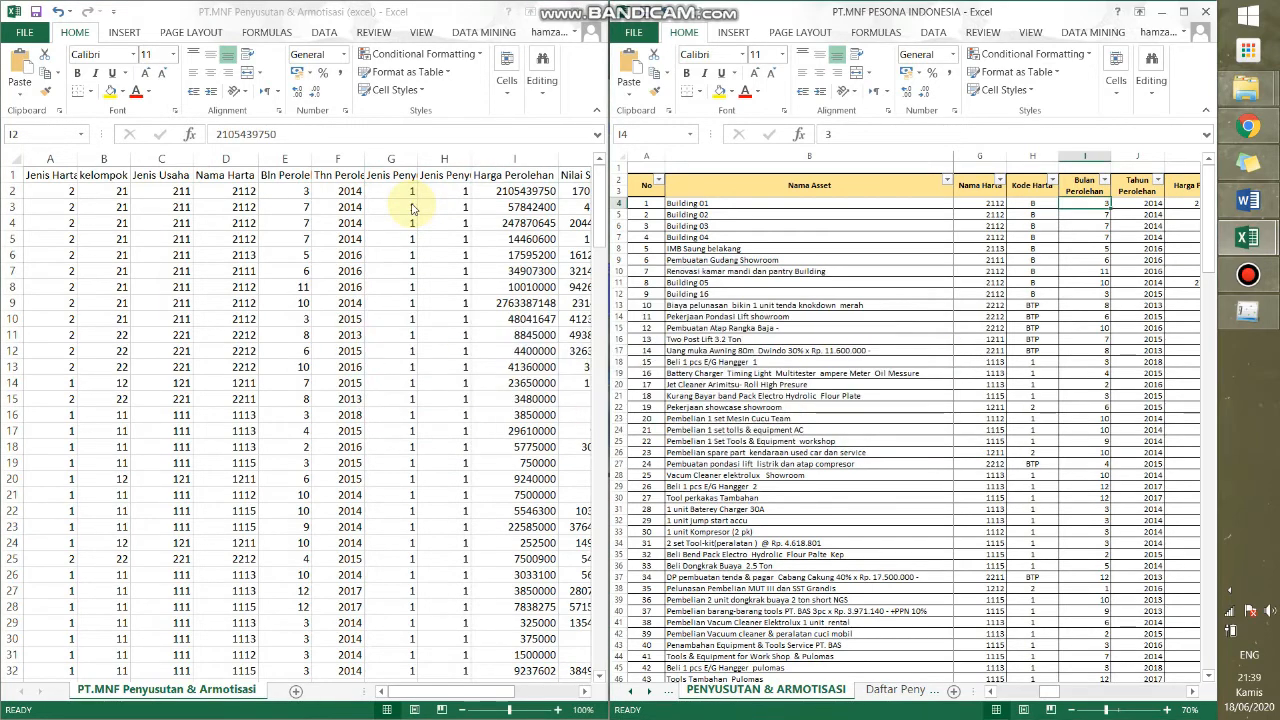
{"action": "key", "text": "Right"}
{"action": "key", "text": "Right"}
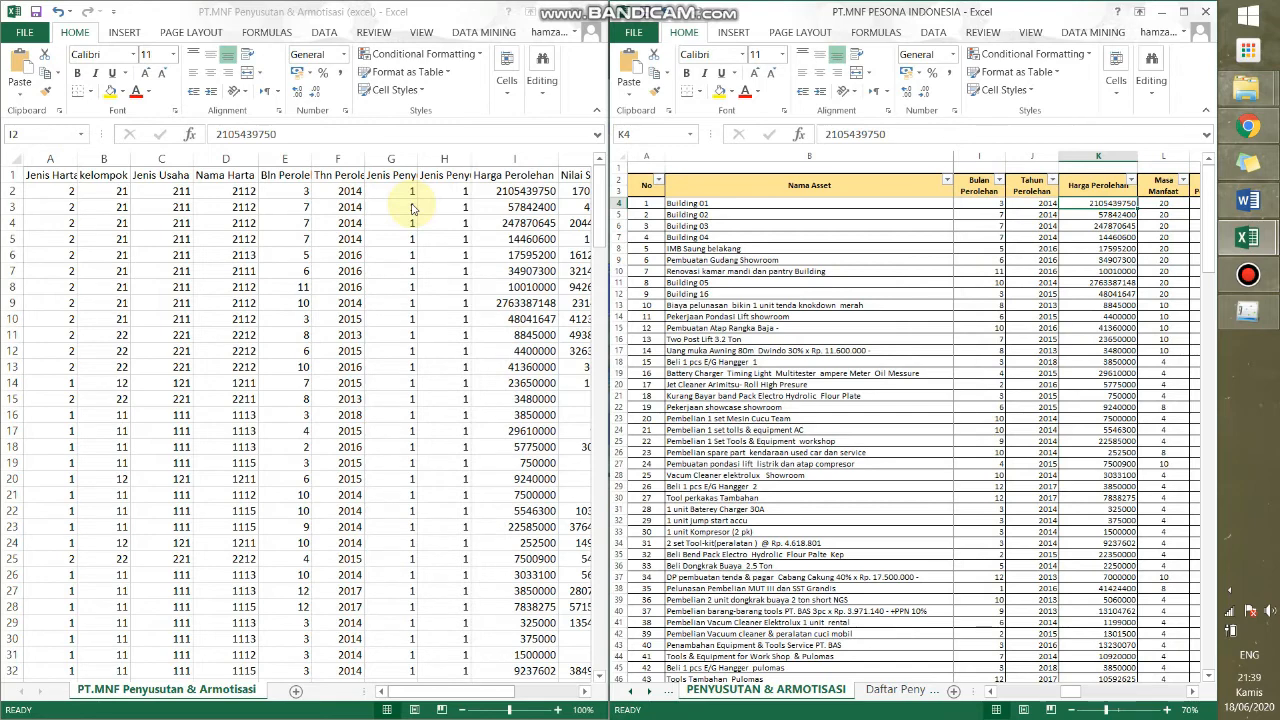
Step: Compare Building 01's Nilai Sisa Buku in the import workbook with its Nilai Sisa Buku Awal Tahun 2018 in the asset workbook
{"action": "key", "text": "alt+Tab"}
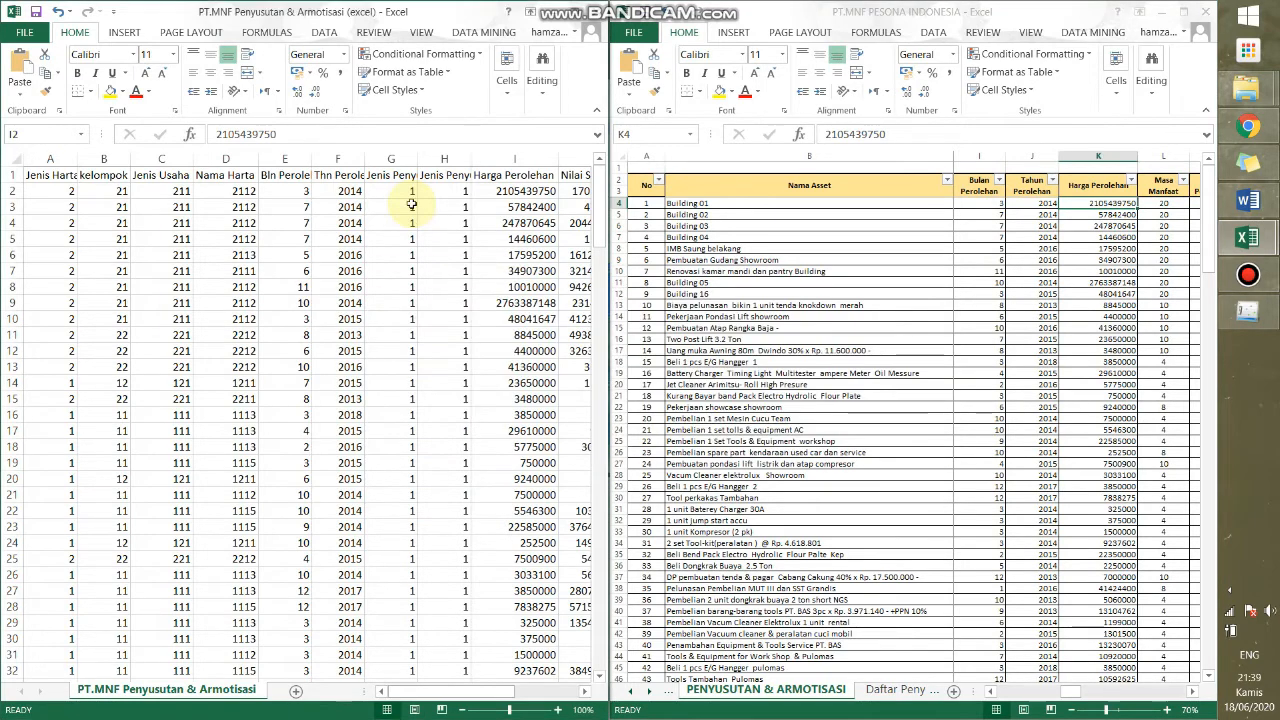
{"action": "key", "text": "Right"}
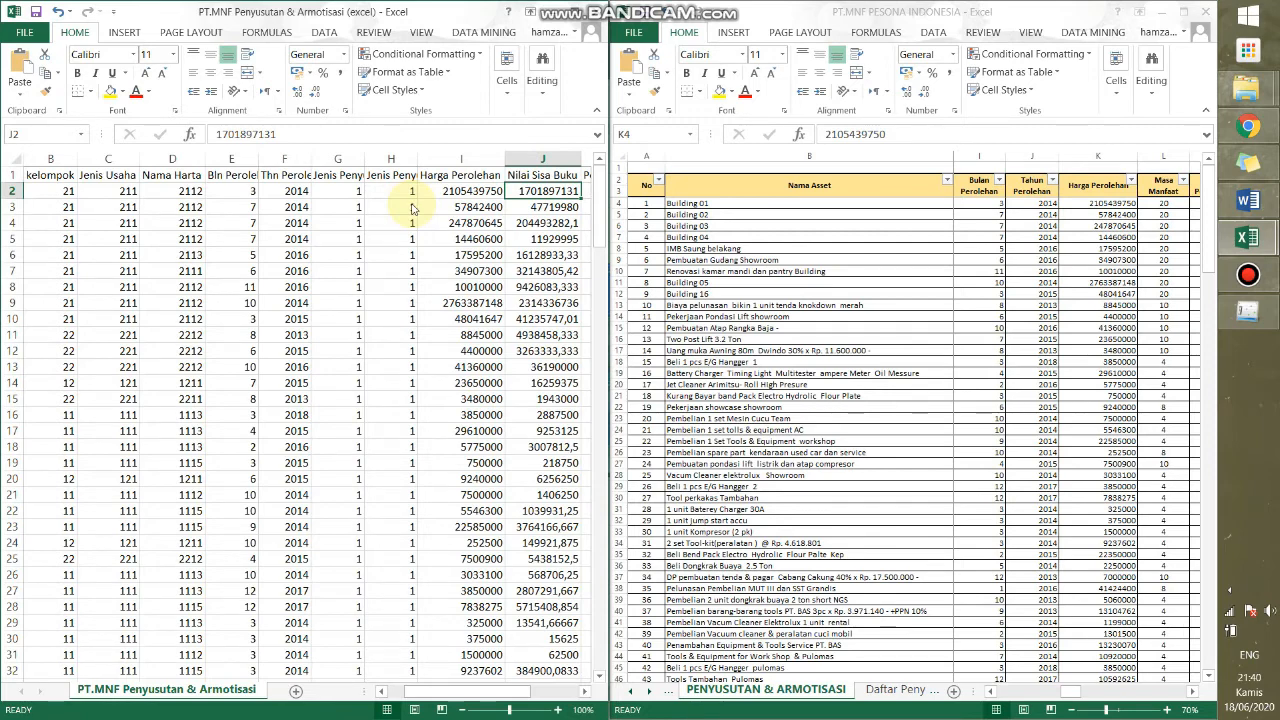
{"action": "key", "text": "alt+Tab"}
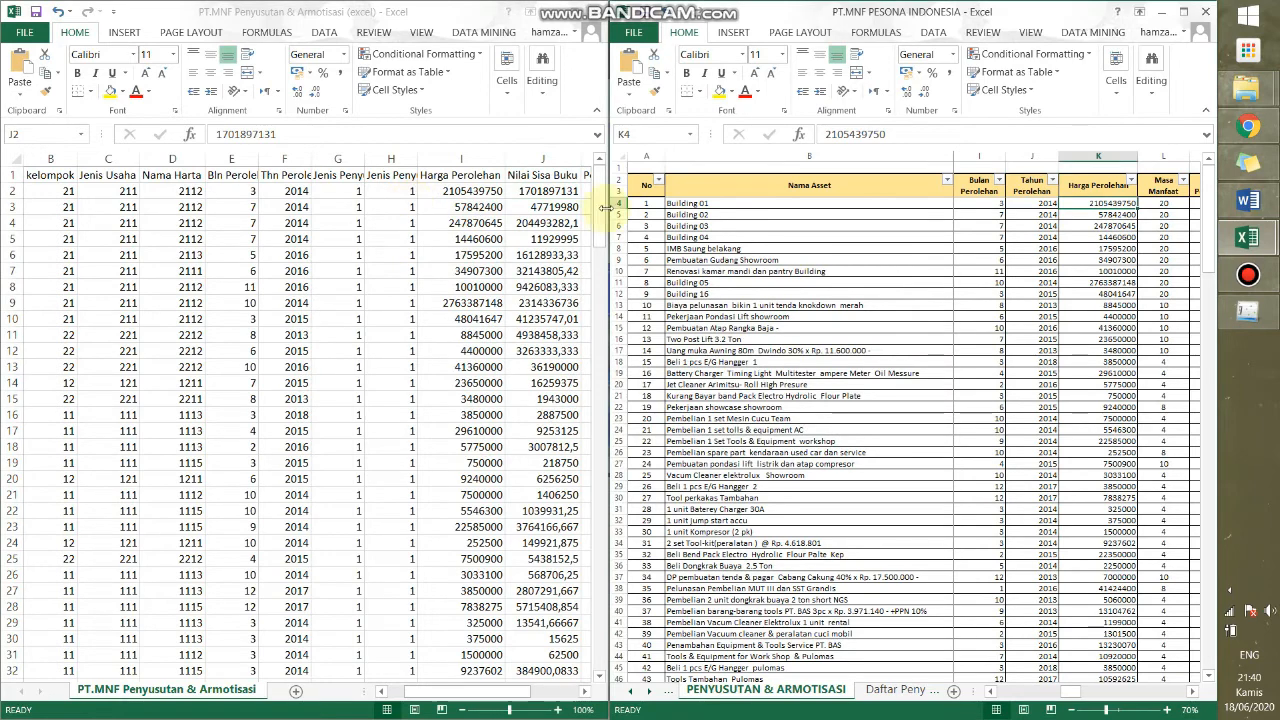
{"action": "left_click", "coordinate": [822, 203]}
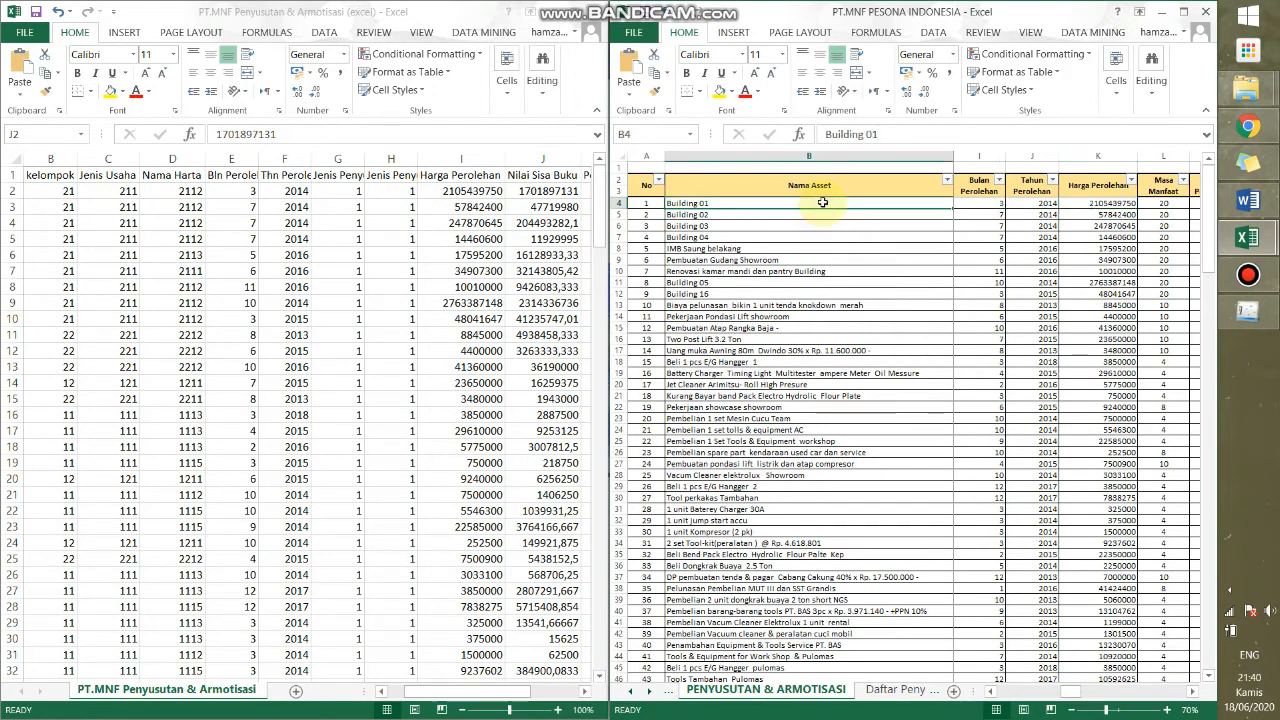
{"action": "key", "text": "Right"}
{"action": "key", "text": "Right"}
{"action": "key", "text": "Right"}
{"action": "key", "text": "Right"}
{"action": "key", "text": "Right"}
{"action": "key", "text": "Right"}
{"action": "key", "text": "Right"}
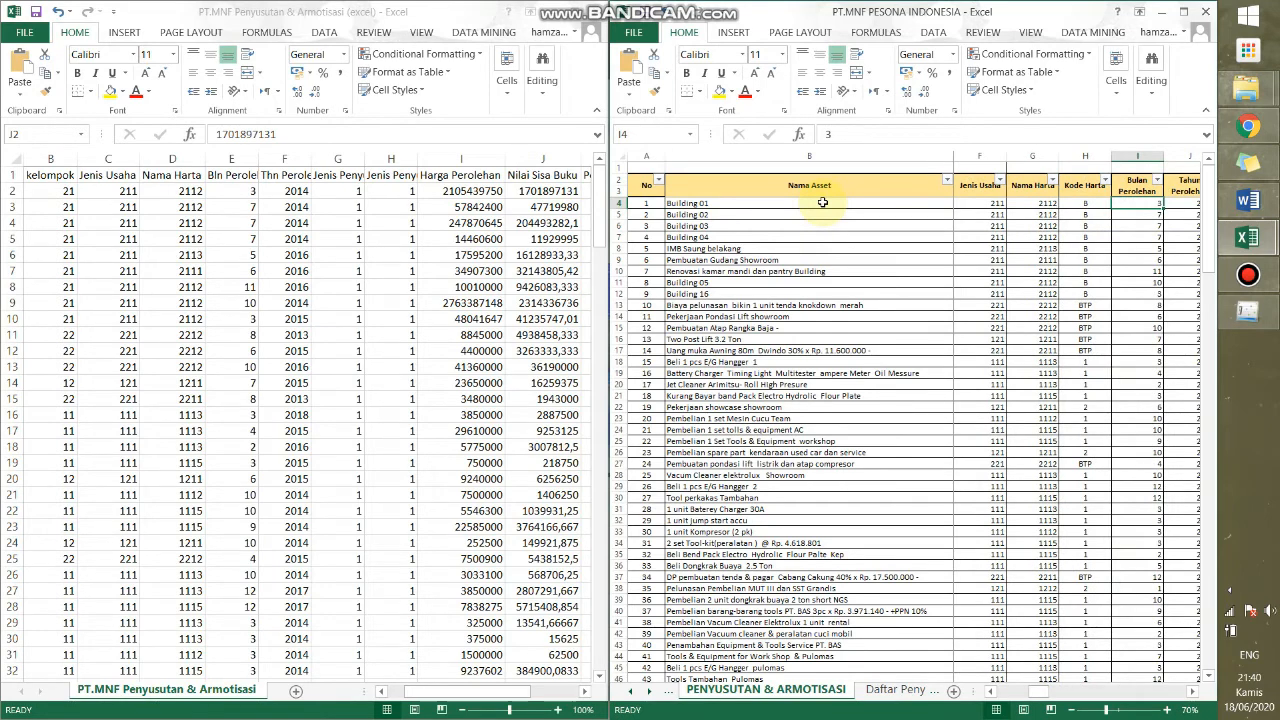
{"action": "key", "text": "Right"}
{"action": "key", "text": "Right"}
{"action": "key", "text": "Right"}
{"action": "key", "text": "Right"}
{"action": "key", "text": "Right"}
{"action": "key", "text": "Right"}
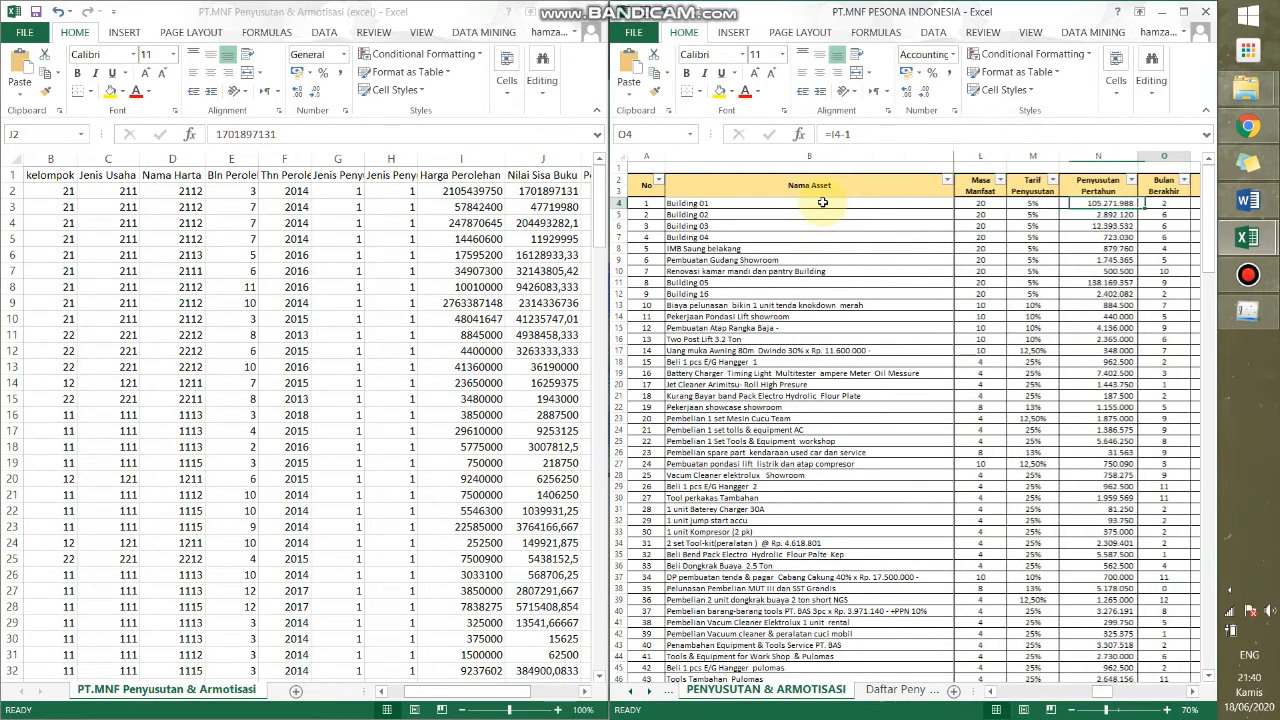
{"action": "key", "text": "Right"}
{"action": "key", "text": "Right"}
{"action": "key", "text": "Right"}
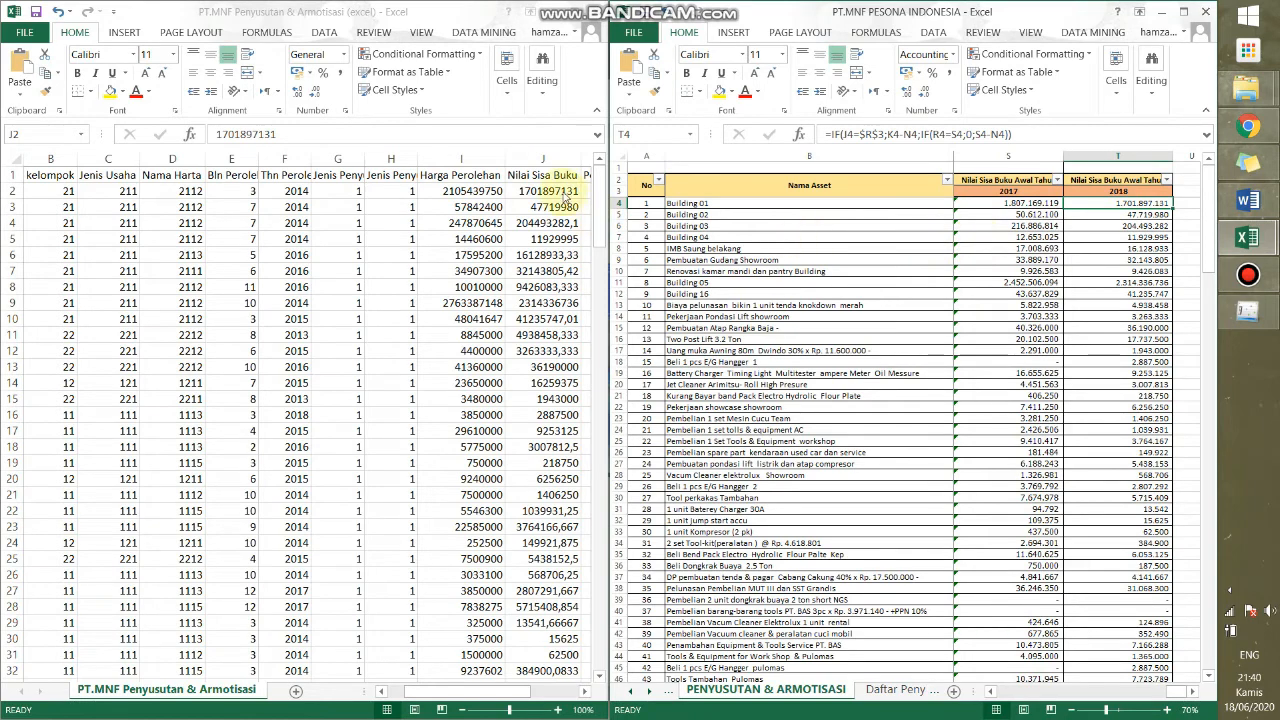
Step: Compare Building 01's Penyusutan fiskal tahun ini in the import workbook with its Beban Penyusutan 2018 in the asset workbook
{"action": "left_click", "coordinate": [553, 177]}
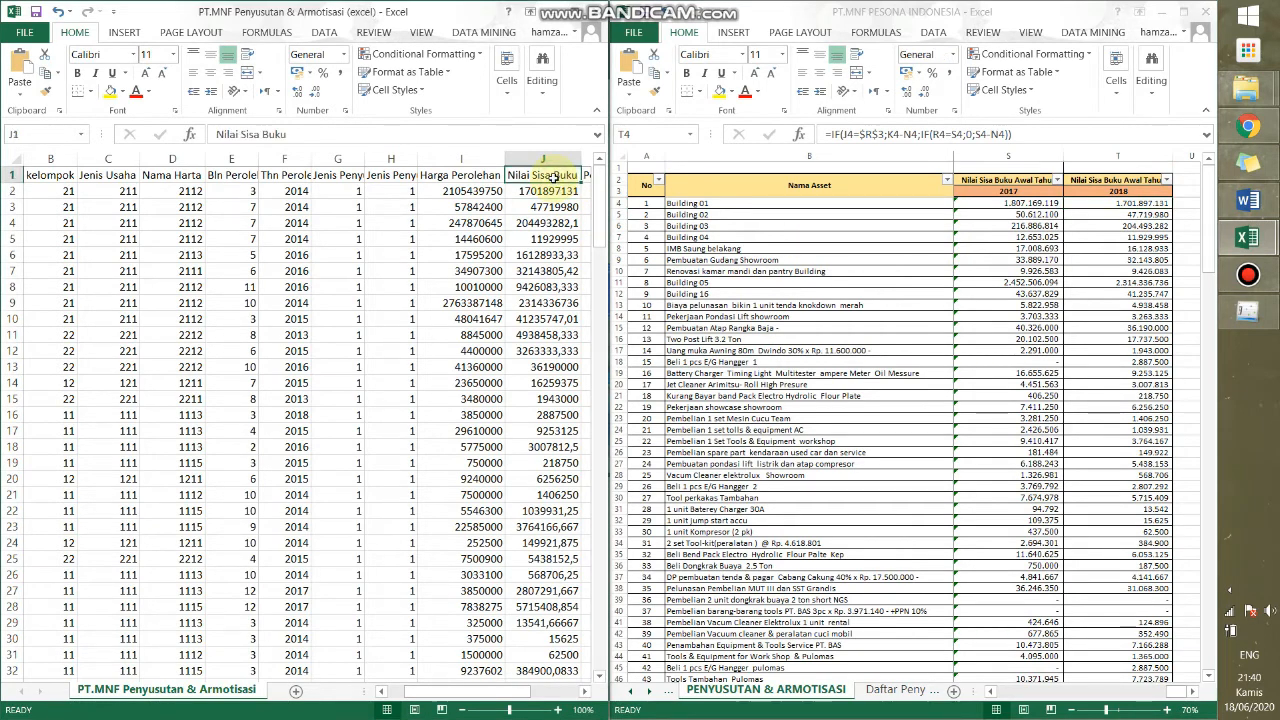
{"action": "key", "text": "Right"}
{"action": "key", "text": "Down"}
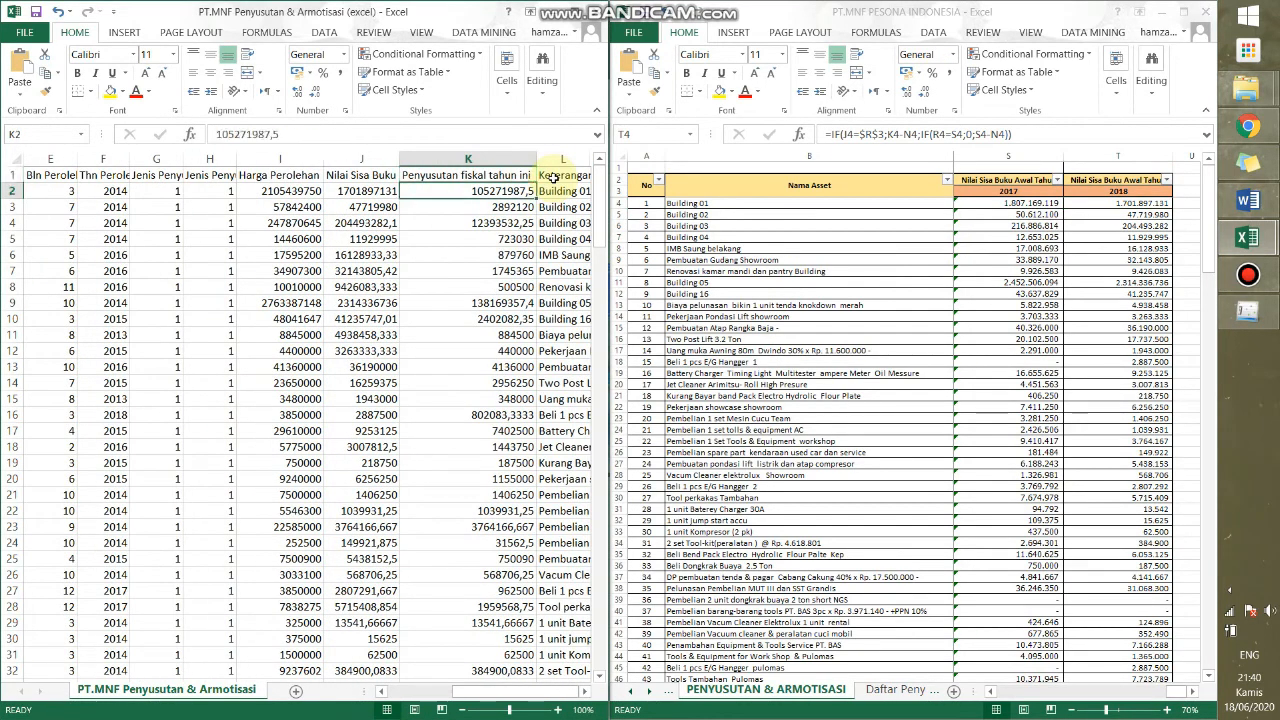
{"action": "key", "text": "Up"}
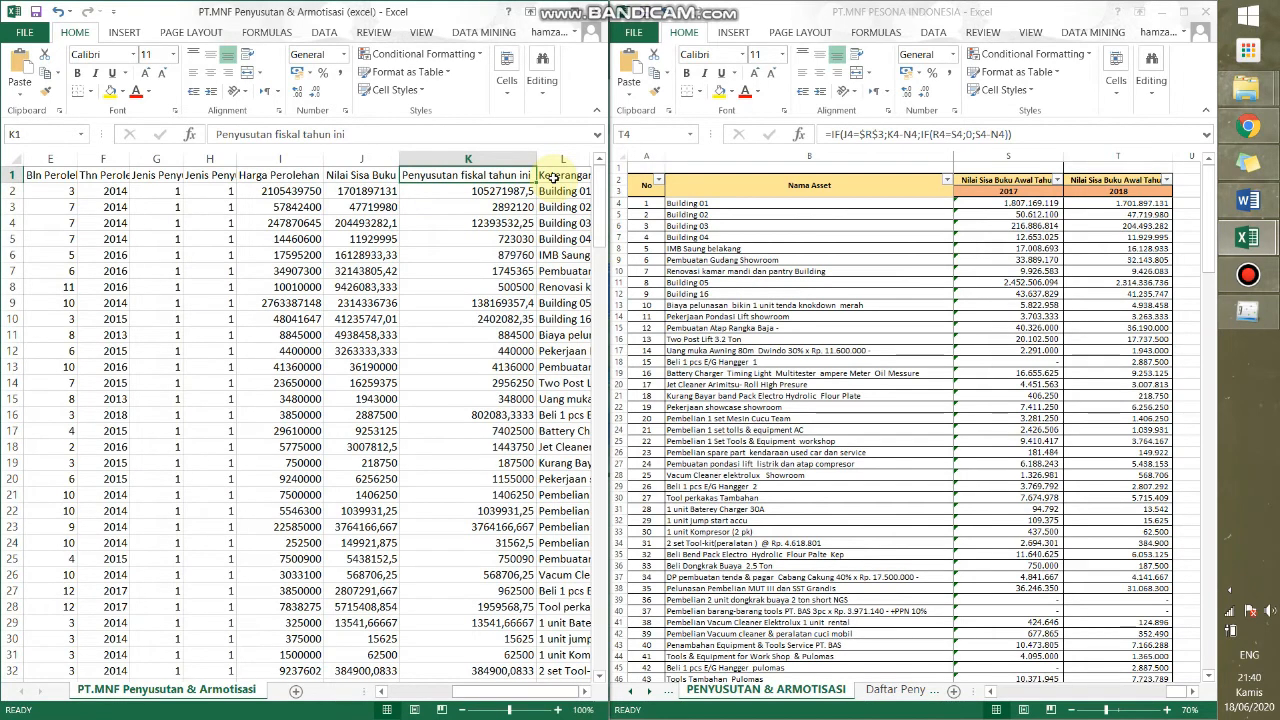
{"action": "left_click", "coordinate": [997, 190]}
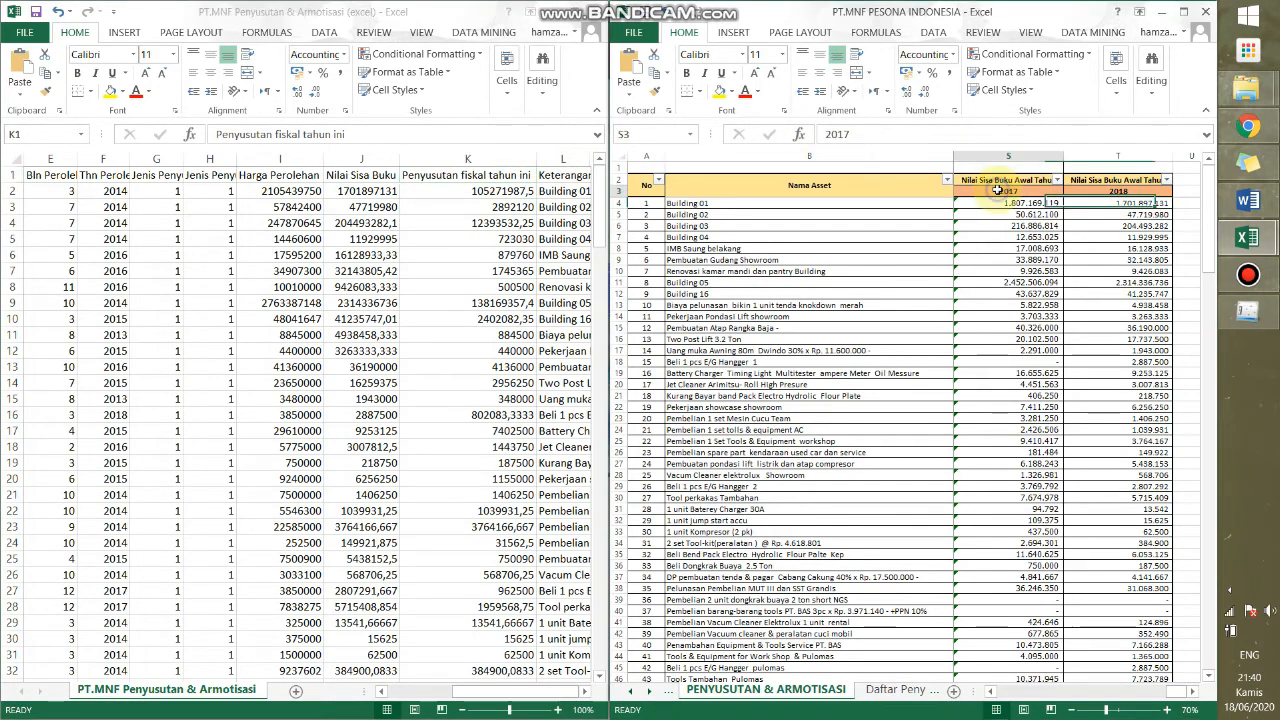
{"action": "key", "text": "Left"}
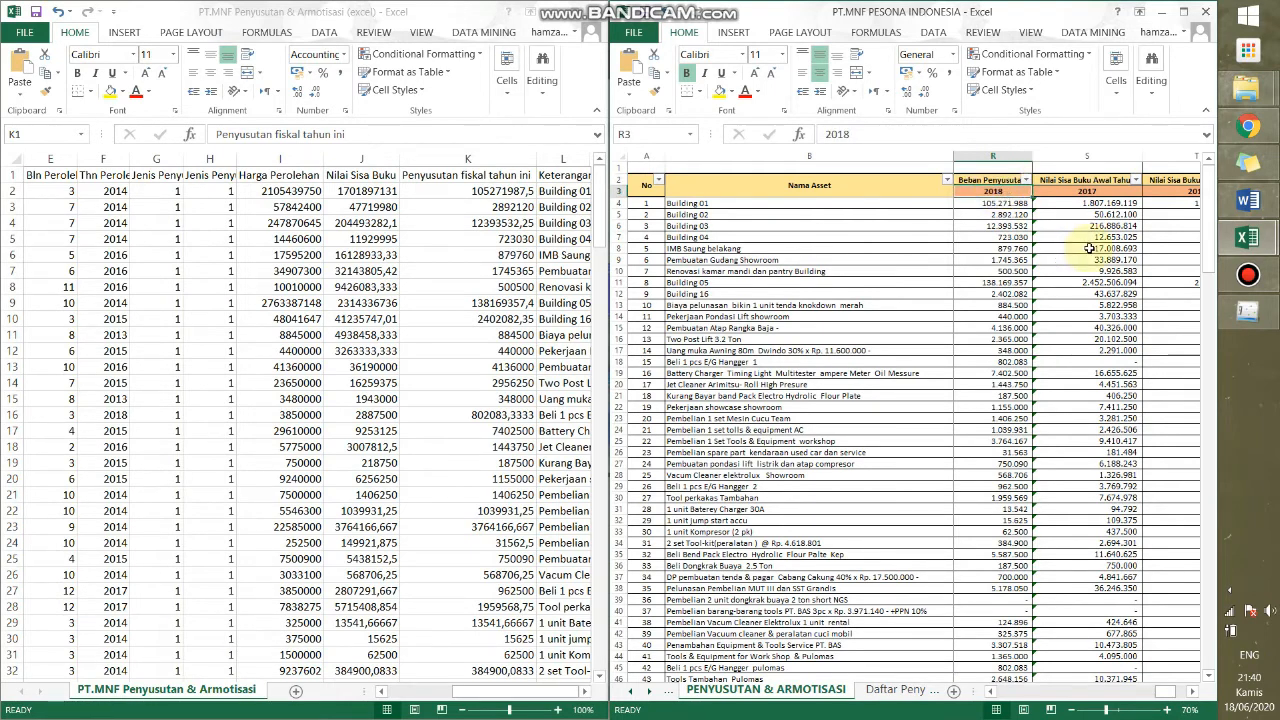
{"action": "key", "text": "Down"}
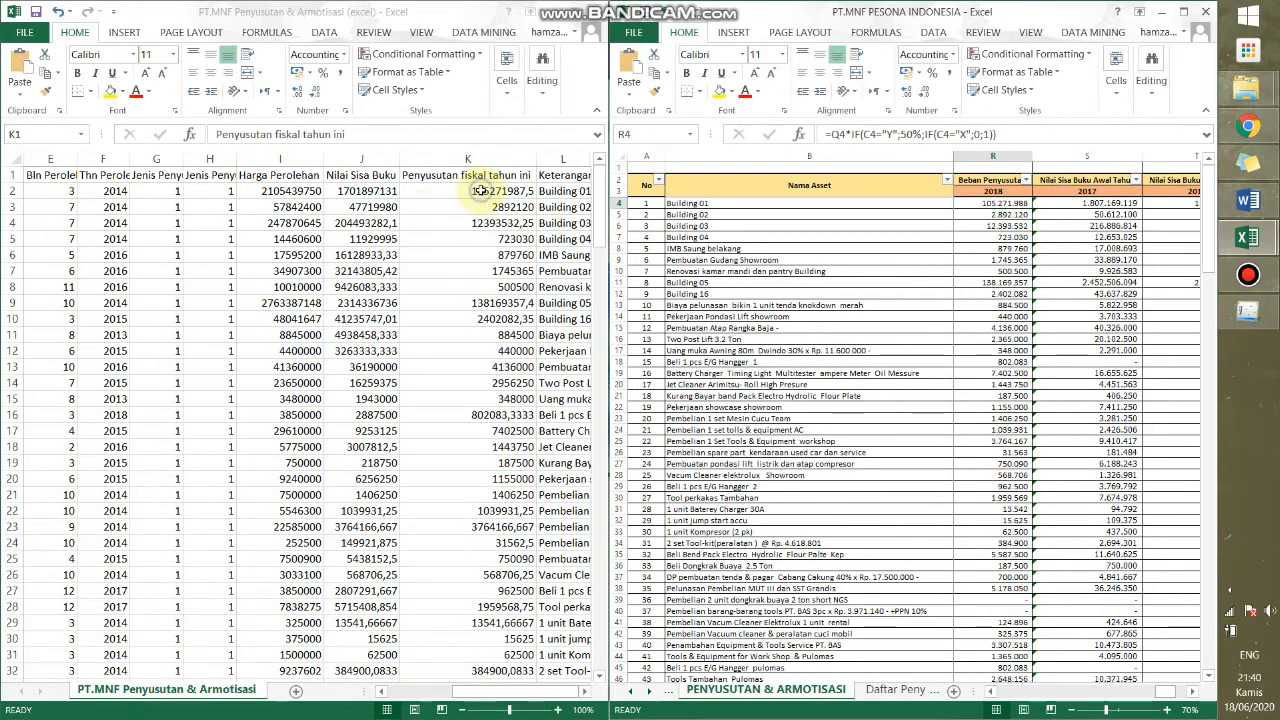
Step: Examine the Keterangan nama harta column in the import workbook, which holds the asset names
{"action": "key", "text": "alt+Tab"}
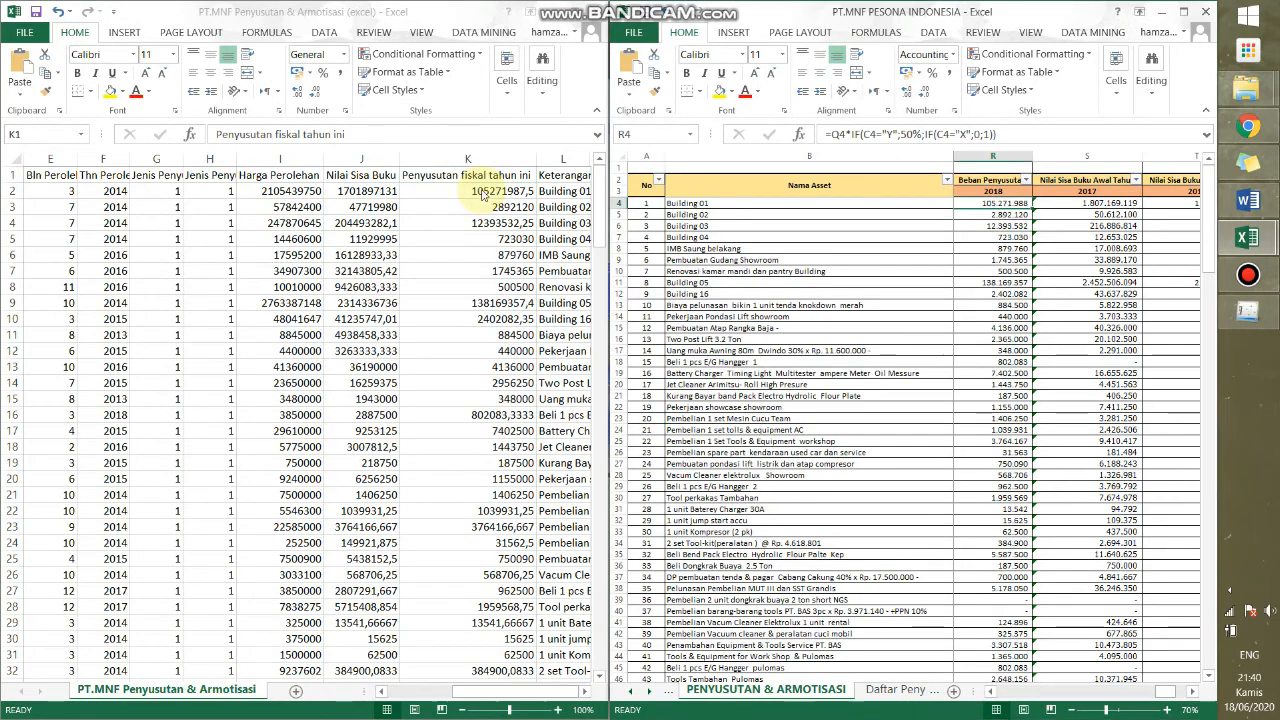
{"action": "key", "text": "Right"}
{"action": "key", "text": "alt+Tab"}
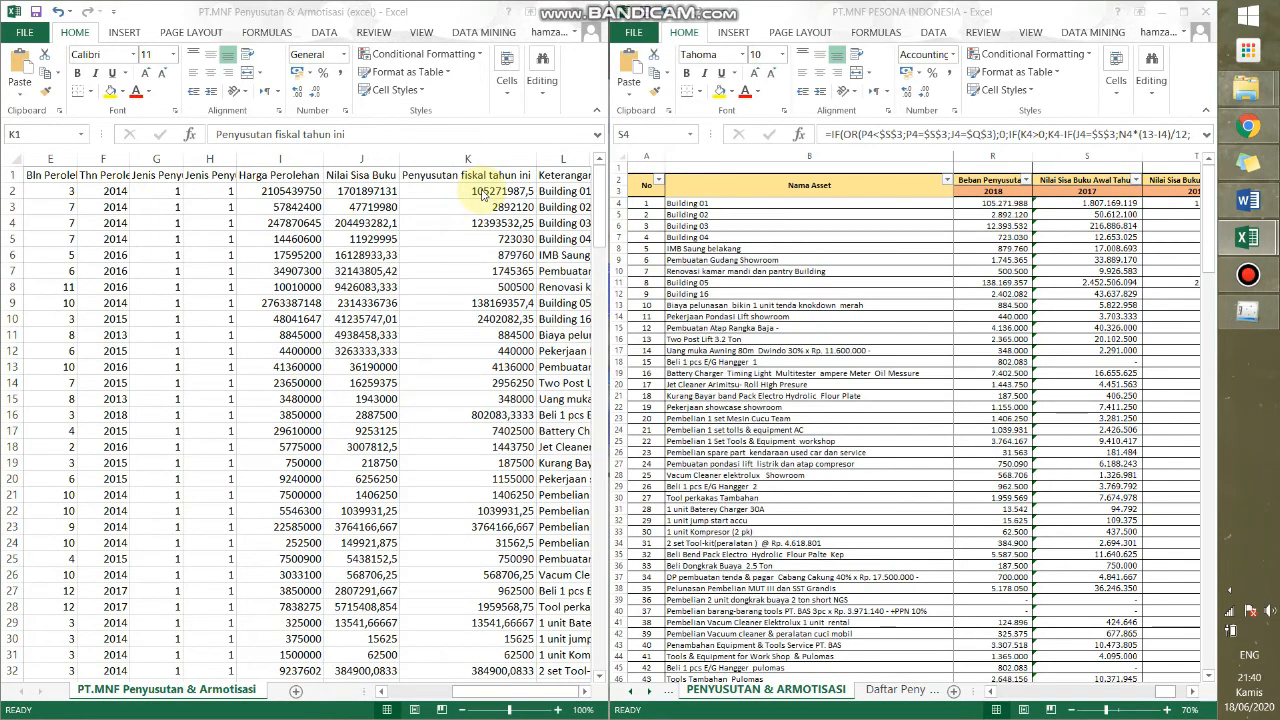
{"action": "key", "text": "Right"}
{"action": "key", "text": "Right"}
{"action": "key", "text": "Left"}
{"action": "key", "text": "Right"}
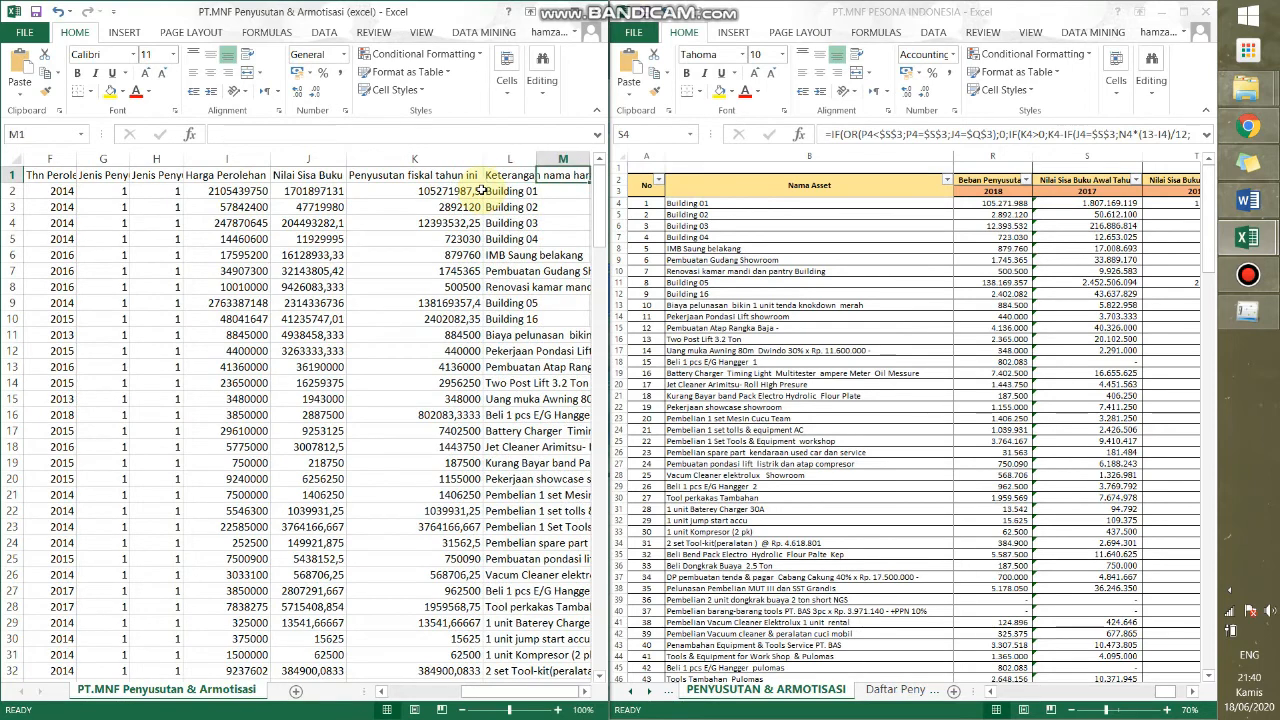
{"action": "key", "text": "Right"}
{"action": "key", "text": "Left"}
{"action": "key", "text": "Left"}
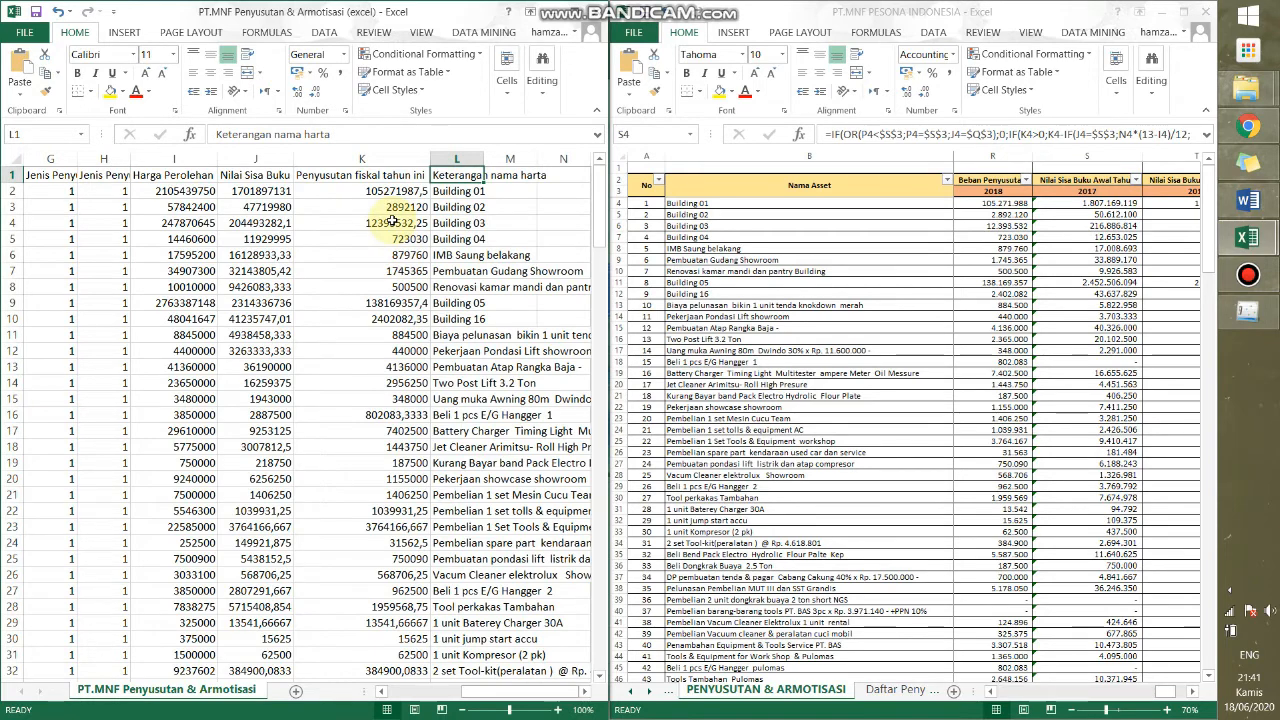
Step: Try to save the import workbook as CSV (Comma delimited) in the Tugas Punya Aku folder
{"action": "left_click", "coordinate": [212, 204]}
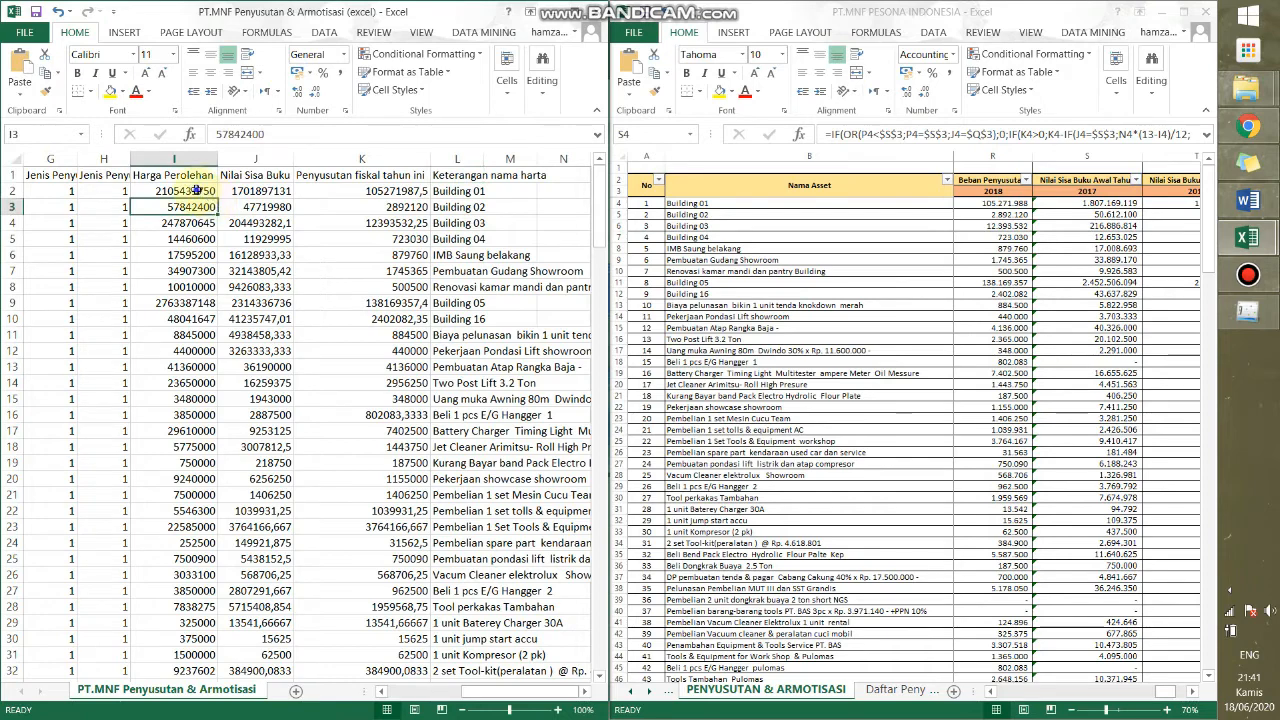
{"action": "left_click", "coordinate": [30, 33]}
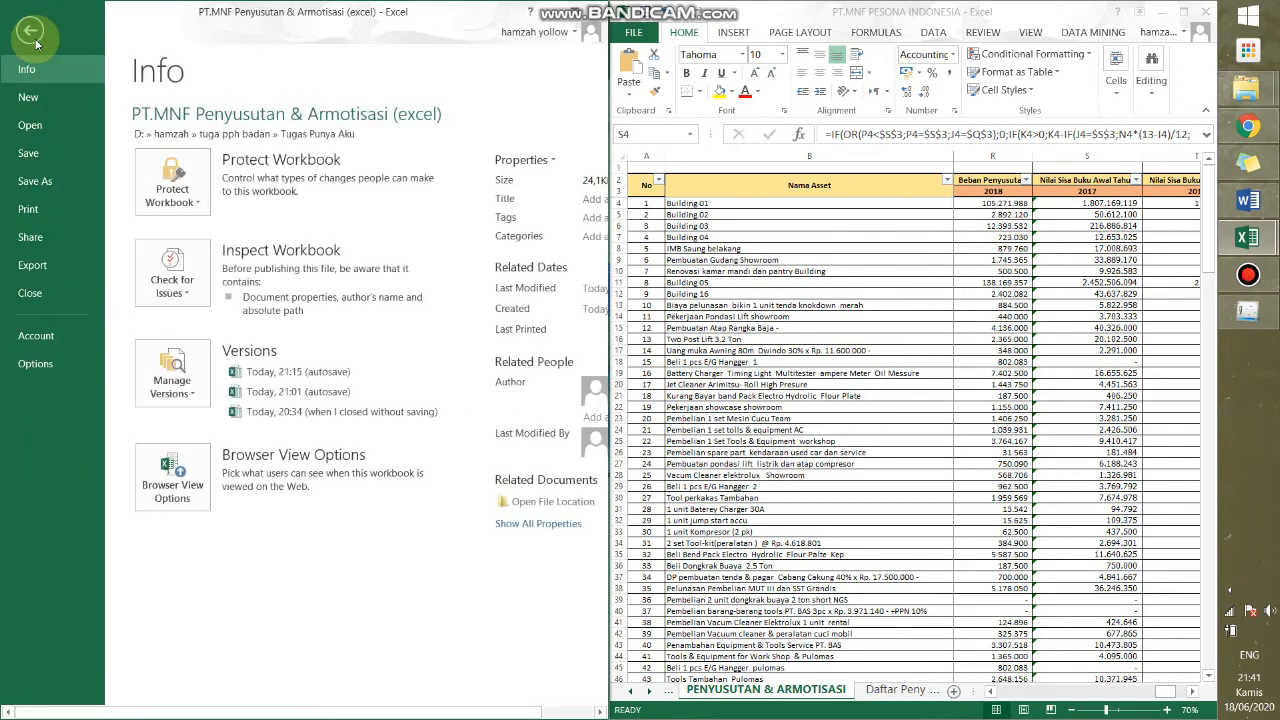
{"action": "left_click", "coordinate": [53, 178]}
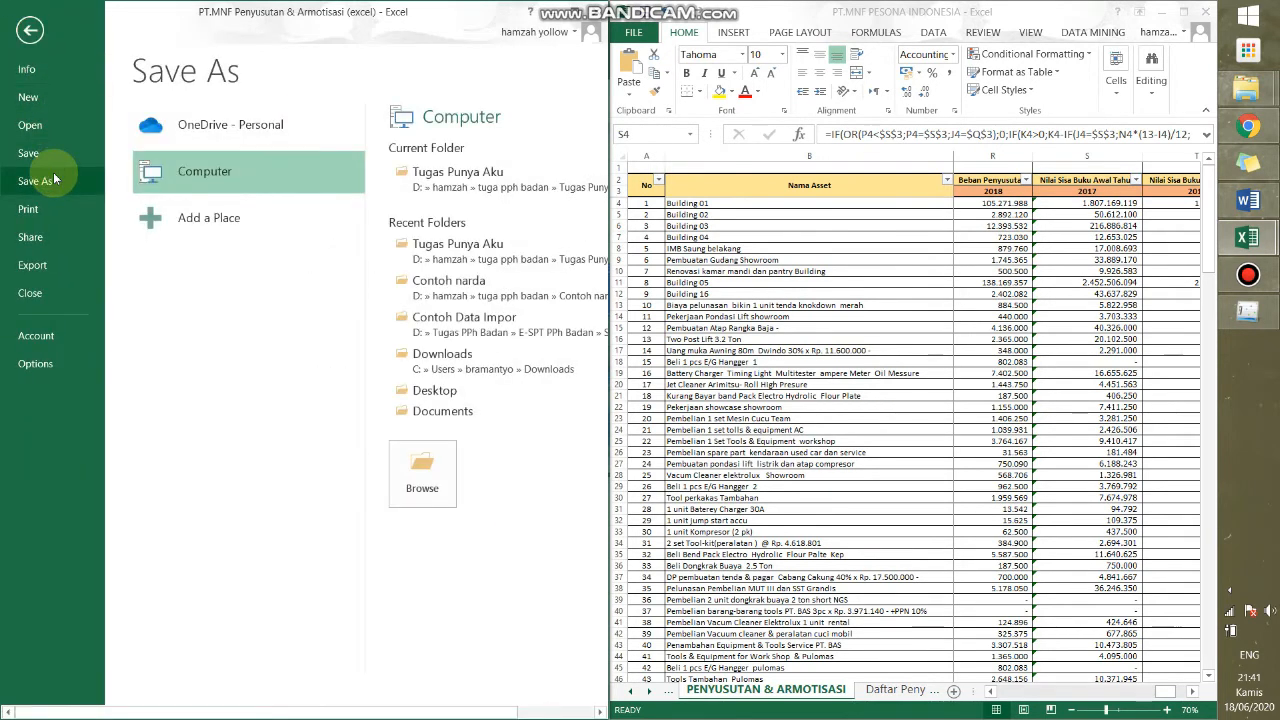
{"action": "left_click", "coordinate": [450, 186]}
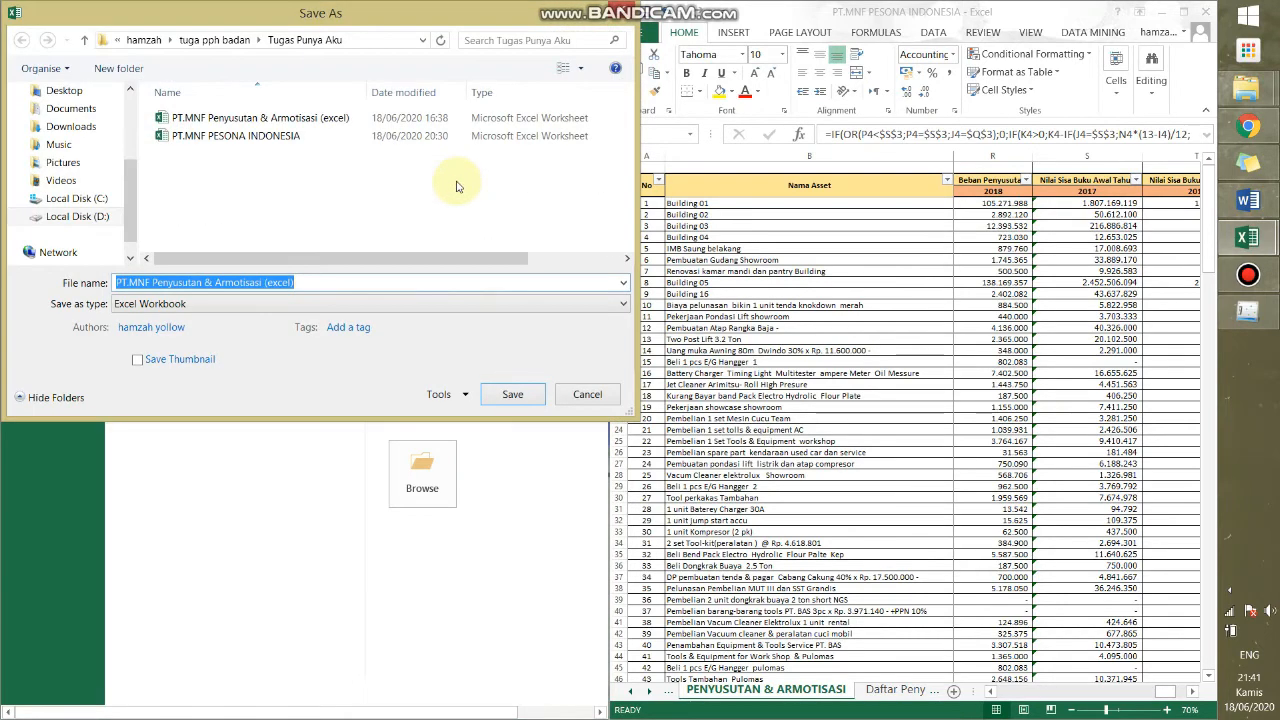
{"action": "left_click", "coordinate": [306, 303]}
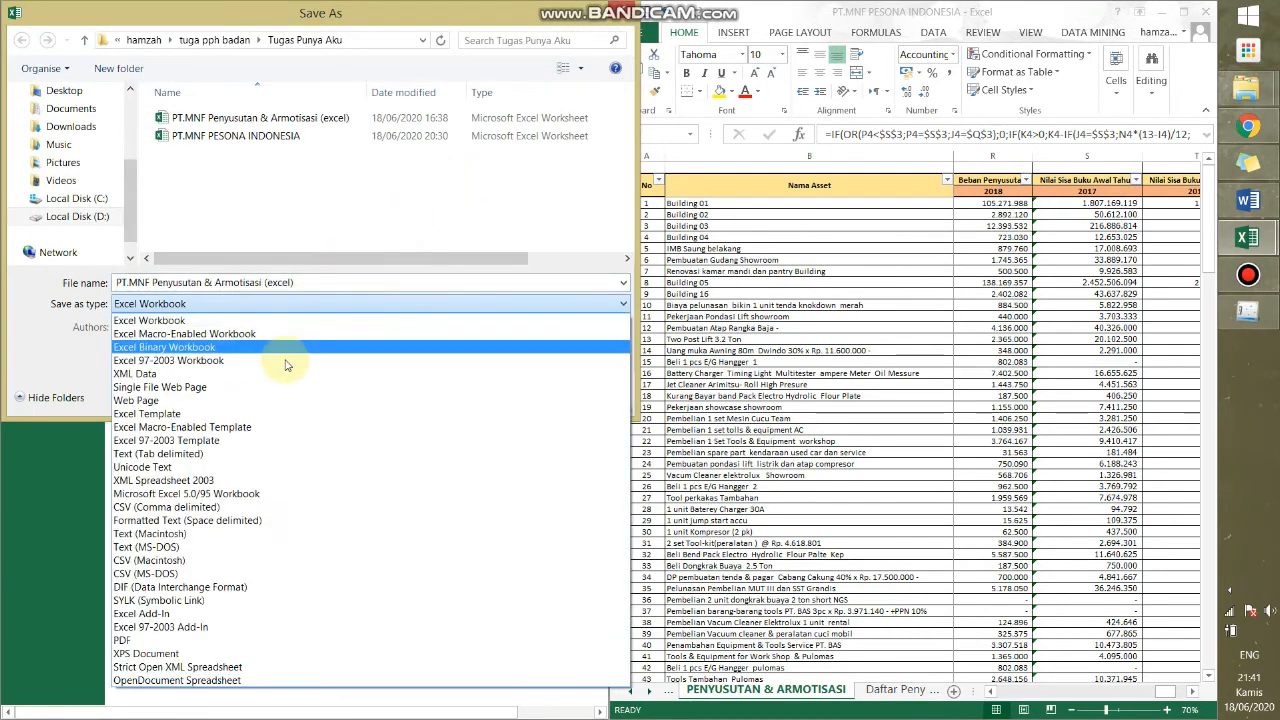
{"action": "left_click", "coordinate": [245, 505]}
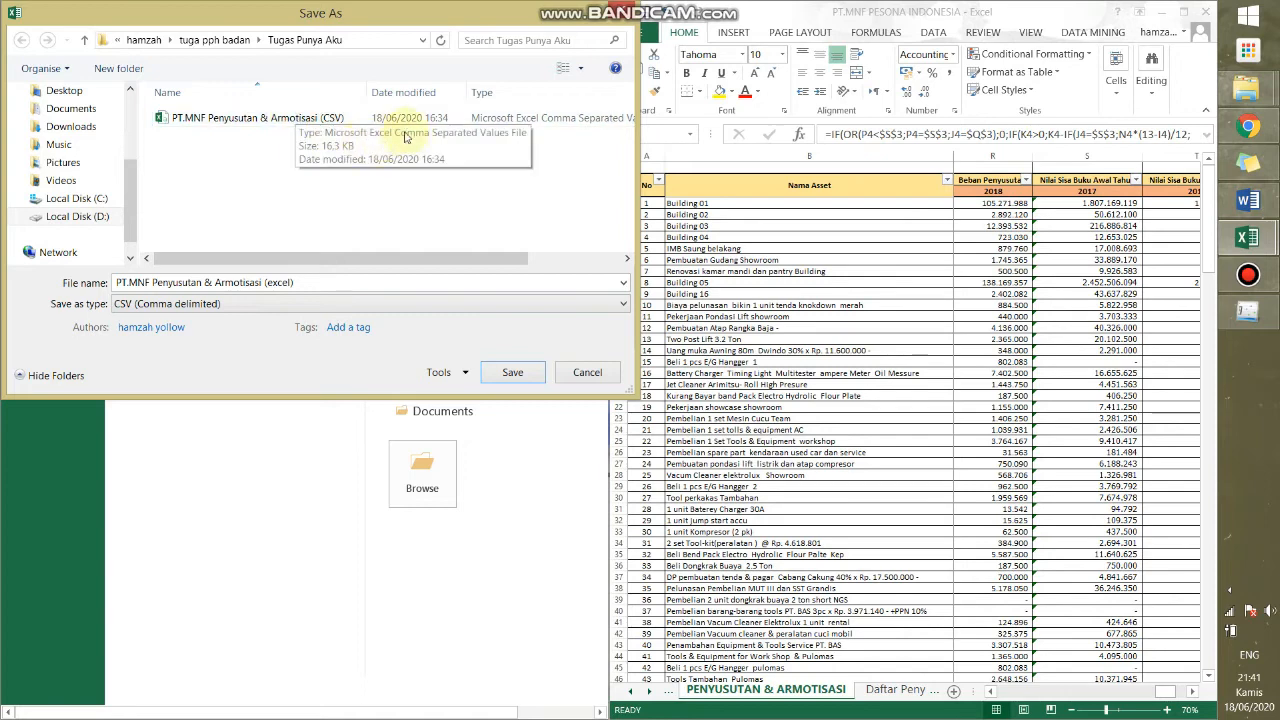
{"action": "left_click", "coordinate": [590, 373]}
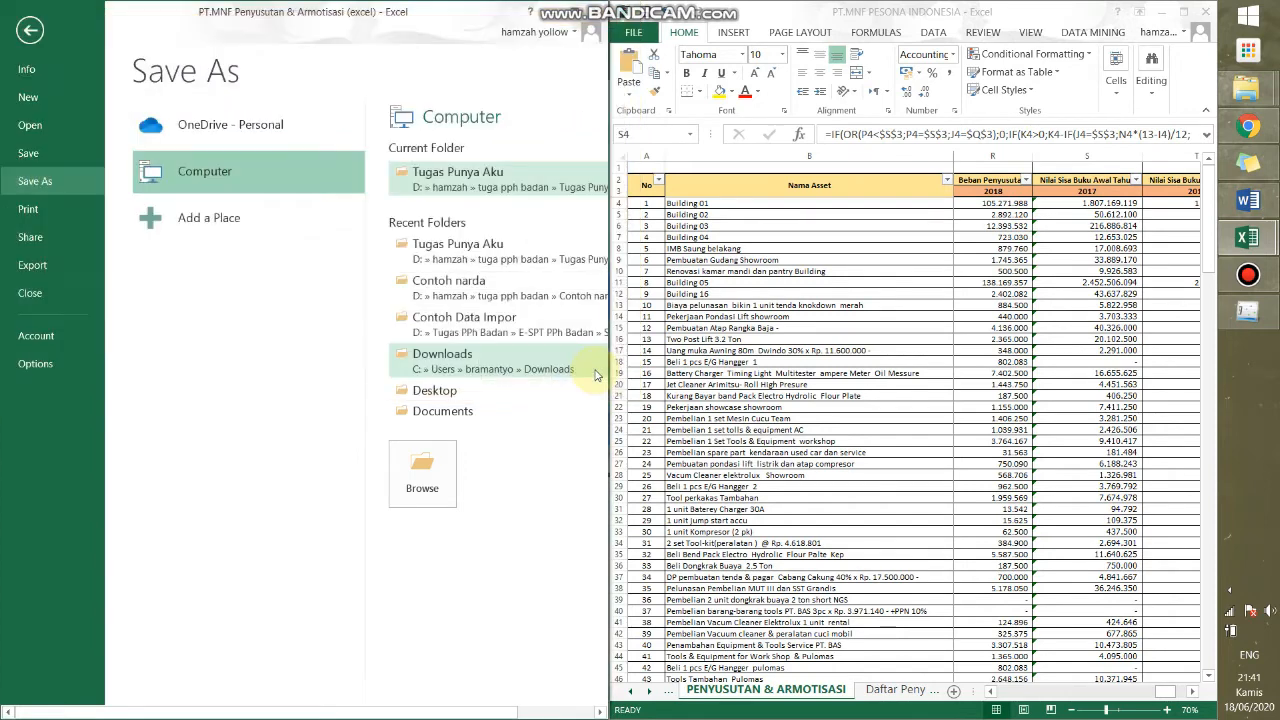
{"action": "left_click", "coordinate": [561, 10]}
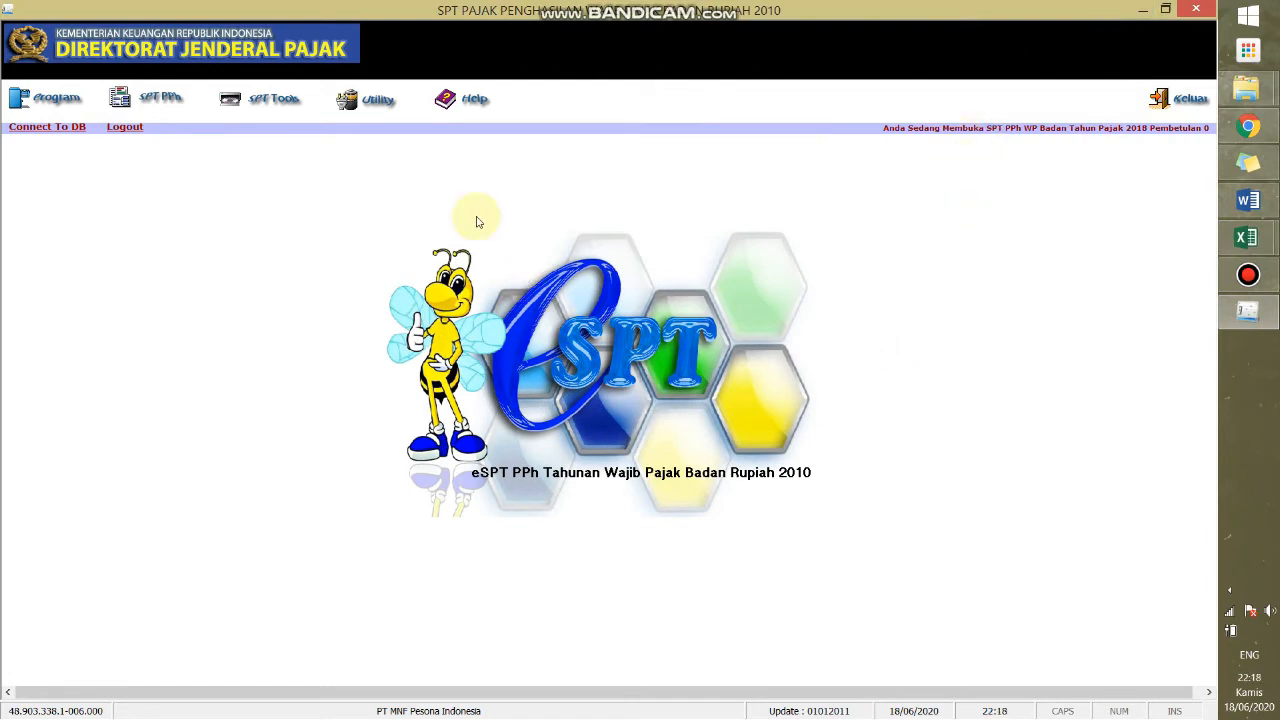
Step: Open the eSPT data import for Penyusutan dan Amortisasi Fiskal Badan, setting Tahun Pajak to 2018 as in the assignment document
{"action": "left_click", "coordinate": [385, 100]}
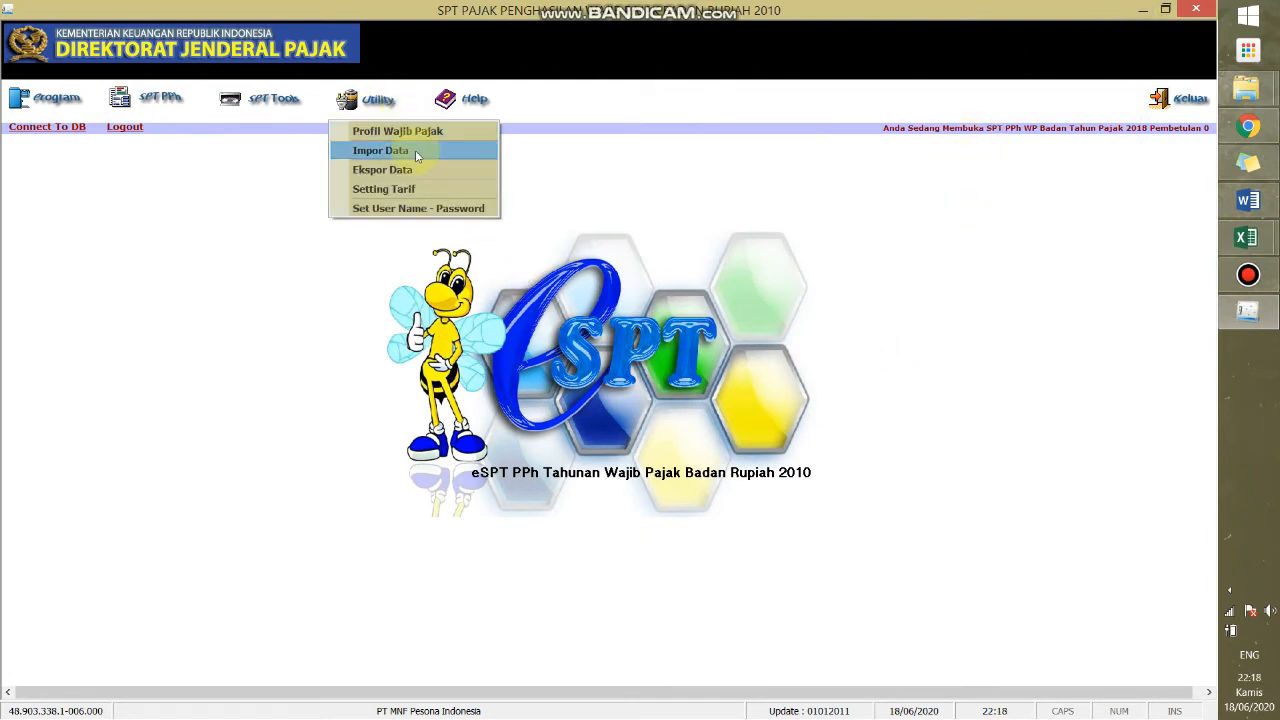
{"action": "left_click", "coordinate": [416, 152]}
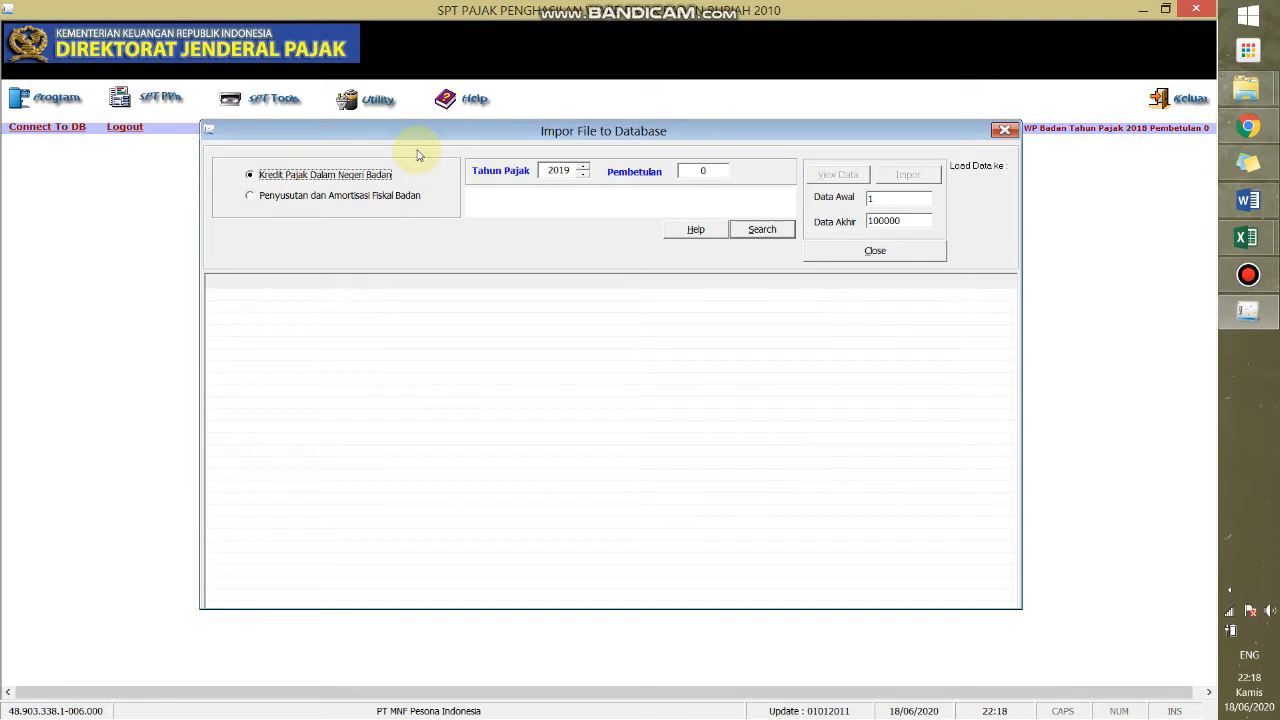
{"action": "left_click", "coordinate": [400, 201]}
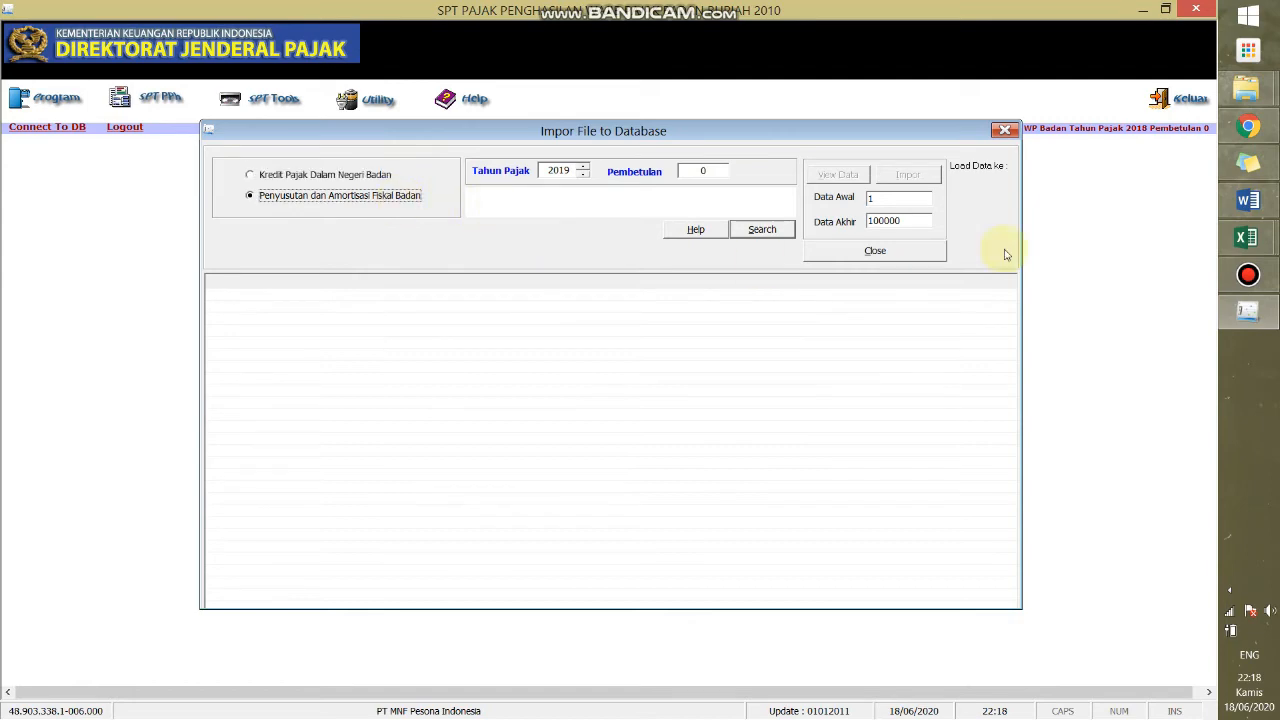
{"action": "left_click", "coordinate": [1250, 205]}
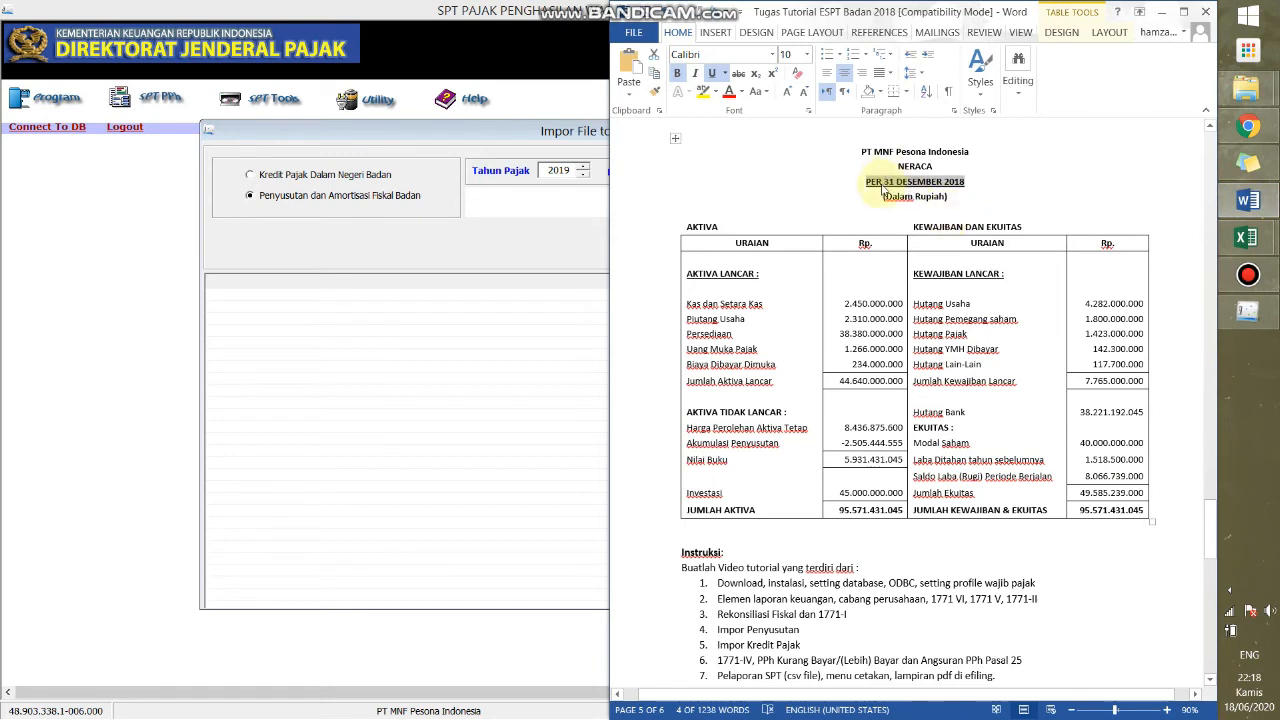
{"action": "left_click", "coordinate": [549, 207]}
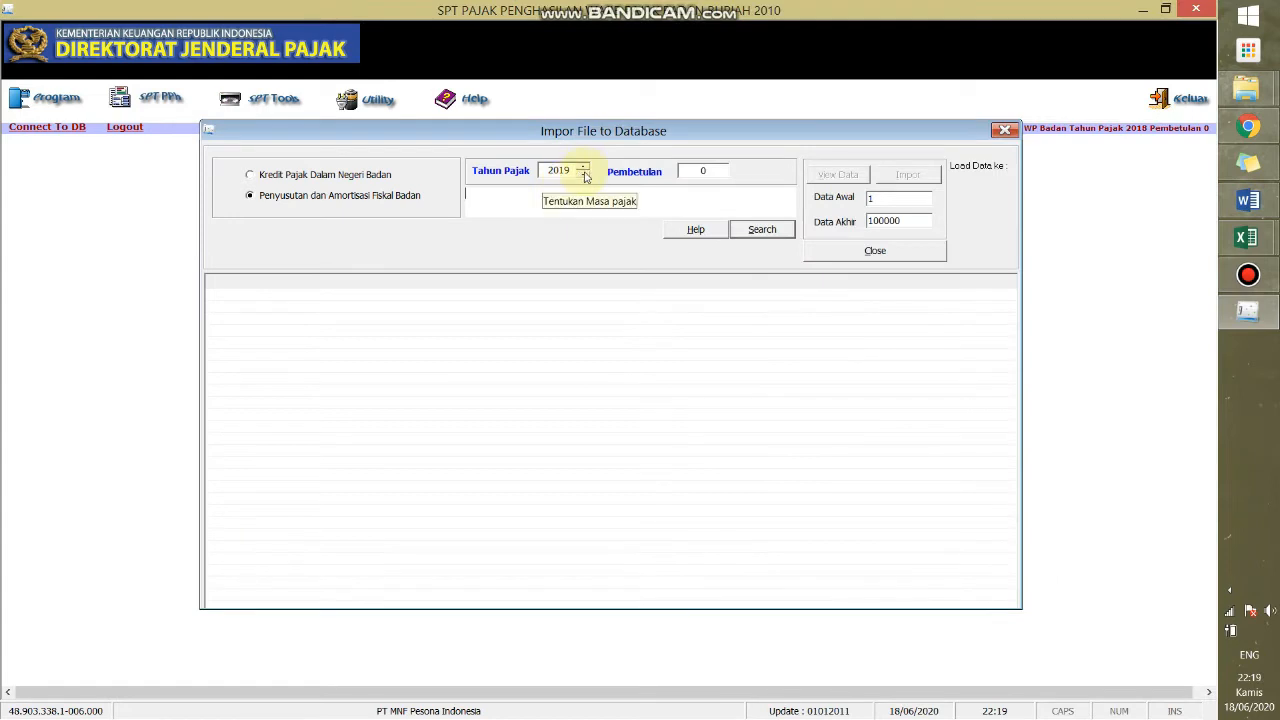
{"action": "left_click", "coordinate": [583, 176]}
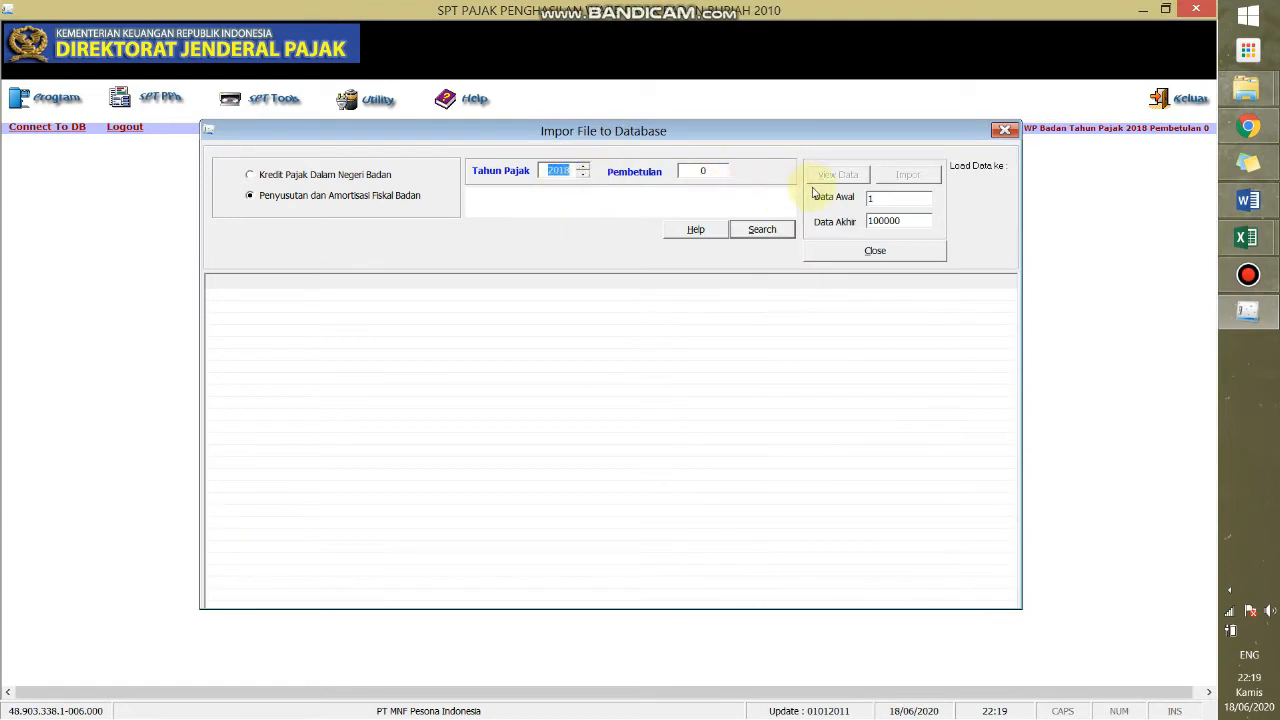
Step: Load the PT.MNF Penyusutan & Armotisasi (CSV) file from Tugas Punya Aku and display its records for import
{"action": "left_click", "coordinate": [757, 232]}
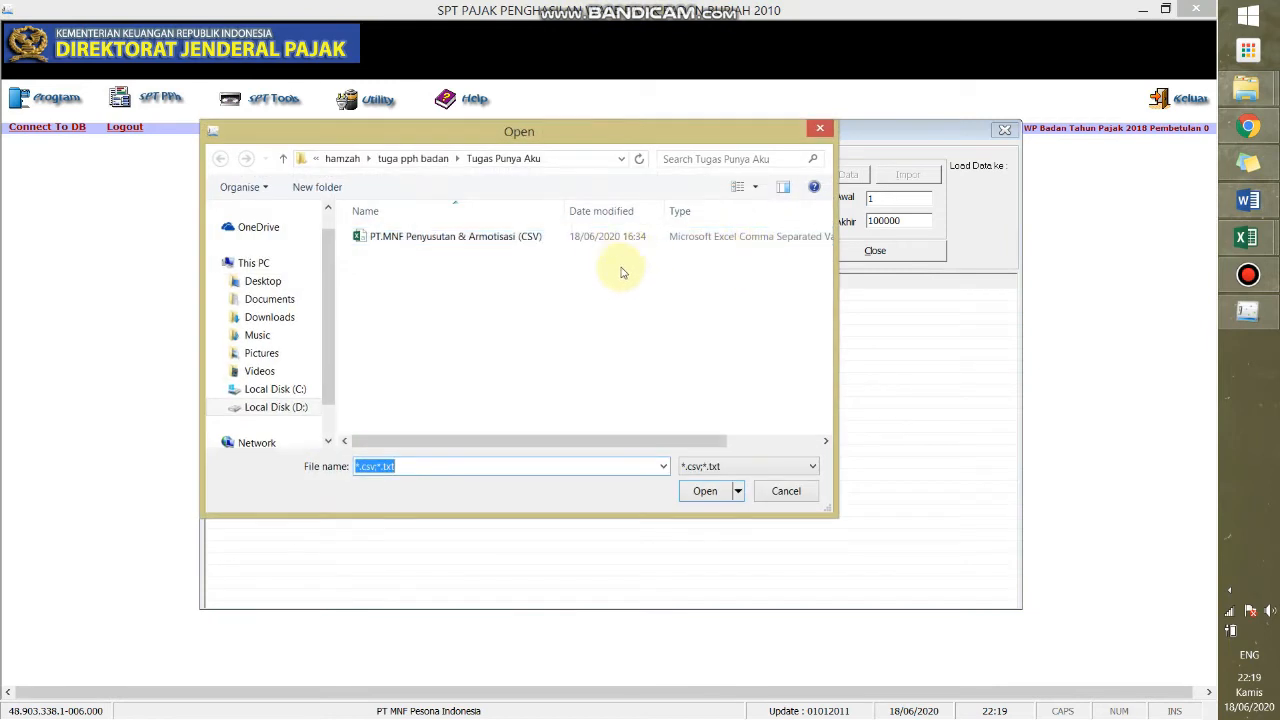
{"action": "double_click", "coordinate": [676, 248]}
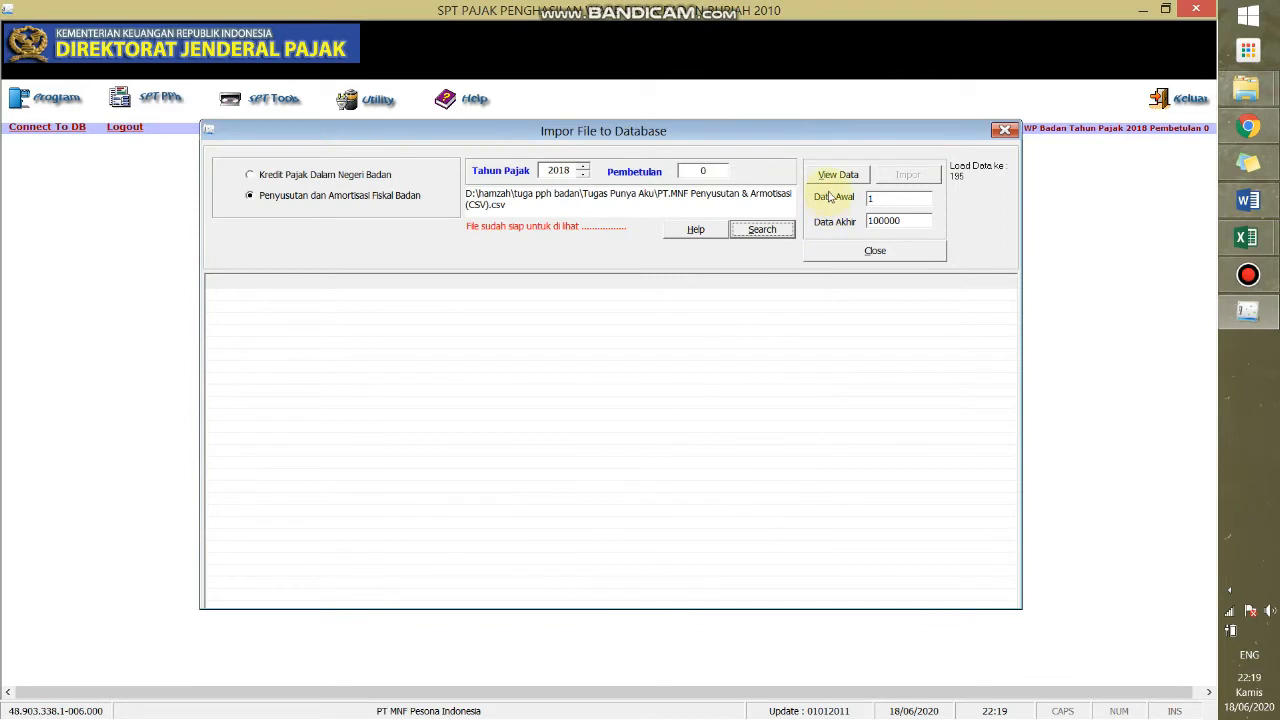
{"action": "left_click", "coordinate": [832, 176]}
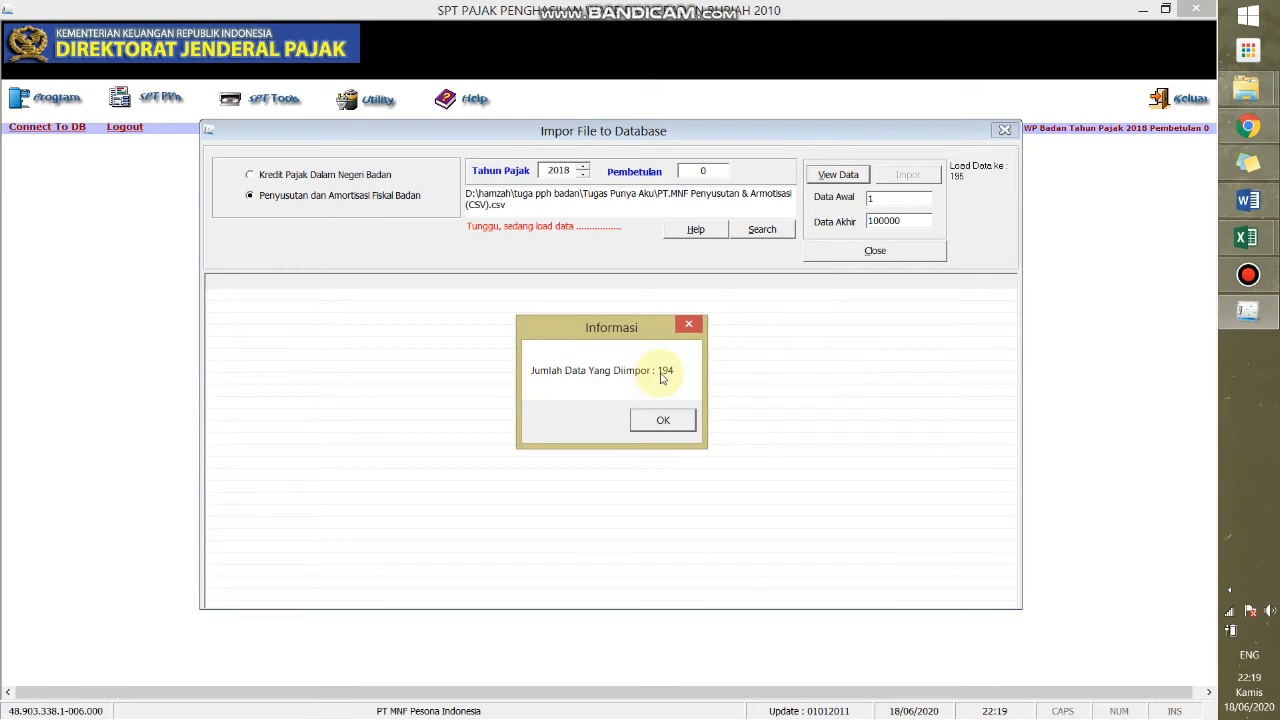
{"action": "left_click", "coordinate": [665, 422]}
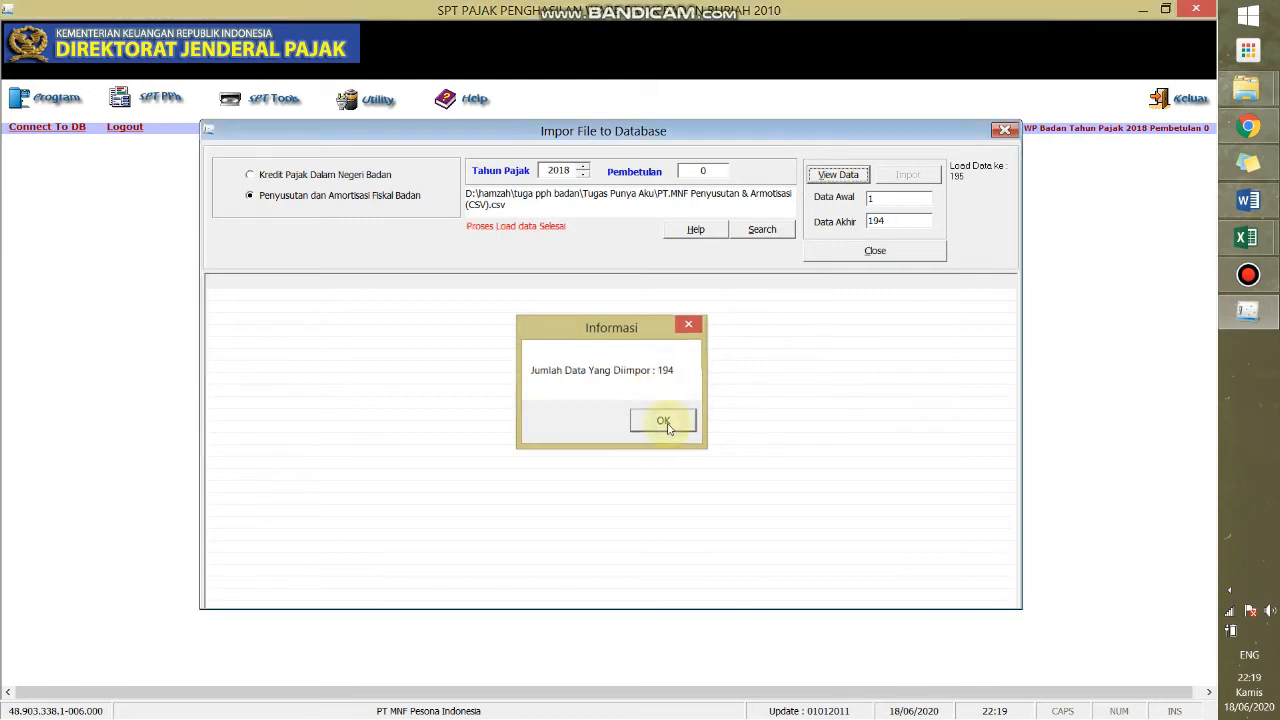
{"action": "left_click", "coordinate": [830, 175]}
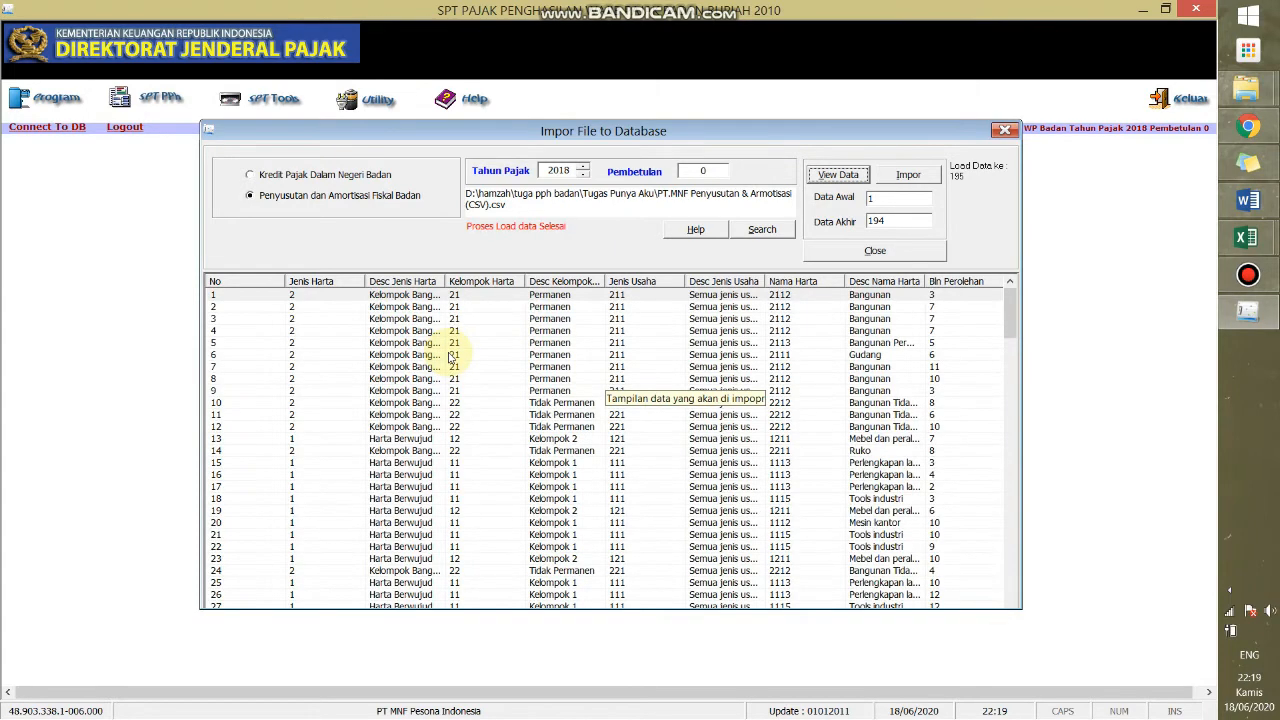
Step: Import the loaded depreciation and amortisation records into the database and close the import window
{"action": "left_click", "coordinate": [918, 178]}
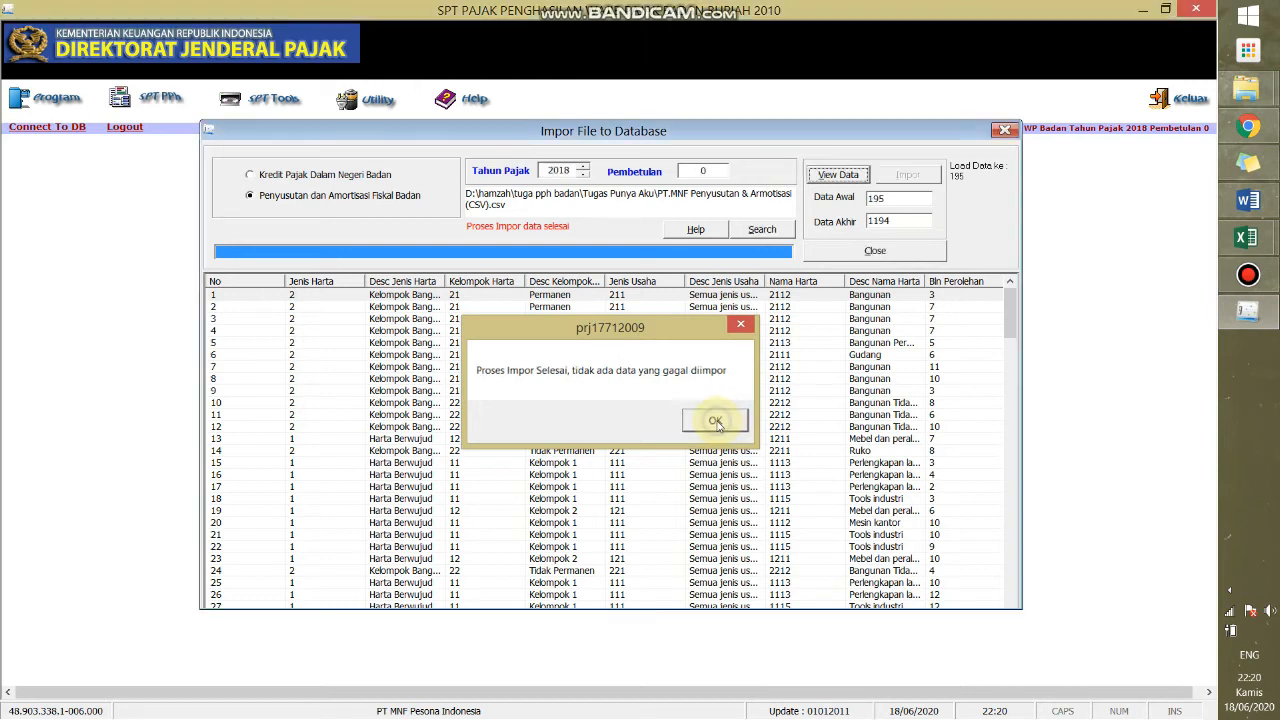
{"action": "left_click", "coordinate": [716, 421]}
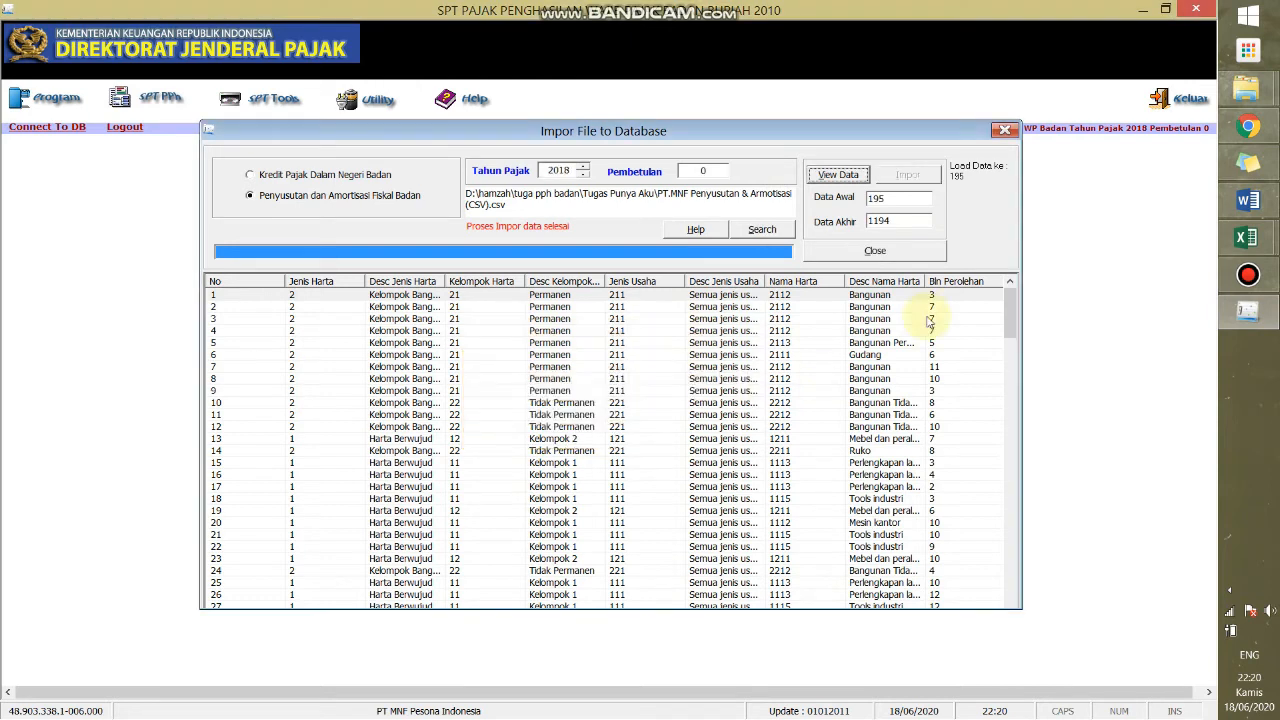
{"action": "left_click", "coordinate": [1007, 129]}
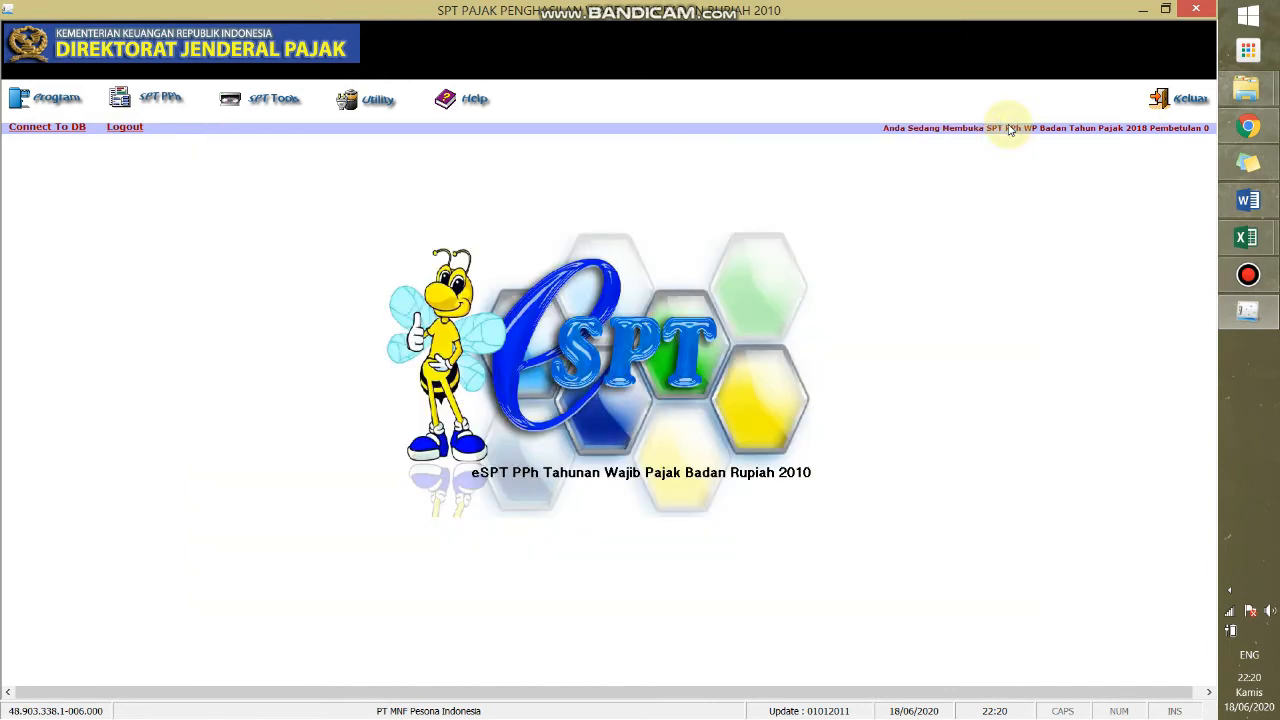
Step: Open the special attachment Daftar Penyusutan dan Amortisasi Fiskal and move its window aside to make room for the workbook
{"action": "left_click", "coordinate": [161, 95]}
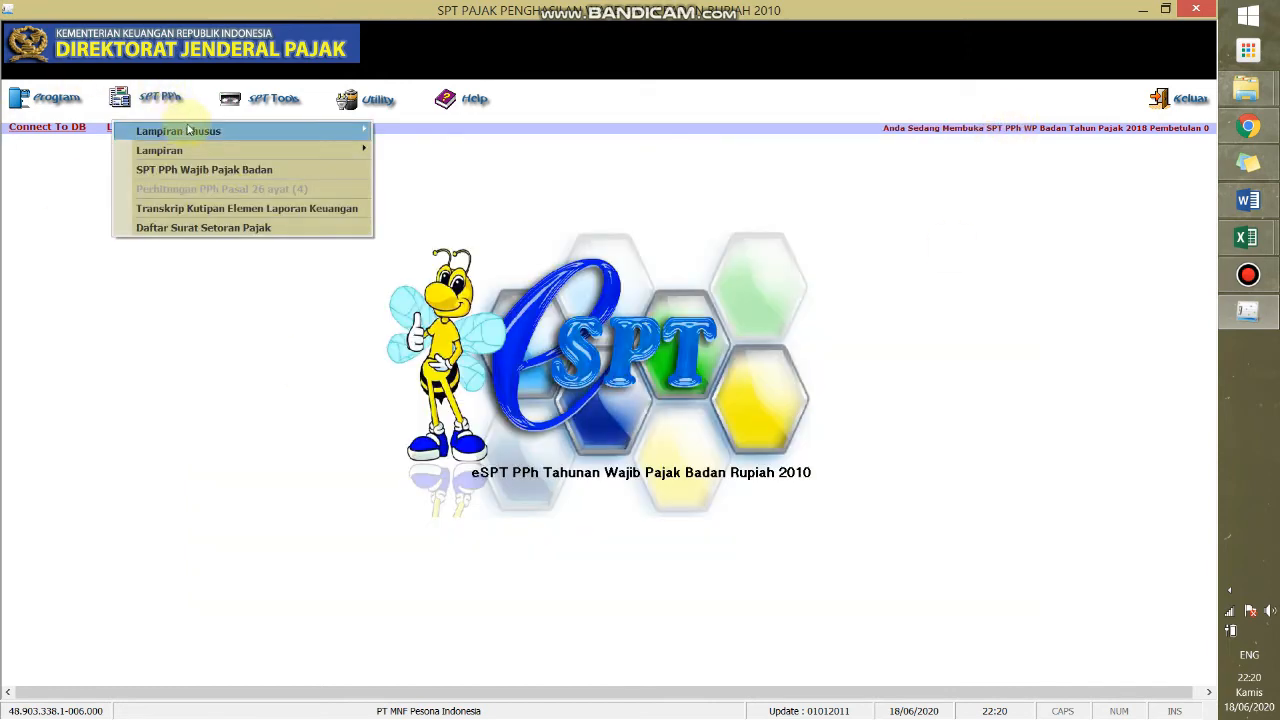
{"action": "mouse_move", "coordinate": [227, 130]}
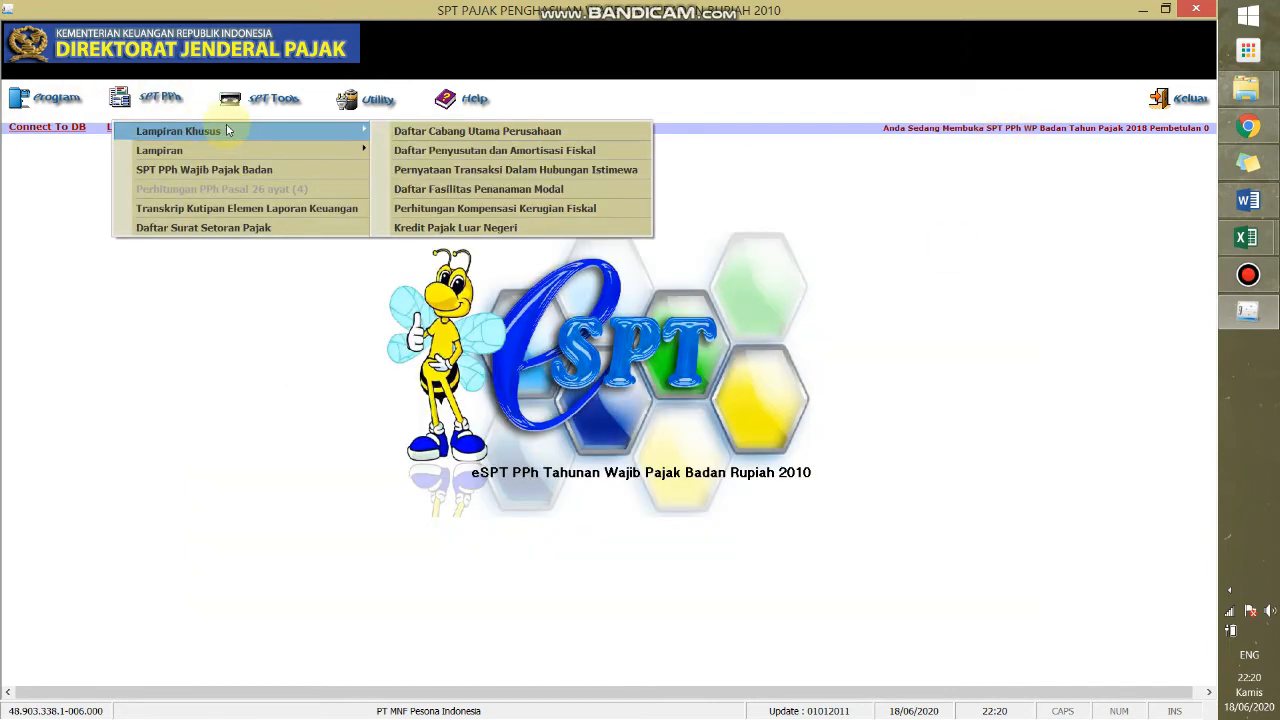
{"action": "left_click", "coordinate": [471, 159]}
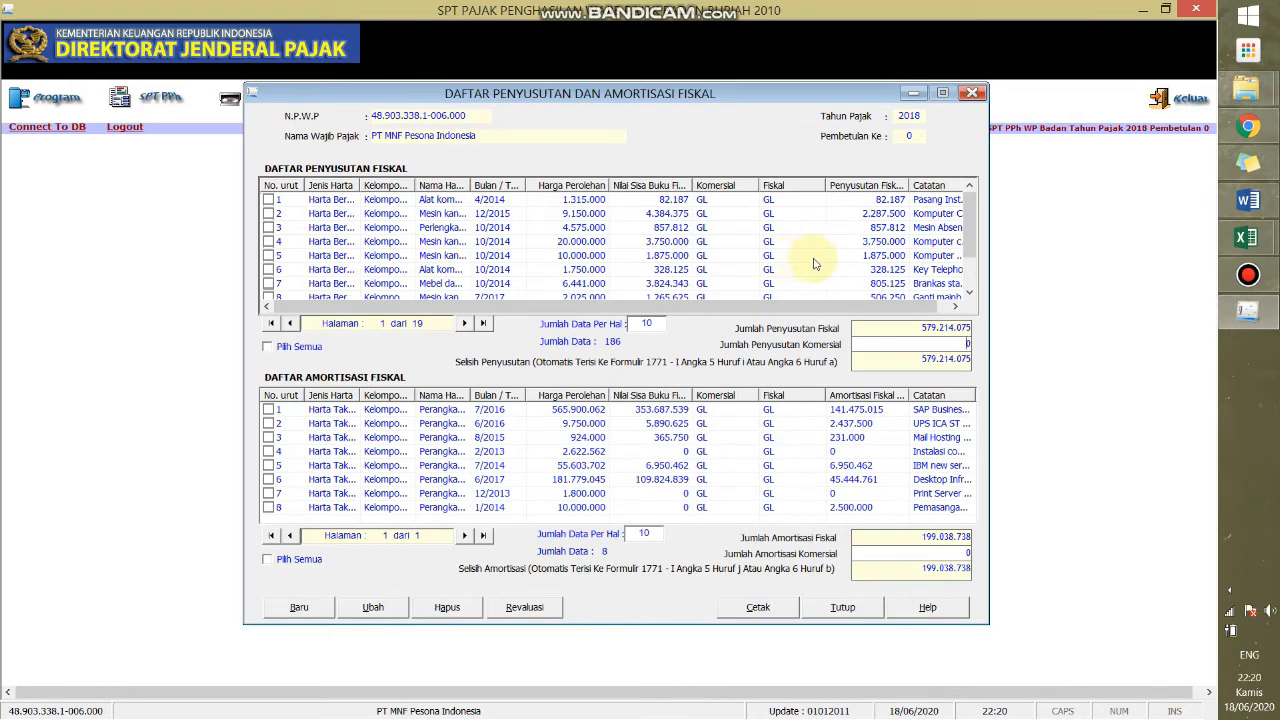
{"action": "mouse_move", "coordinate": [972, 238]}
{"action": "left_mouse_down"}
{"action": "mouse_move", "coordinate": [974, 289]}
{"action": "mouse_move", "coordinate": [975, 232]}
{"action": "left_mouse_up"}
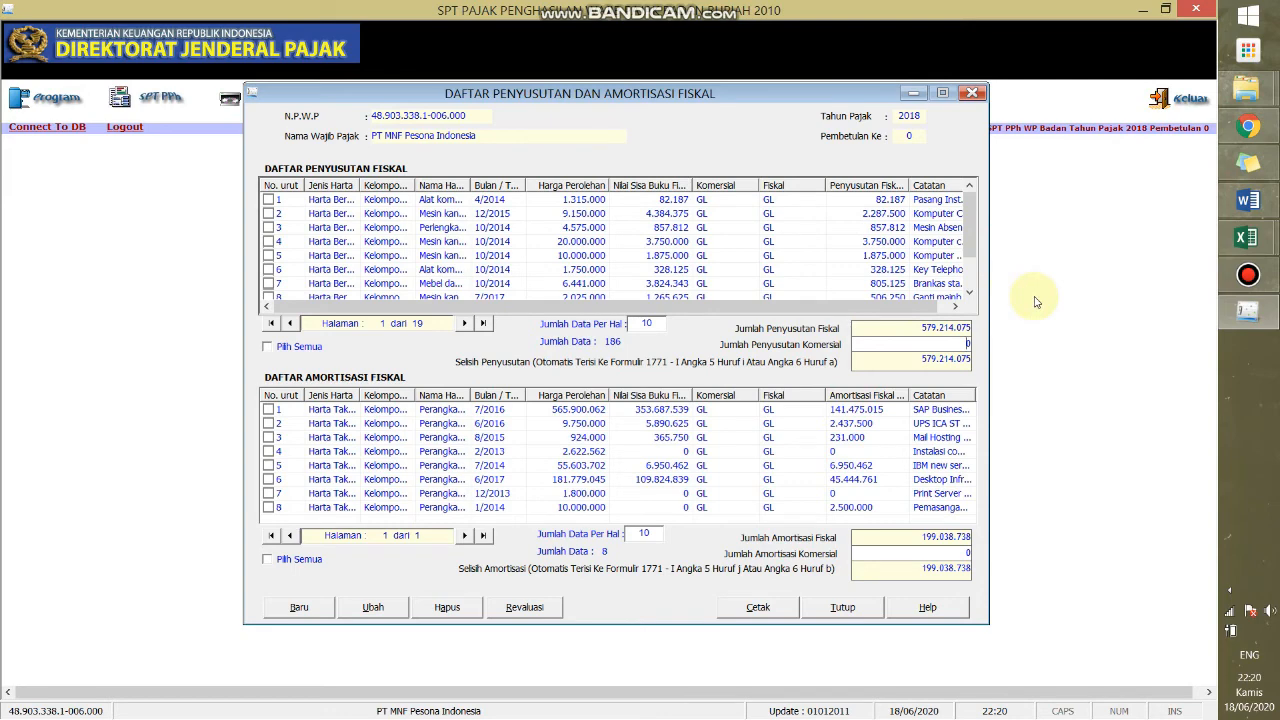
{"action": "left_click_drag", "start_coordinate": [807, 95], "coordinate": [600, 95]}
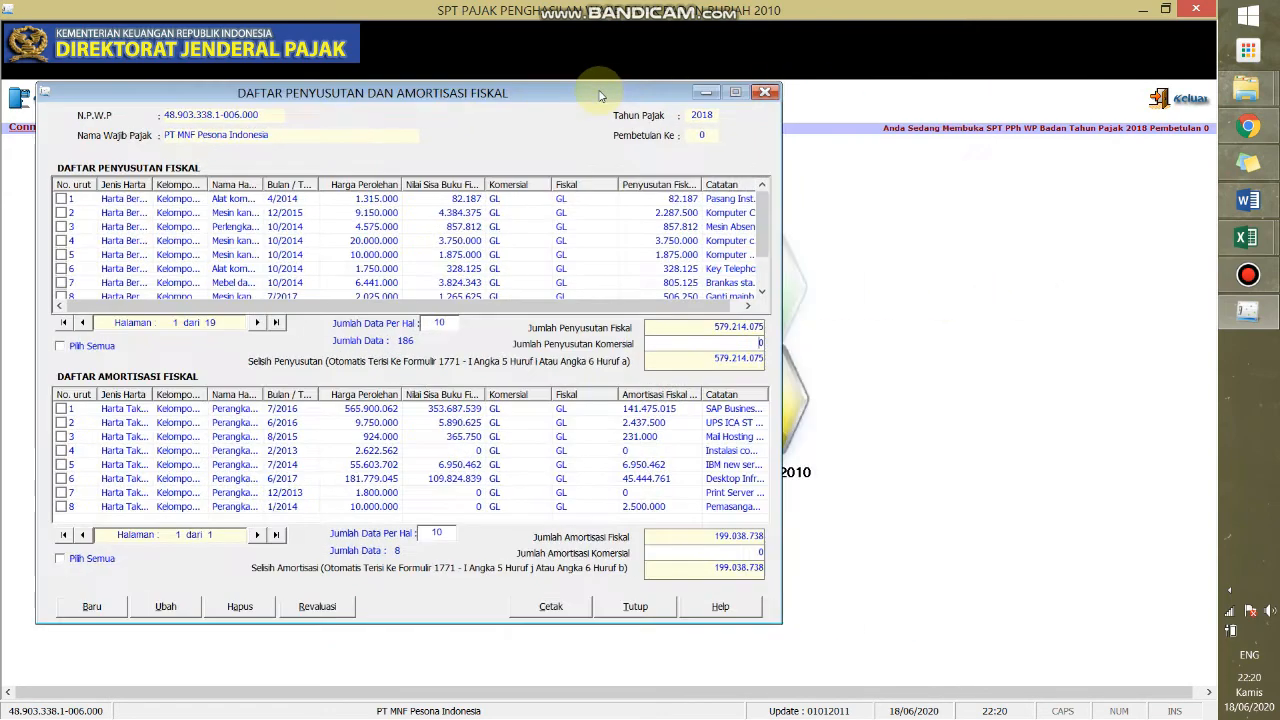
Step: Copy the commercial Biaya penyusutan of 424.000.000 from the REKOM FISKAL sheet into Jumlah Penyusutan Komersial
{"action": "key", "text": "alt+Tab"}
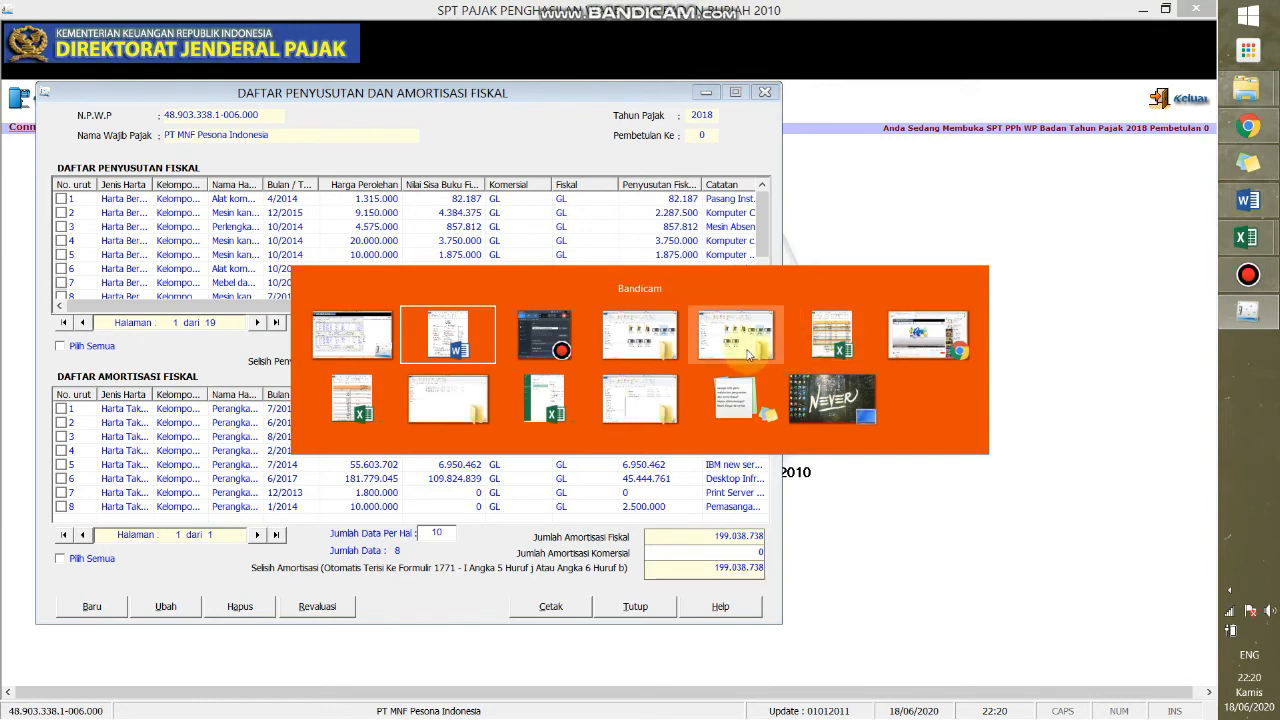
{"action": "key", "text": "alt"}
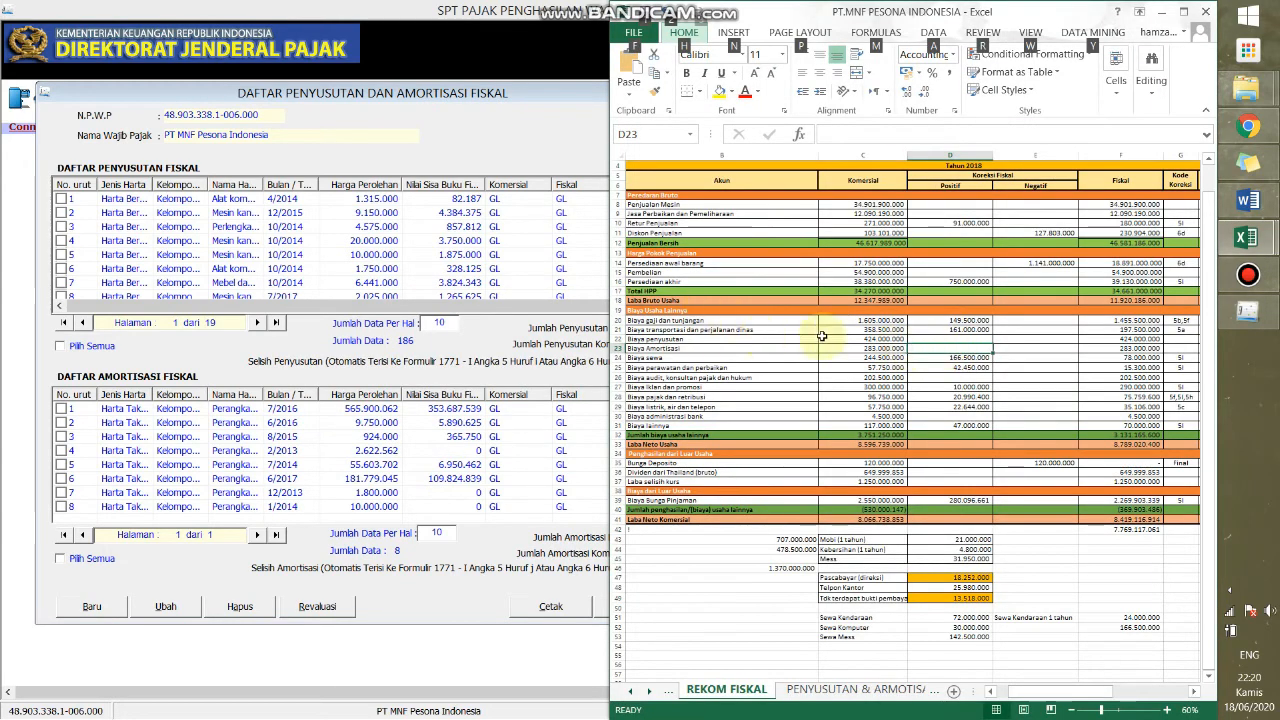
{"action": "left_click", "coordinate": [881, 339]}
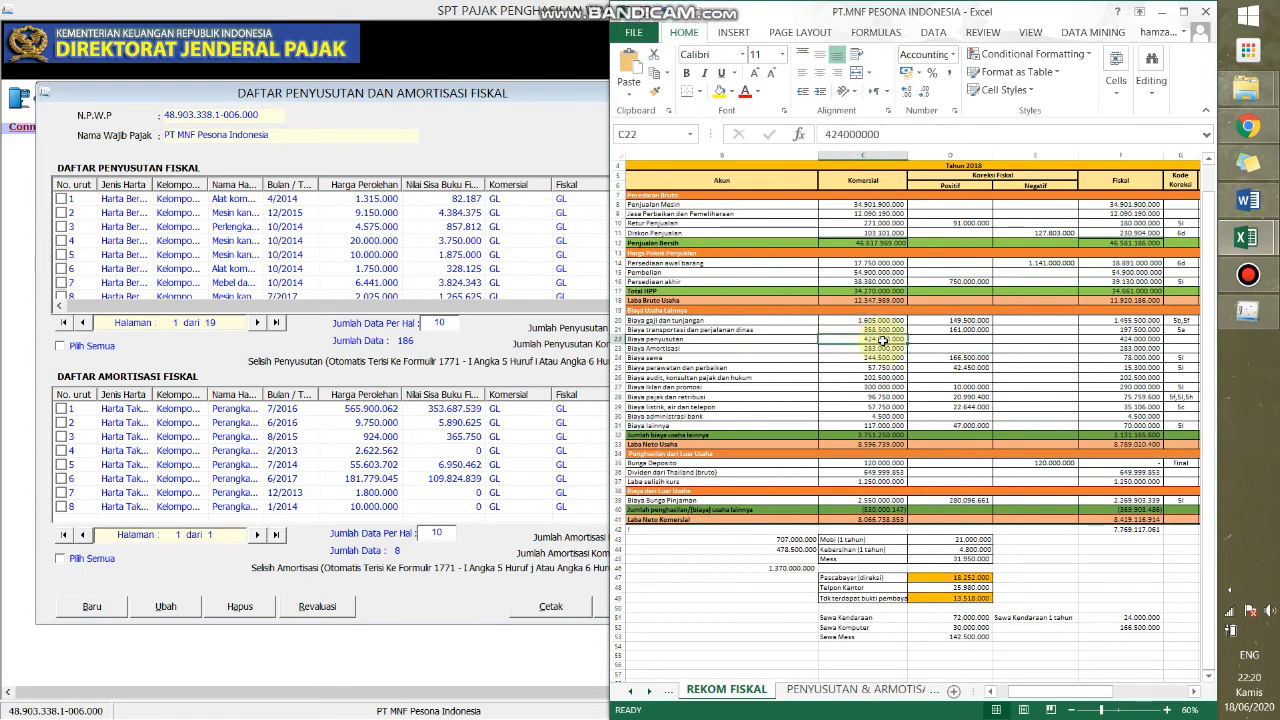
{"action": "left_click", "coordinate": [543, 347]}
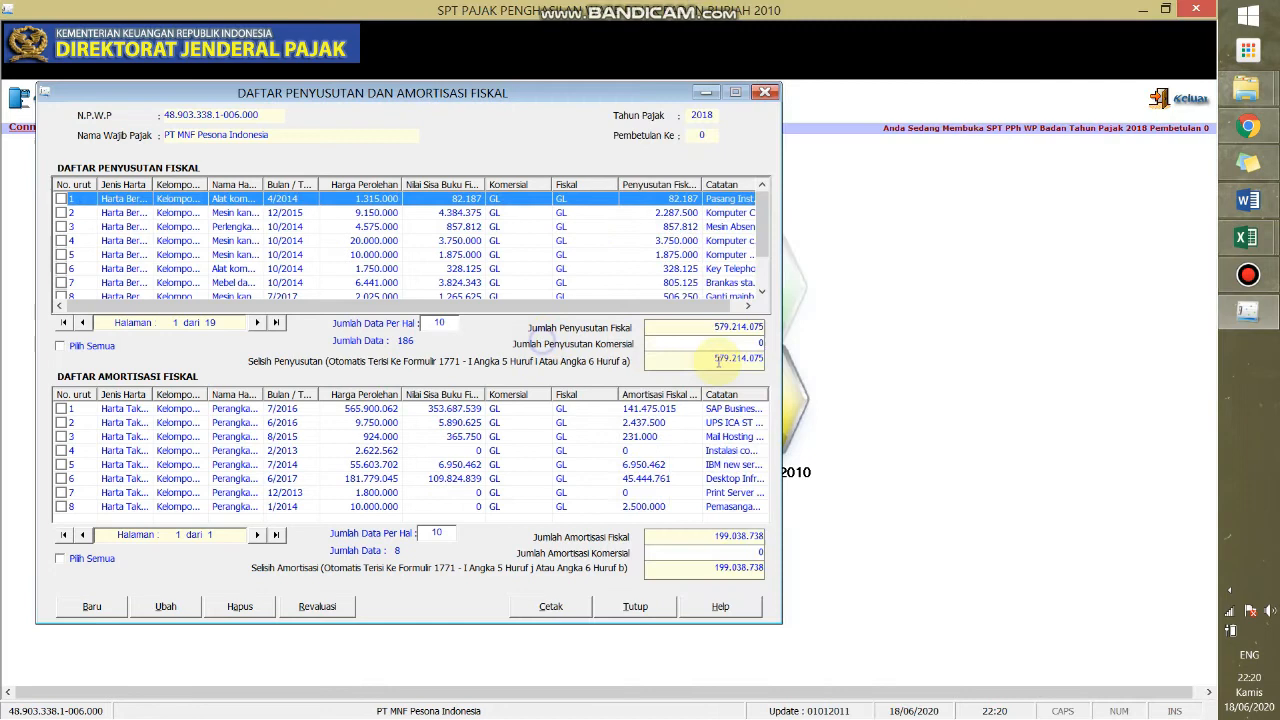
{"action": "left_click", "coordinate": [735, 345]}
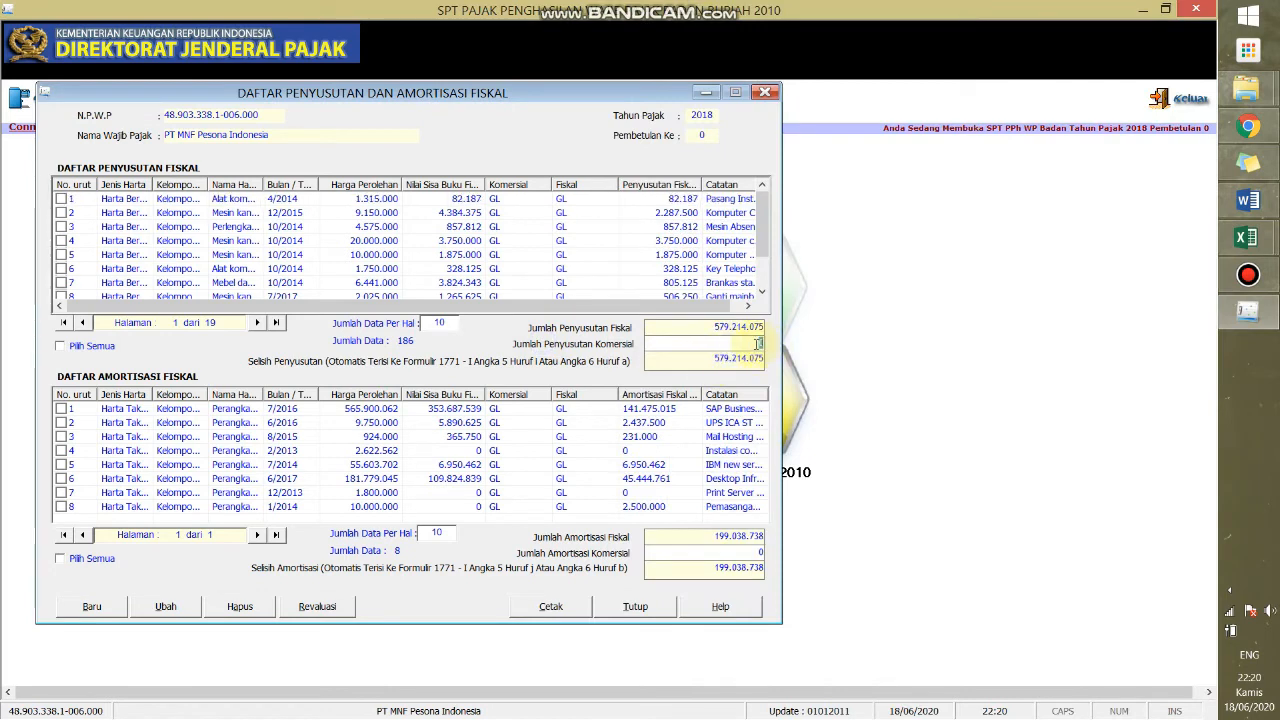
{"action": "right_click", "coordinate": [756, 347]}
{"action": "left_click", "coordinate": [798, 405]}
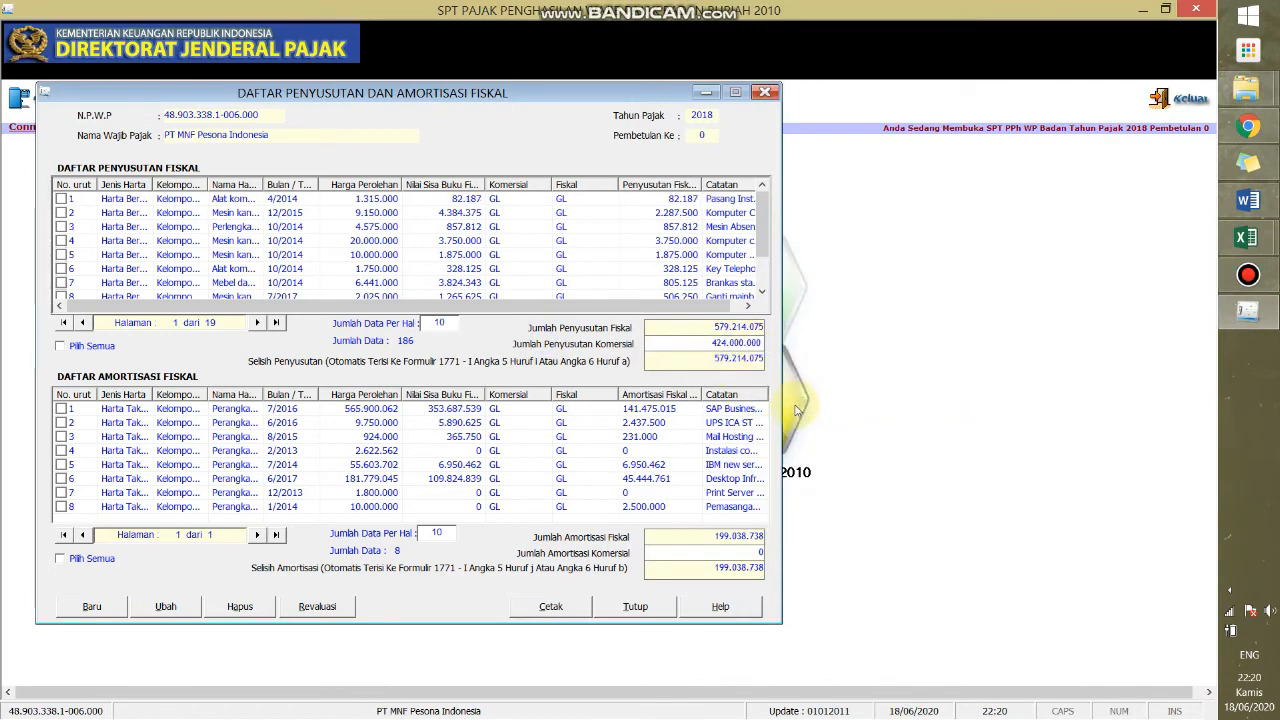
Step: Copy the commercial Biaya Amortisasi of 283.000.000 from the REKOM FISKAL sheet into Jumlah Amortisasi Komersial
{"action": "left_click", "coordinate": [758, 552]}
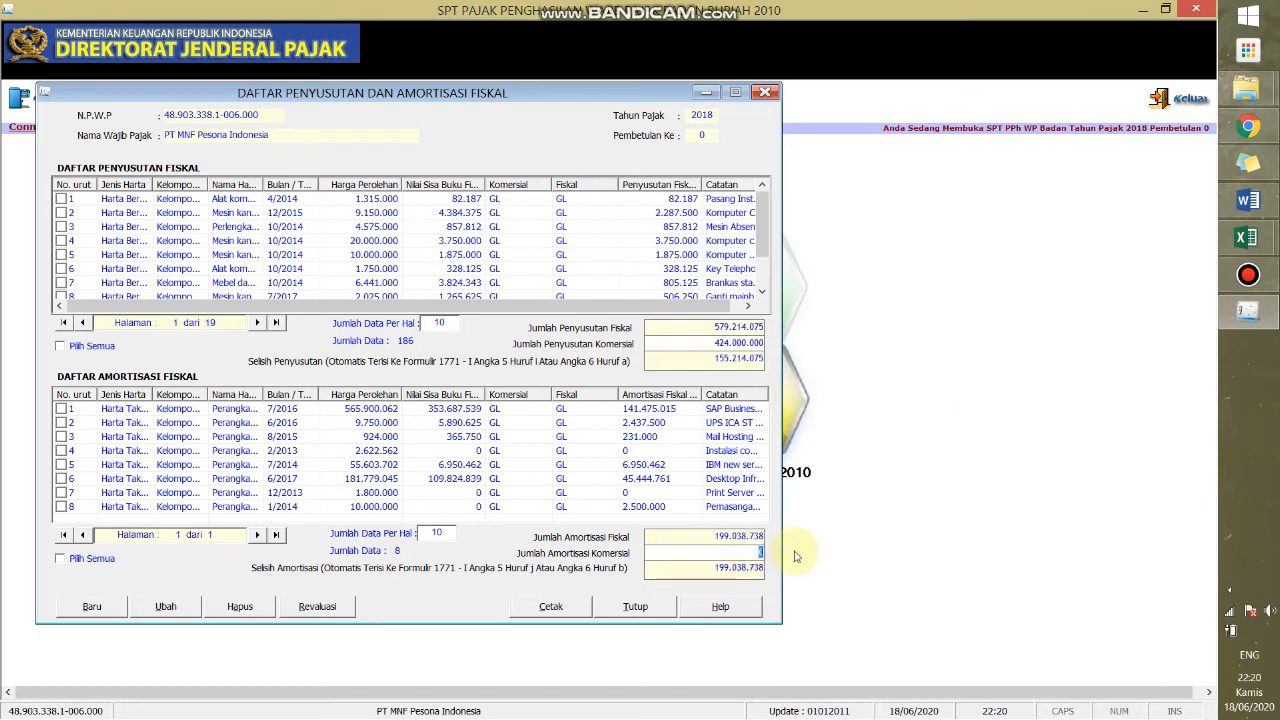
{"action": "key", "text": "alt+Tab"}
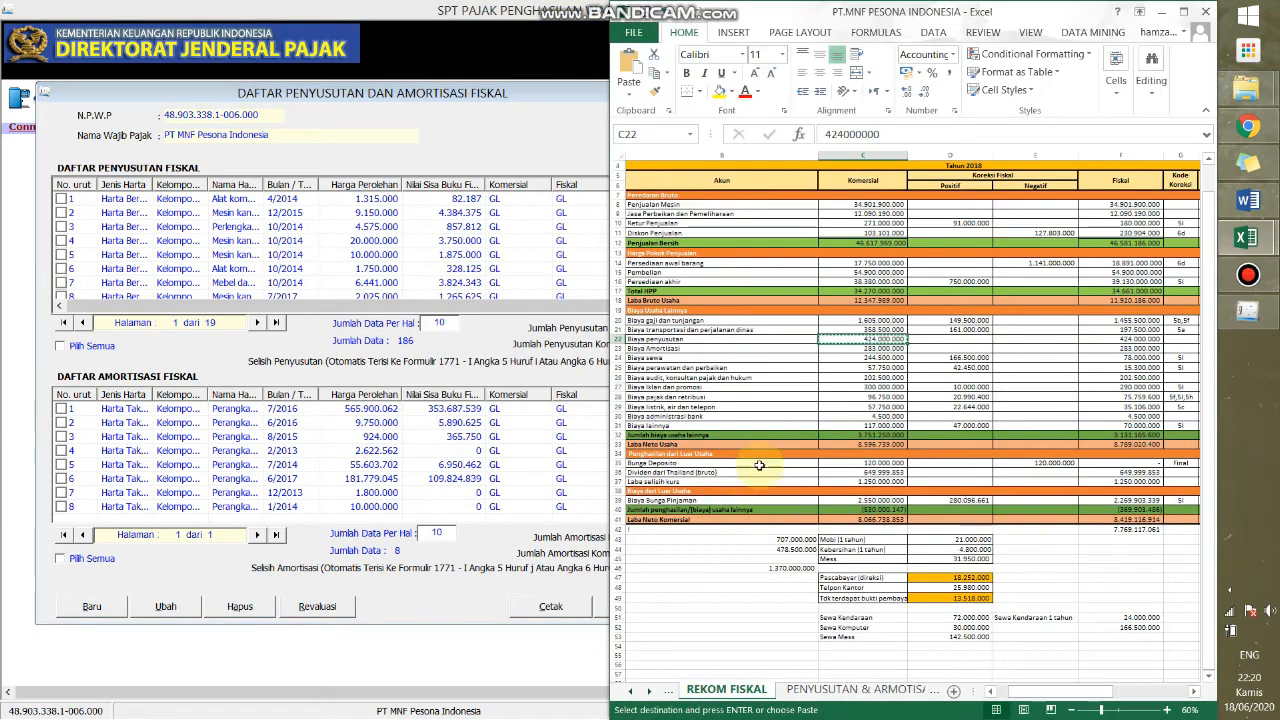
{"action": "left_click", "coordinate": [866, 349]}
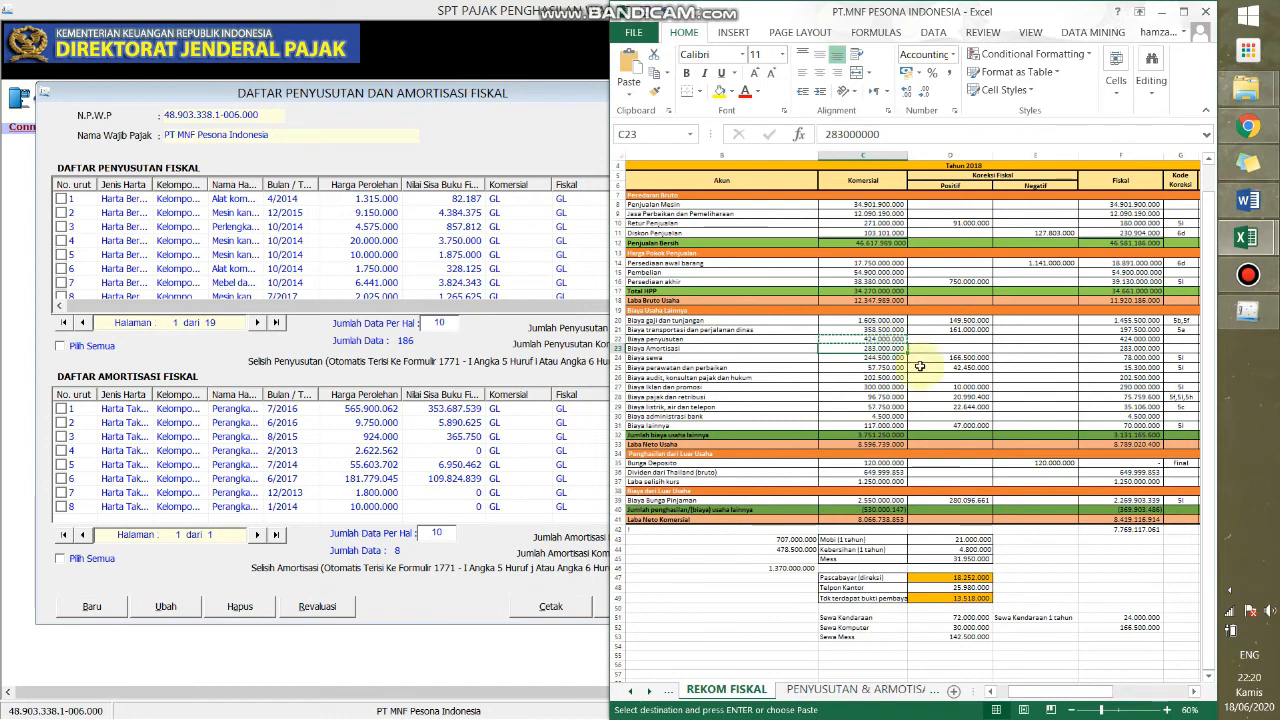
{"action": "key", "text": "alt+Tab"}
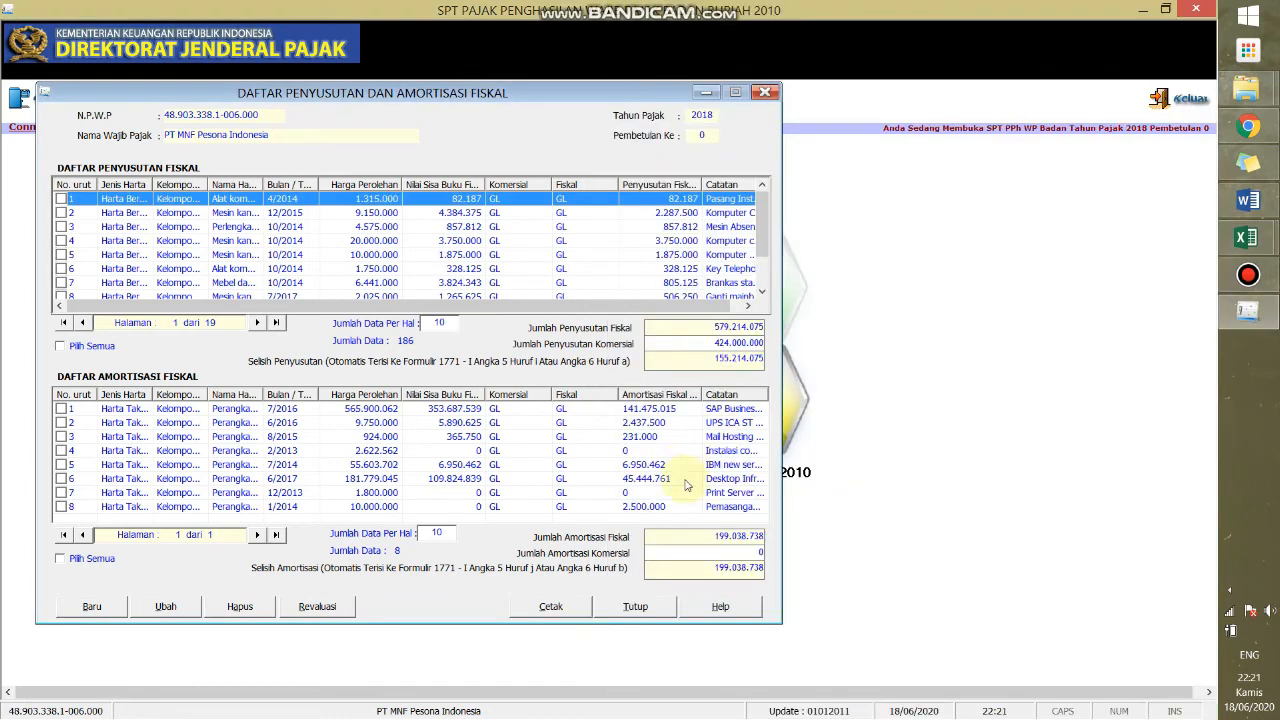
{"action": "left_click", "coordinate": [745, 552]}
{"action": "right_click", "coordinate": [757, 552]}
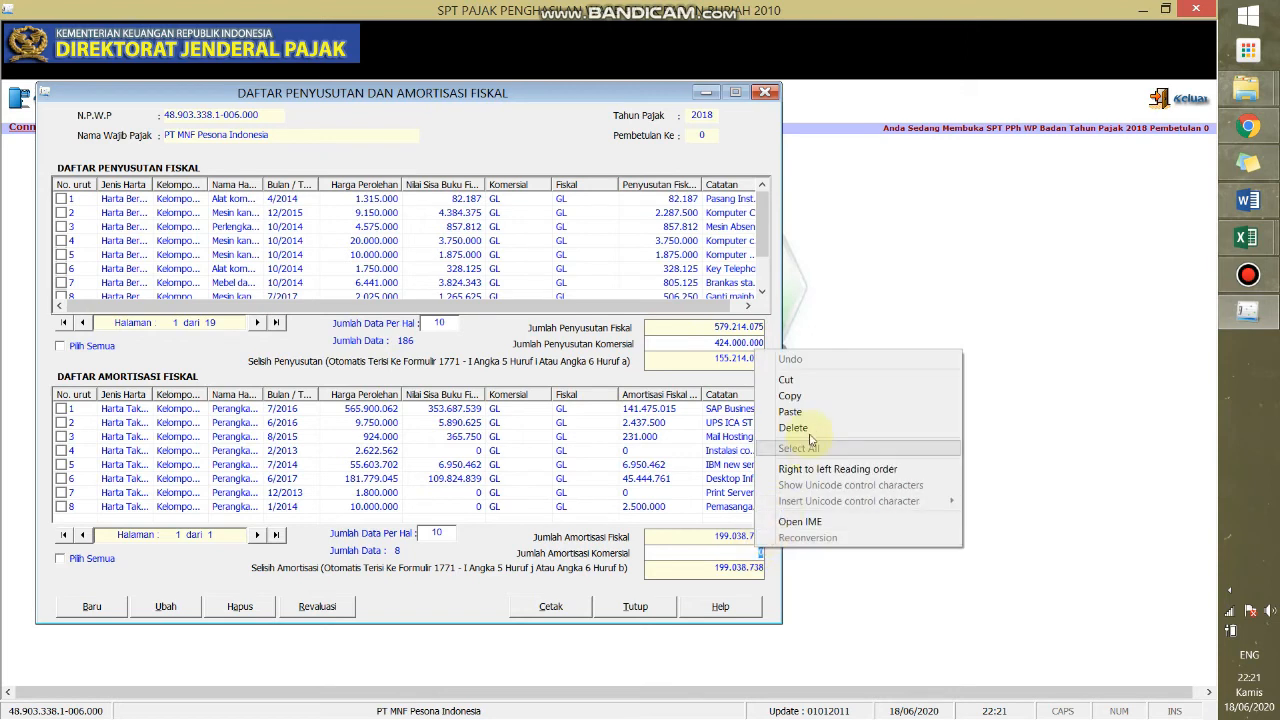
{"action": "left_click", "coordinate": [824, 412]}
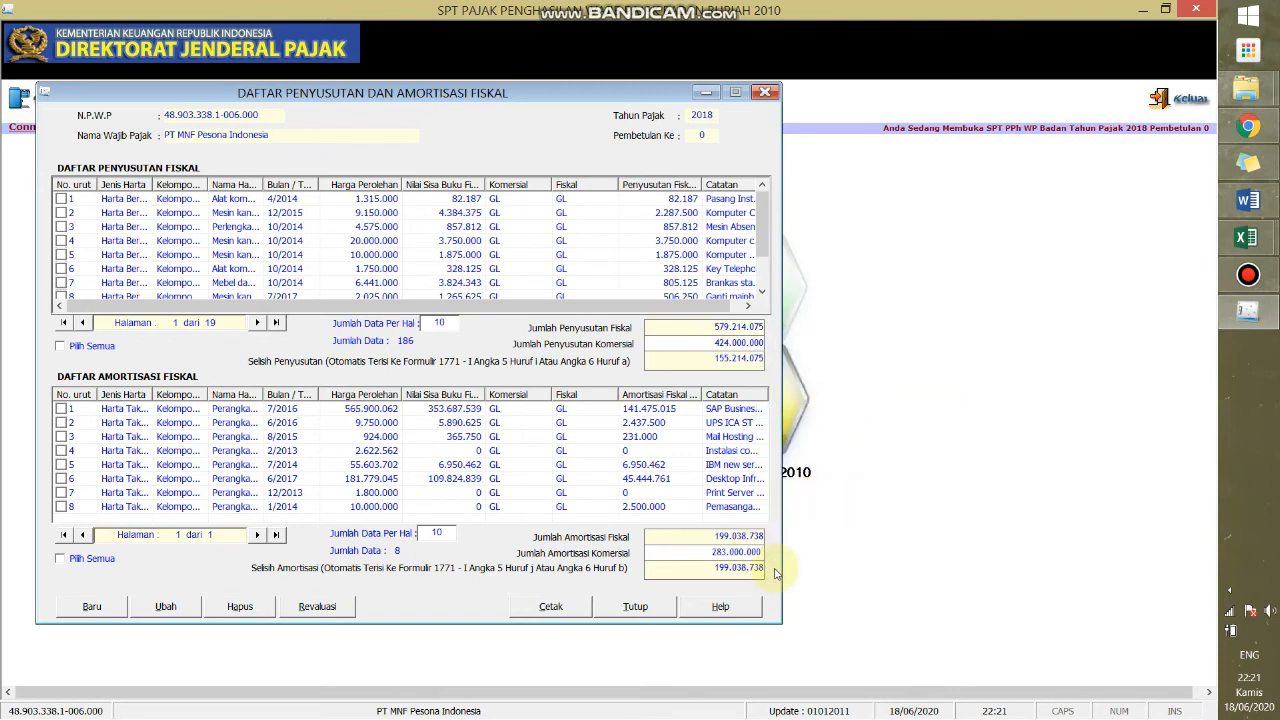
{"action": "key", "text": "Tab"}
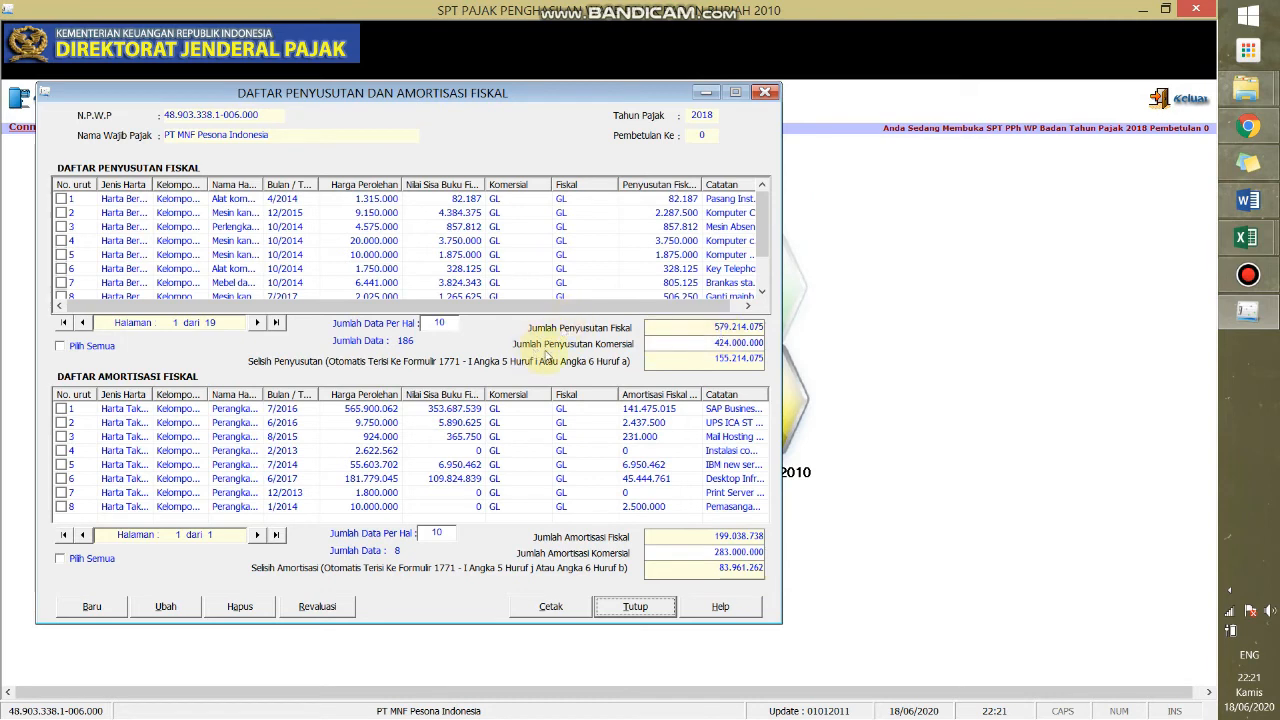
Step: Copy the Selisih Penyusutan of 155.214.075 into the negative fiscal correction of Biaya penyusutan, cell E22 of REKOM FISKAL
{"action": "double_click", "coordinate": [732, 358]}
{"action": "key", "text": "ctrl+c"}
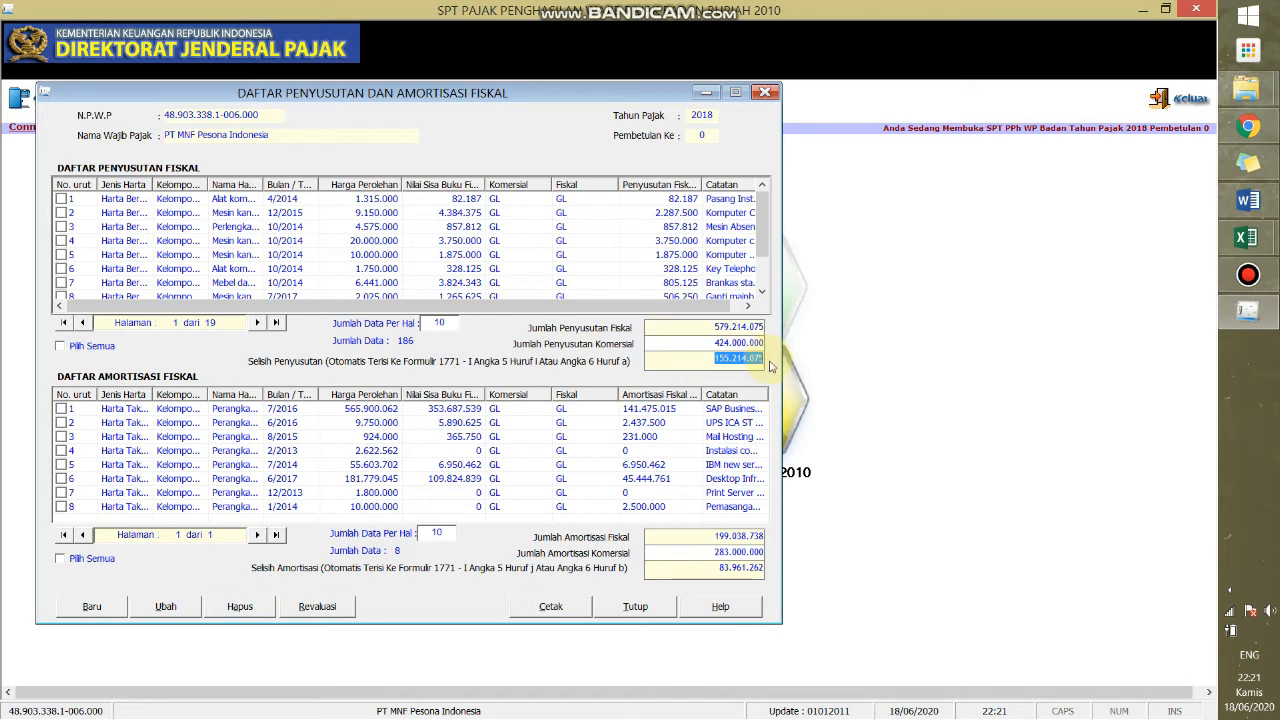
{"action": "key", "text": "alt+Tab"}
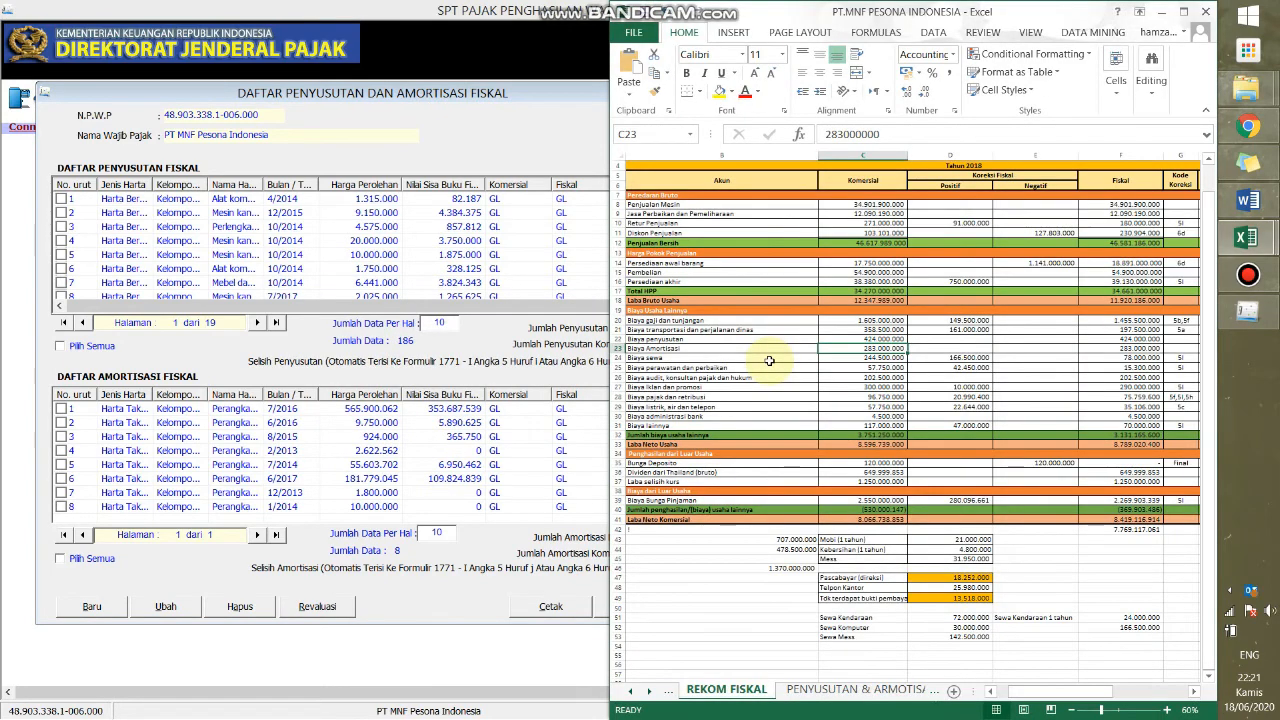
{"action": "left_click", "coordinate": [1014, 339]}
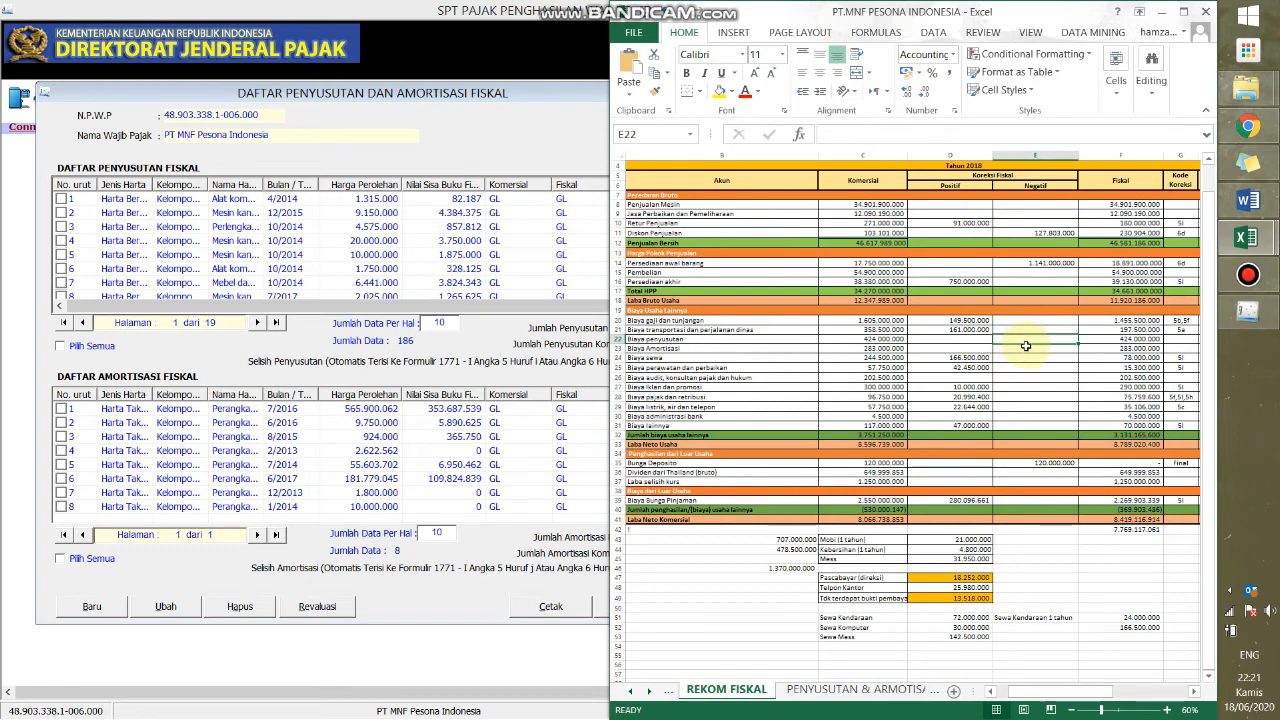
{"action": "key", "text": "ctrl+v"}
Step: Copy the Selisih Amortisasi of 83.961.262 into the positive fiscal correction of Biaya Amortisasi, cell D23 of REKOM FISKAL
{"action": "left_click", "coordinate": [540, 470]}
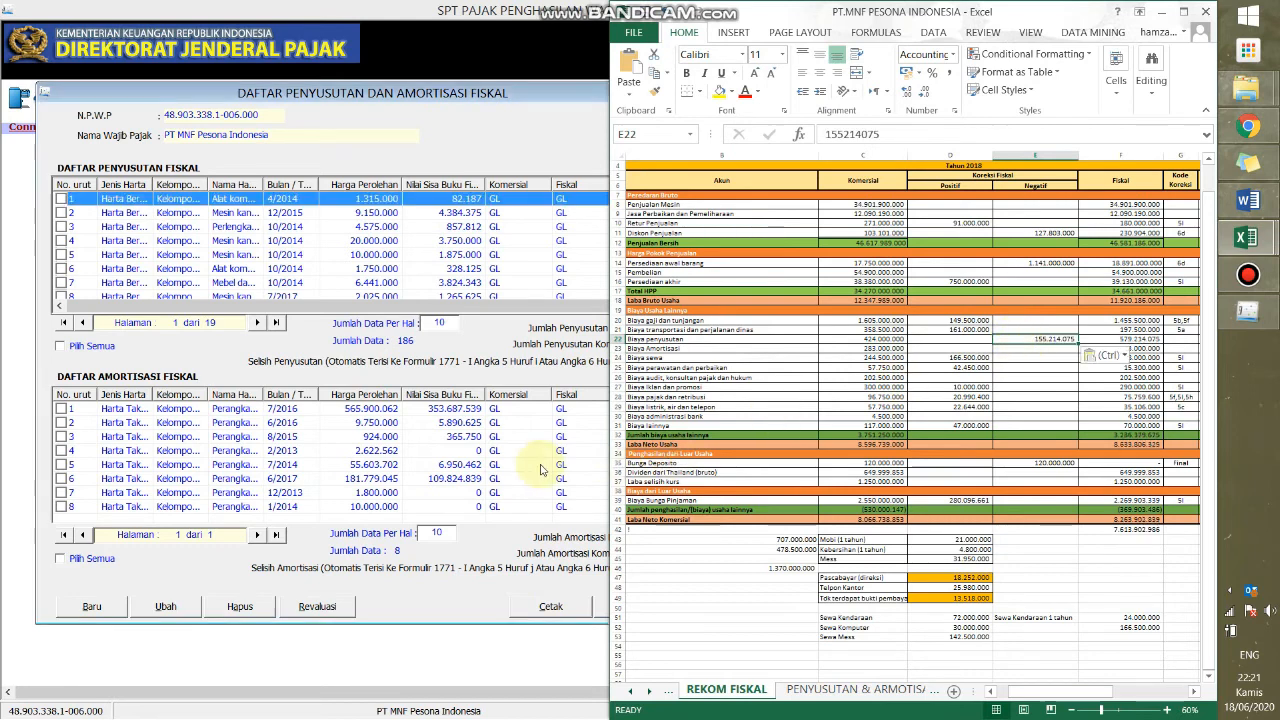
{"action": "left_click", "coordinate": [540, 466]}
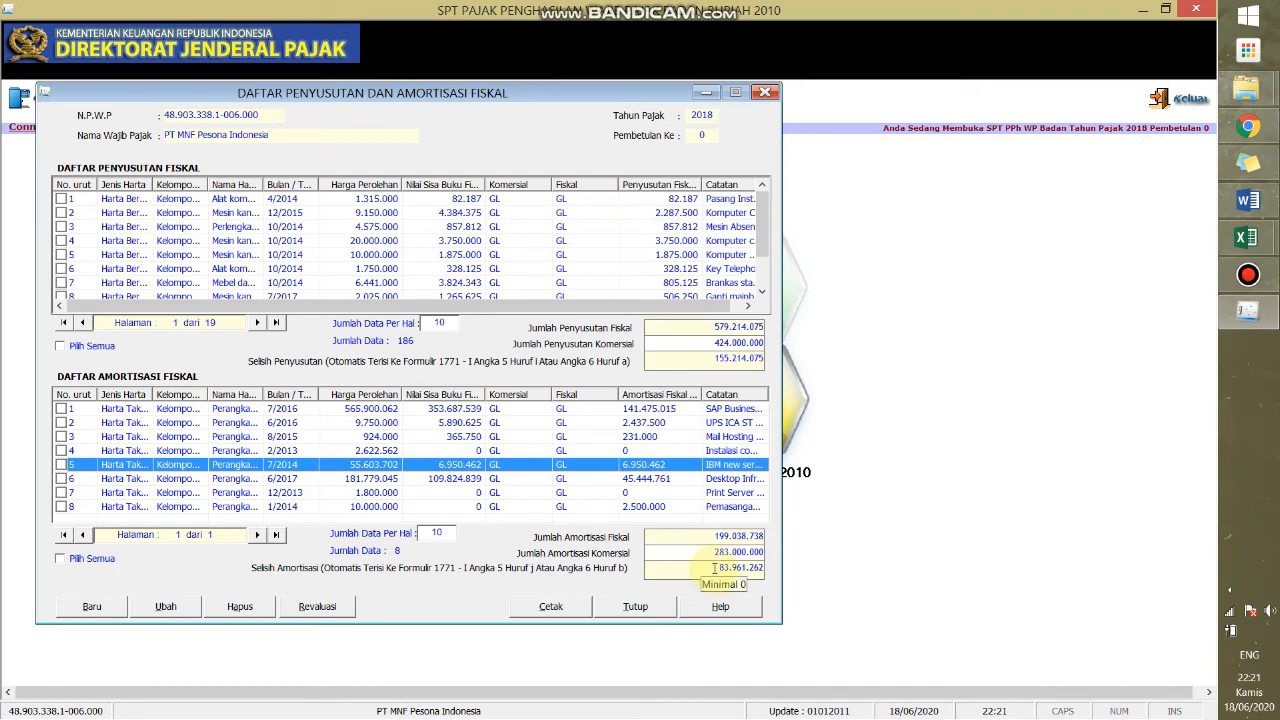
{"action": "left_click_drag", "start_coordinate": [716, 568], "coordinate": [762, 568]}
{"action": "right_click", "coordinate": [759, 560]}
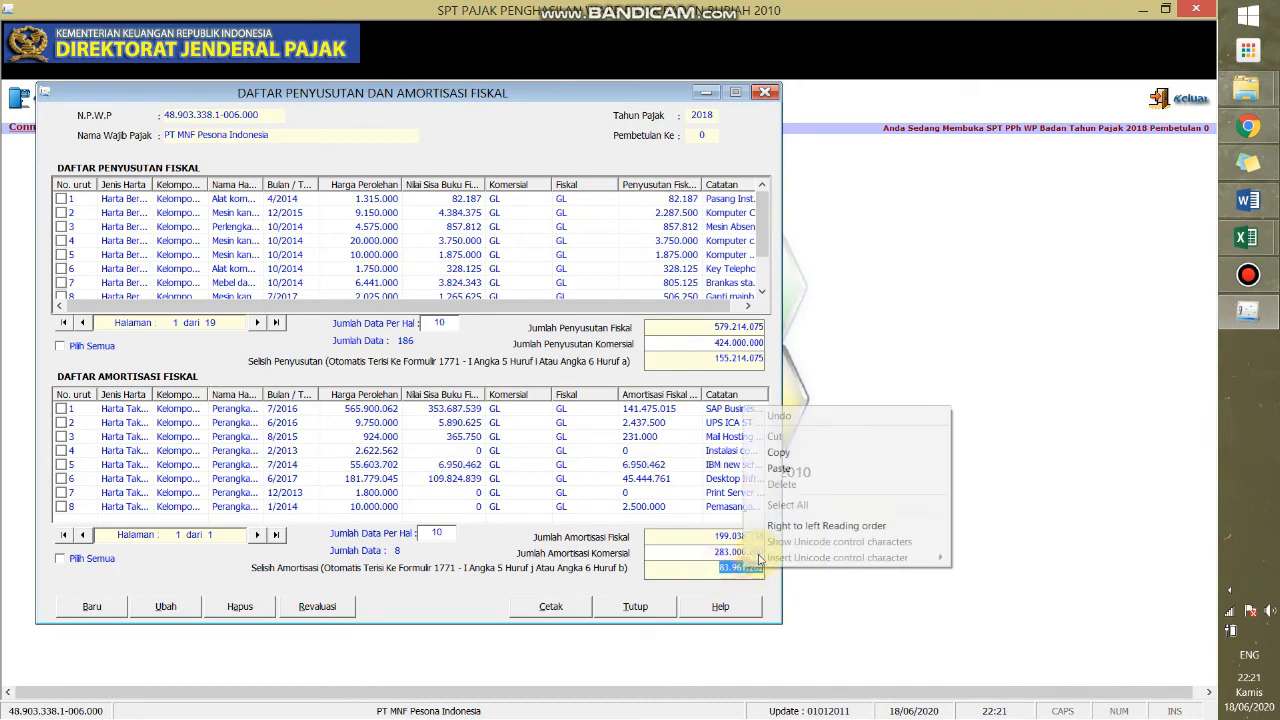
{"action": "left_click", "coordinate": [810, 456]}
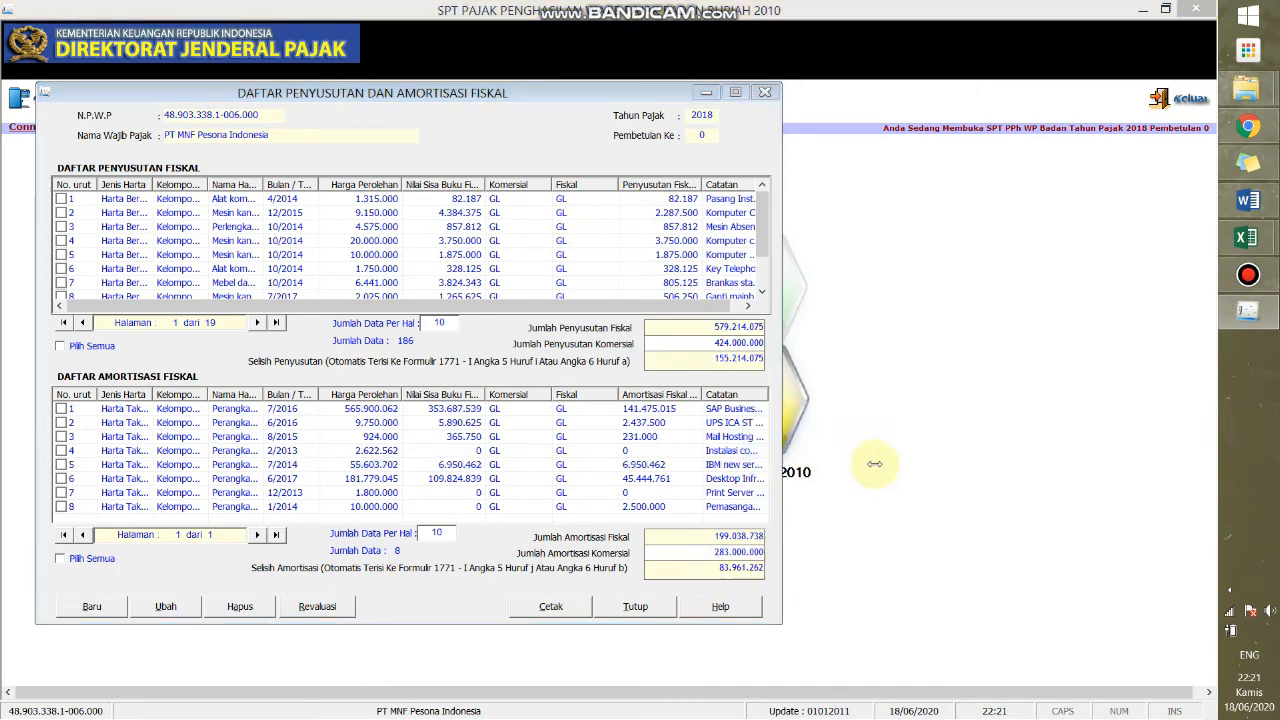
{"action": "key", "text": "alt+Tab"}
{"action": "left_click", "coordinate": [967, 348]}
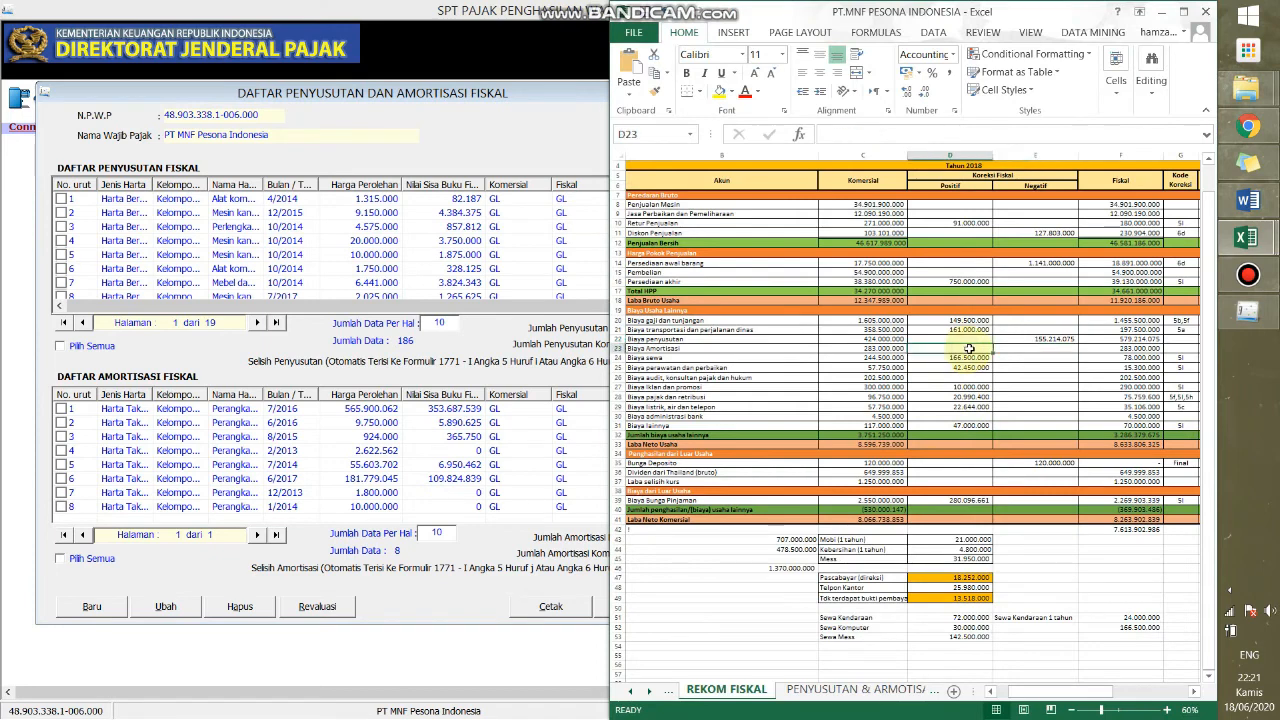
{"action": "key", "text": "ctrl+v"}
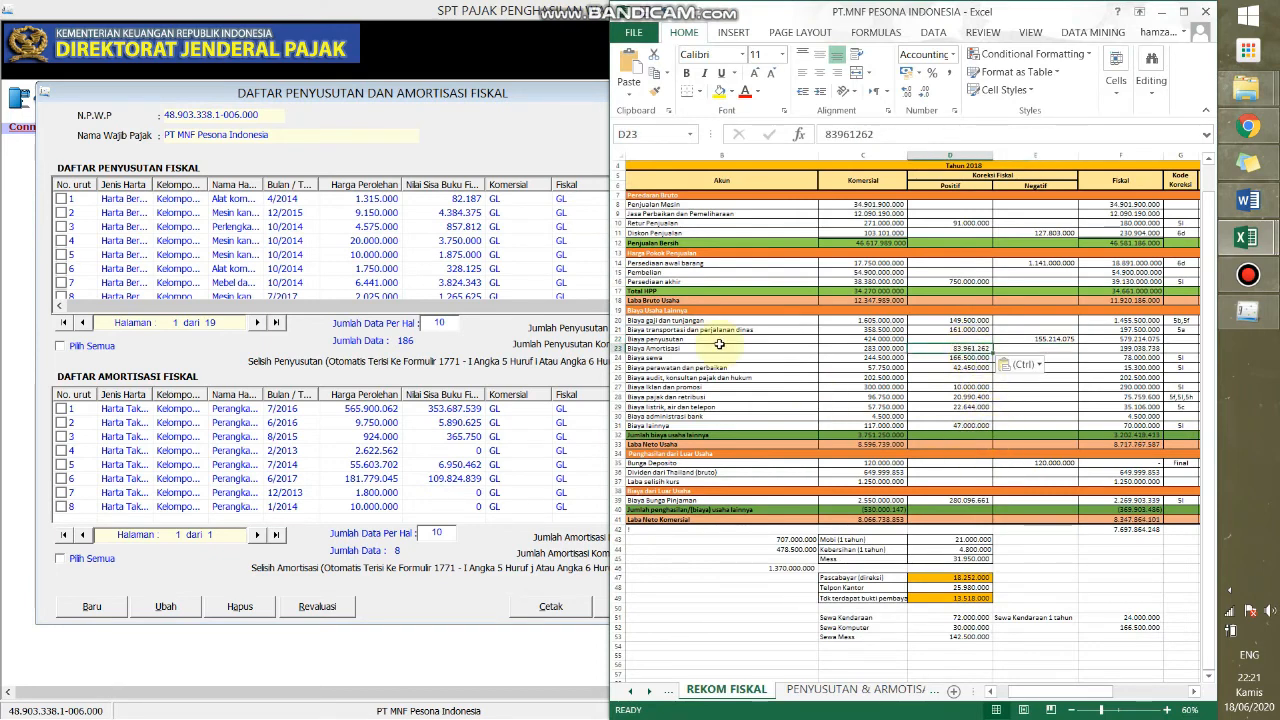
Step: Return to eSPT, close the depreciation and amortisation list, and open the attachment Formulir 1771-I - Penghitungan Penghasilan Neto Fiskal
{"action": "left_click", "coordinate": [548, 284]}
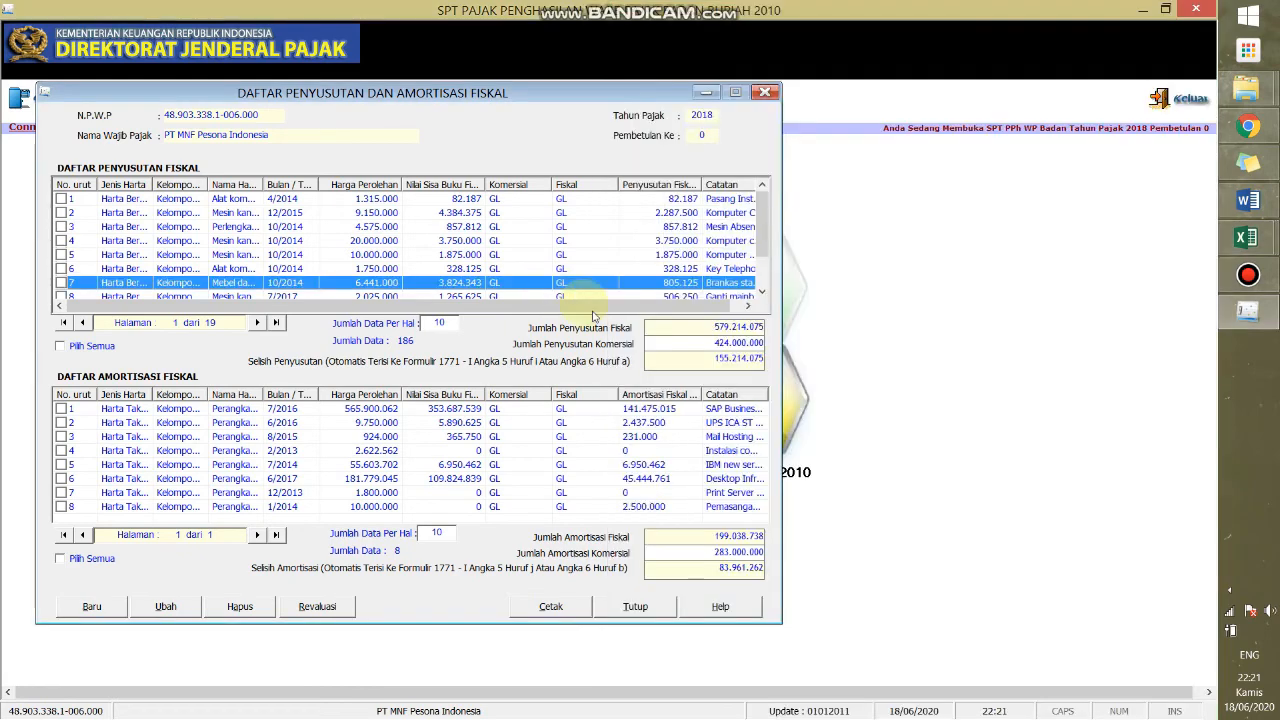
{"action": "left_click", "coordinate": [636, 607]}
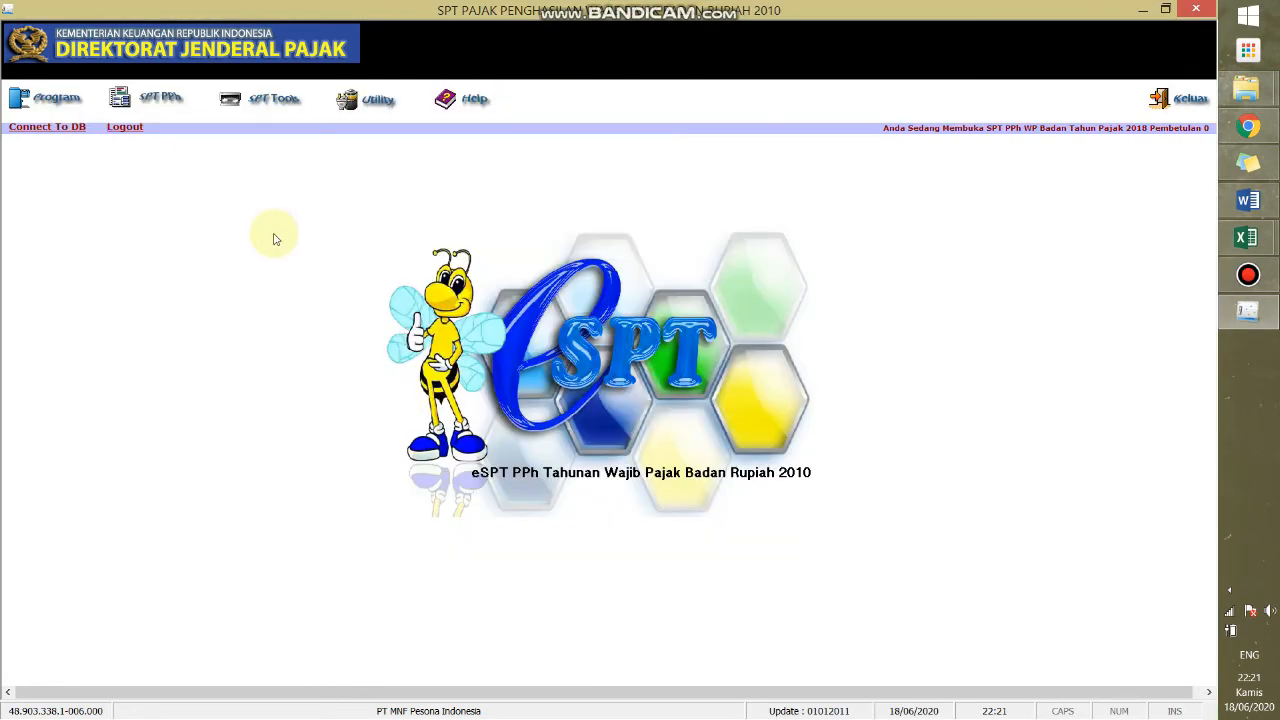
{"action": "left_click", "coordinate": [165, 100]}
{"action": "mouse_move", "coordinate": [346, 150]}
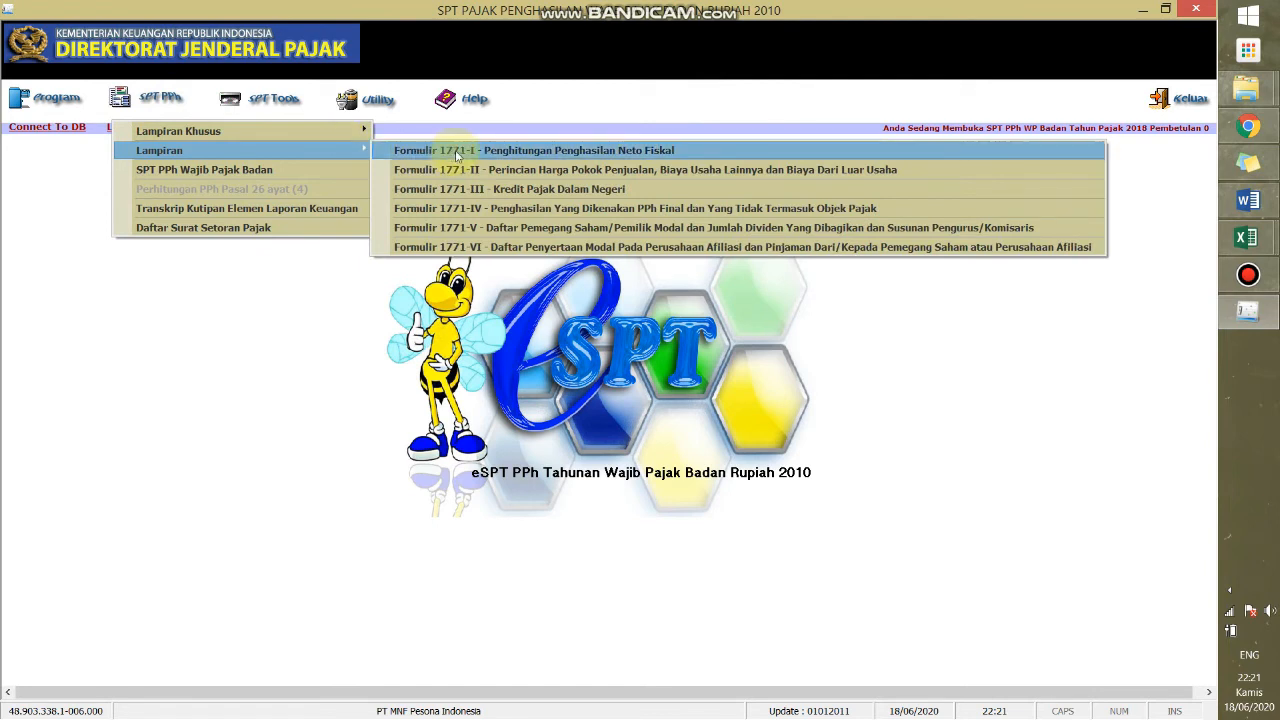
{"action": "left_click", "coordinate": [512, 152]}
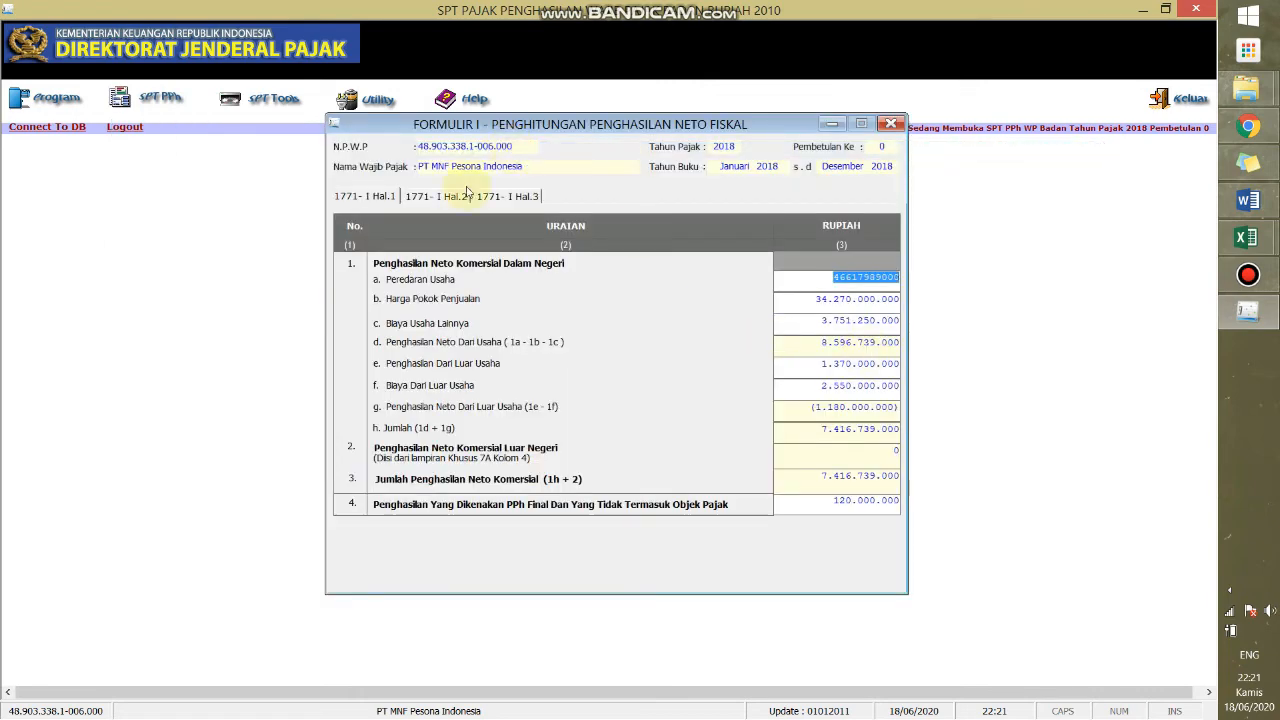
Step: Review the amortisation difference on page 2 and the depreciation difference and deferred income on page 3 of Formulir 1771-I
{"action": "left_click", "coordinate": [443, 196]}
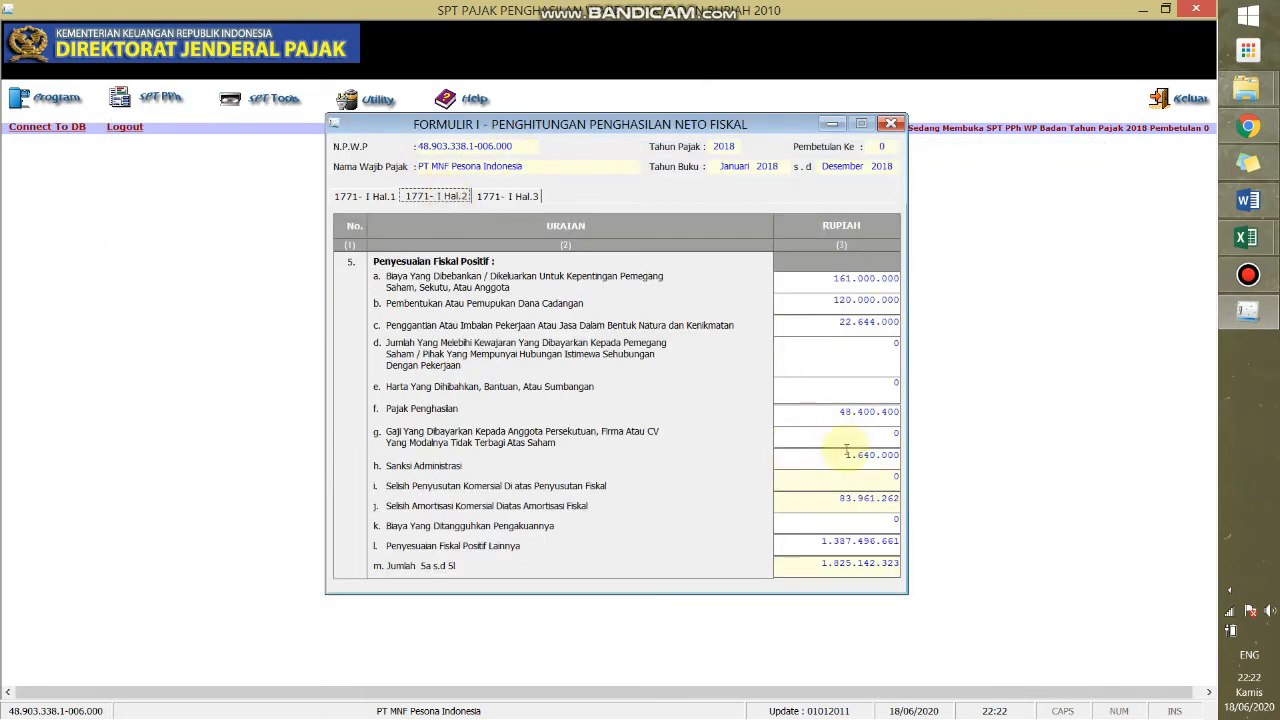
{"action": "left_click", "coordinate": [840, 498]}
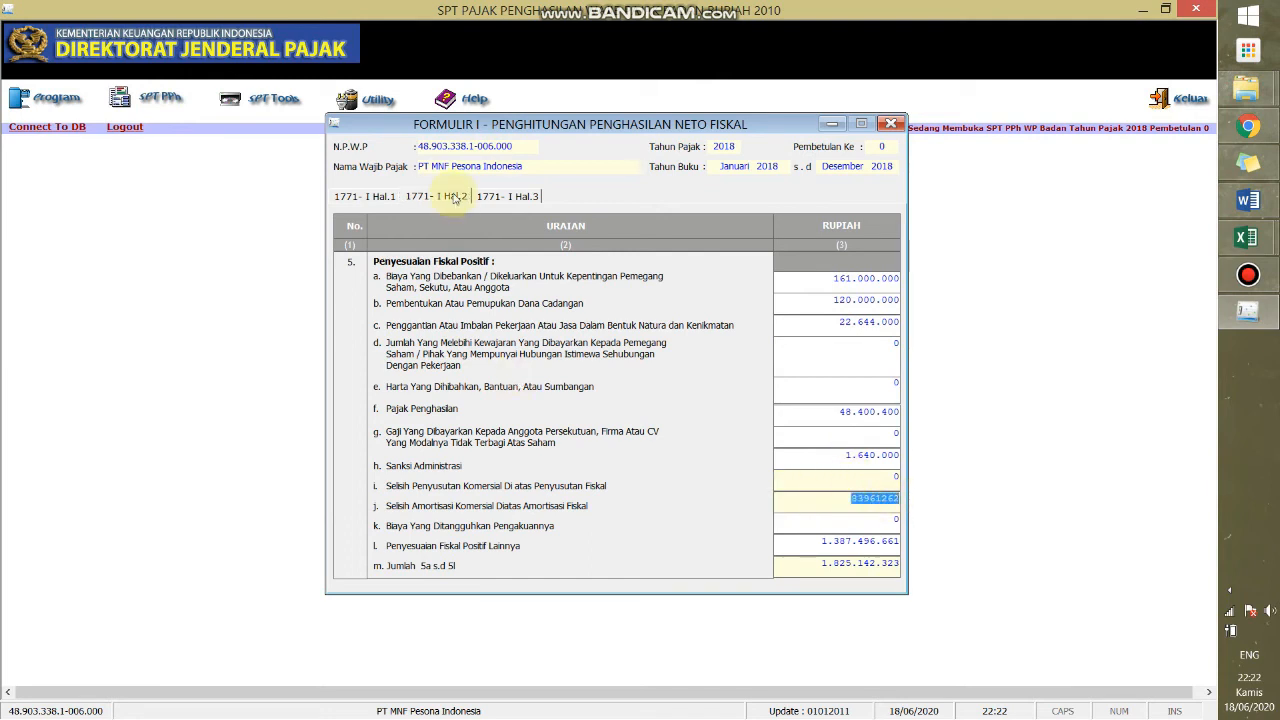
{"action": "left_click", "coordinate": [507, 197]}
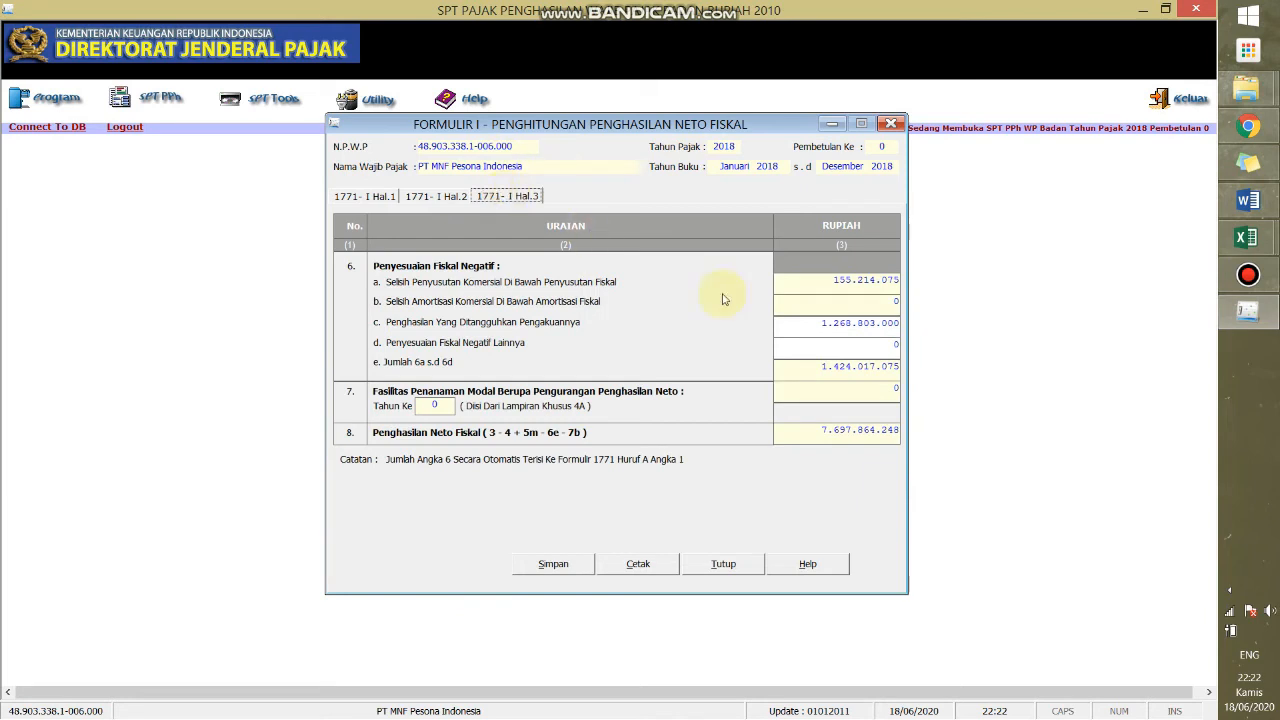
{"action": "left_click", "coordinate": [825, 280]}
{"action": "left_click", "coordinate": [829, 322]}
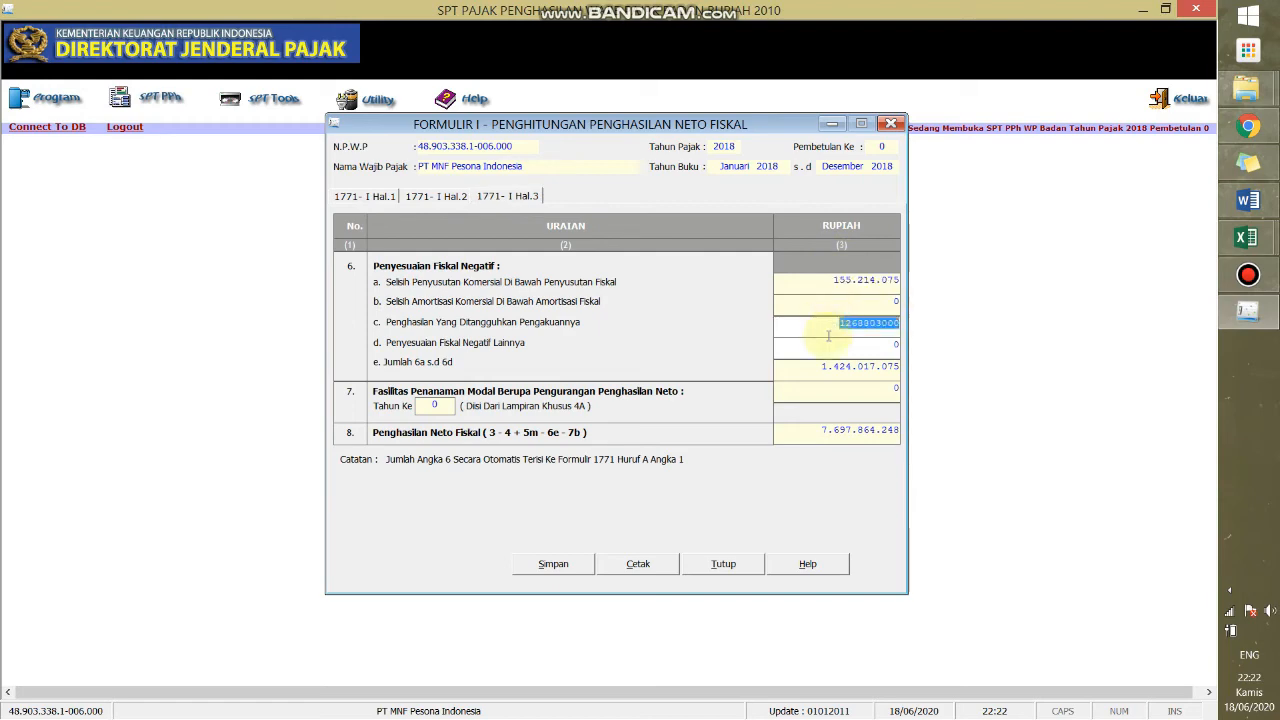
Step: Place Formulir 1771-I beside the REKOM FISKAL sheet and compare its Penghasilan Neto Fiskal with the fiscal result in cell F42
{"action": "key", "text": "alt+Tab"}
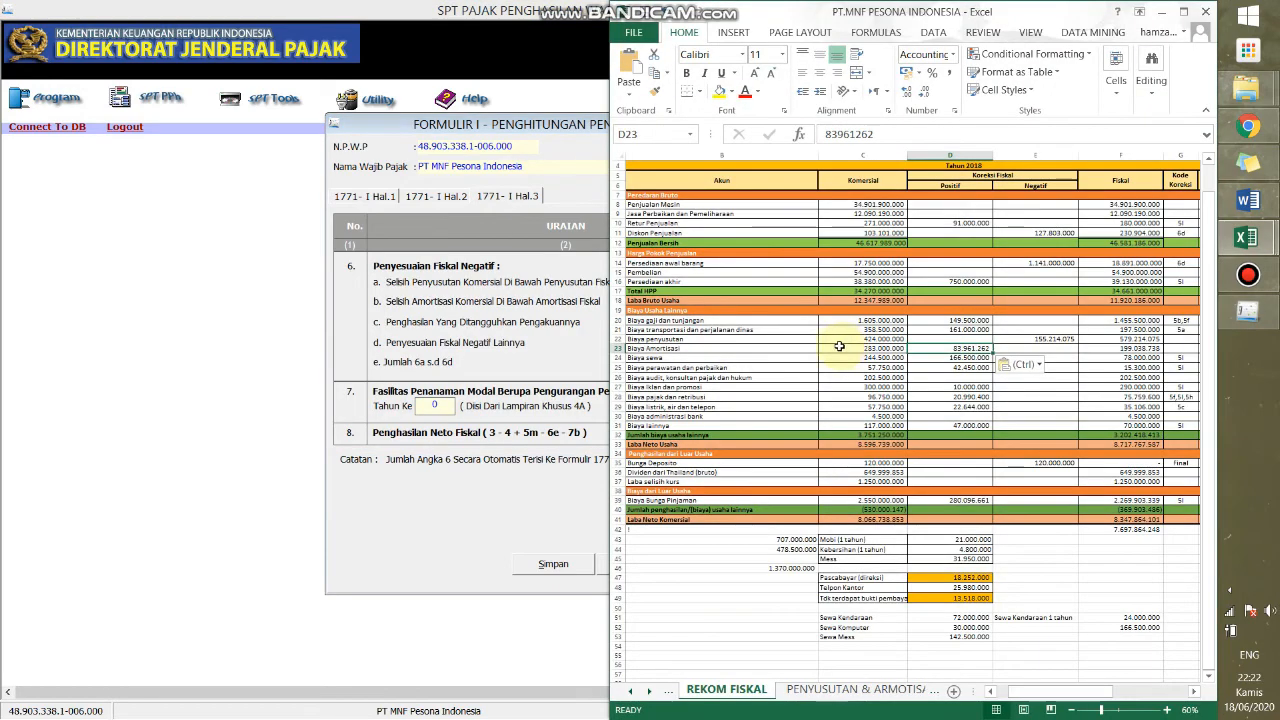
{"action": "left_click_drag", "start_coordinate": [565, 124], "coordinate": [110, 143]}
{"action": "key", "text": "alt+Tab"}
{"action": "key", "text": "alt+Tab"}
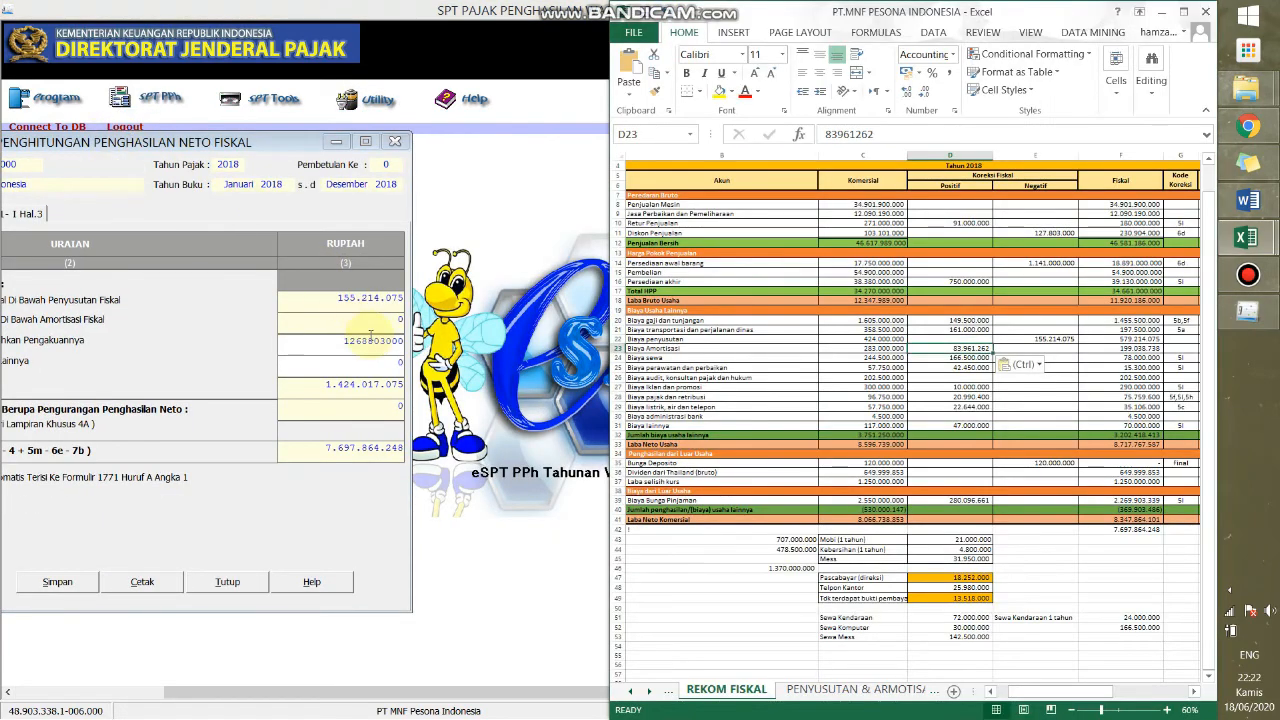
{"action": "left_click", "coordinate": [1130, 530]}
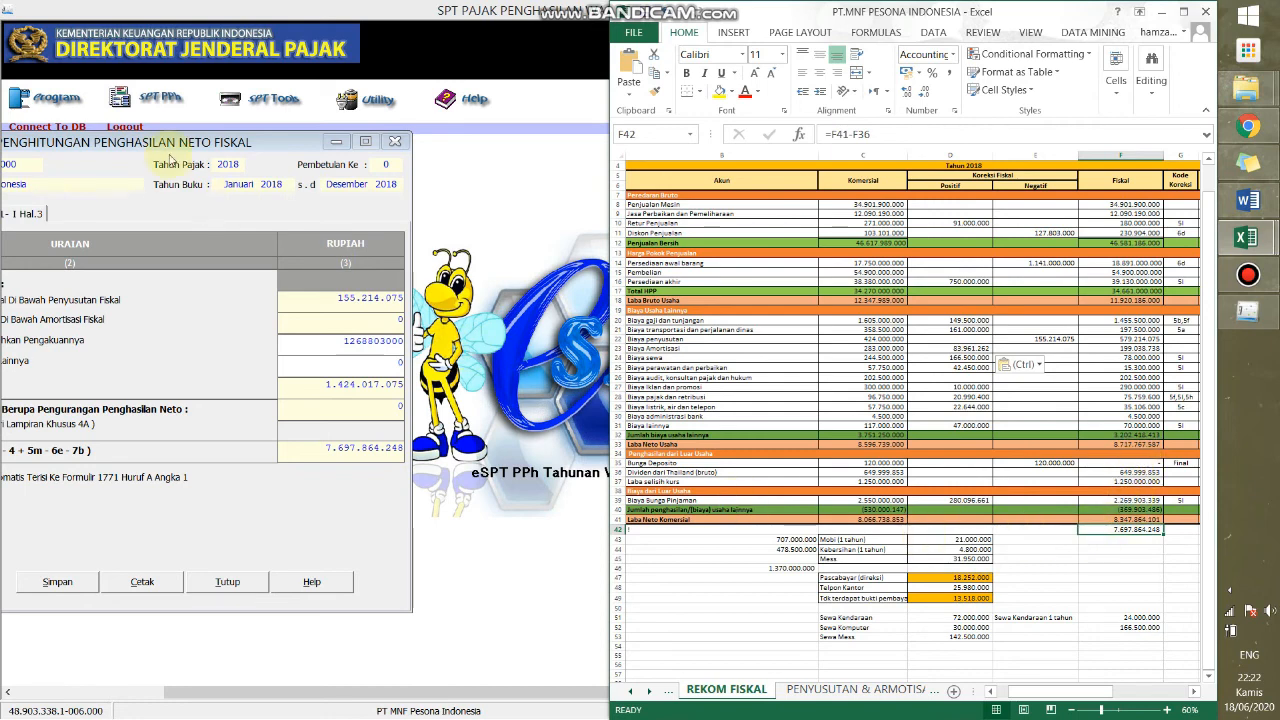
{"action": "left_click_drag", "start_coordinate": [174, 147], "coordinate": [464, 161]}
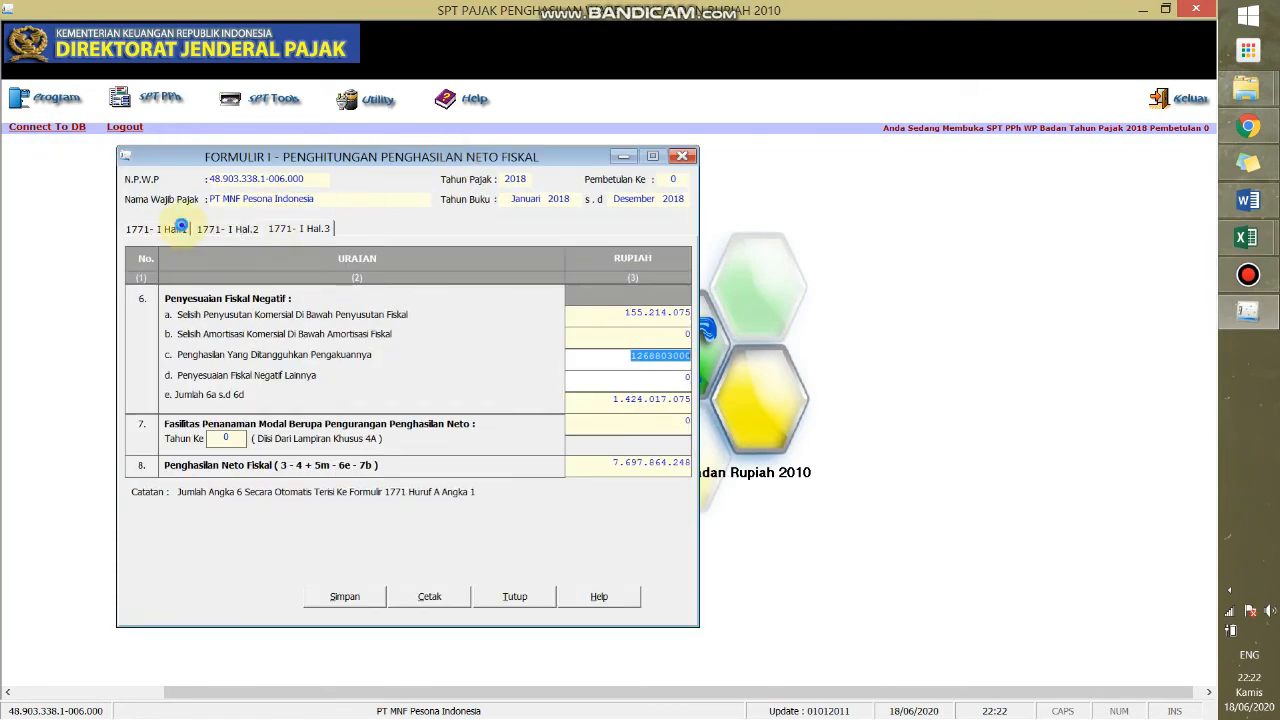
Step: Check Penghasilan Neto Komersial Luar Negeri on page 1 of Formulir 1771-I against the fiscal Laba Neto Komersial in cell F41 of REKOM FISKAL
{"action": "left_click", "coordinate": [178, 229]}
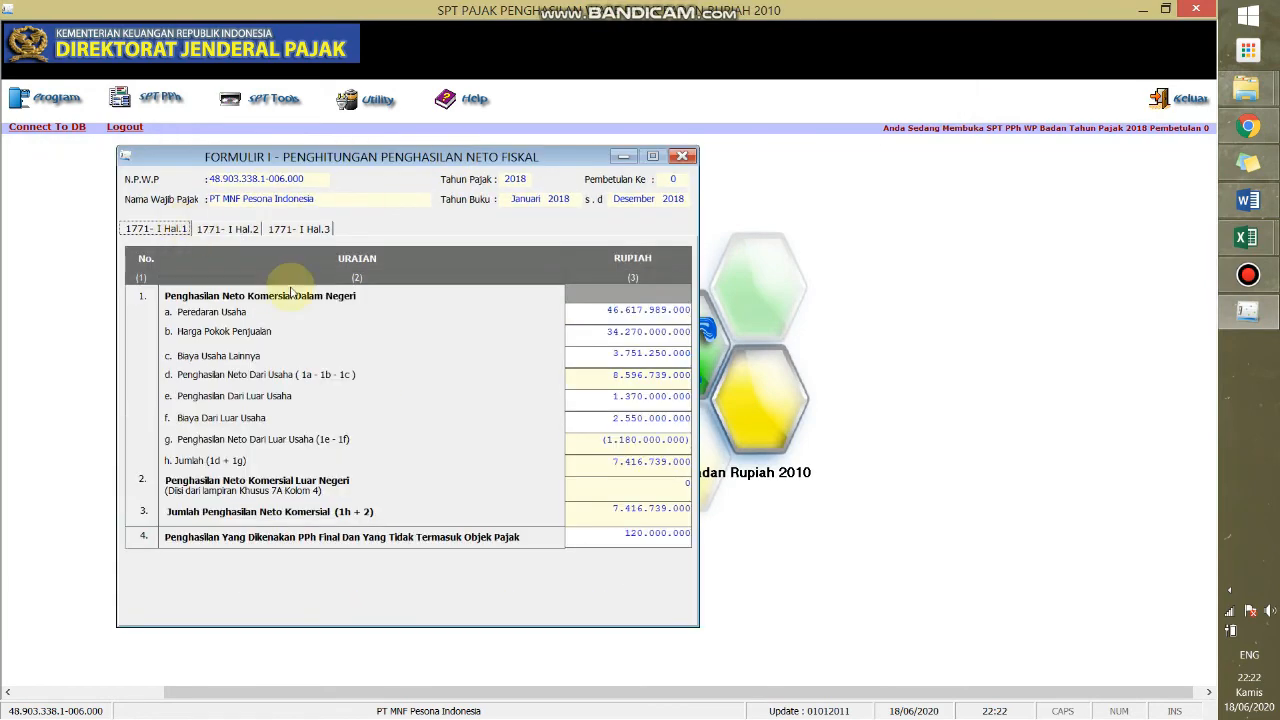
{"action": "left_click", "coordinate": [686, 487]}
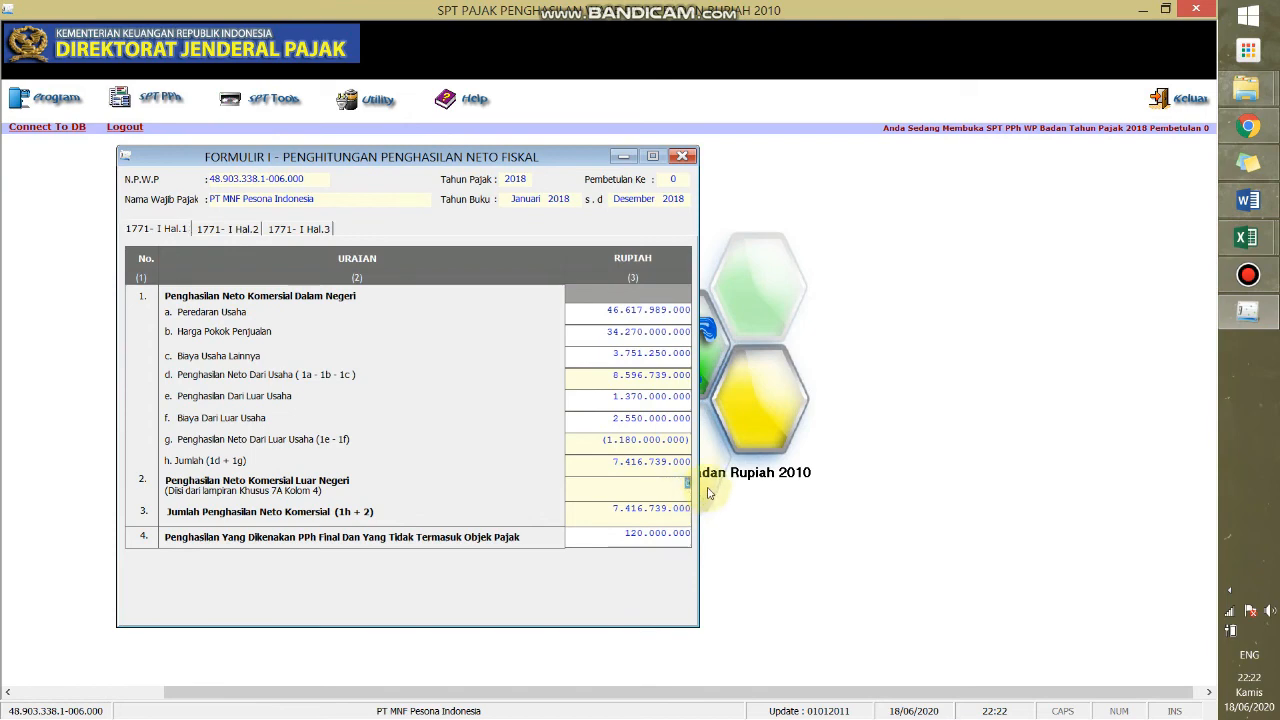
{"action": "key", "text": "alt+Tab"}
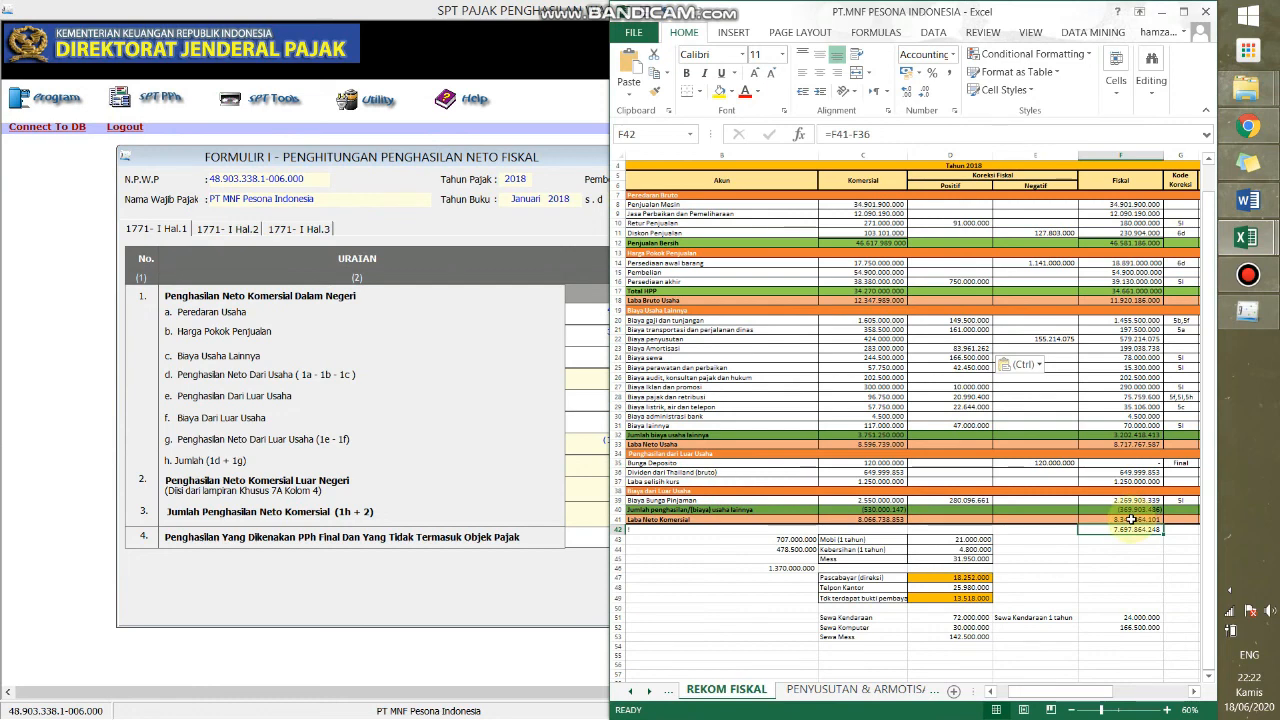
{"action": "left_click", "coordinate": [1130, 519]}
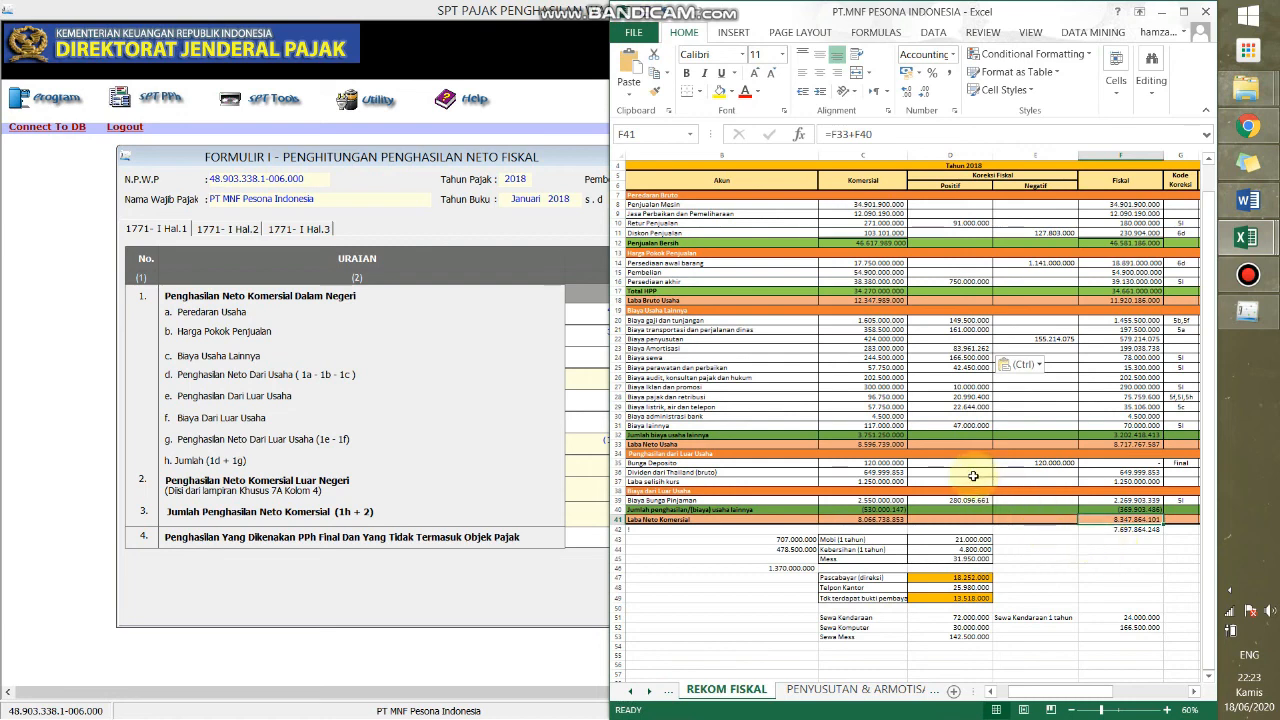
{"action": "left_click", "coordinate": [507, 160]}
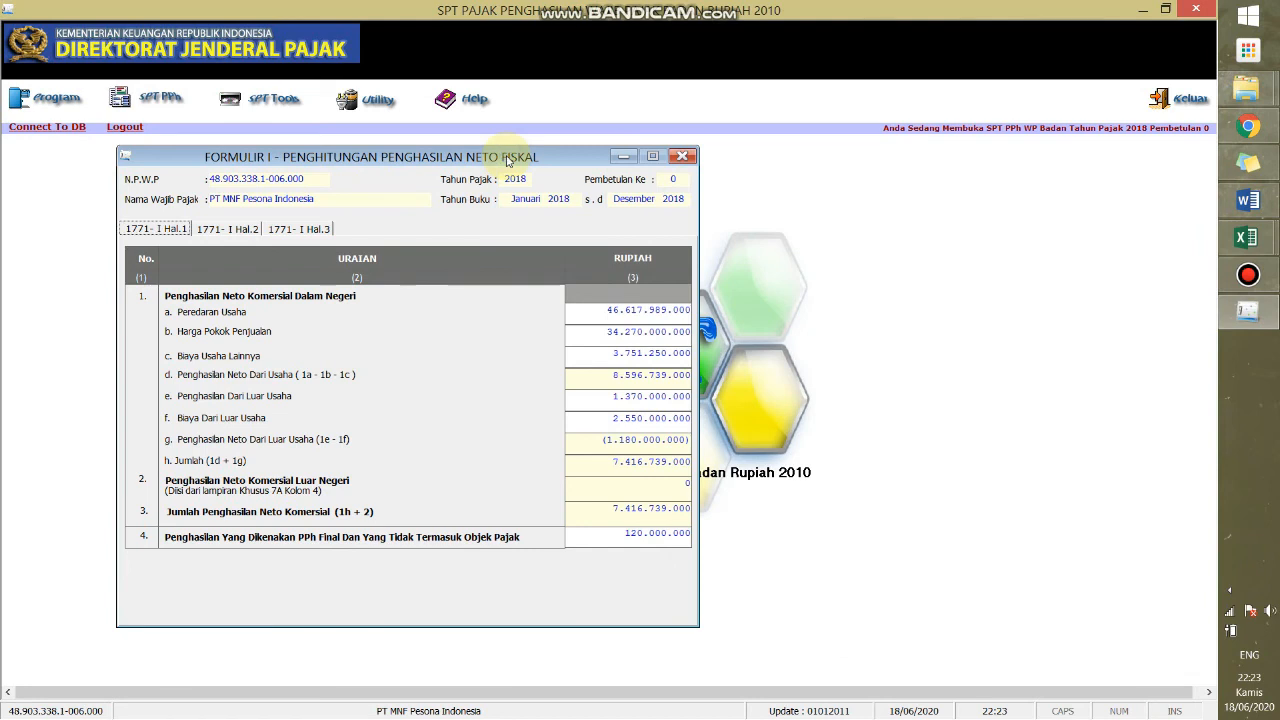